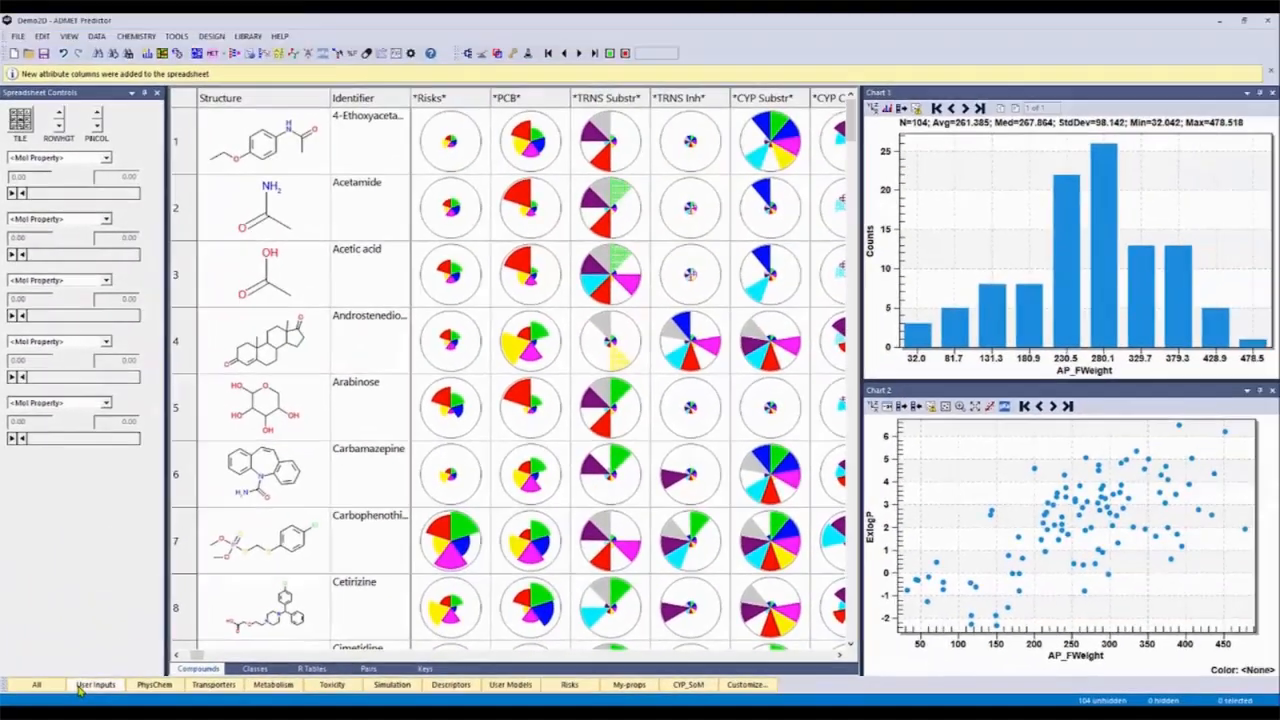
Browse the User Inputs, PhysChem, Transporters, Metabolism and Toxicity column groups of the compound spreadsheet.
left_click(130, 540)
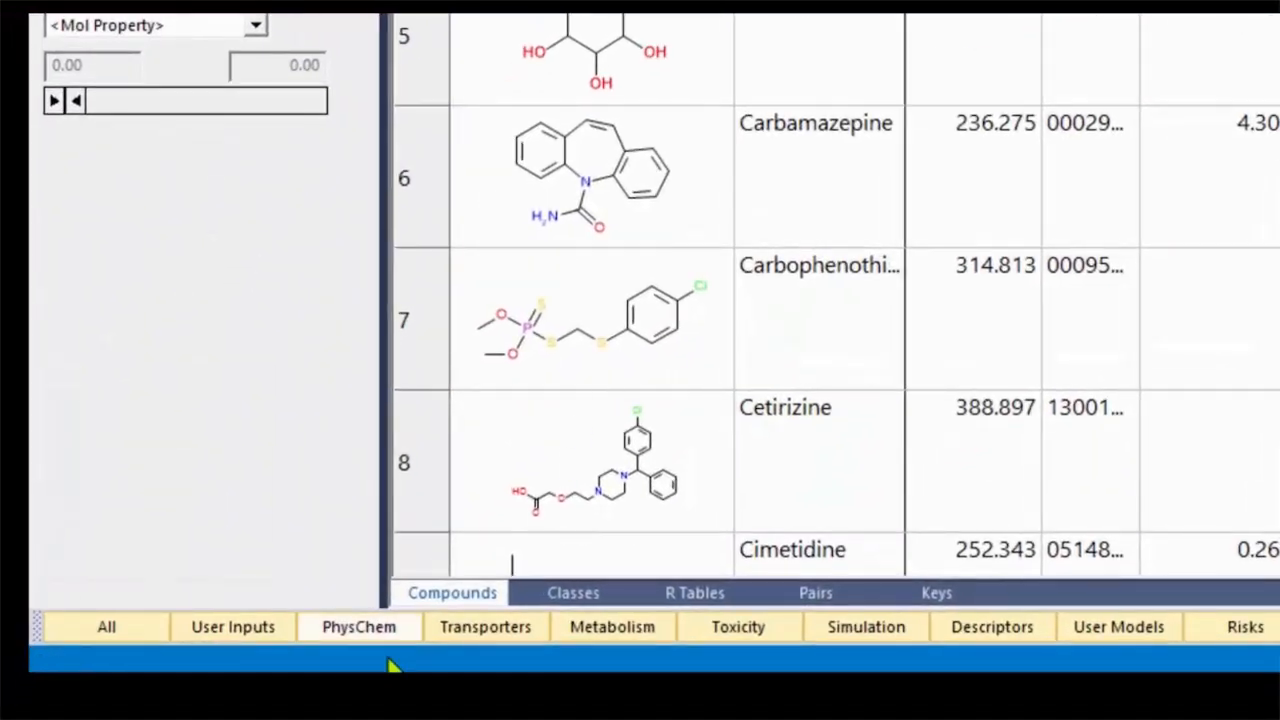
left_click(390, 635)
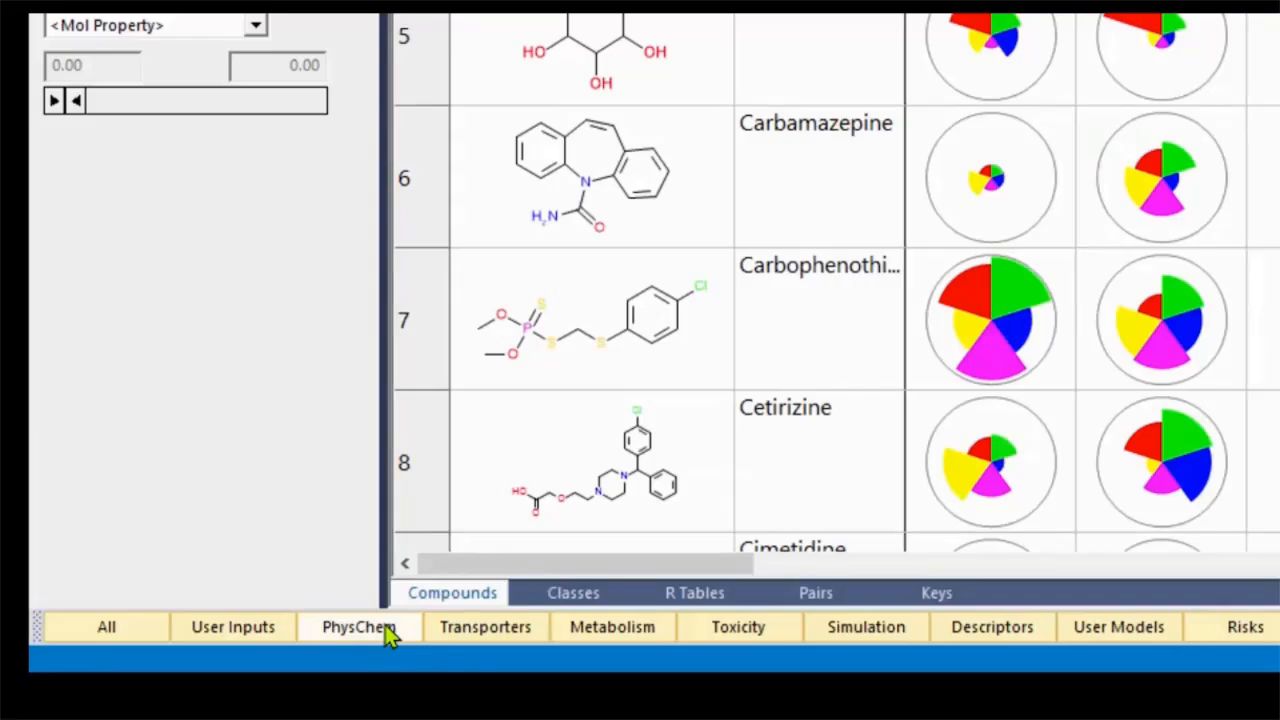
left_click(509, 639)
left_click(585, 640)
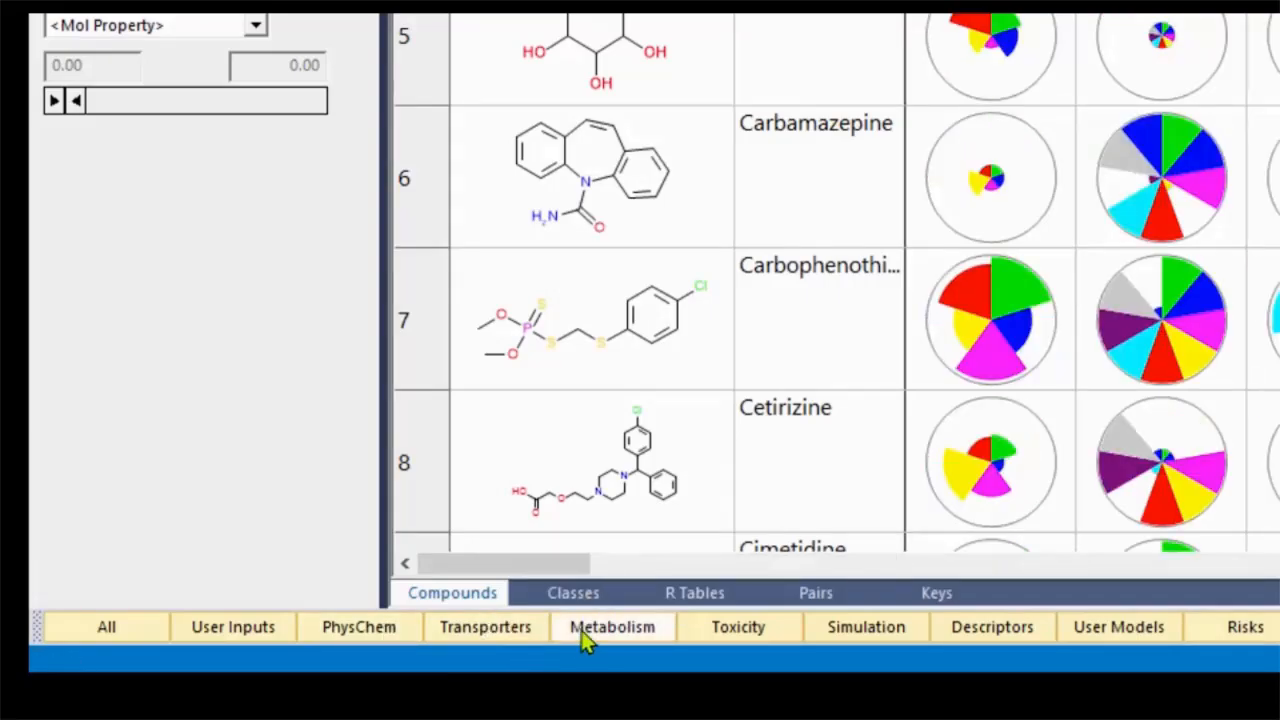
left_click(690, 640)
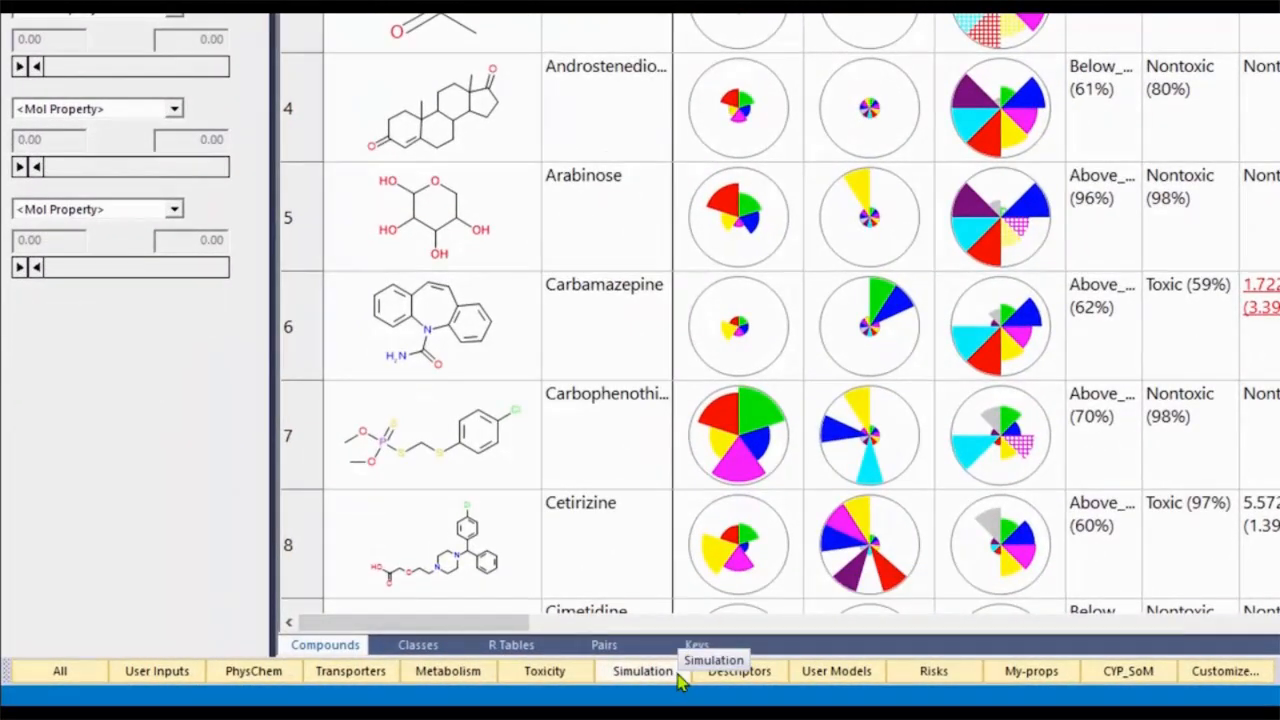
Request the Simulation properties but cancel their calculation, and look across the Descriptors columns instead.
left_click(677, 676)
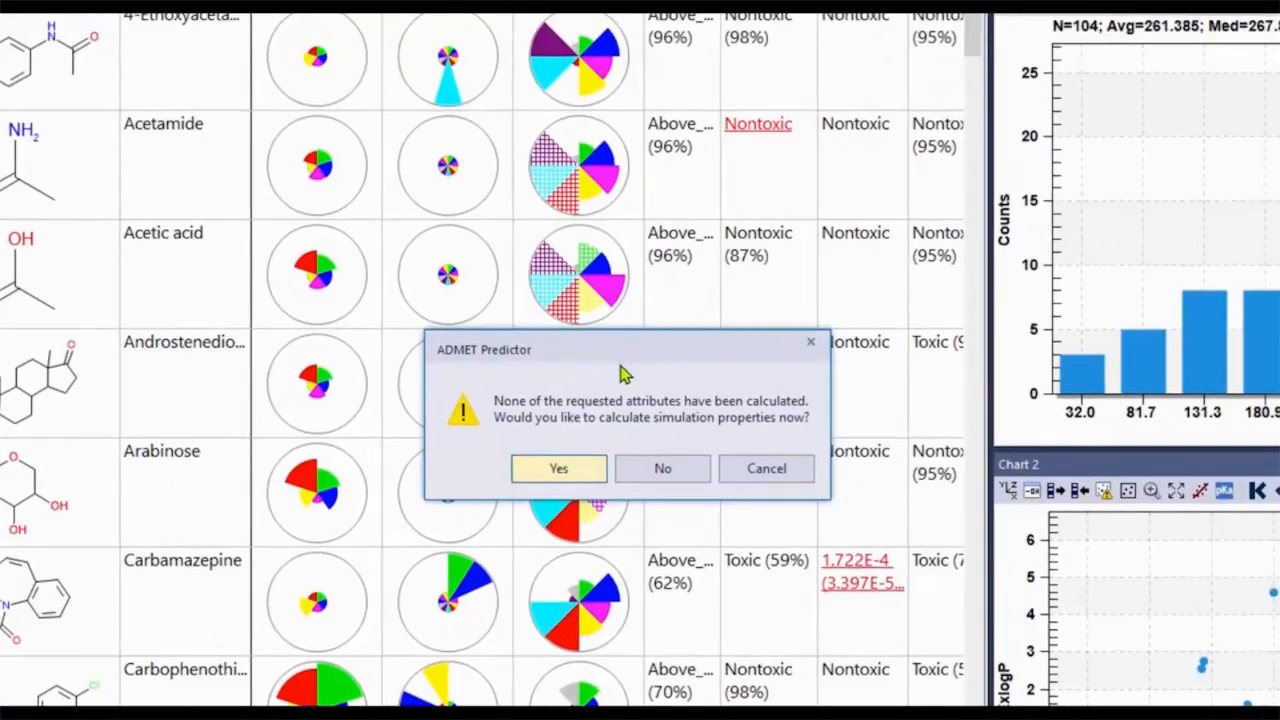
left_click(748, 474)
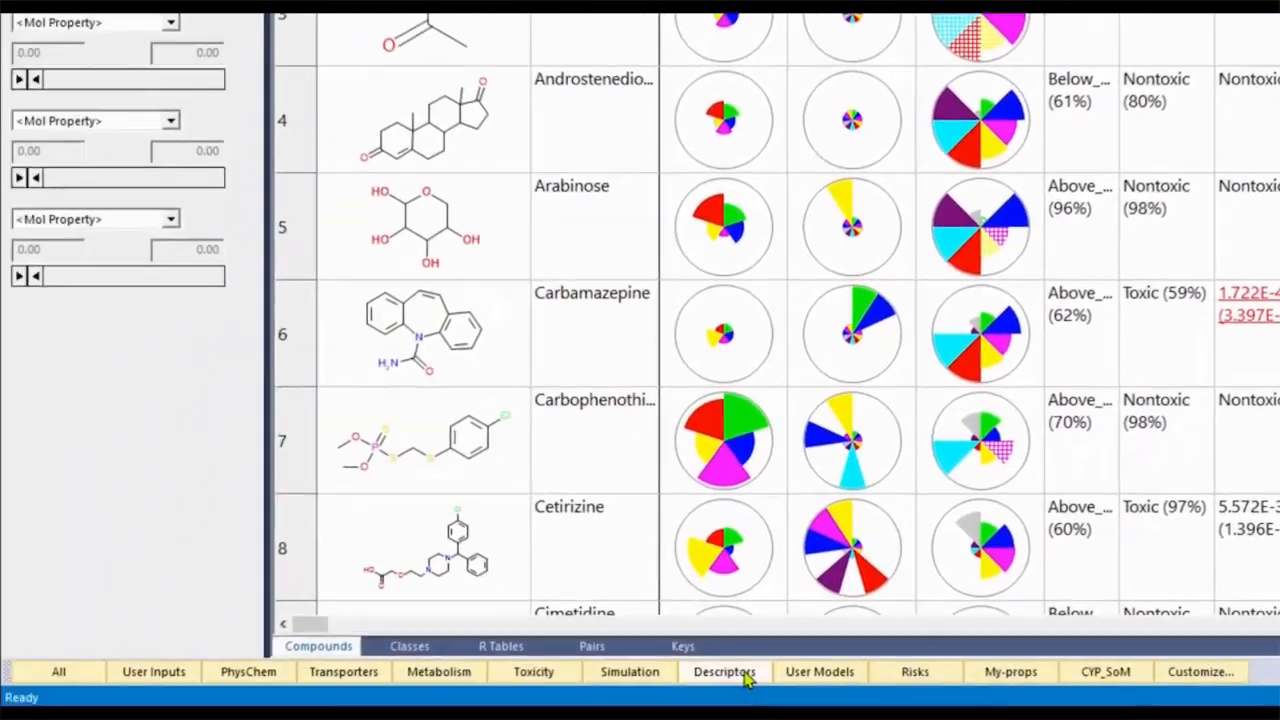
left_click(749, 675)
left_click_drag(306, 625, 607, 661)
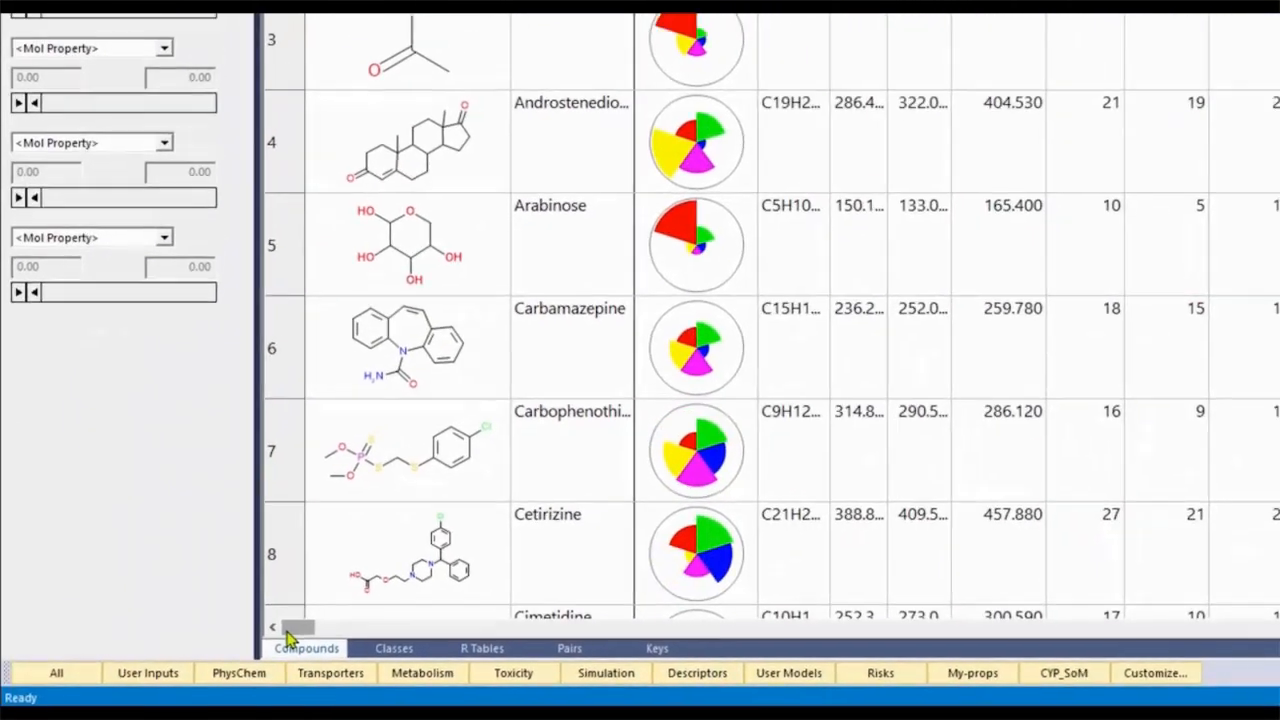
left_click_drag(379, 683, 190, 658)
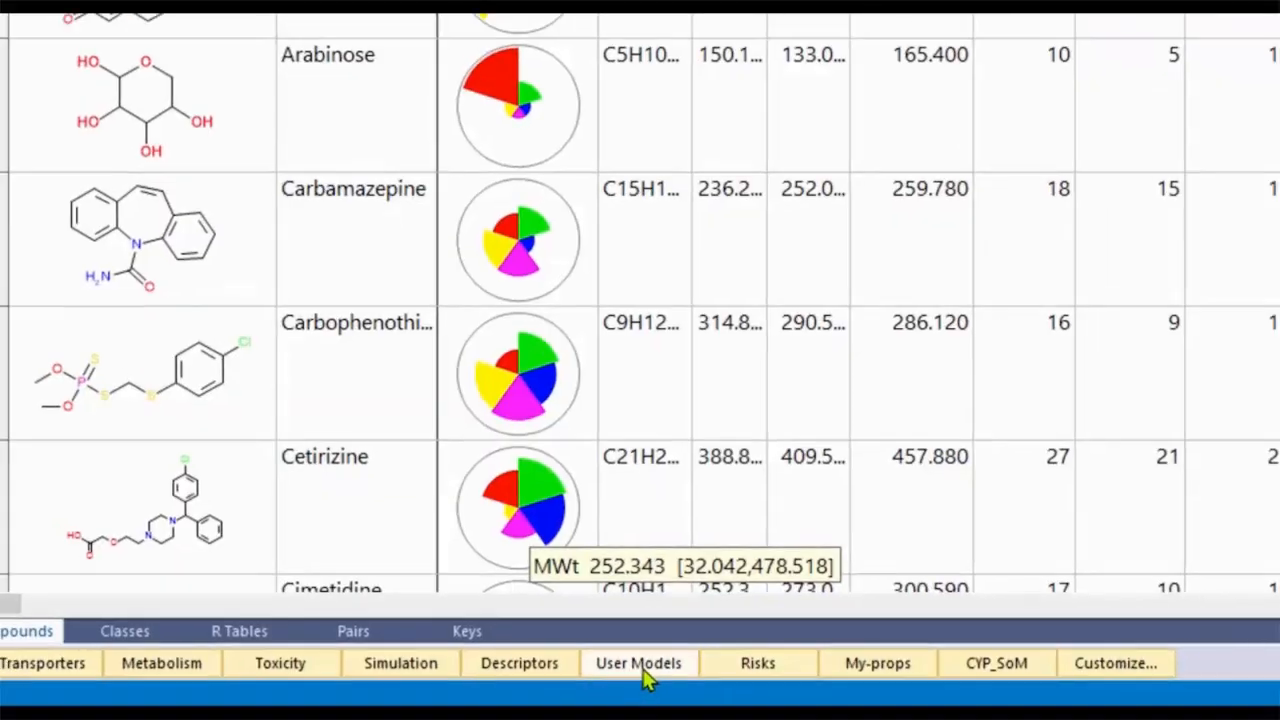
View the User Models columns and look across the Risks columns of the compound spreadsheet.
left_click(646, 668)
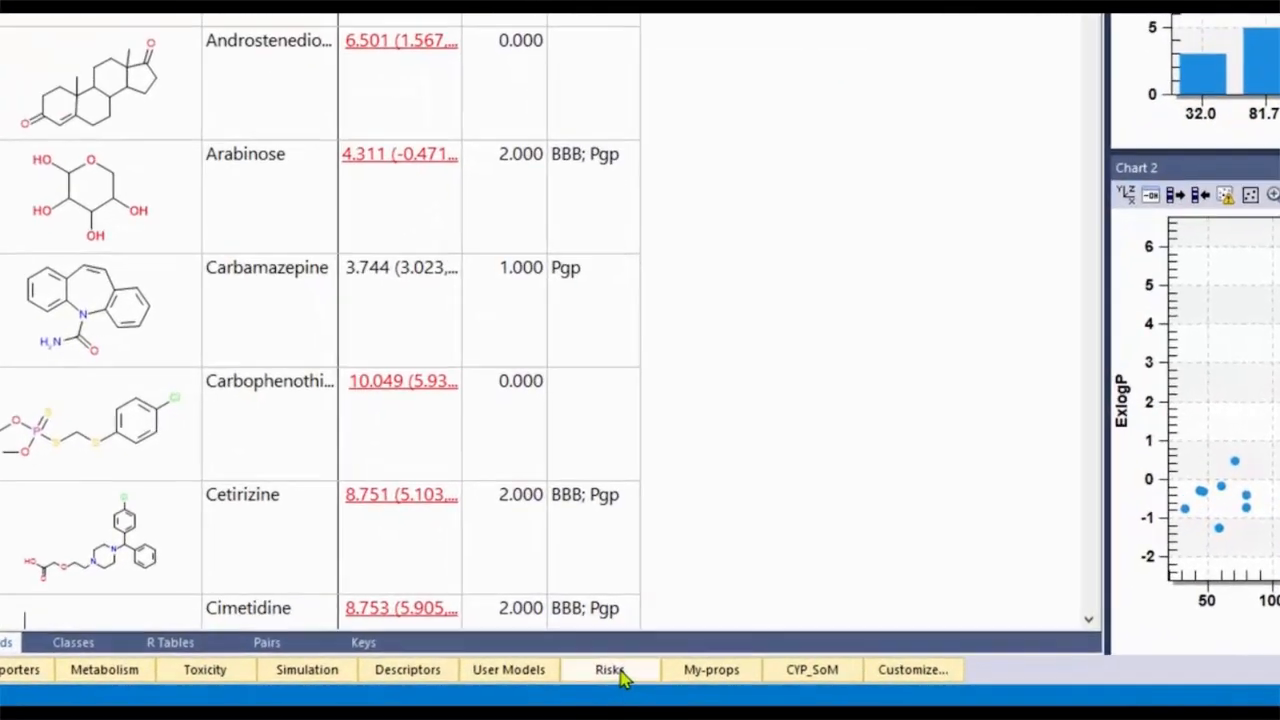
left_click(569, 685)
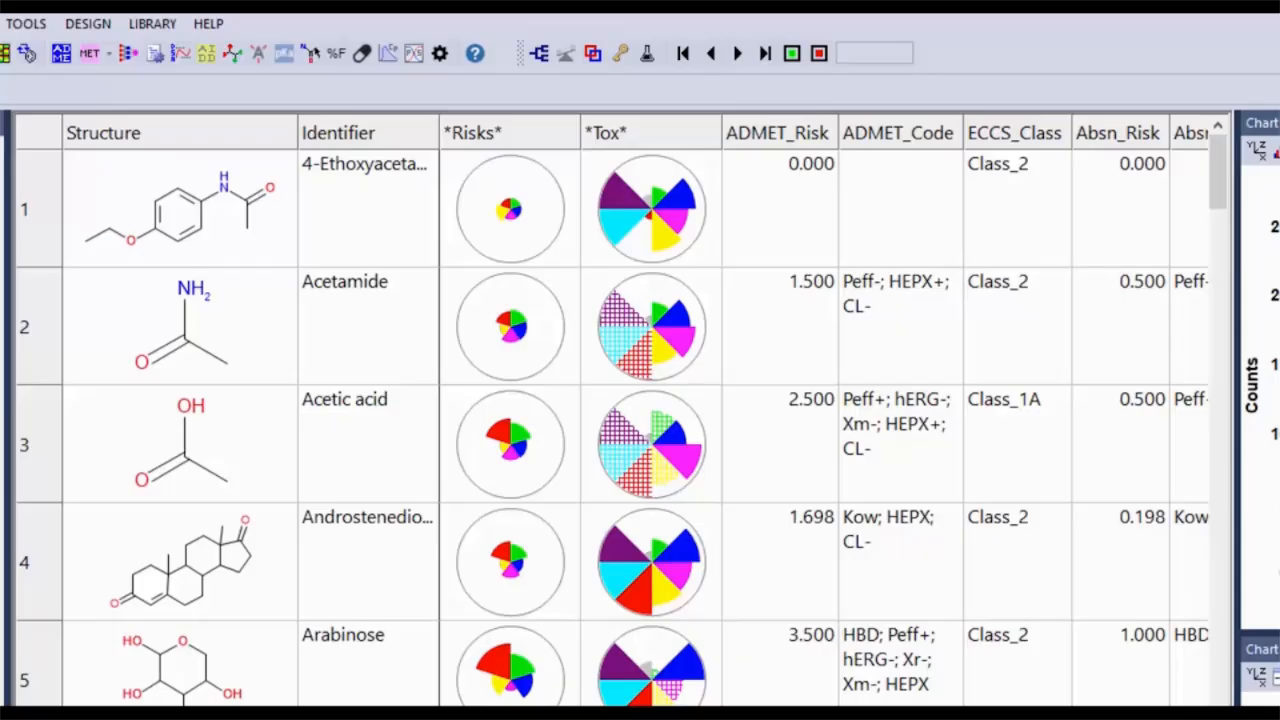
scroll(760, 400, "right", 6)
scroll(760, 400, "right", 4)
scroll(760, 400, "left", 3)
scroll(760, 400, "left", 2)
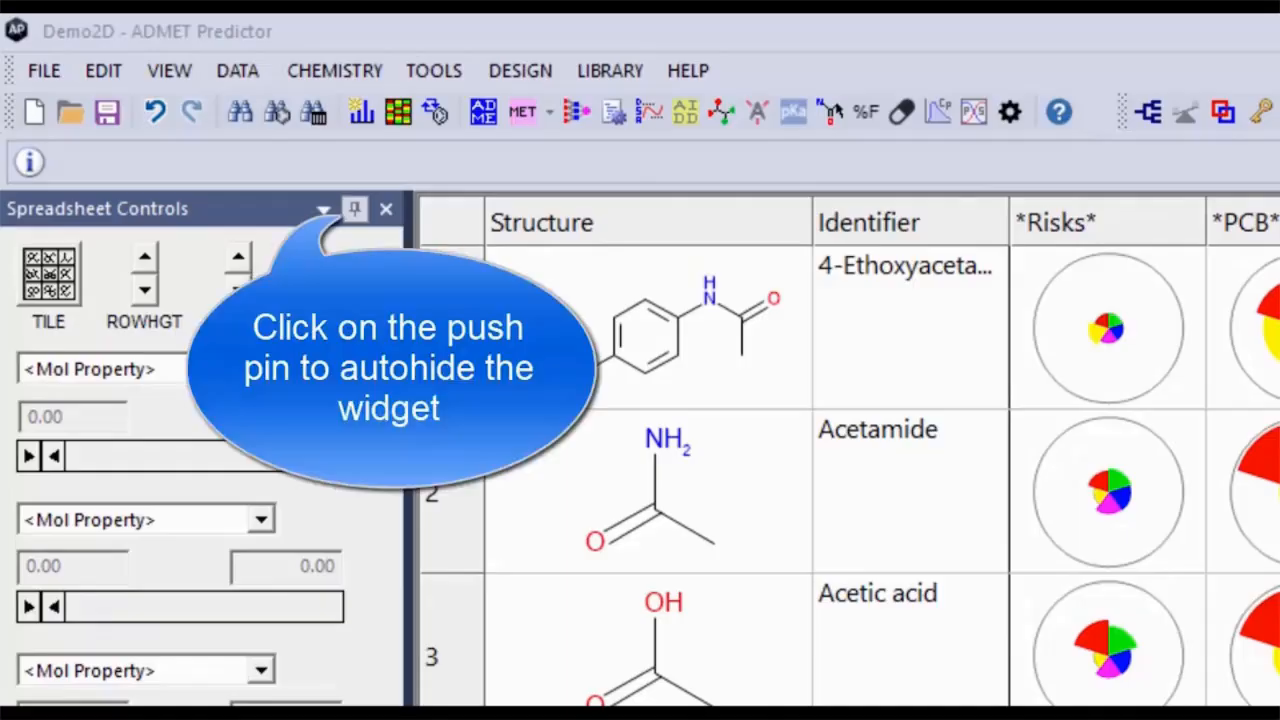
Auto-hide the Spreadsheet Controls, Chart 1 and Chart 2 widgets to enlarge the spreadsheet area.
left_click(354, 208)
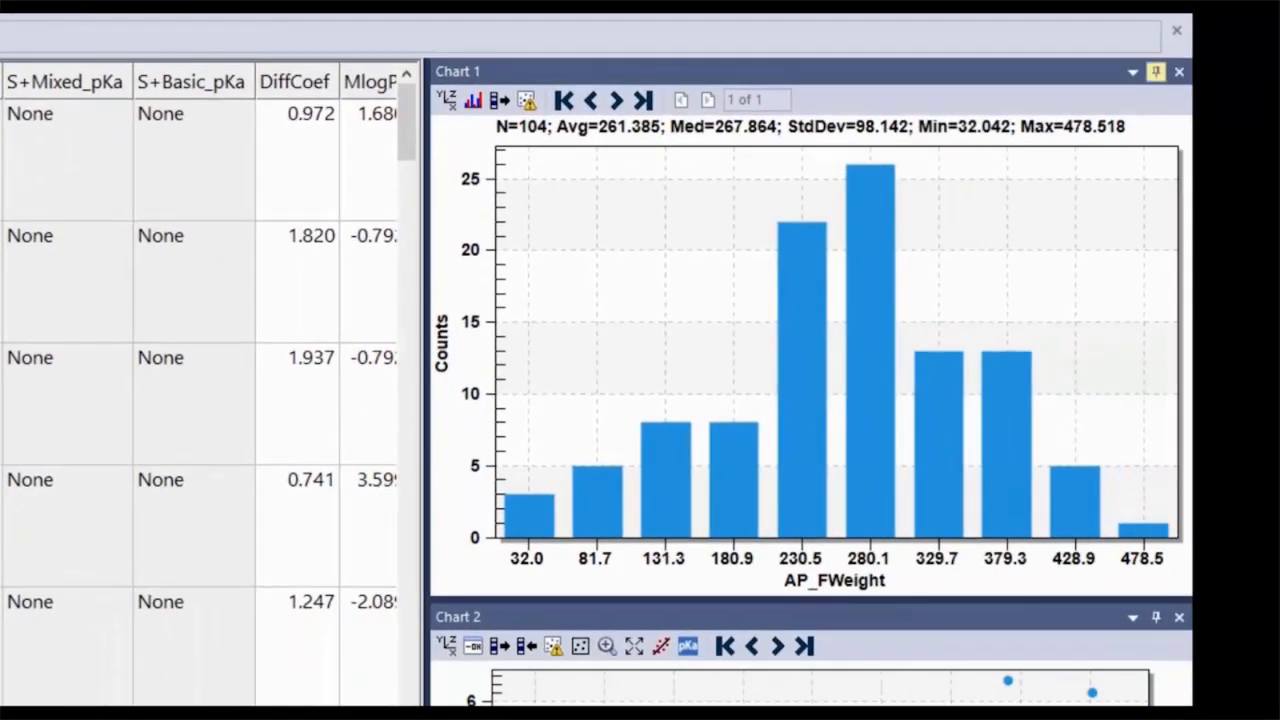
left_click(1156, 72)
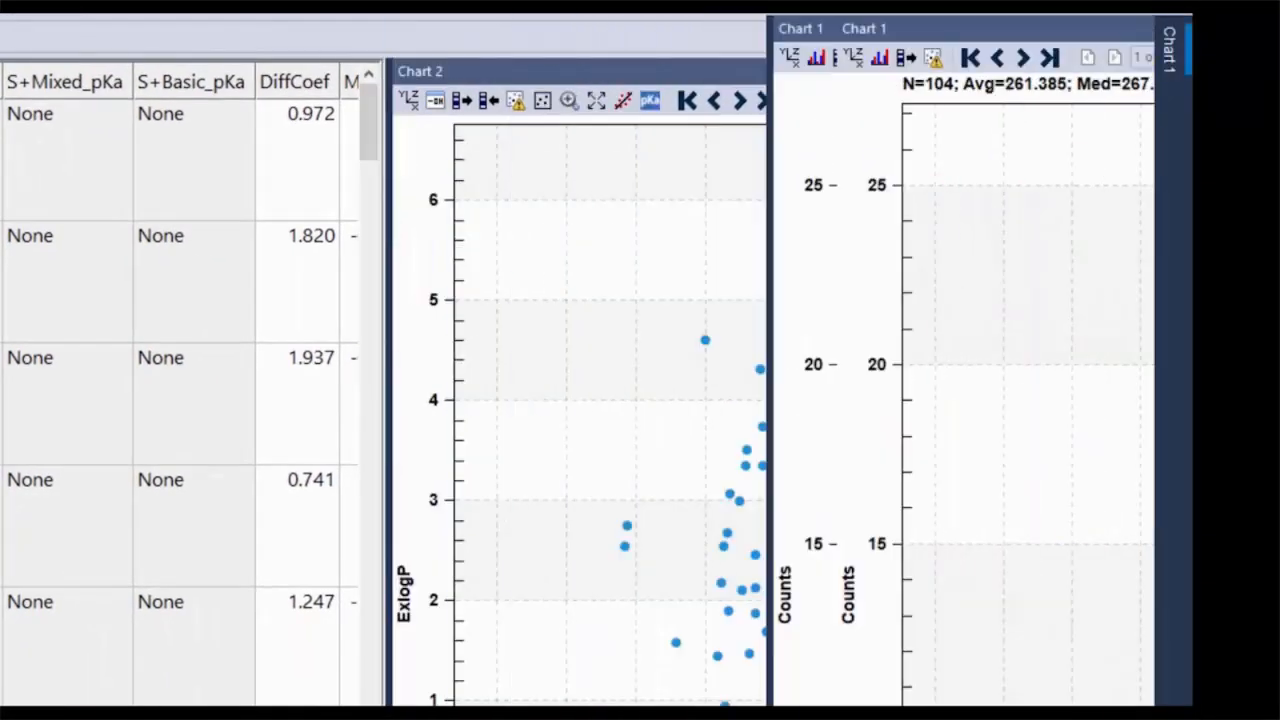
left_click(1118, 71)
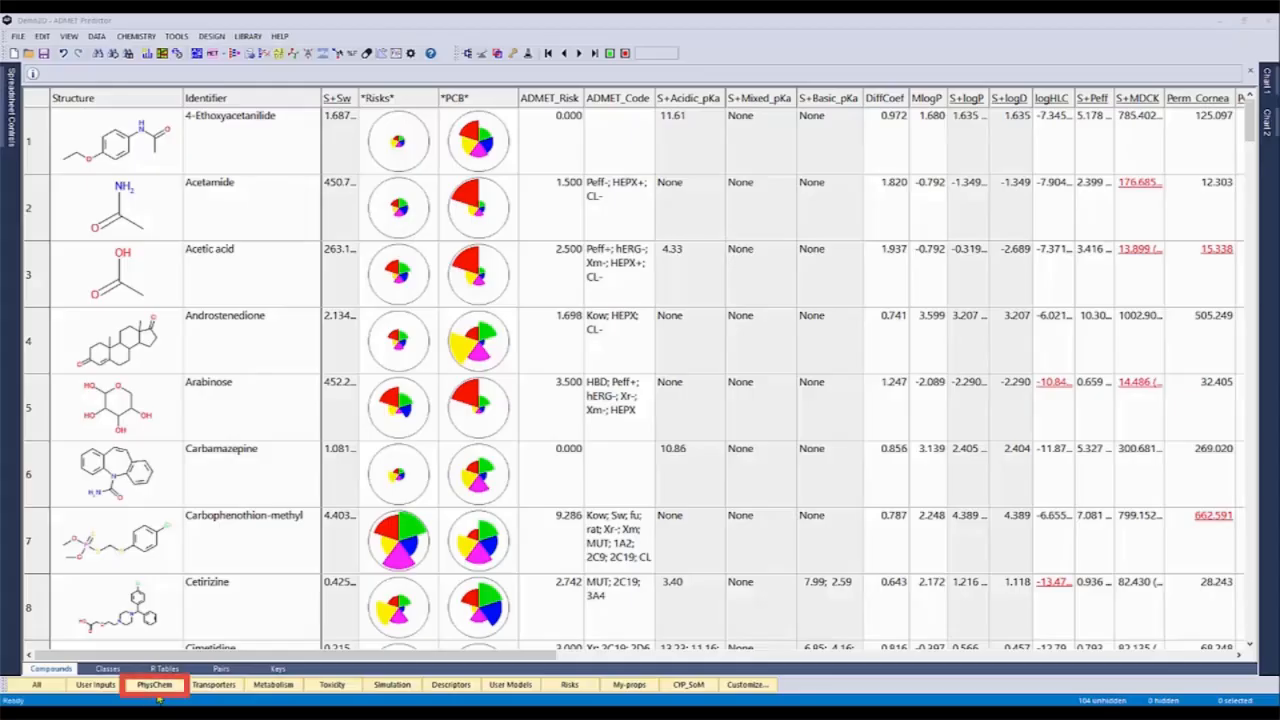
Compare the User Inputs and PhysChem column groups, looking across the PhysChem columns and ending on that group.
left_click(100, 685)
left_click(137, 688)
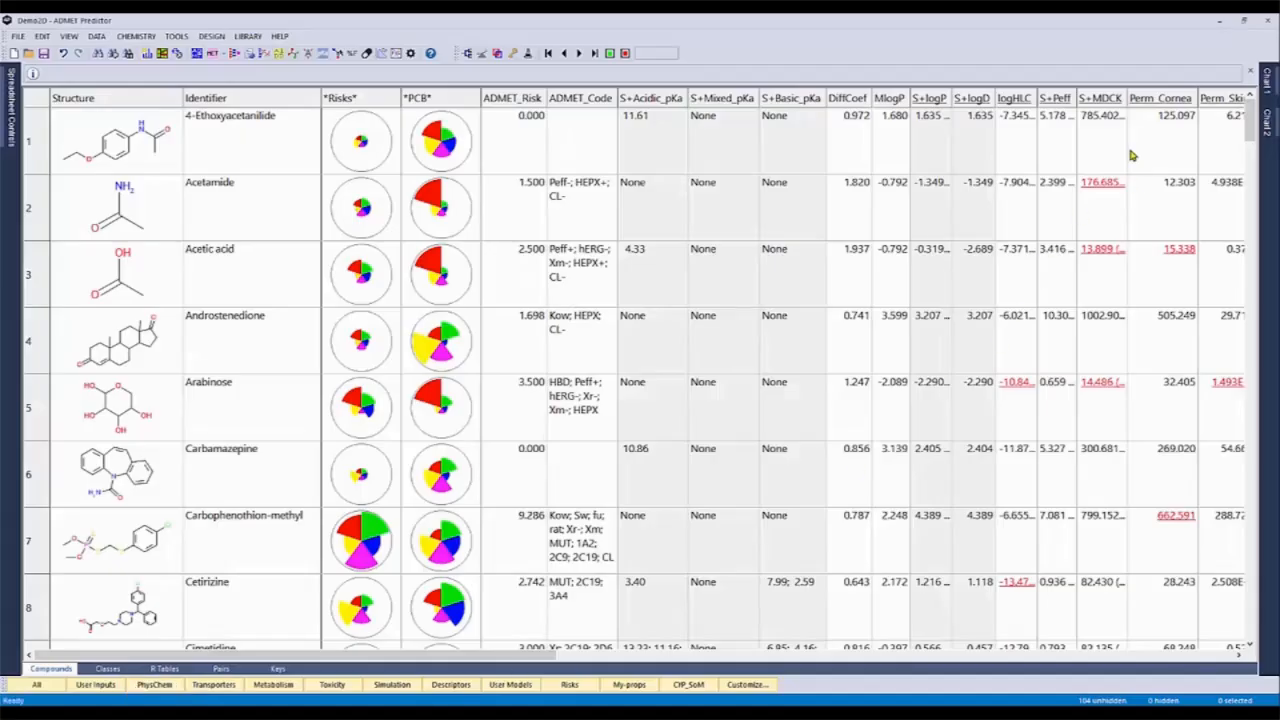
left_click_drag(503, 660, 627, 670)
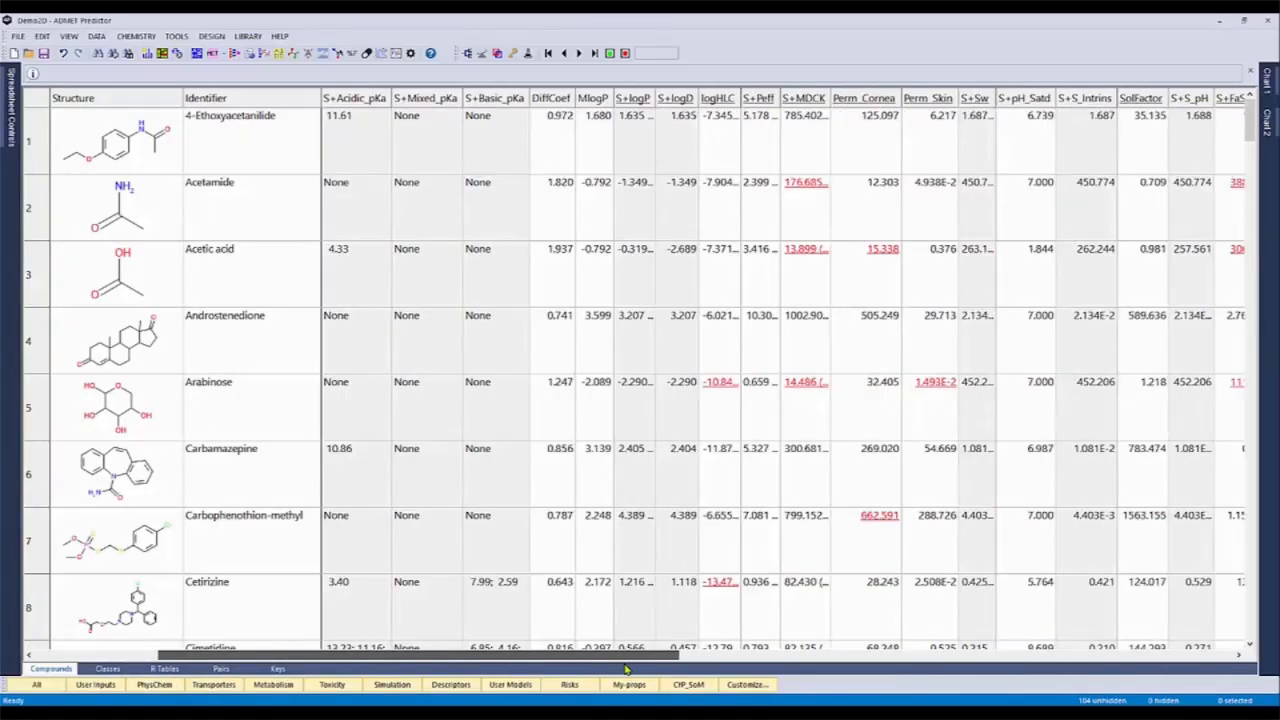
left_click_drag(493, 658, 364, 658)
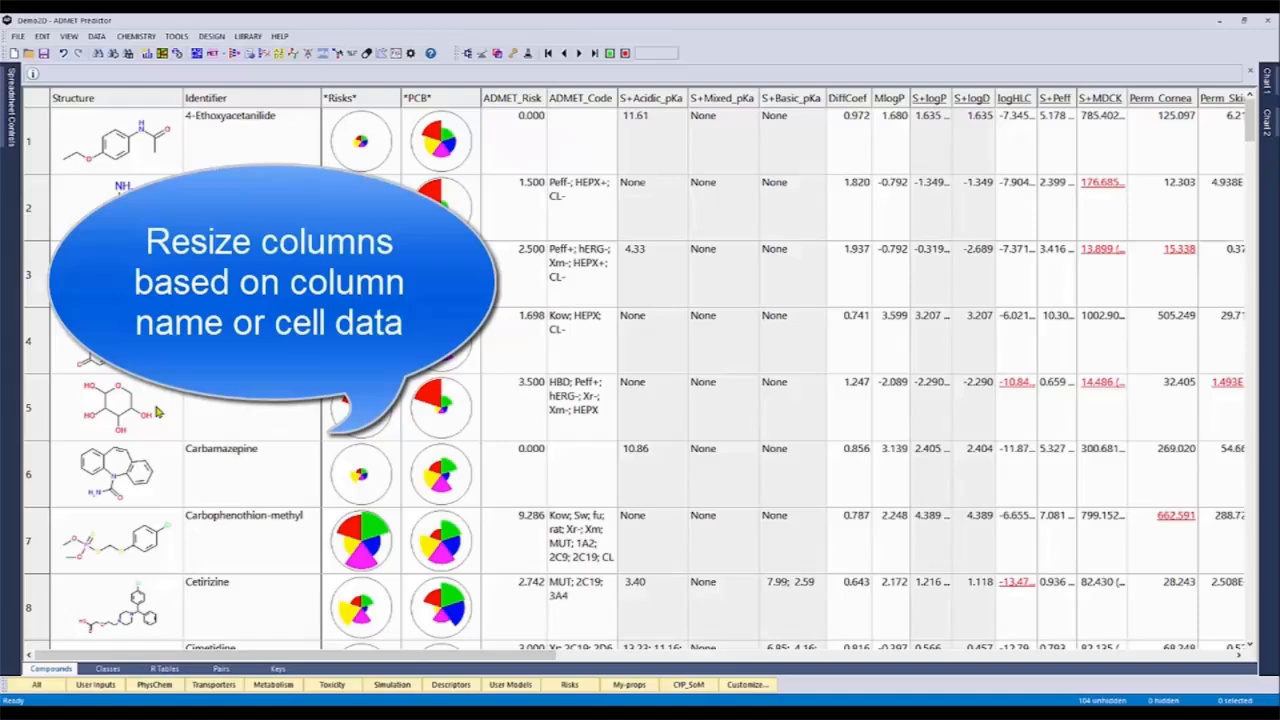
left_click(80, 688)
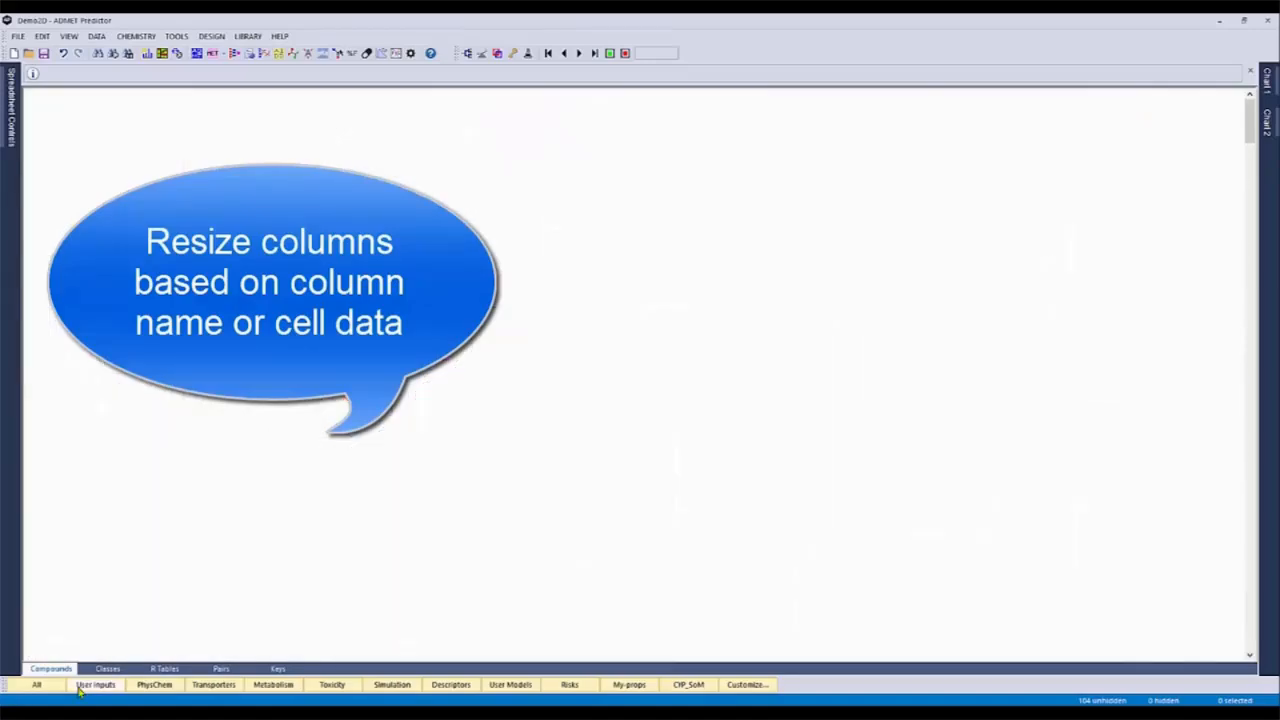
left_click(154, 686)
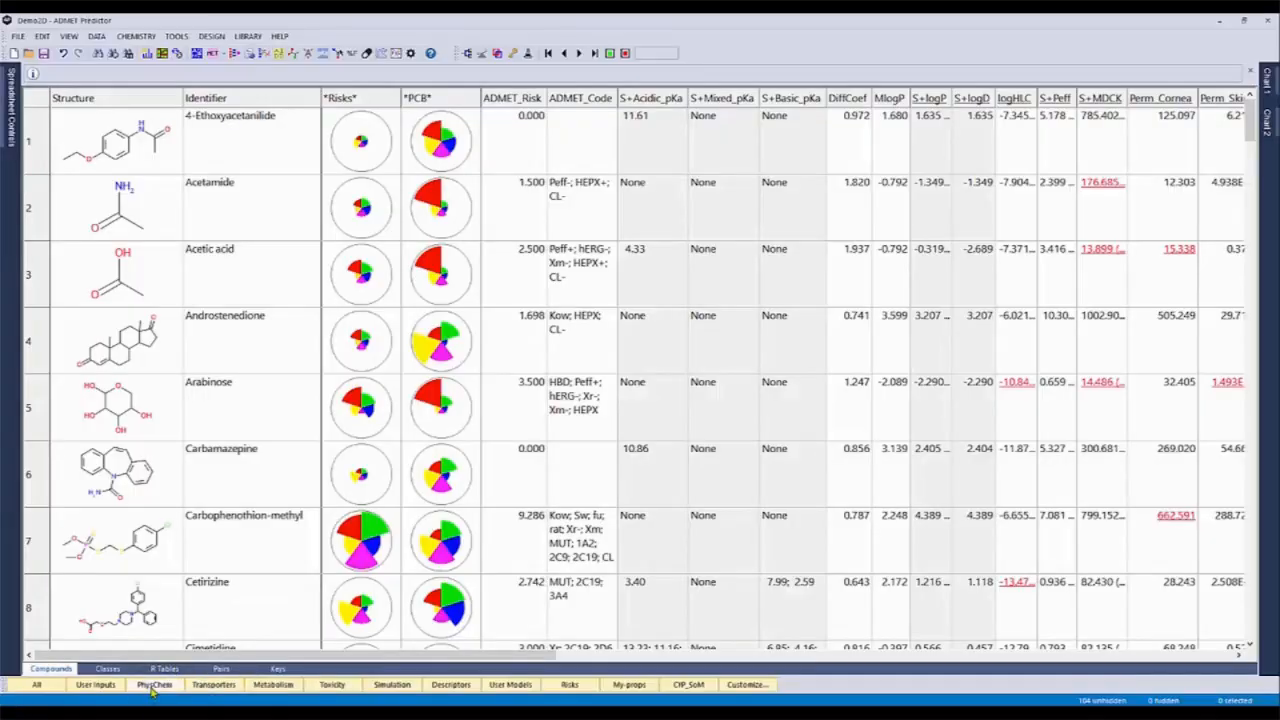
Pin the S+Sw column of the PhysChem group.
mouse_move(367, 211)
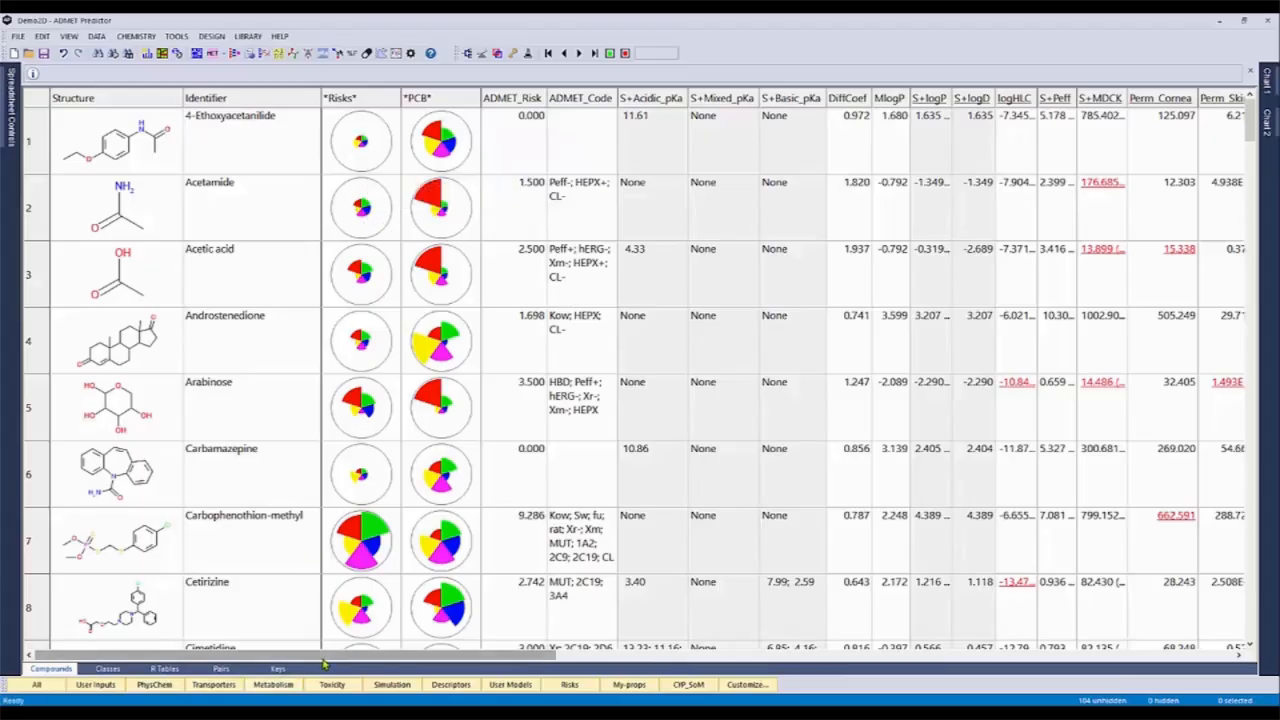
left_click_drag(325, 663, 340, 663)
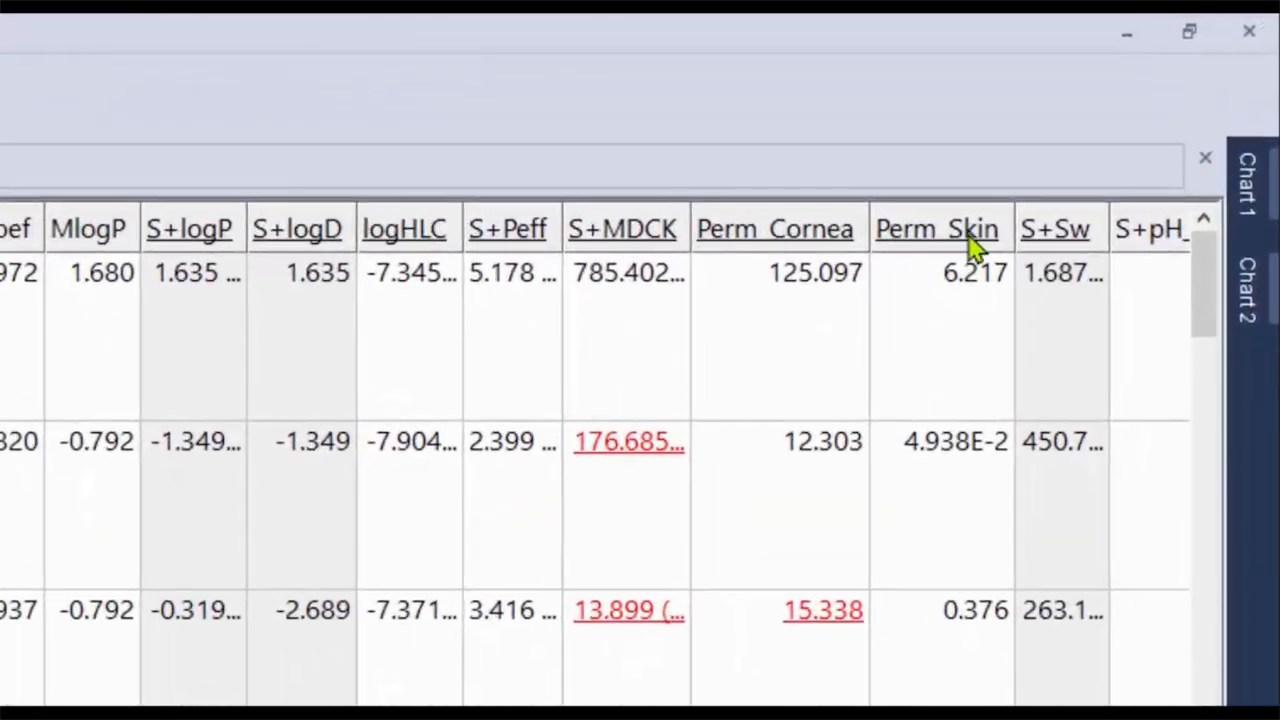
right_click(1072, 220)
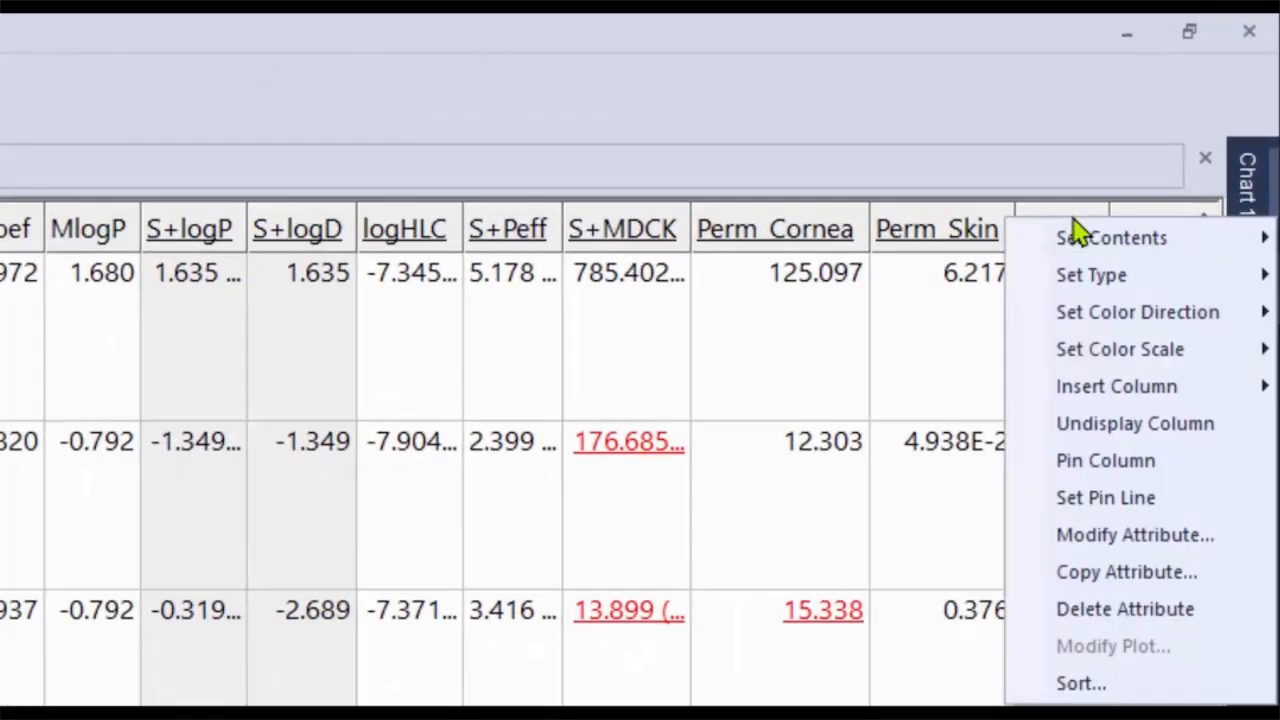
left_click(1118, 462)
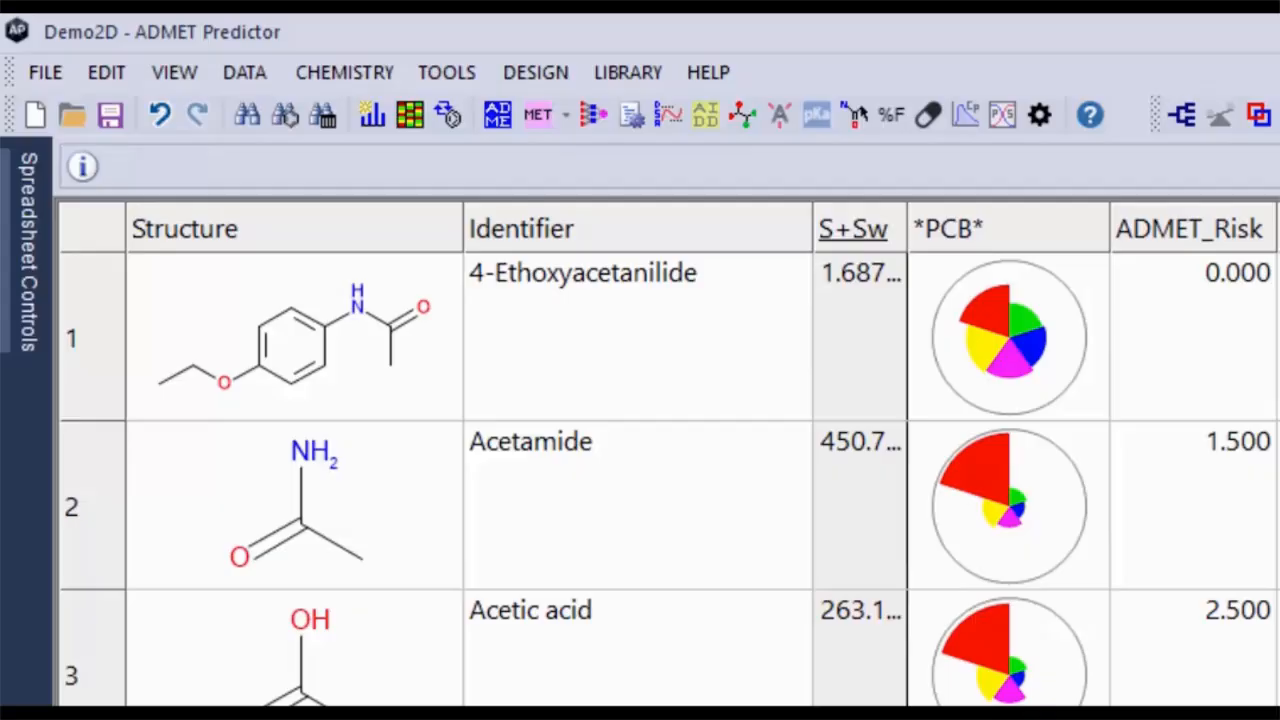
Check the pinned S+Sw column in the User Inputs, PhysChem, Transporters and Metabolism groups, and return to PhysChem.
left_click(96, 685)
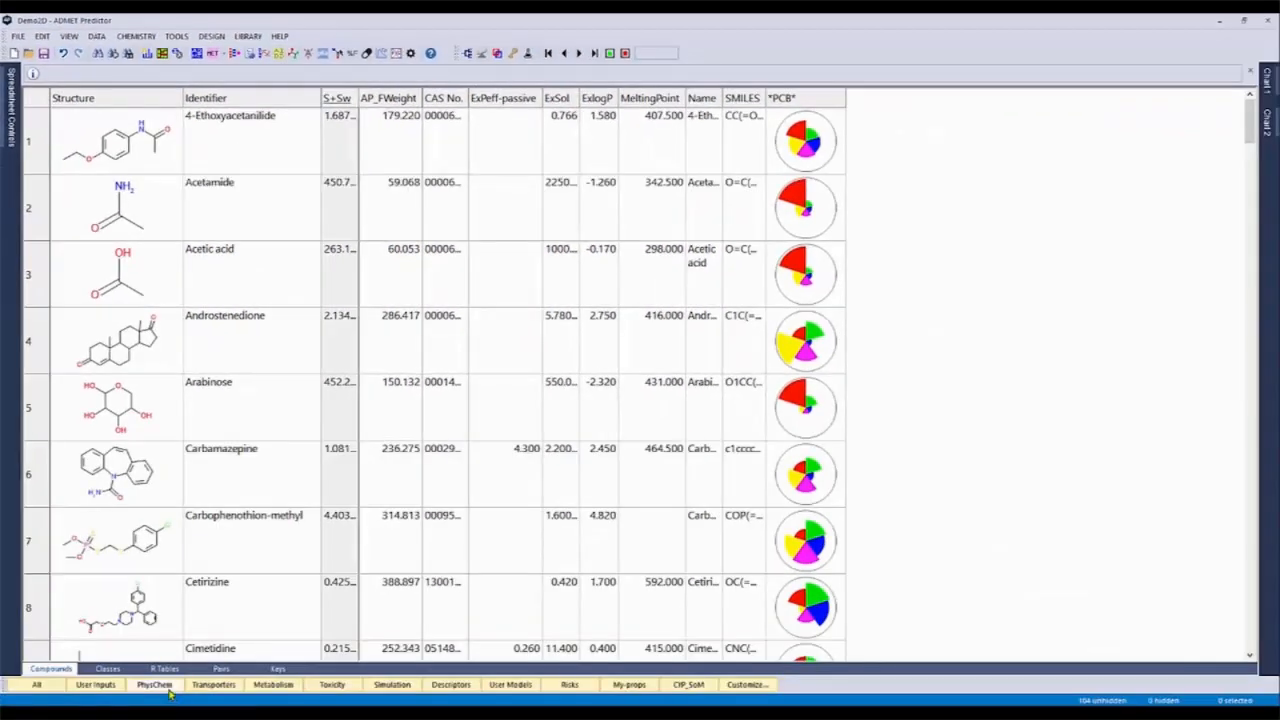
left_click(168, 688)
left_click(196, 688)
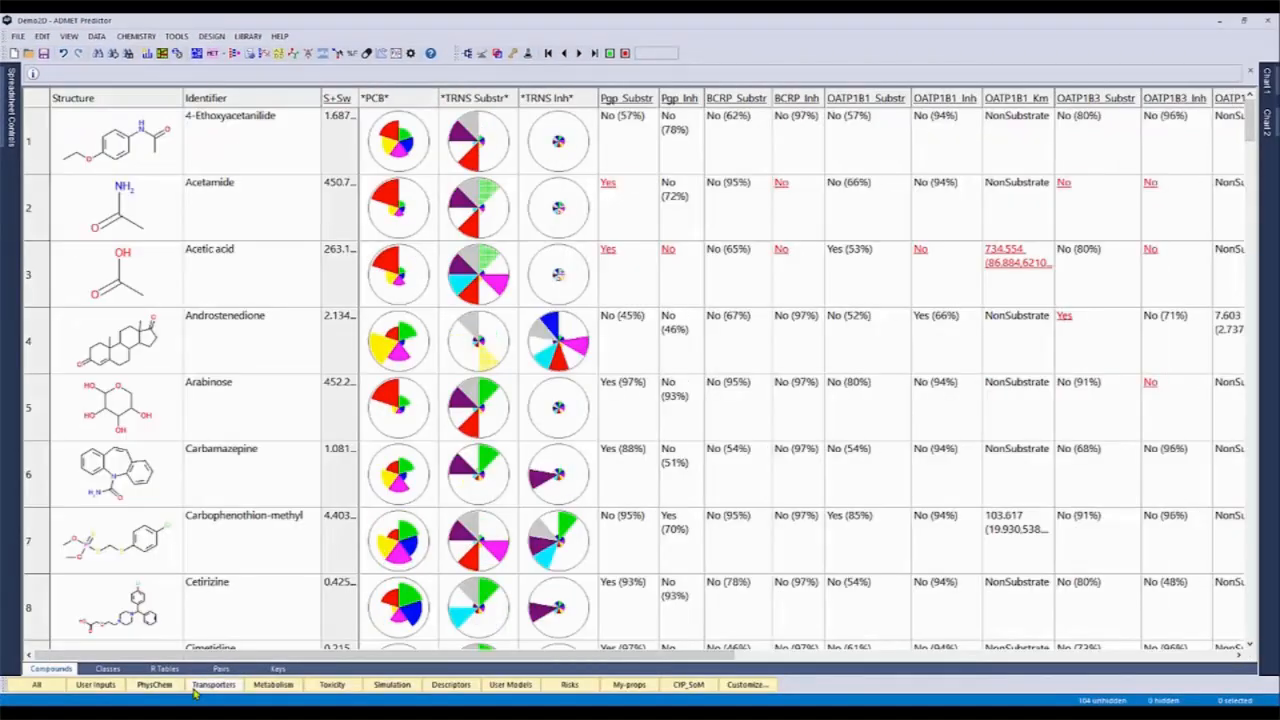
left_click(272, 685)
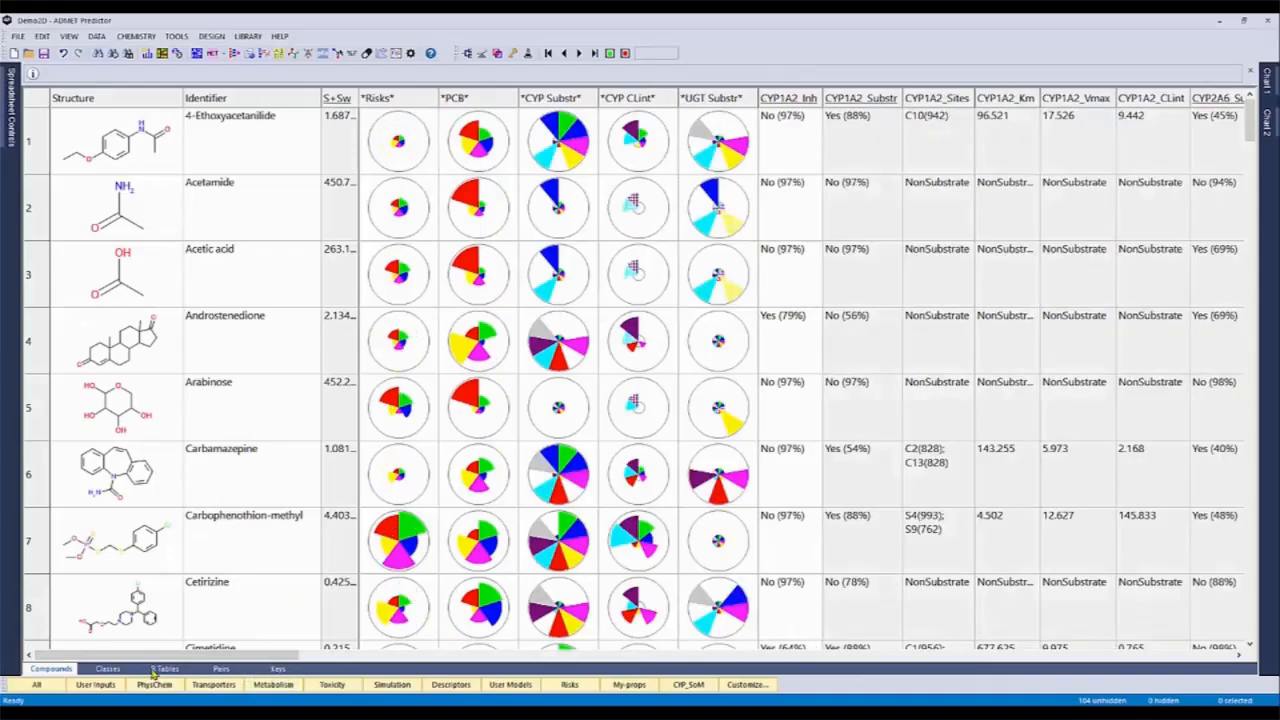
left_click(155, 686)
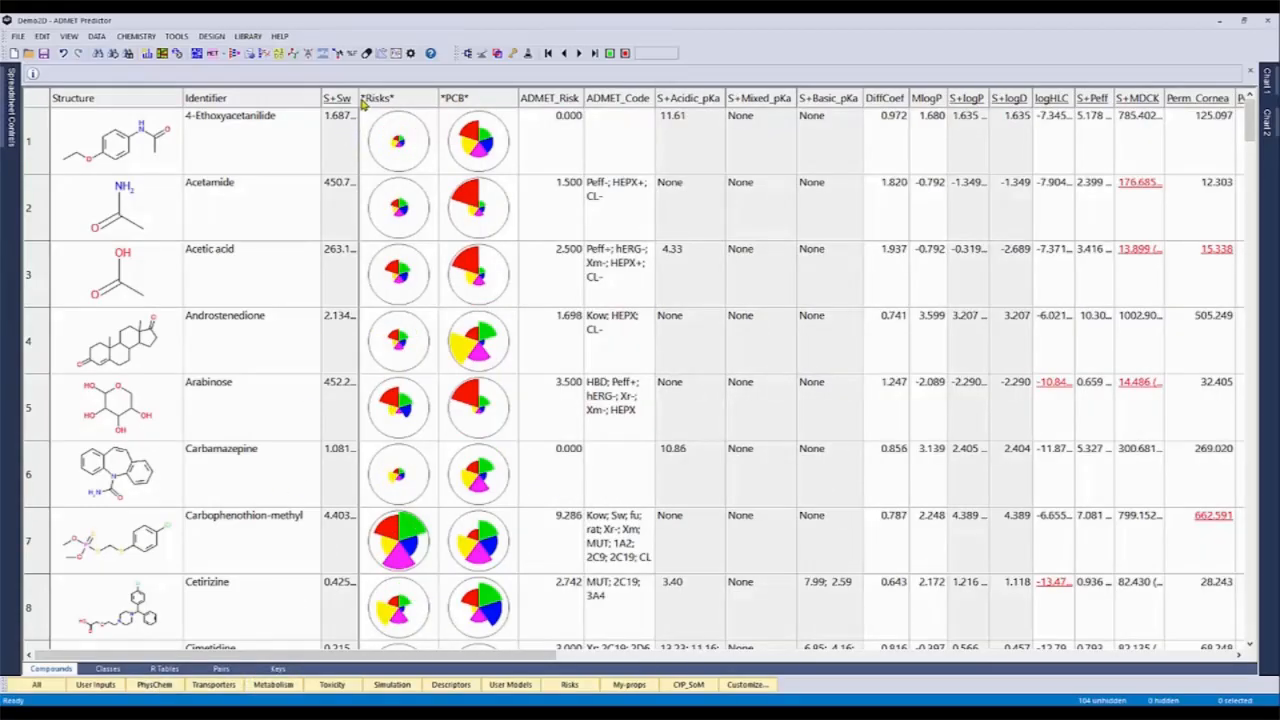
Widen the S+Sw column and resize all spreadsheet columns to fit all cell data.
left_click_drag(358, 97, 450, 92)
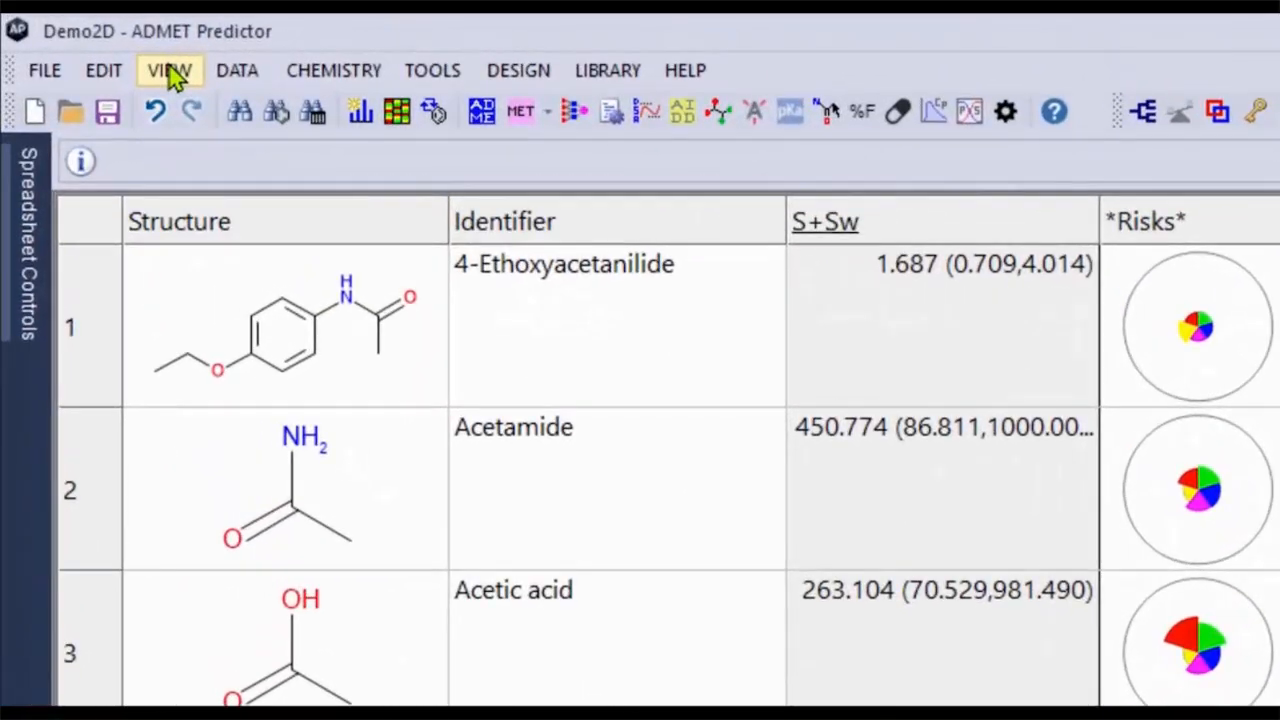
left_click(89, 43)
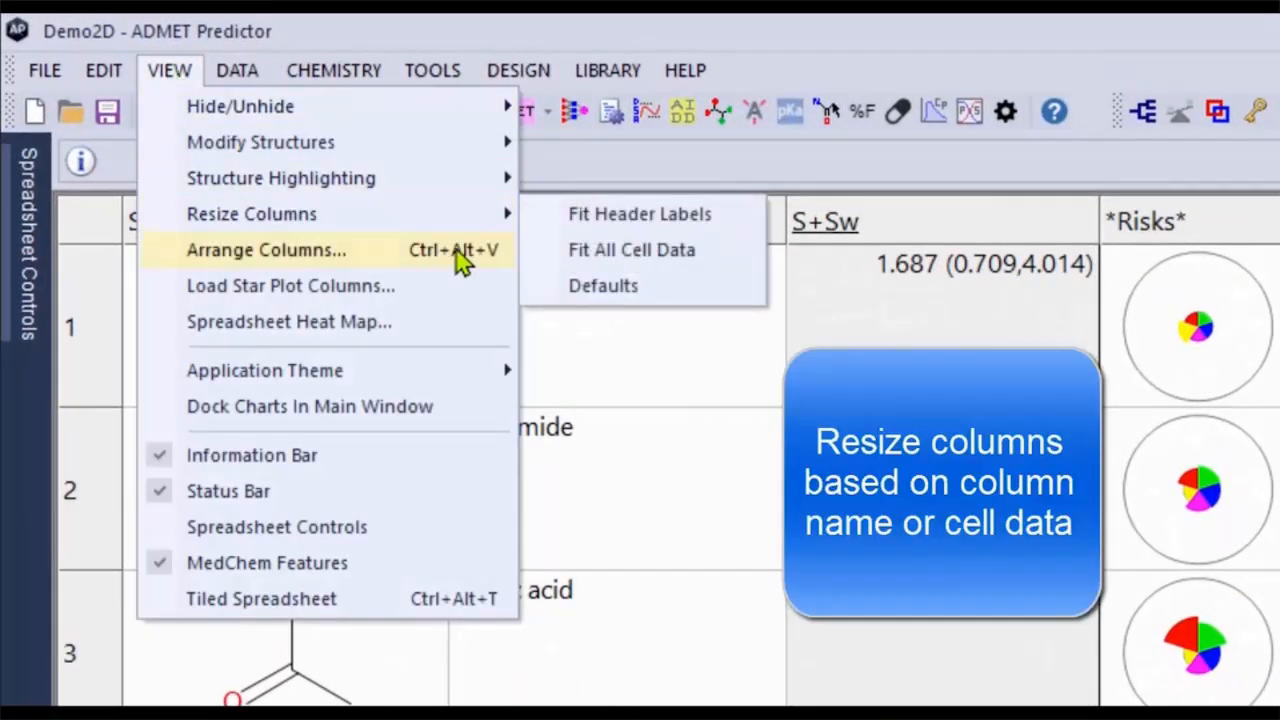
left_click(622, 264)
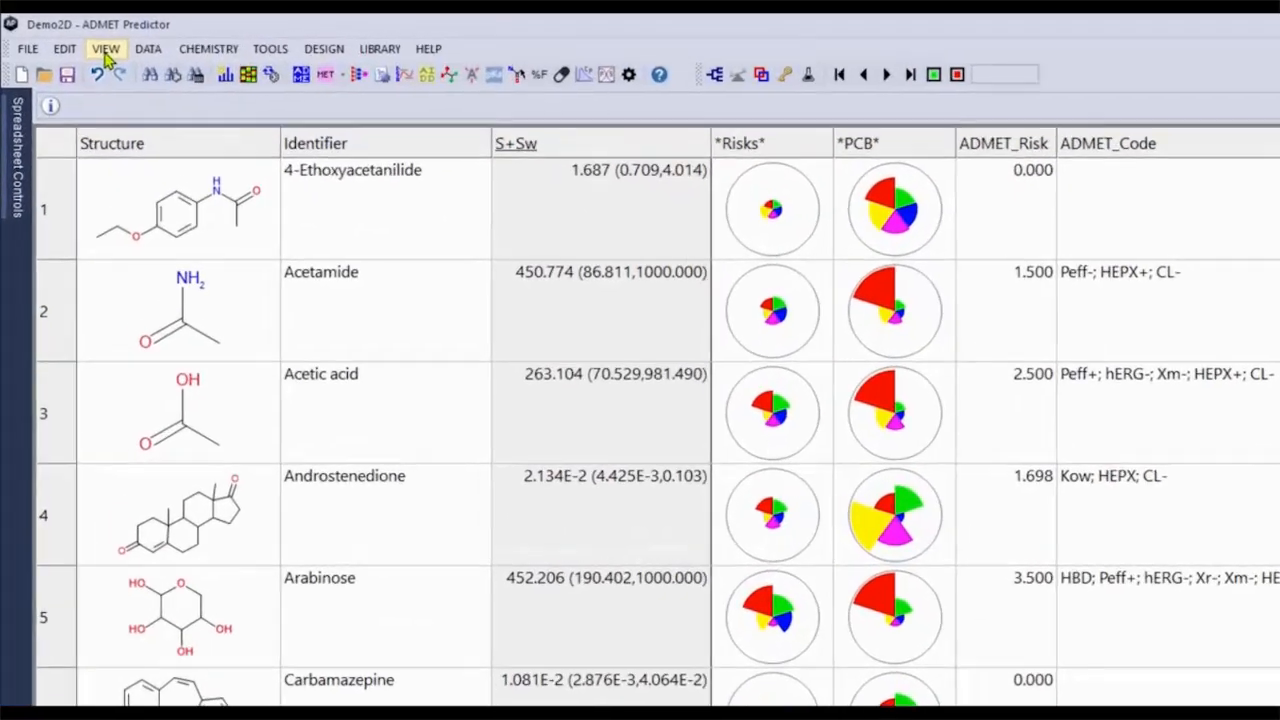
Rearrange the displayed columns so that S+logP and S+logD directly follow S+Sw, and apply the new order.
left_click(105, 52)
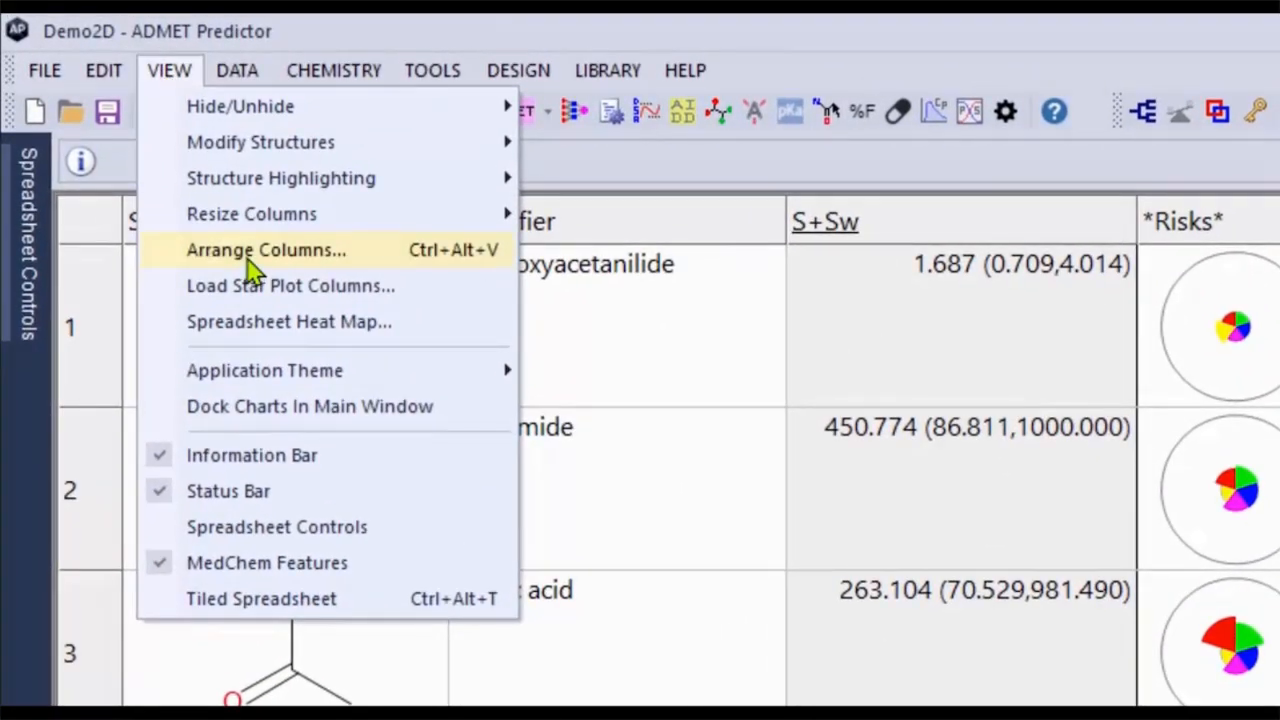
left_click(372, 256)
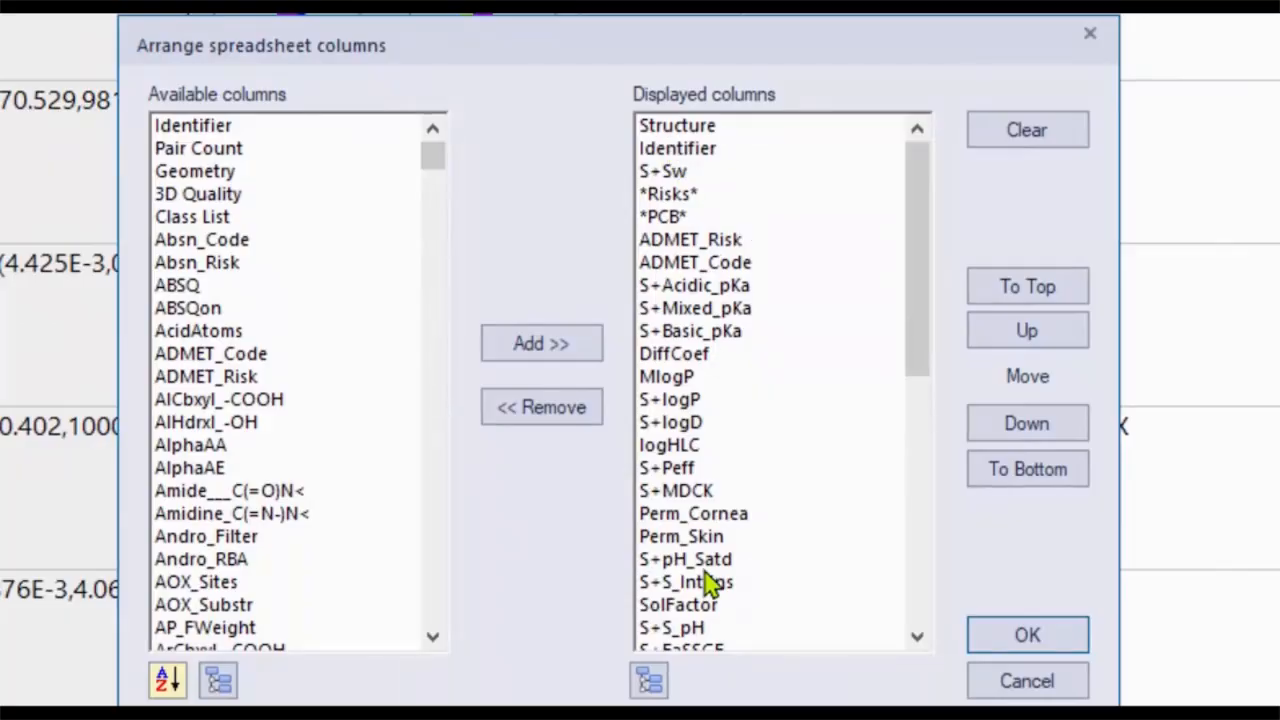
left_click_drag(700, 402, 704, 425)
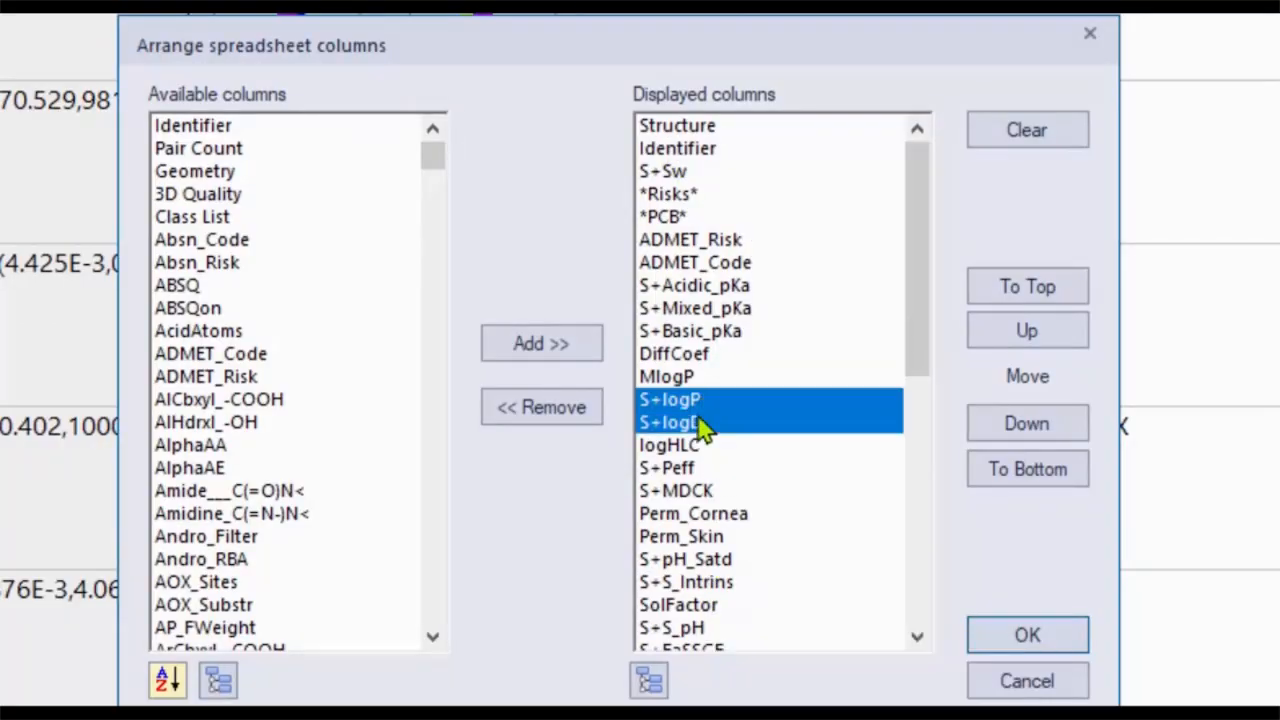
left_click(1012, 333)
left_click(988, 338)
left_click(988, 338)
left_click(988, 338)
left_click(988, 338)
left_click(988, 338)
left_click(988, 338)
left_click(988, 338)
left_click(988, 338)
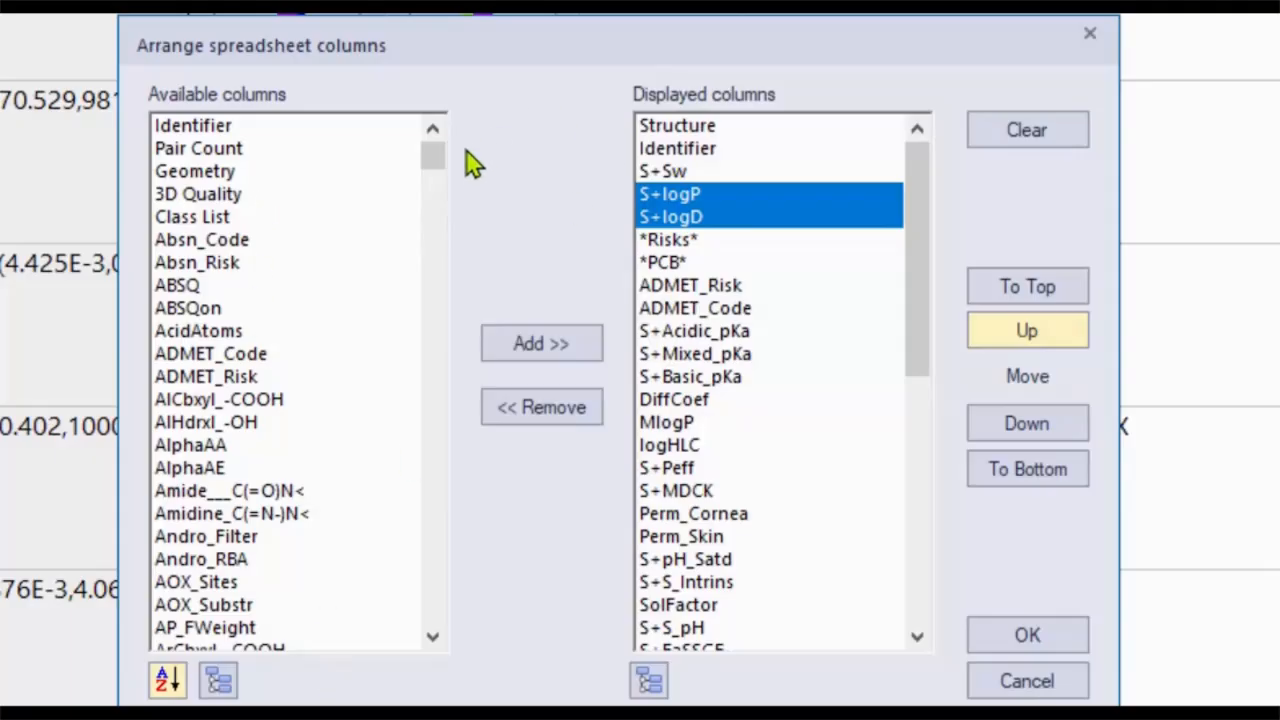
left_click_drag(434, 157, 450, 85)
left_click(1015, 643)
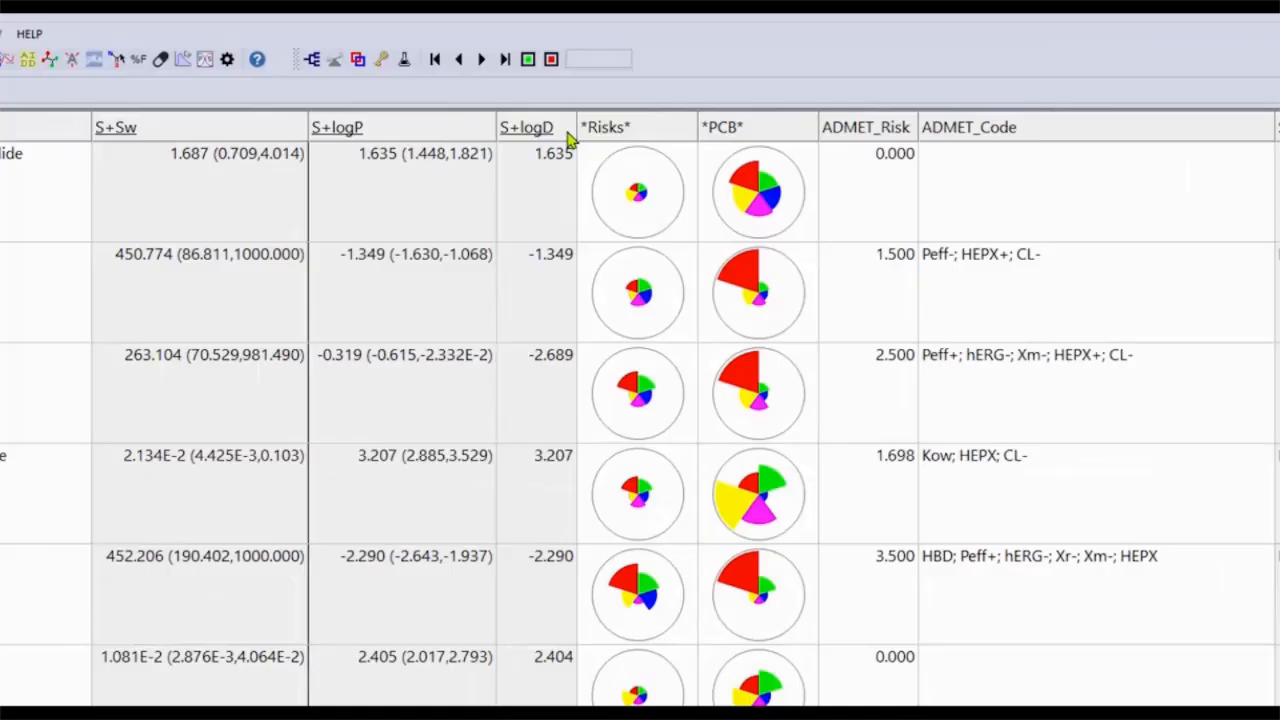
Set the pin line after the S+logD column and check the pinned columns in the Transporters and Metabolism groups.
right_click(637, 104)
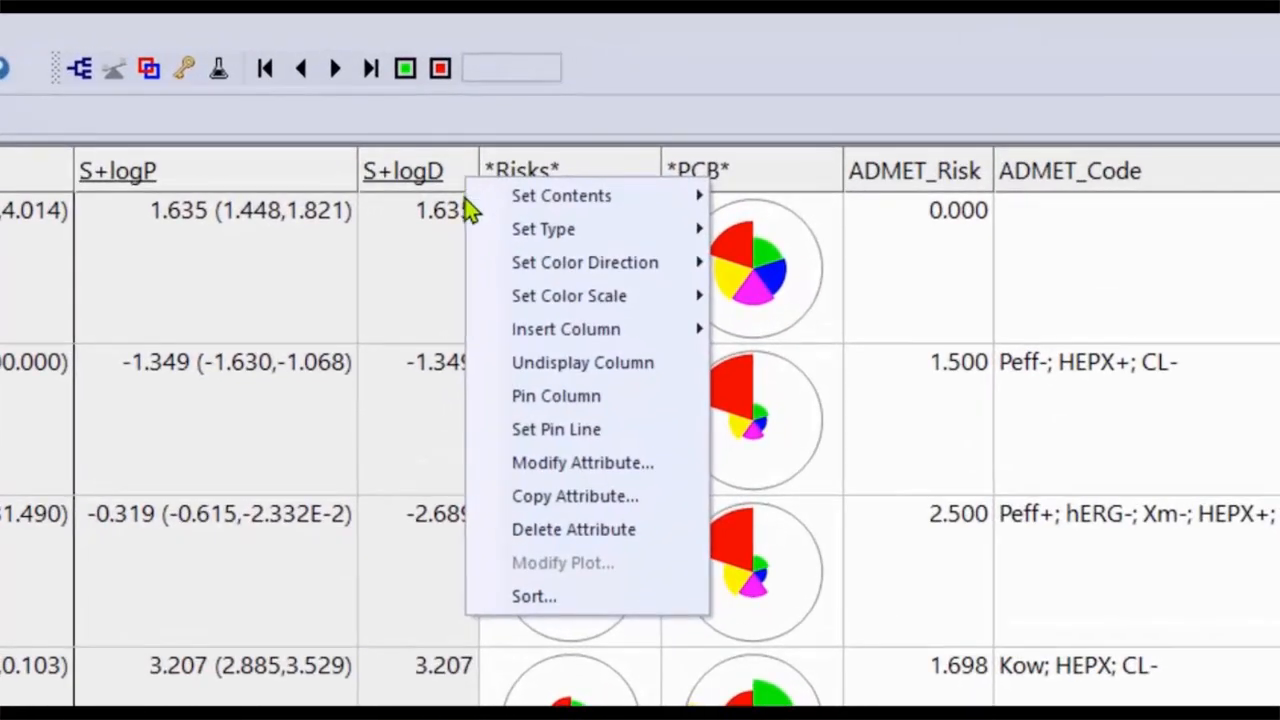
left_click(551, 429)
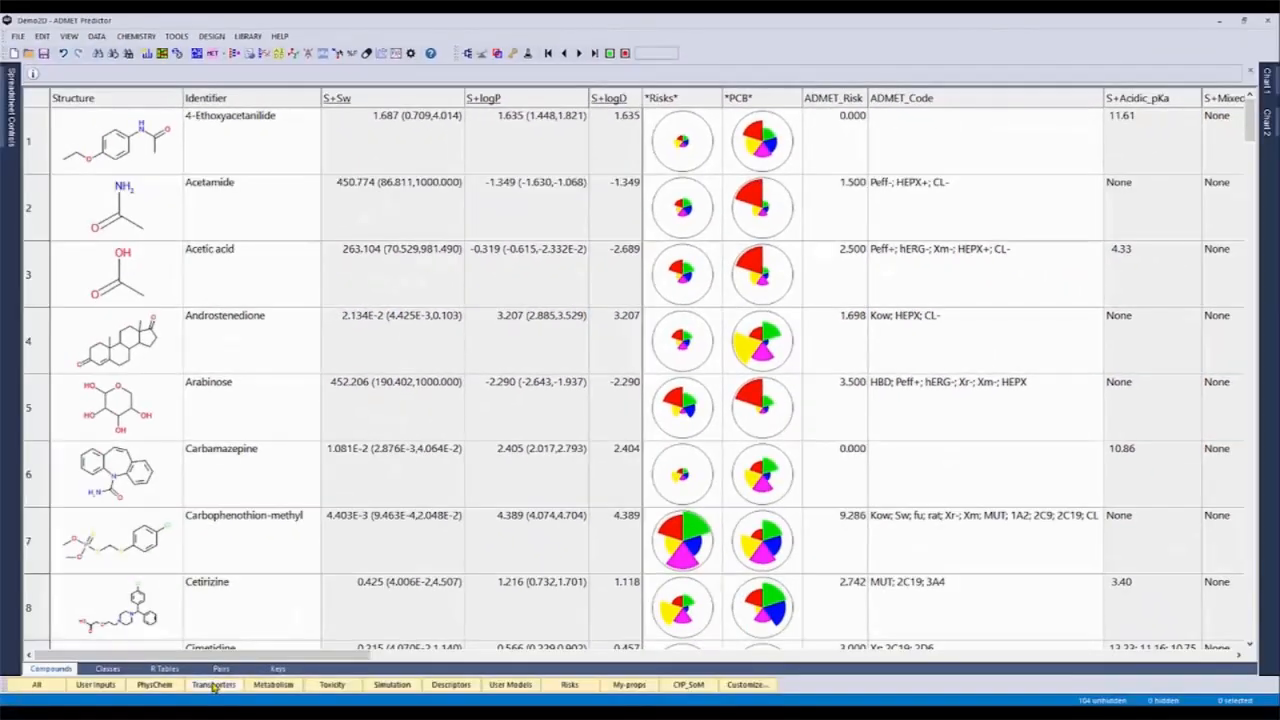
left_click(213, 686)
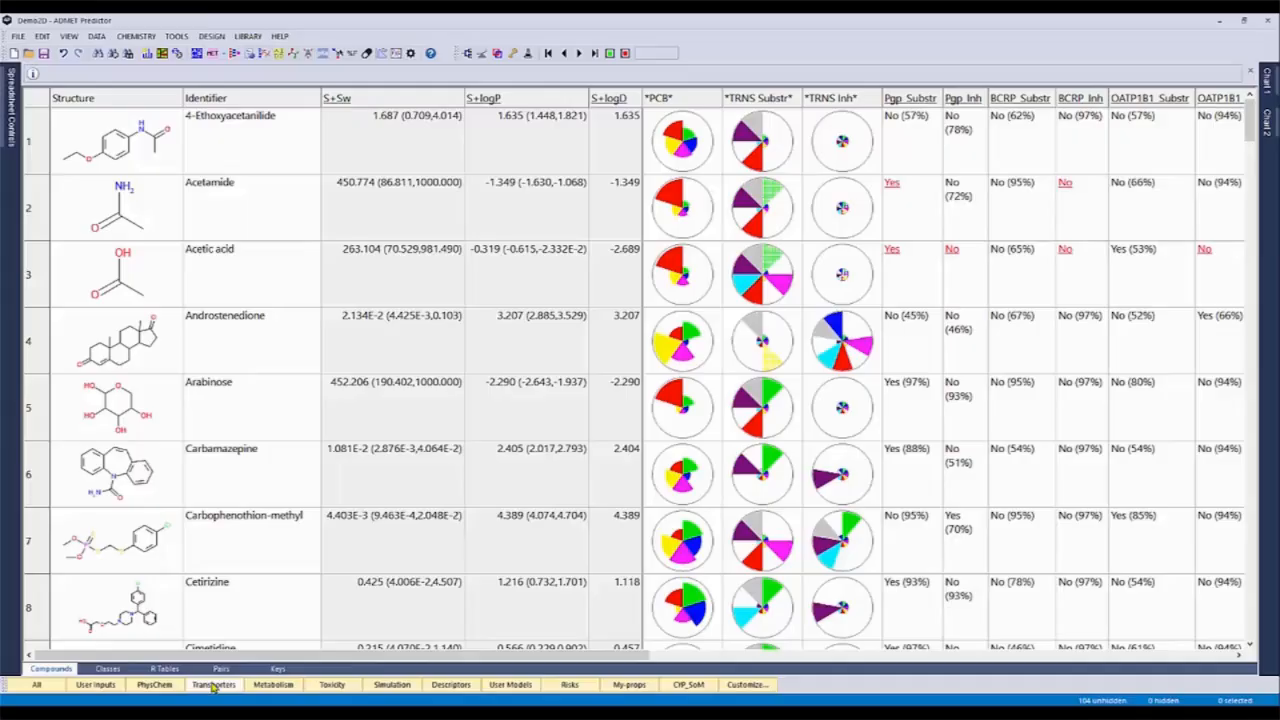
left_click(282, 688)
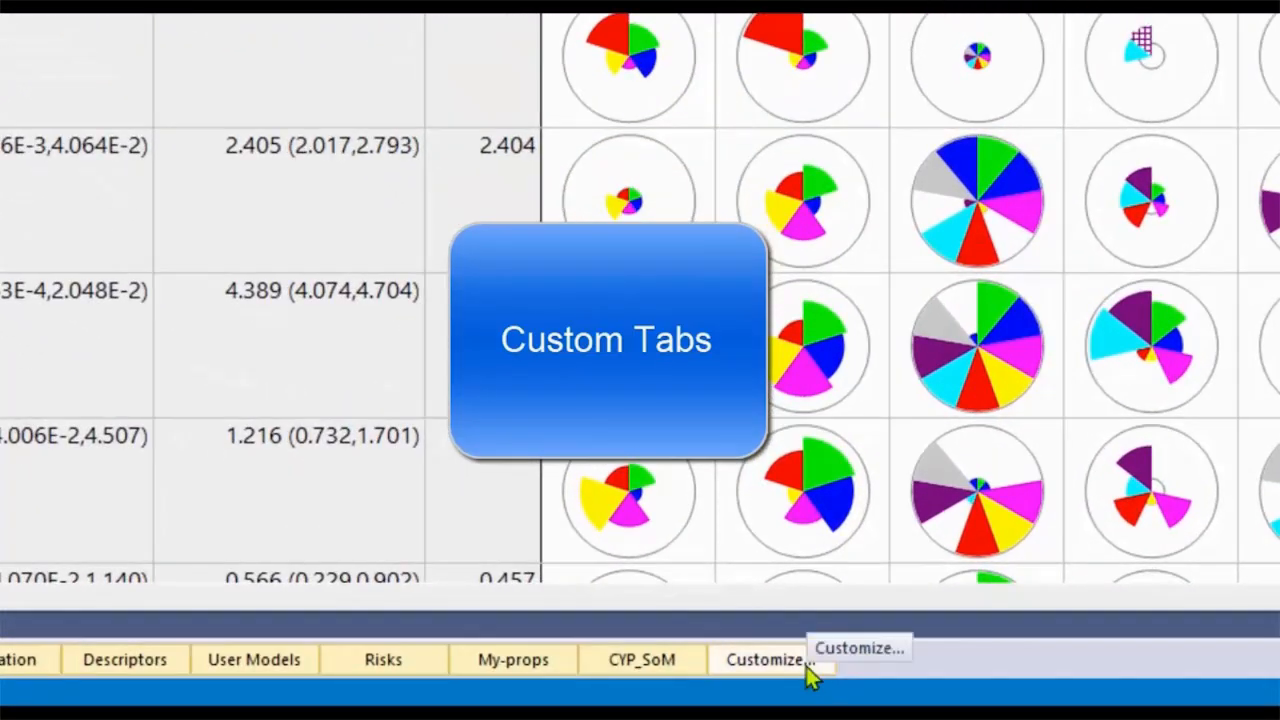
Add a custom column-display button named My-Props2.
left_click(808, 664)
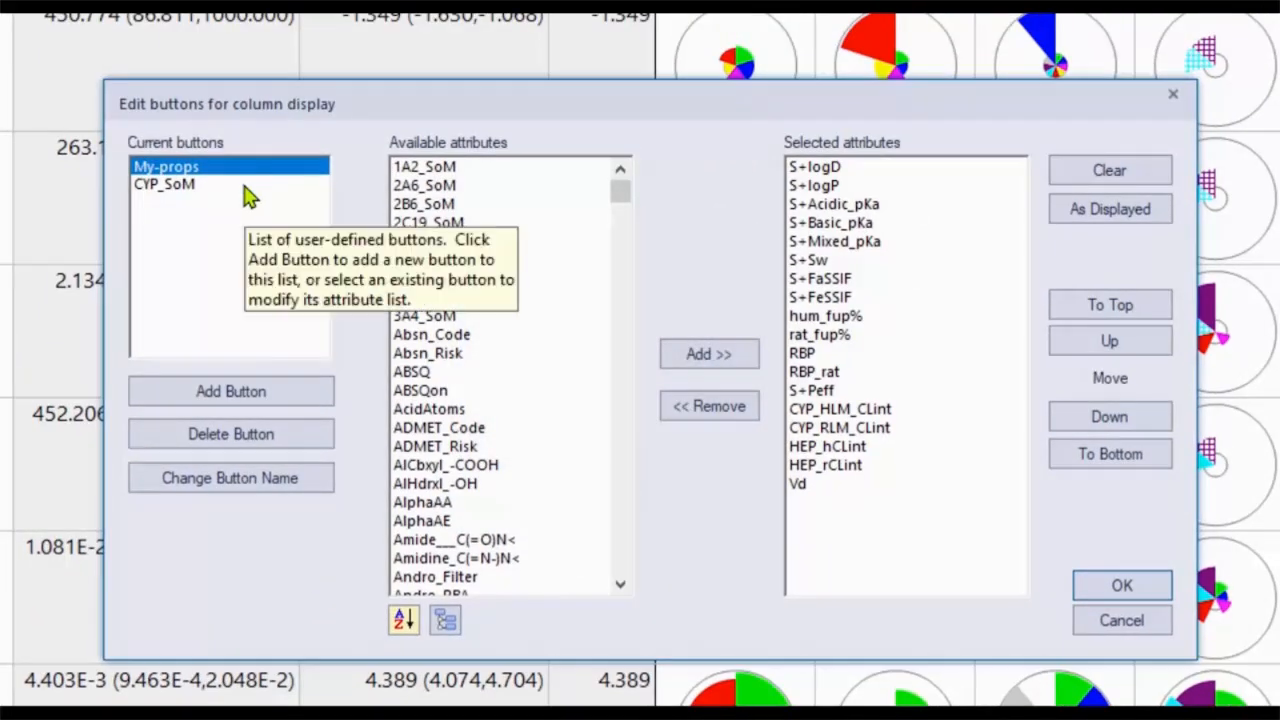
left_click(265, 394)
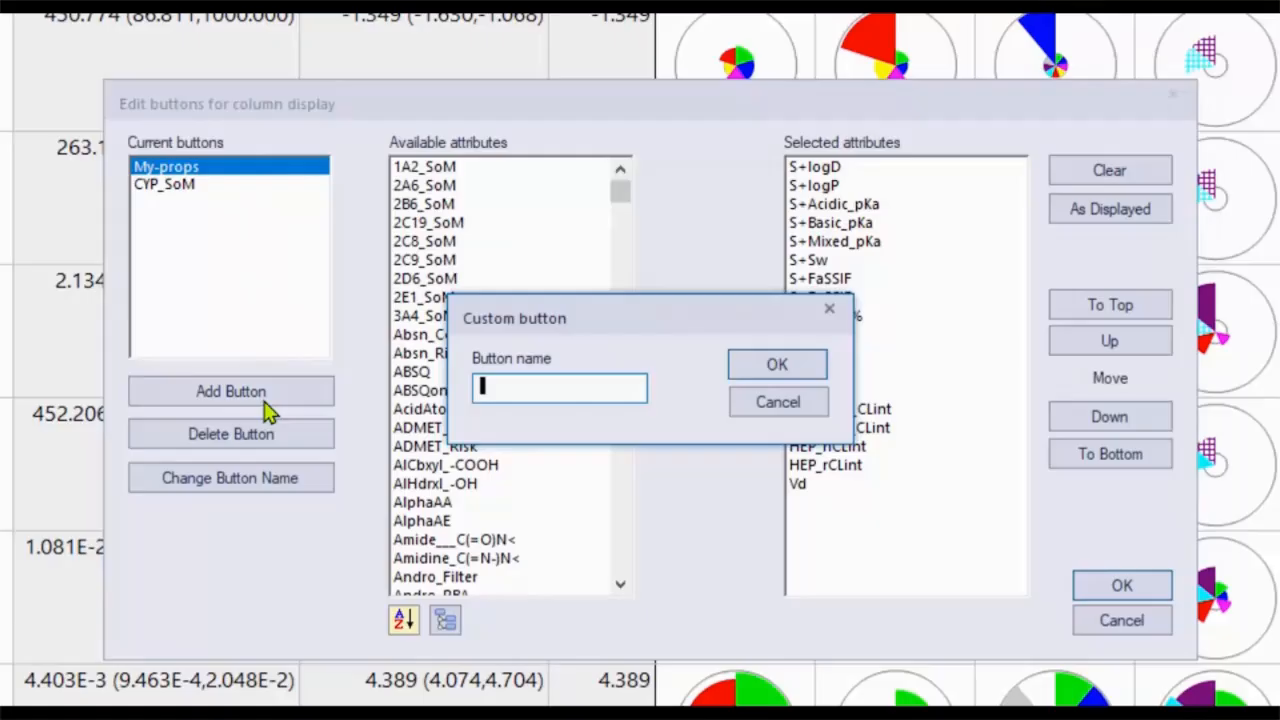
type("My-Props2")
left_click(777, 366)
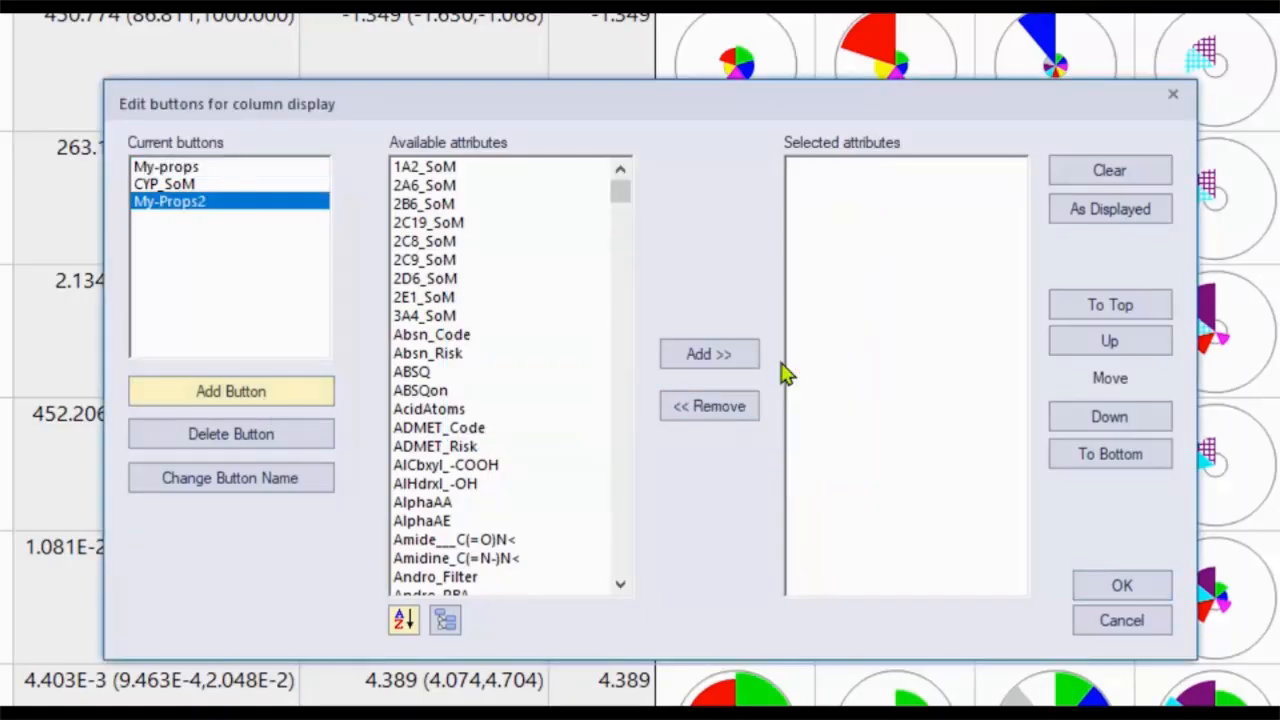
Assign hum_fup%, rat_fup%, RBP and RBP_rat to the My-Props2 button, apply the customization and display that group.
scroll(505, 450, "down", 1)
scroll(505, 450, "down", 9)
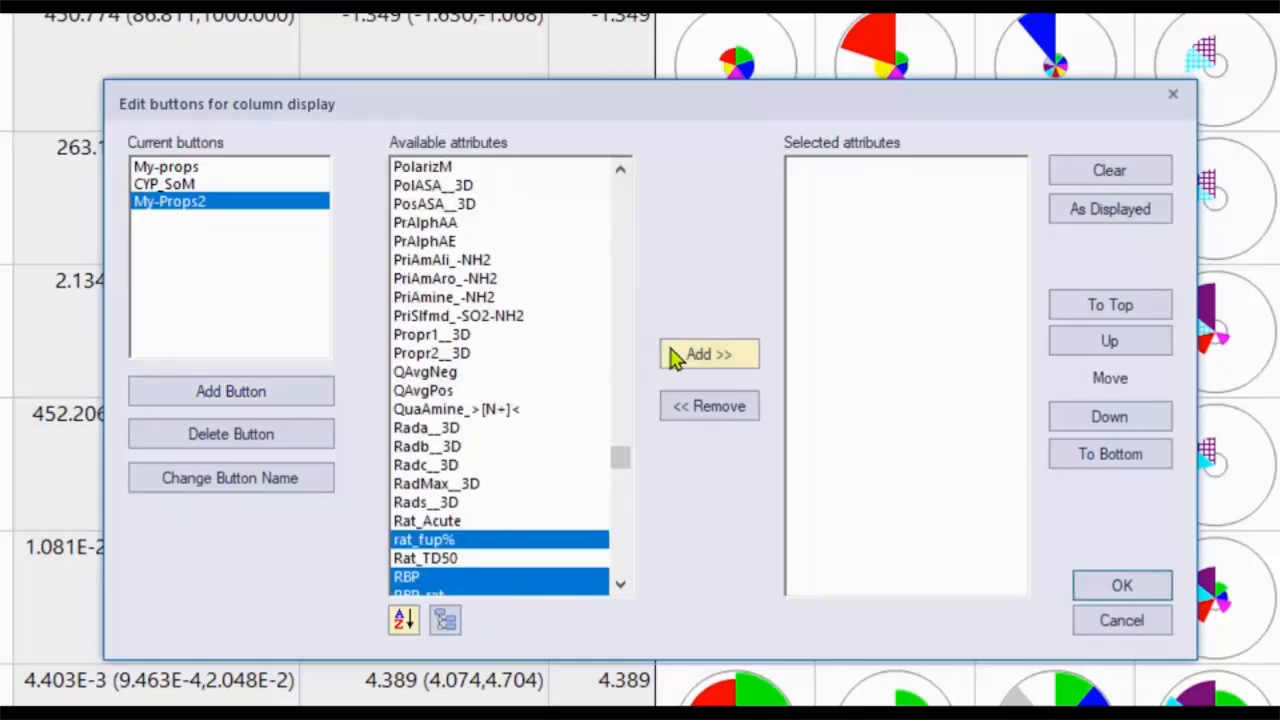
left_click(676, 358)
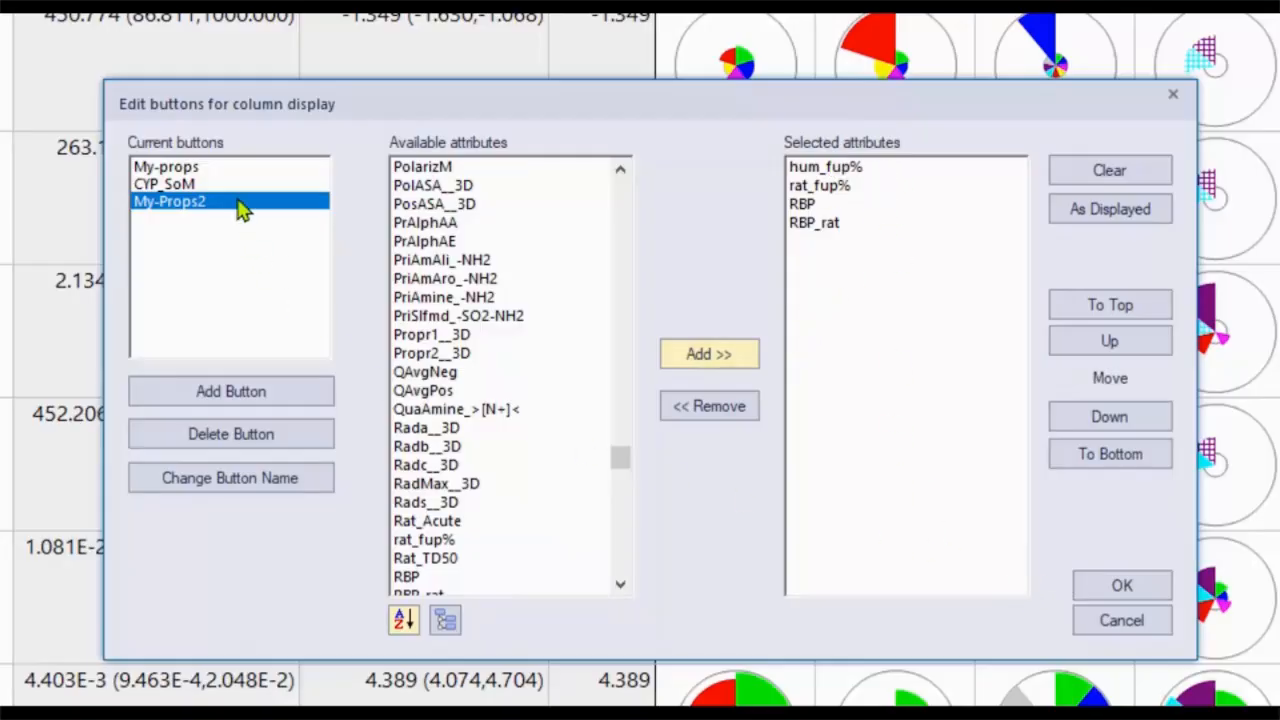
left_click(1150, 592)
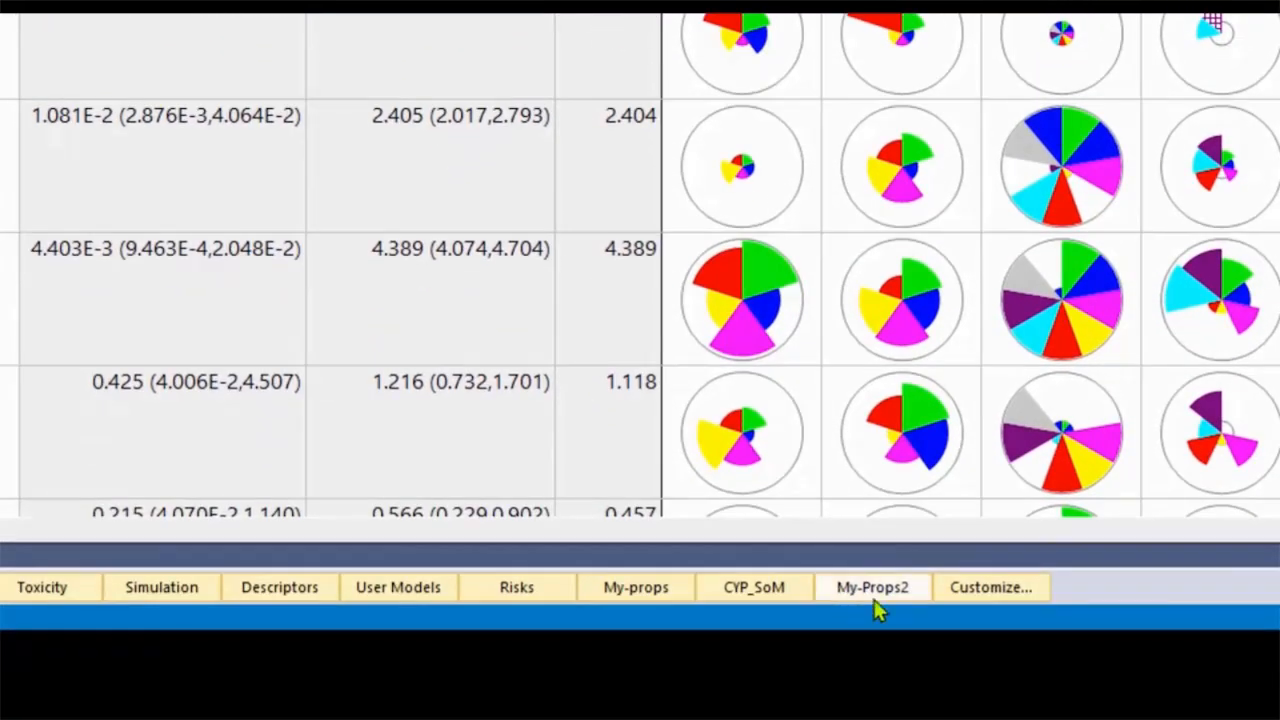
left_click(885, 596)
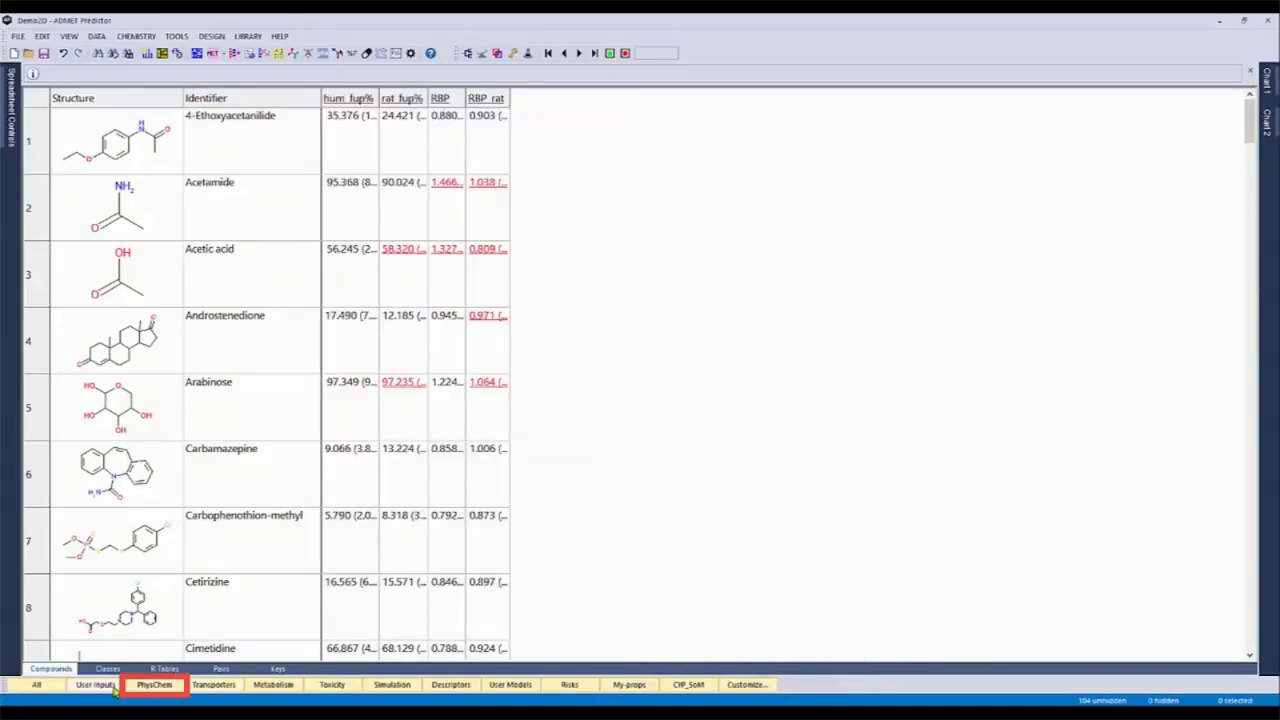
Return to the PhysChem group and keep the Spreadsheet Controls docked open beside the spreadsheet.
left_click(158, 686)
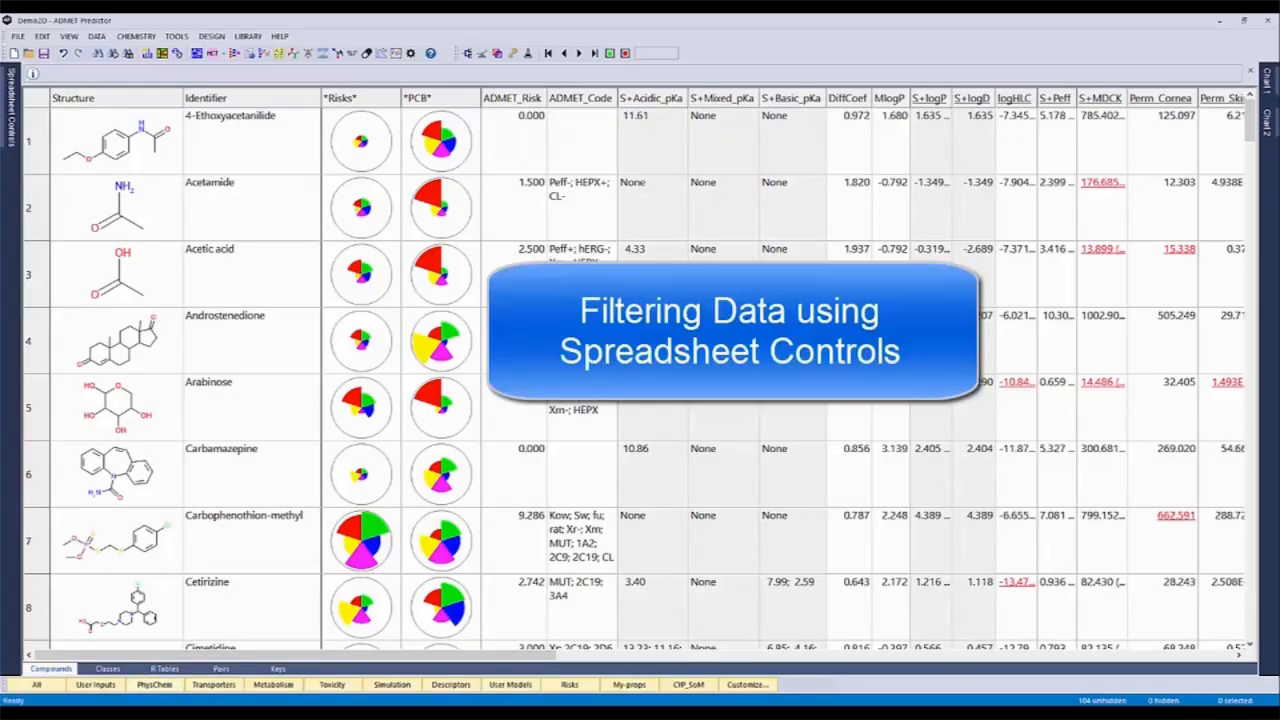
left_click(12, 137)
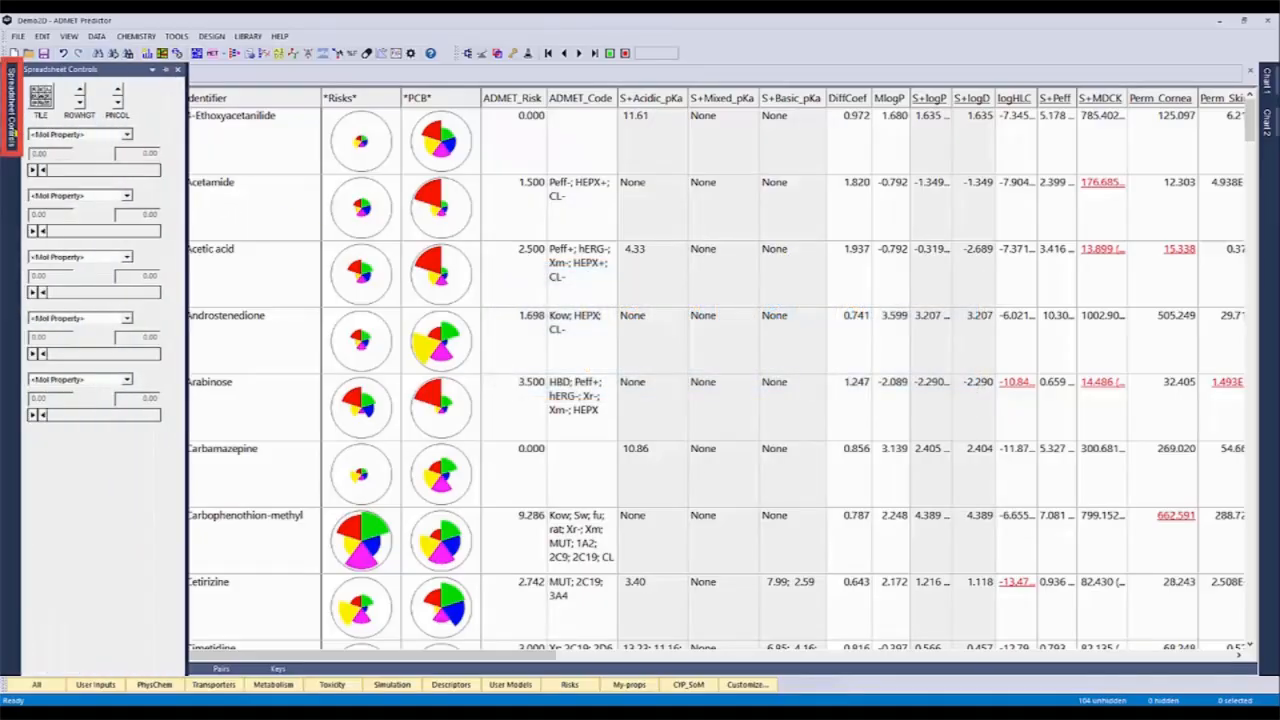
left_click(166, 69)
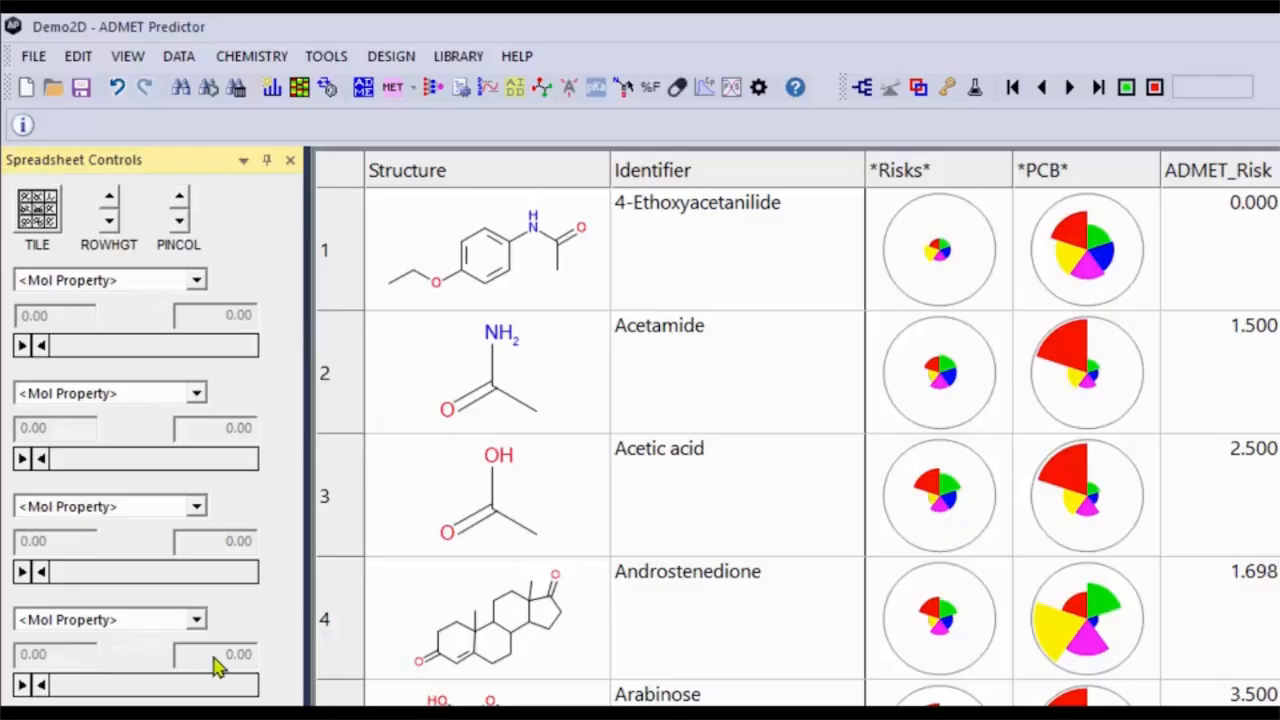
Choose MWt as the property of the first spreadsheet filter.
left_click(199, 285)
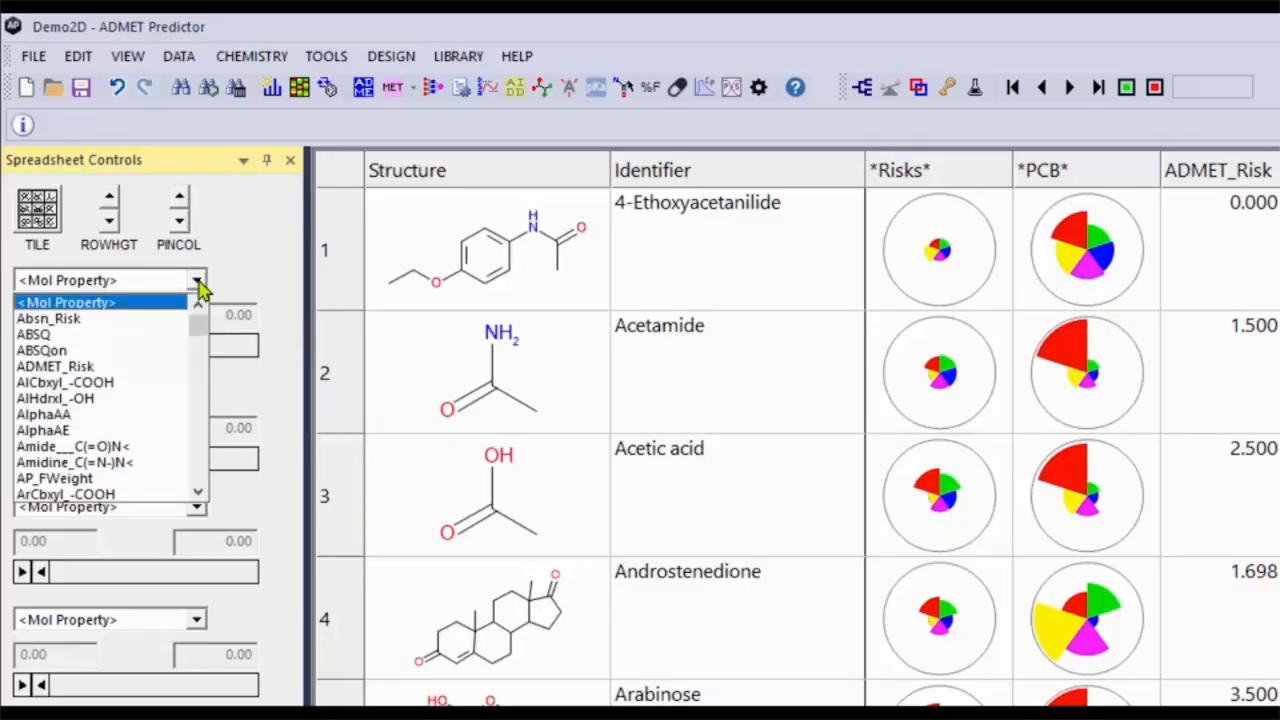
scroll(143, 405, "down", 6)
scroll(143, 410, "down", 3)
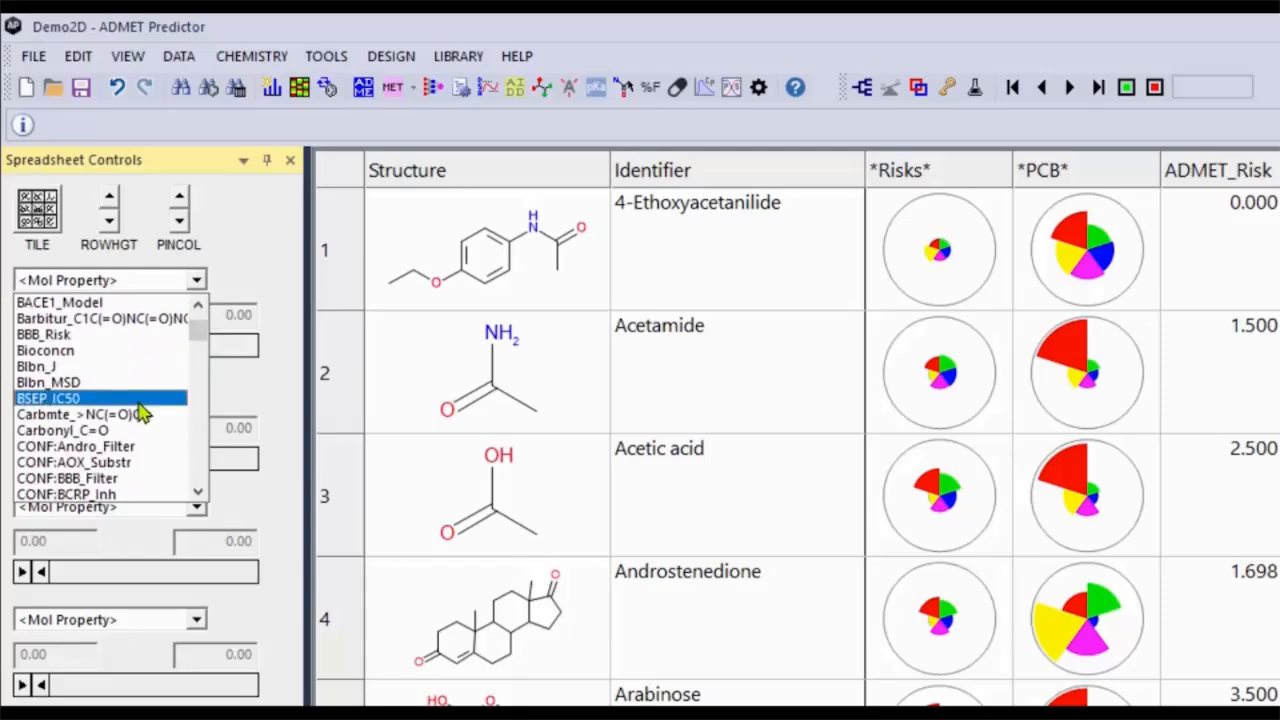
key("m")
scroll(143, 410, "down", 1)
scroll(143, 412, "down", 4)
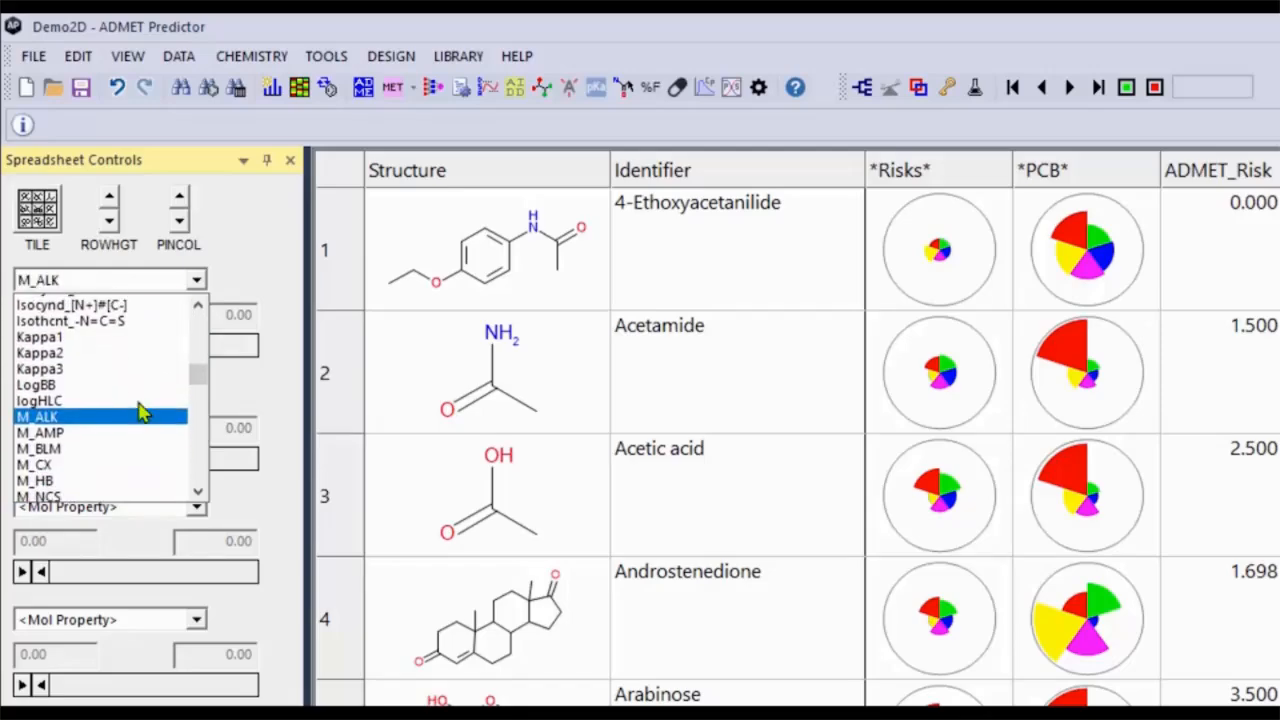
scroll(143, 412, "down", 4)
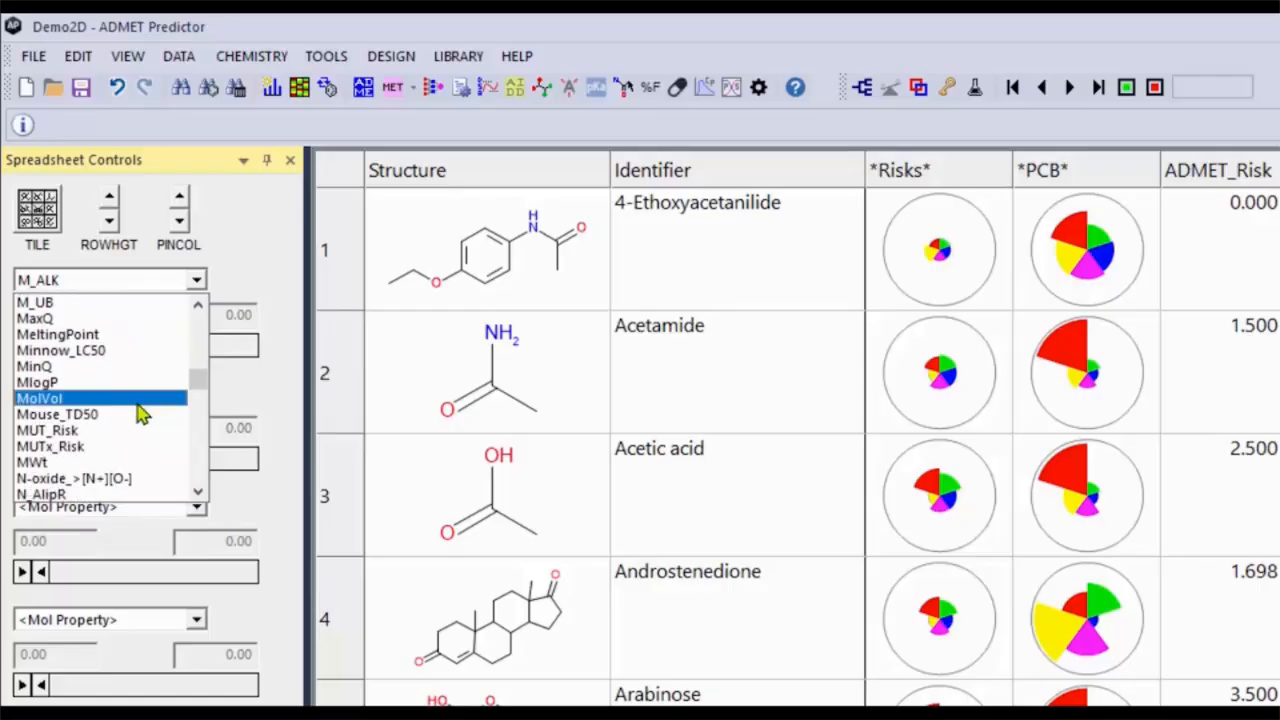
left_click(103, 462)
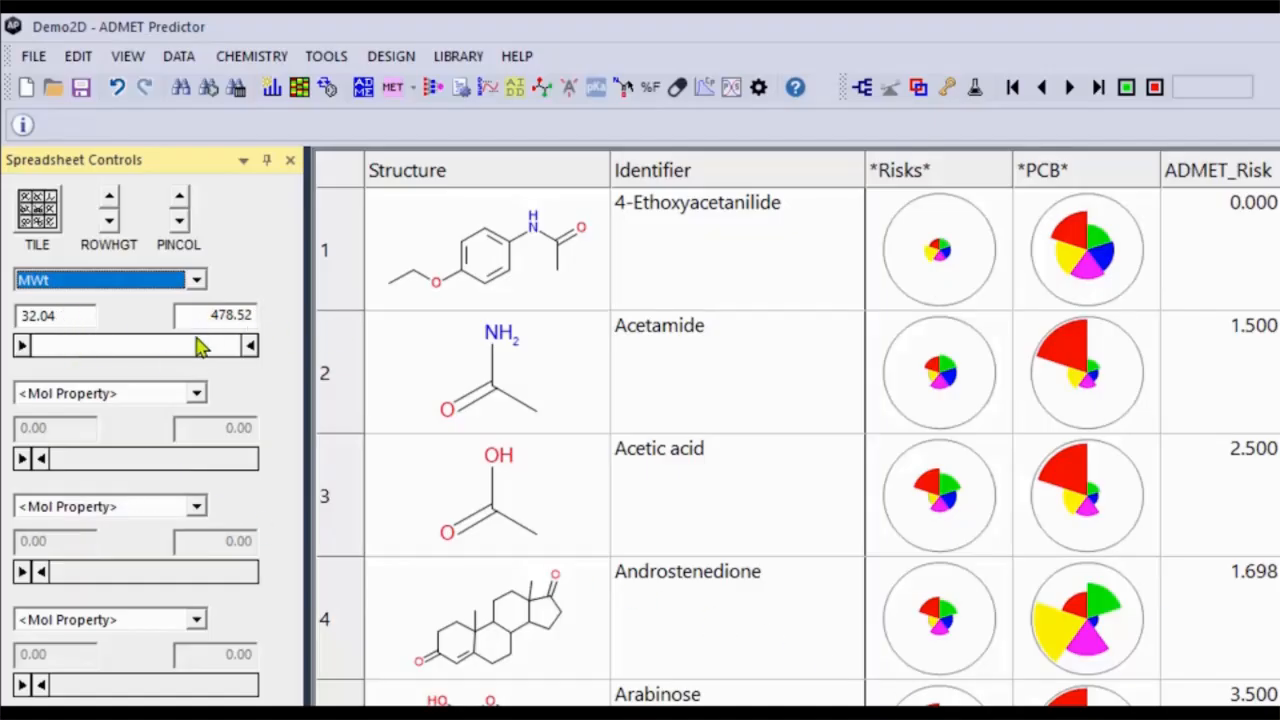
Set the MWt filter's minimum to 100 and apply it to the compounds.
double_click(71, 318)
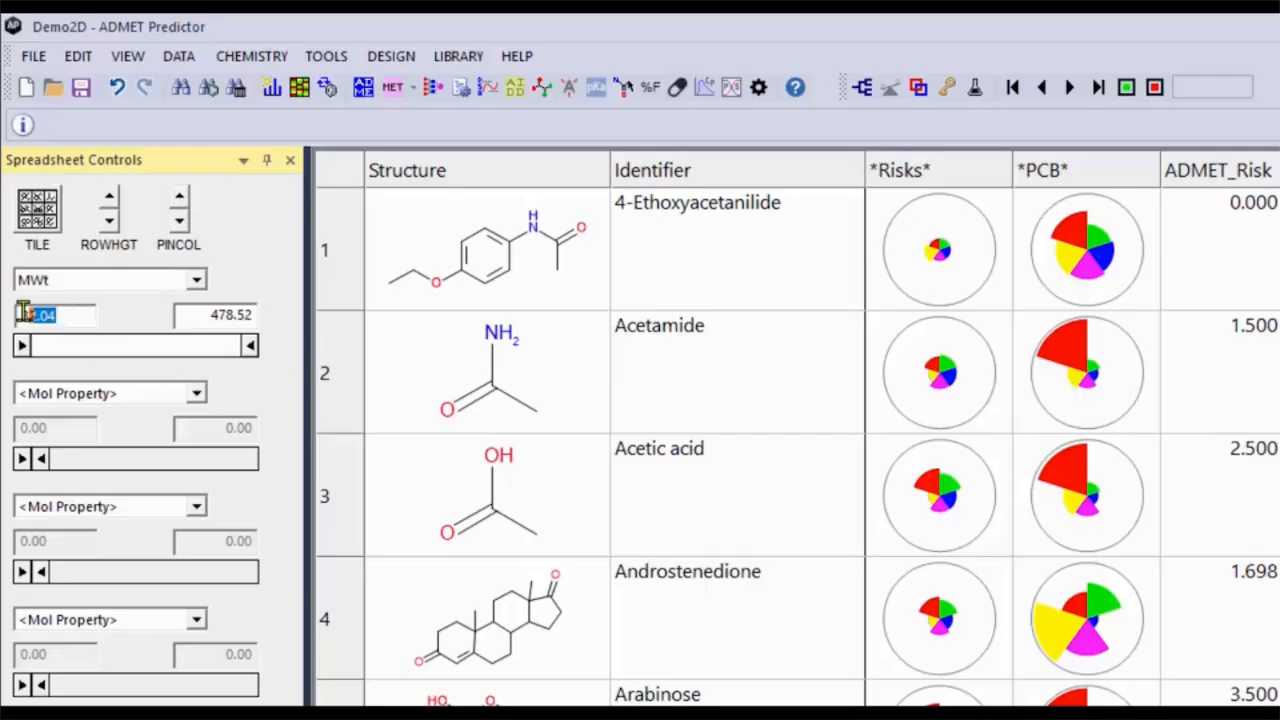
type("100")
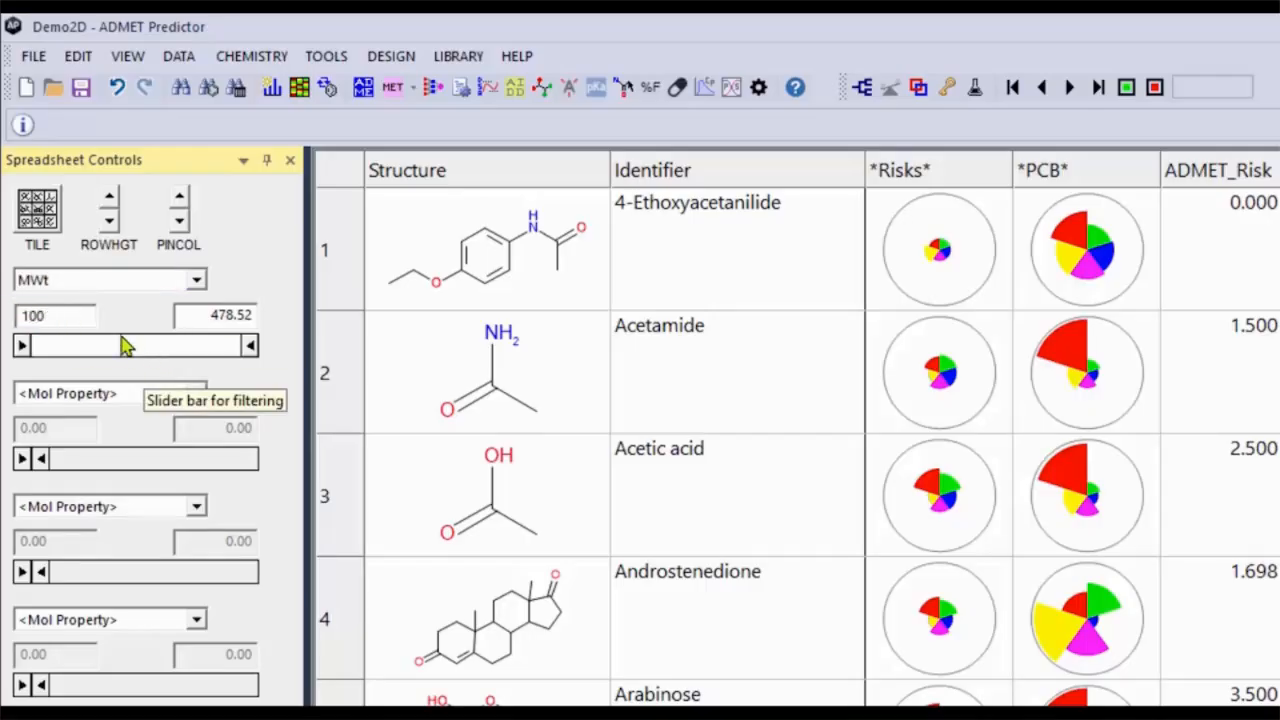
key("Return")
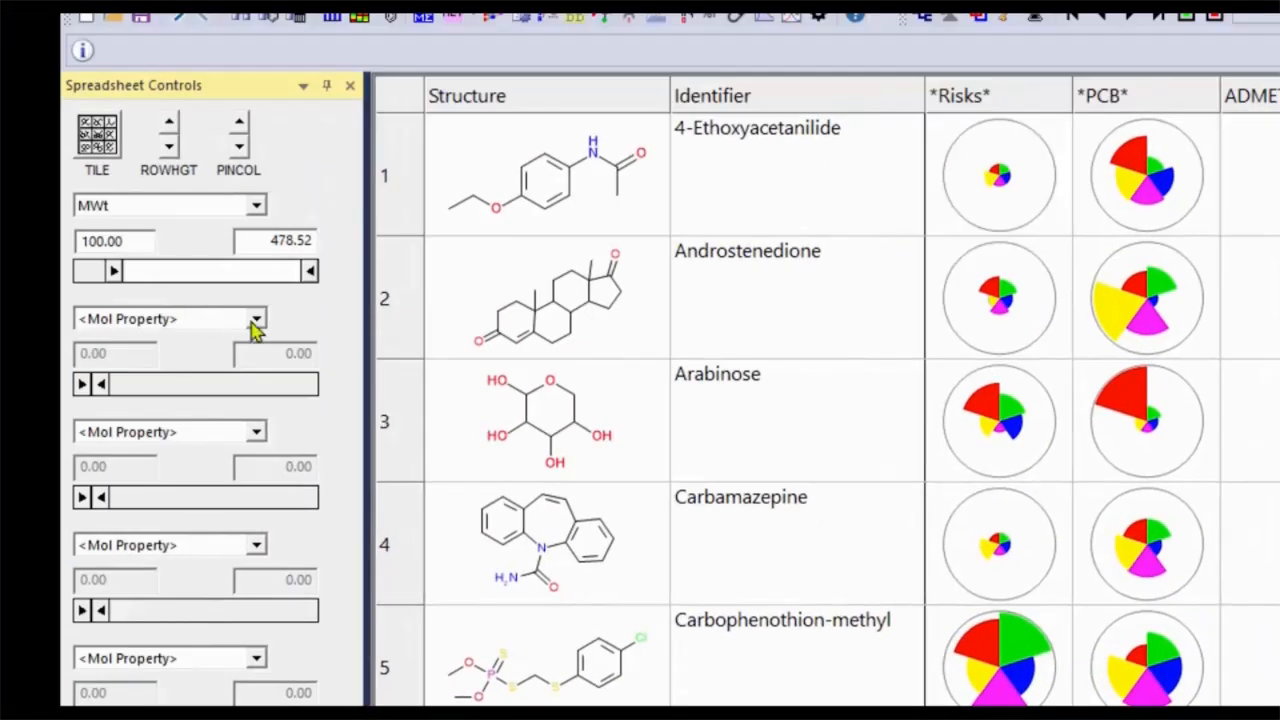
Choose S+logP as the property of the second spreadsheet filter.
left_click(255, 320)
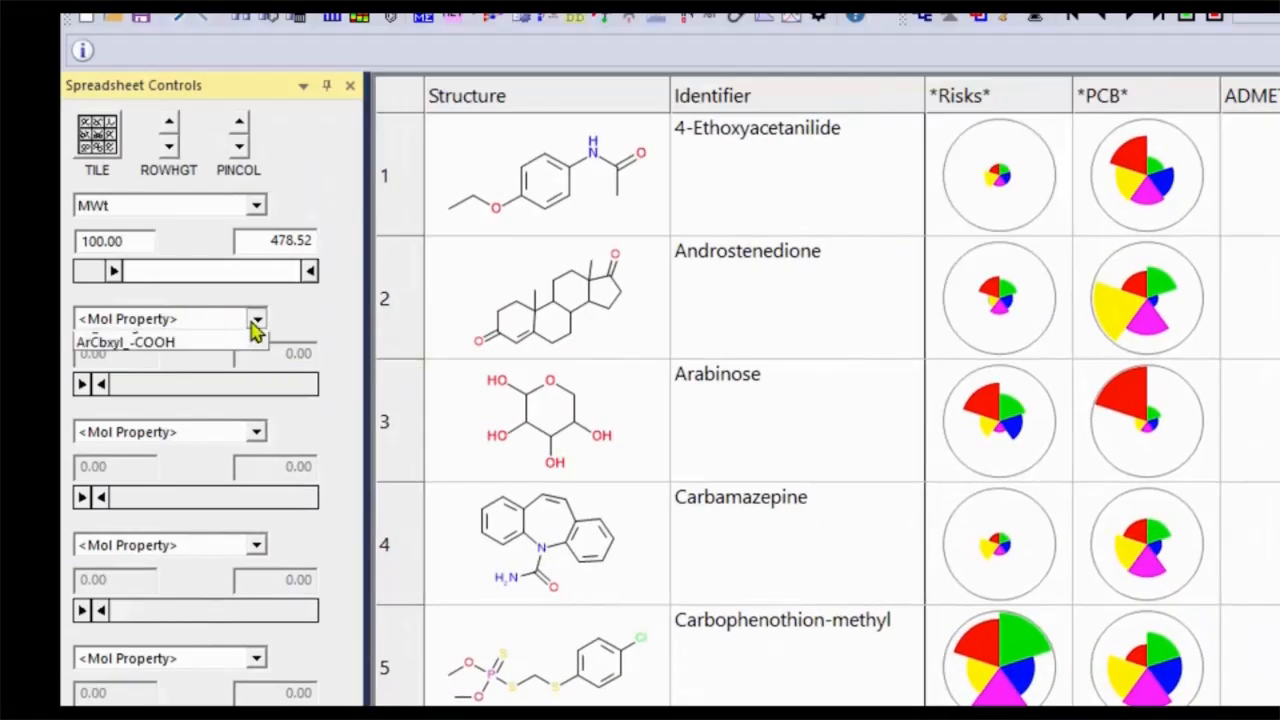
left_click(255, 322)
scroll(209, 429, "down", 20)
scroll(208, 430, "down", 3)
left_click(170, 421)
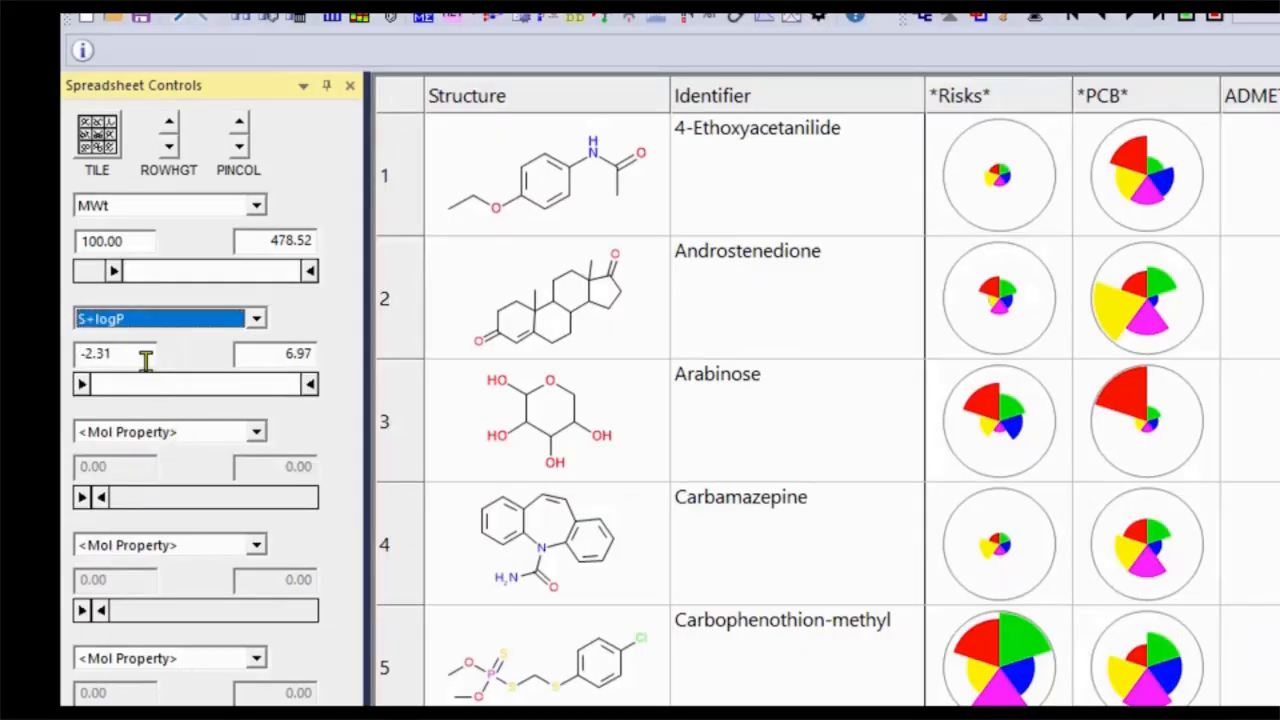
Limit the S+logP filter to a range from 1 to 5 and apply it.
left_click_drag(146, 362, 62, 353)
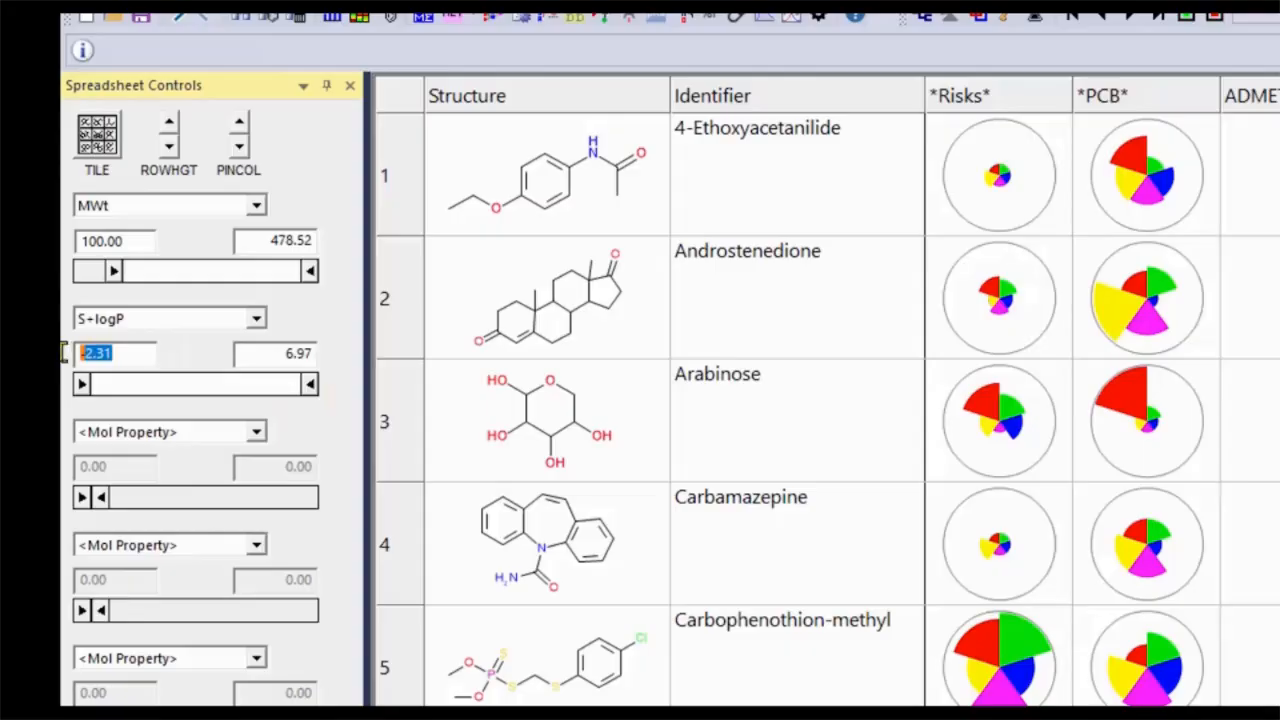
type("1")
left_click_drag(263, 357, 322, 353)
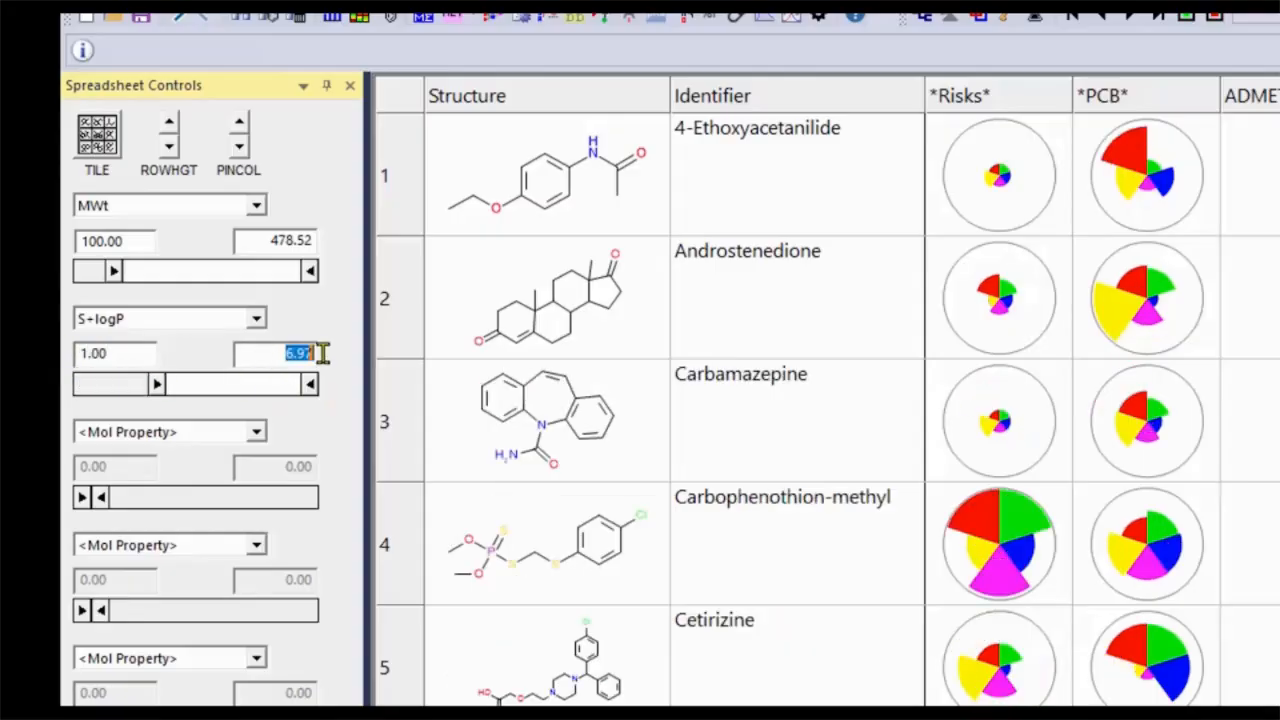
type("5")
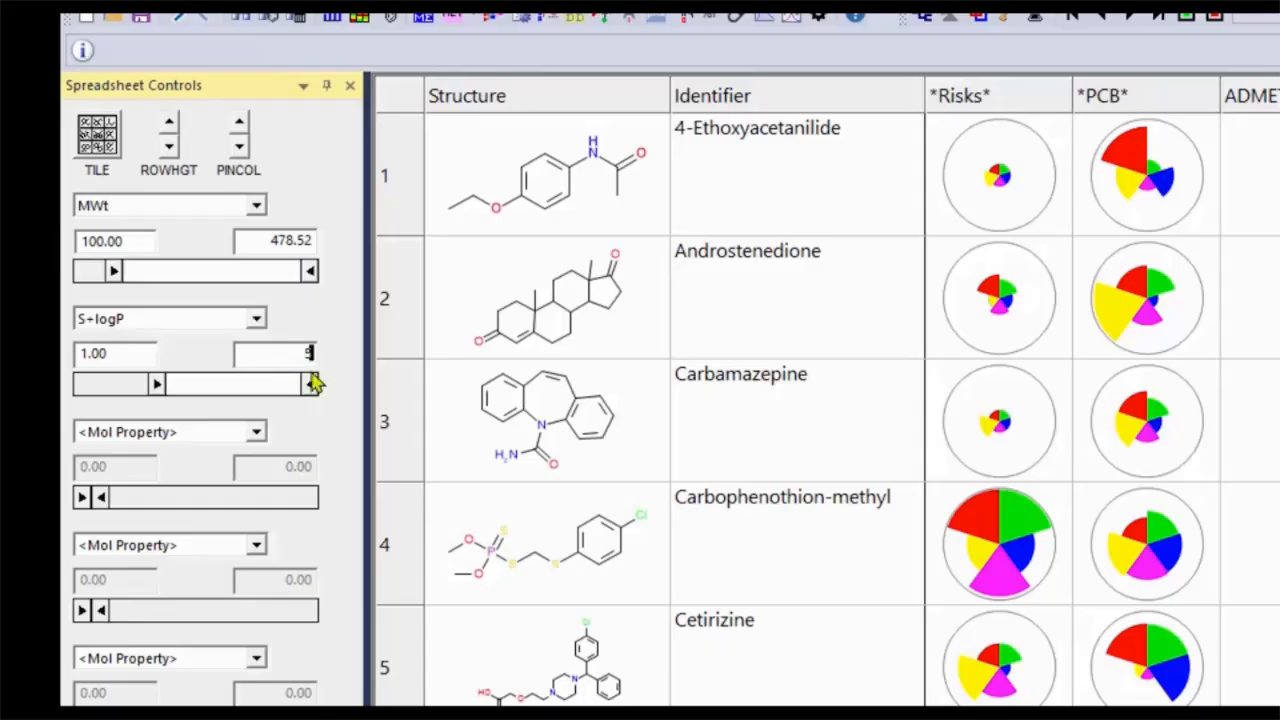
left_click(133, 356)
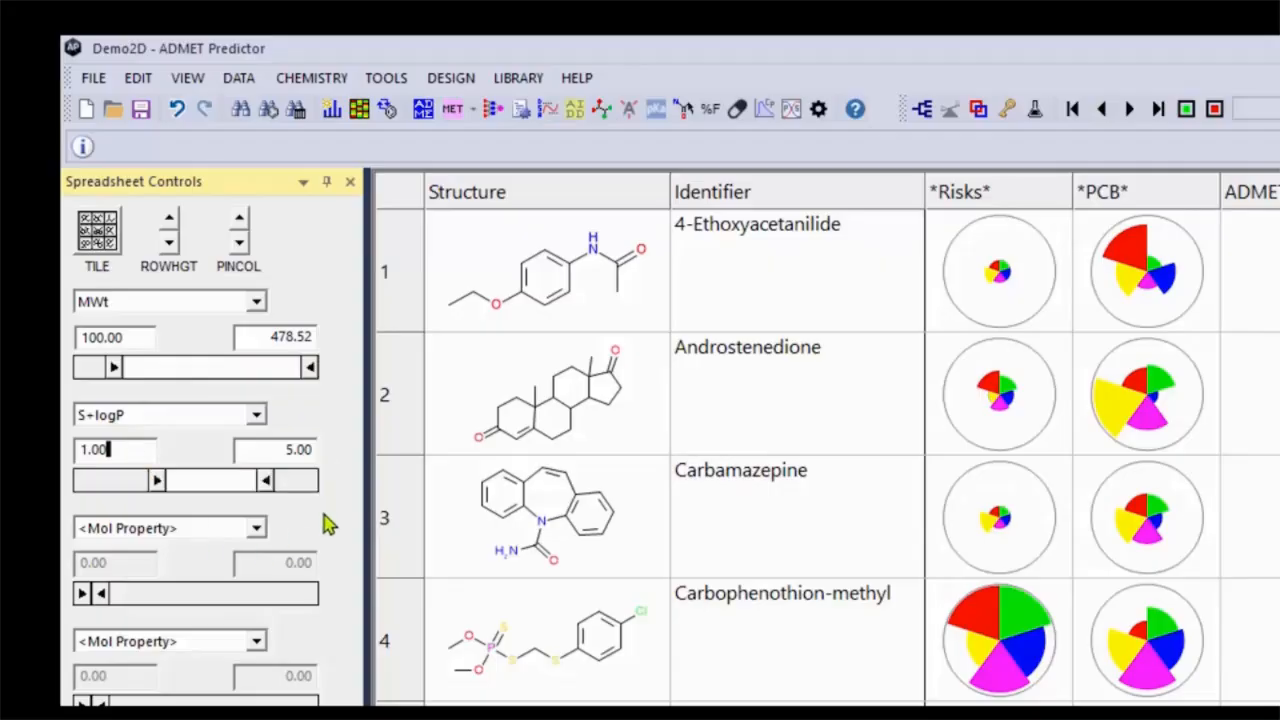
Remove the S+logP filter by resetting its property to <Mol Property>.
left_click(256, 415)
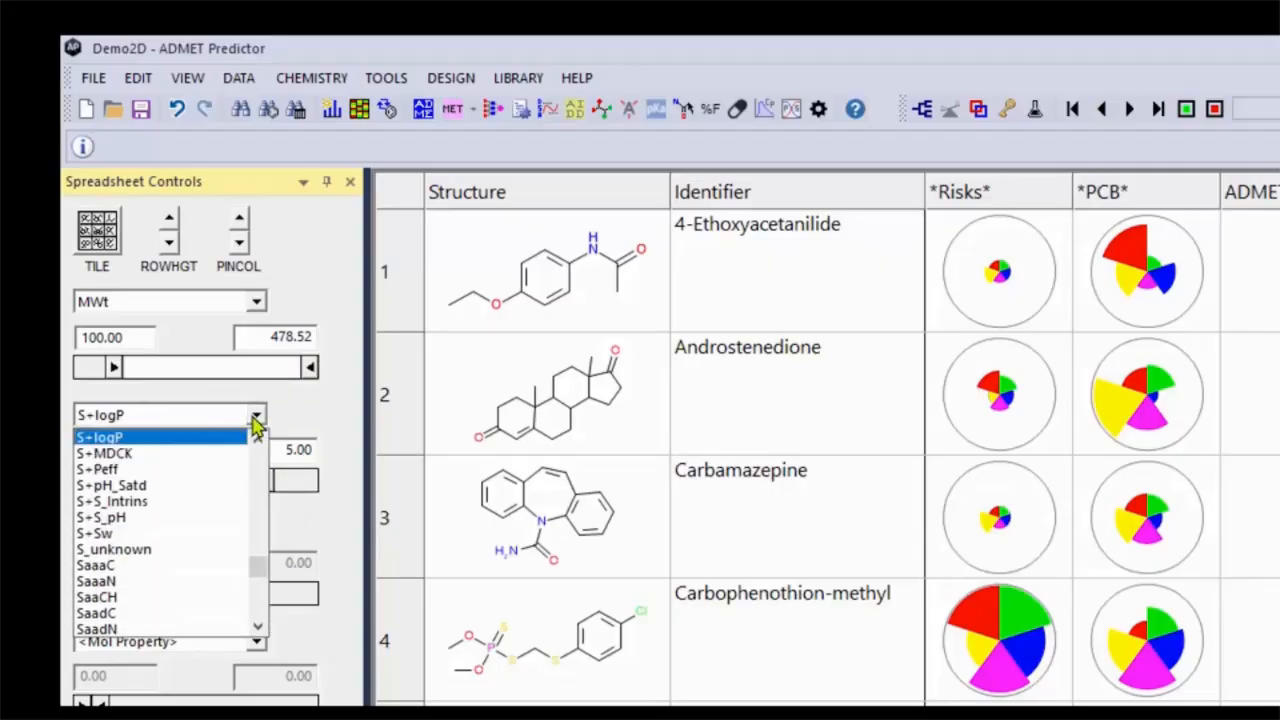
left_click_drag(260, 572, 257, 452)
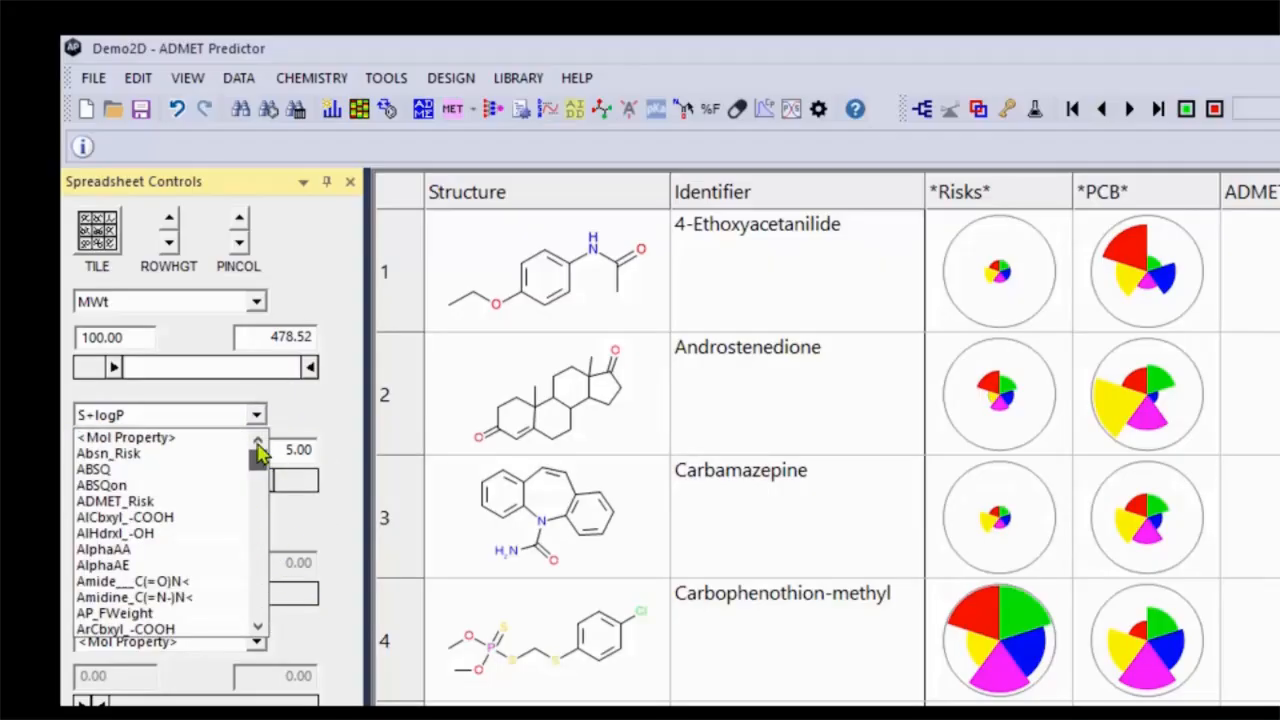
left_click(147, 437)
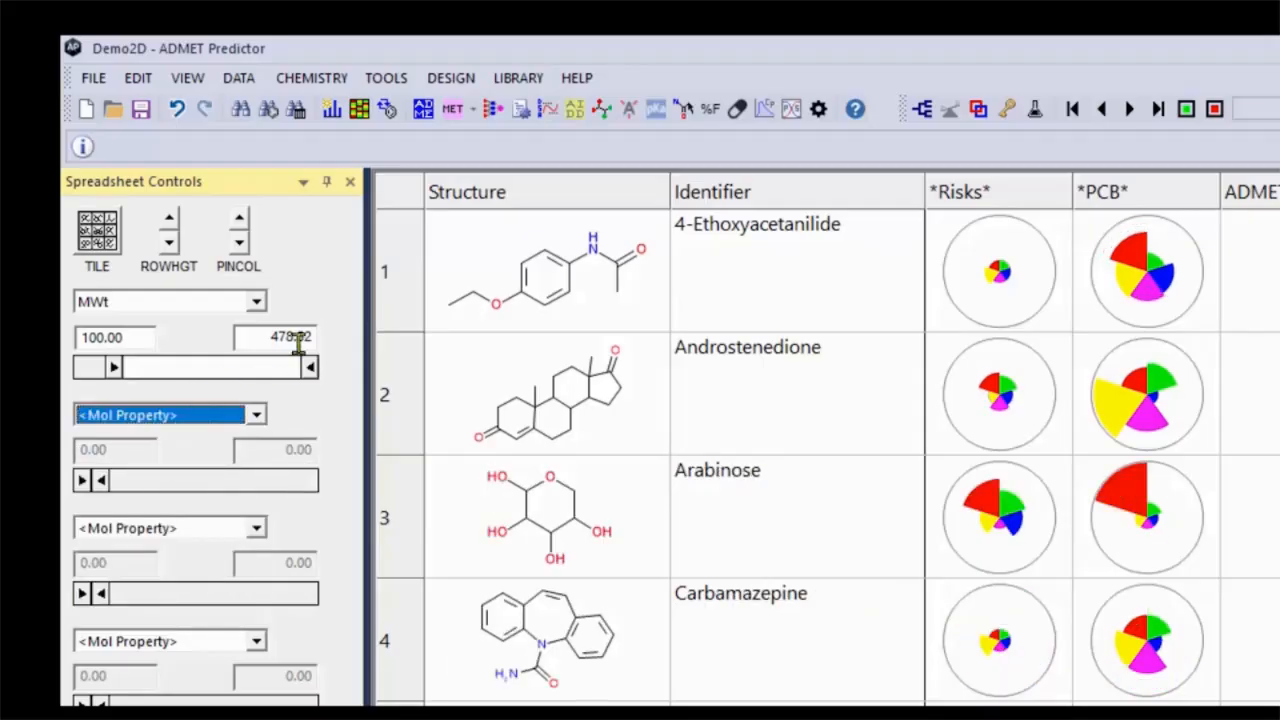
Remove the MWt filter by resetting its property to <Mol Property>.
left_click(255, 301)
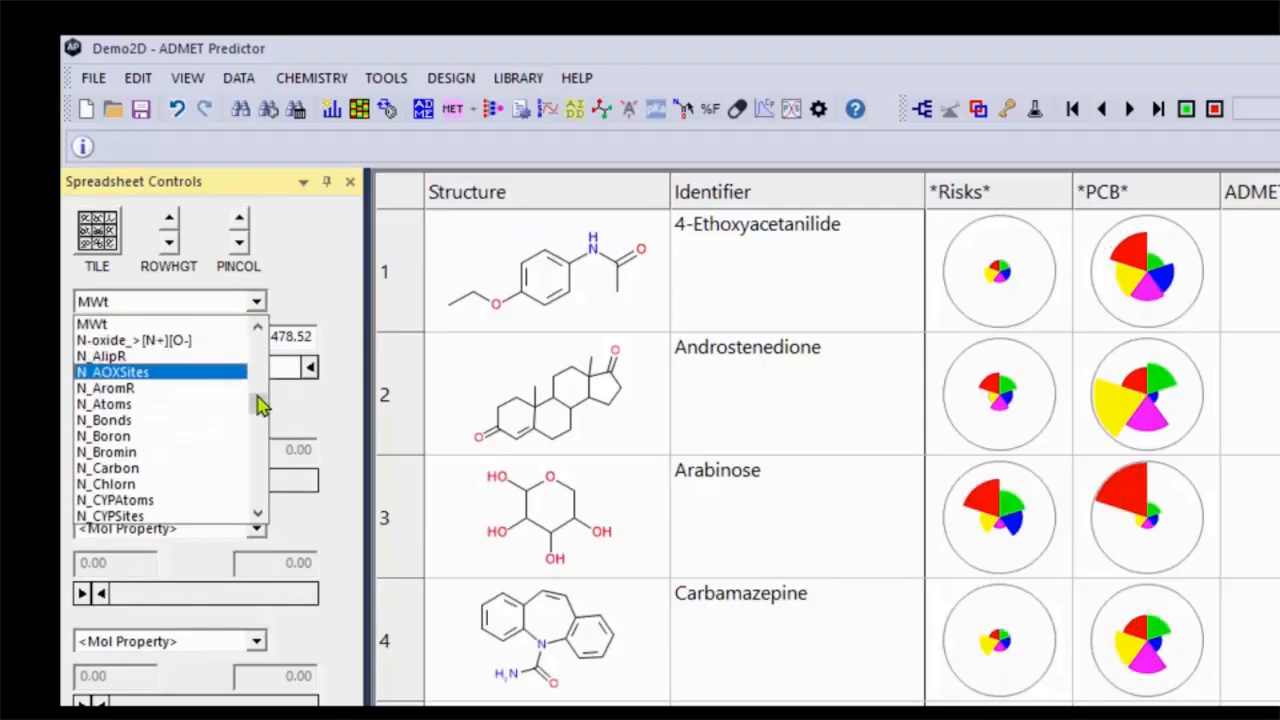
left_click_drag(257, 402, 262, 347)
key("Escape")
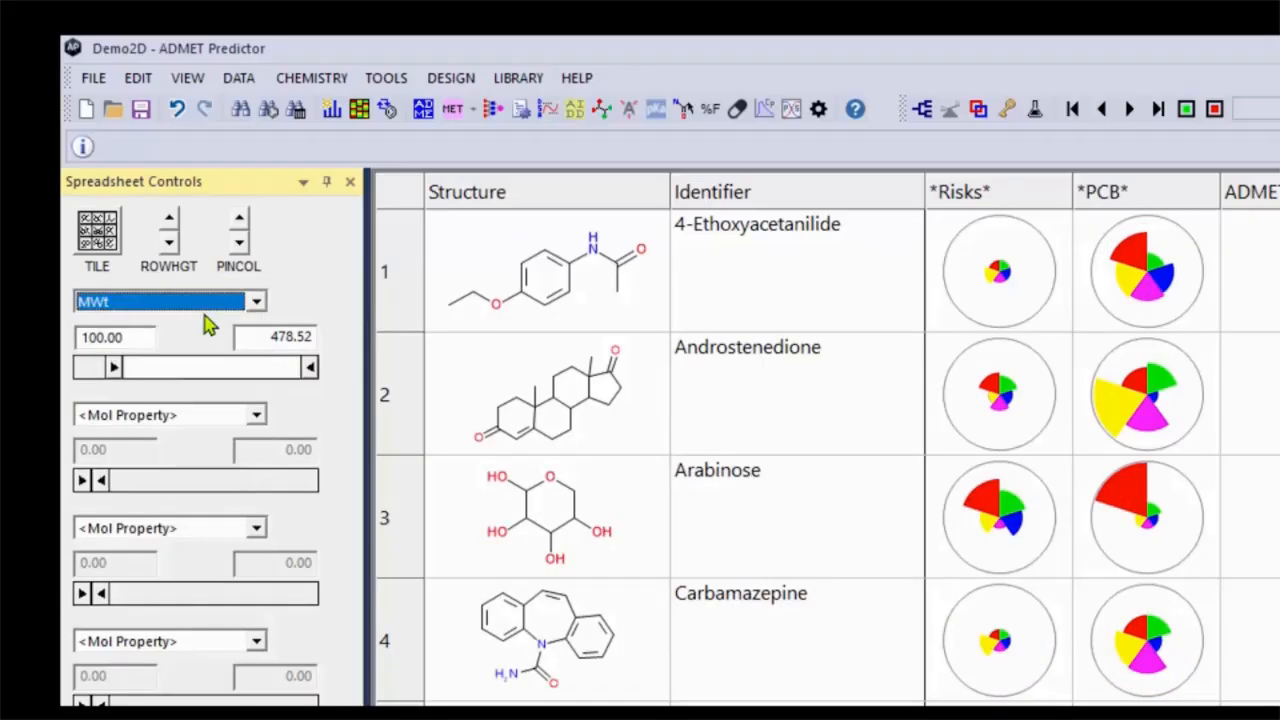
left_click(253, 304)
left_click_drag(262, 408, 260, 343)
left_click(187, 326)
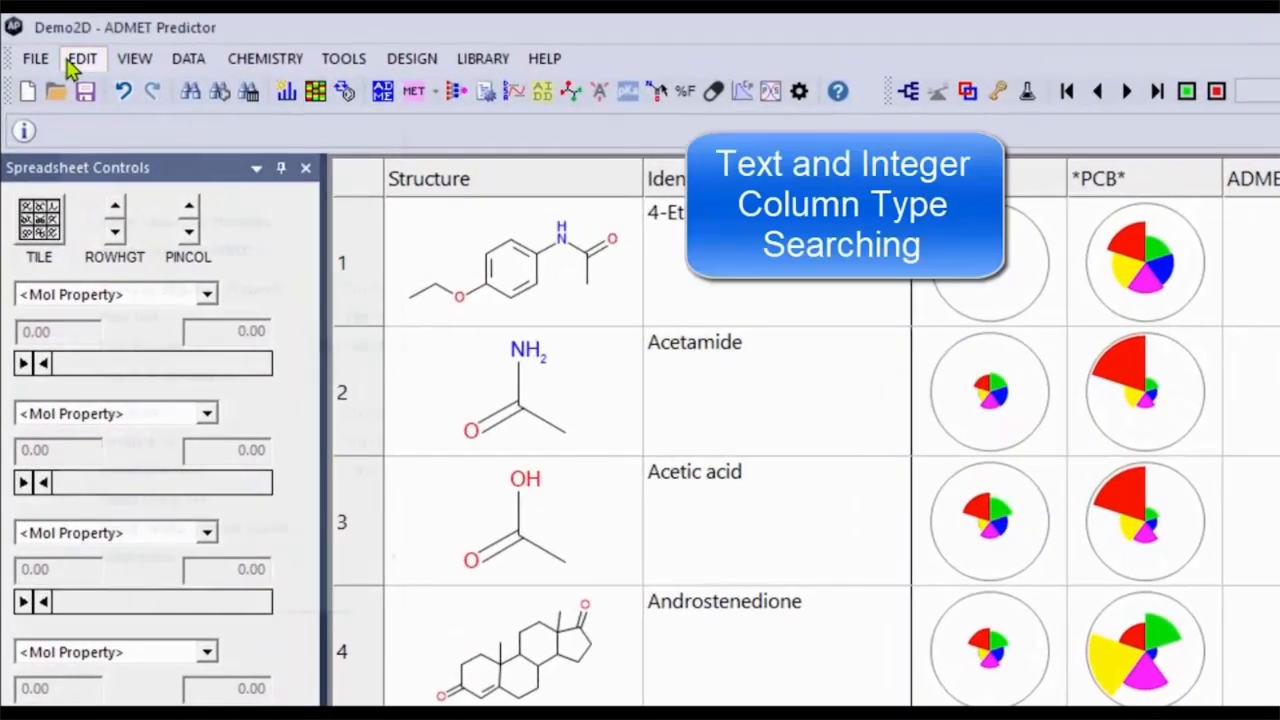
Find the compounds whose CYP2C9_Substr text contains "No", allowing a partial match.
left_click(39, 37)
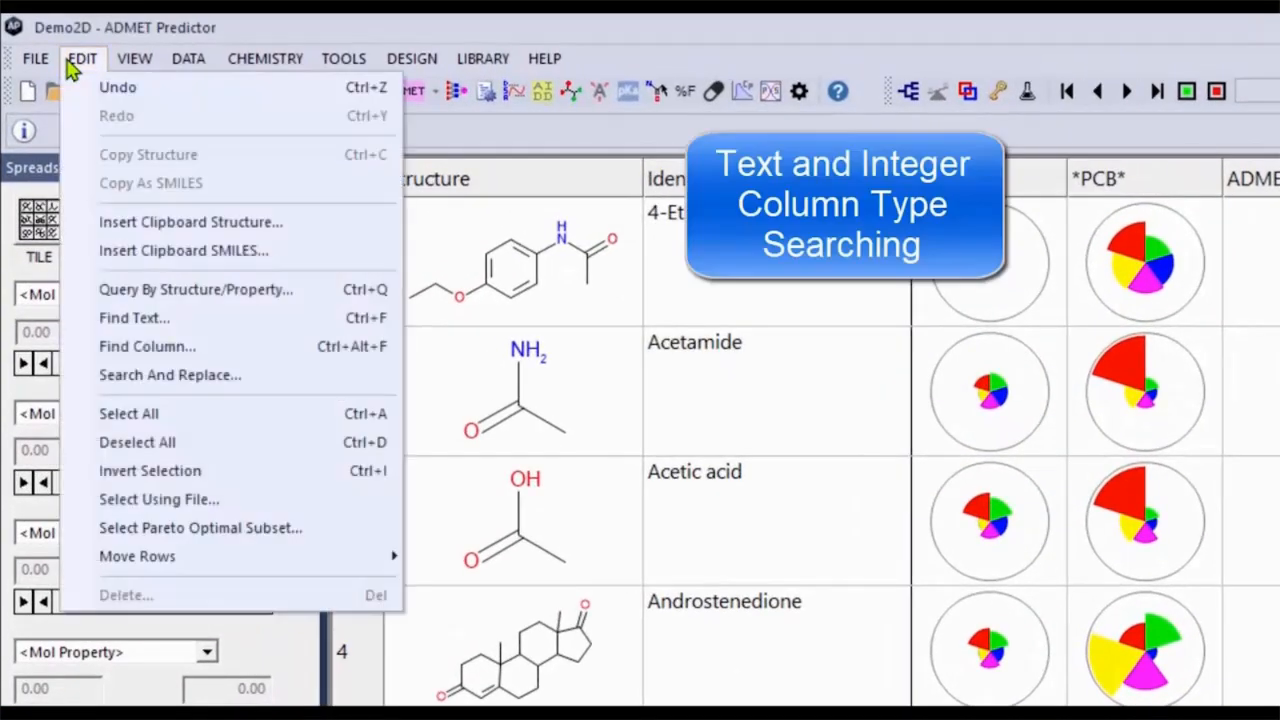
left_click(204, 329)
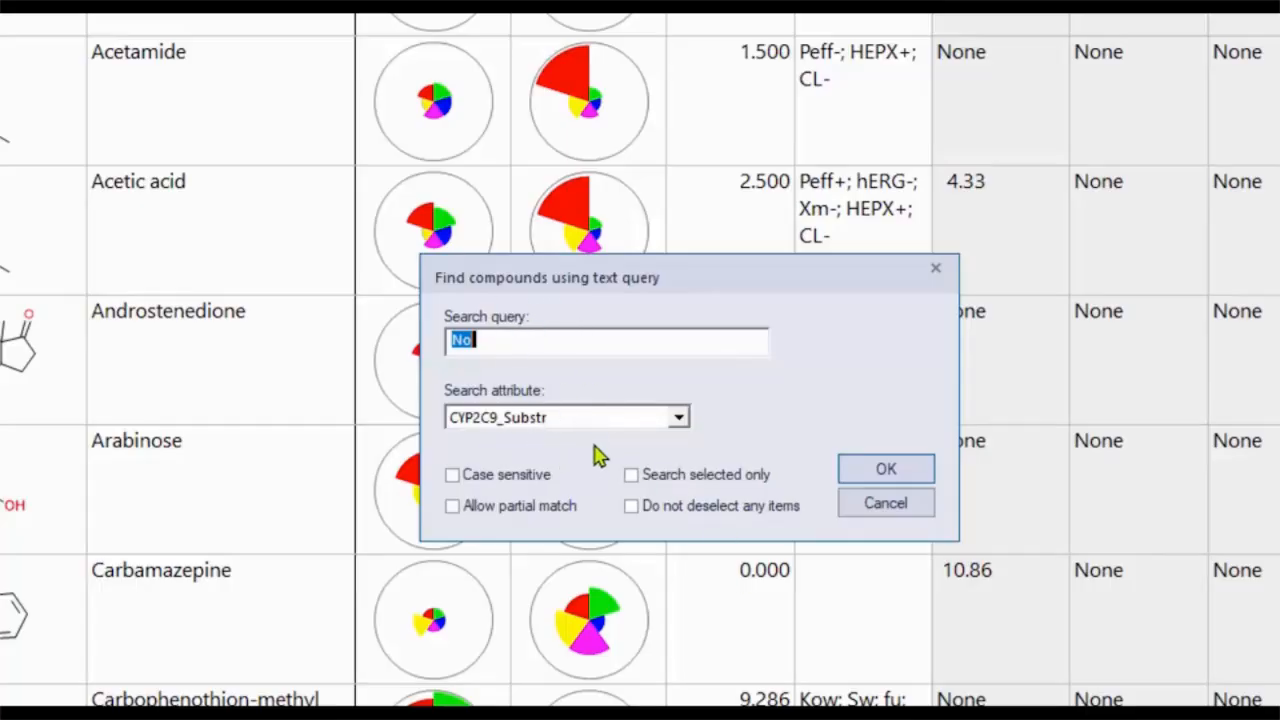
left_click(545, 508)
left_click(886, 470)
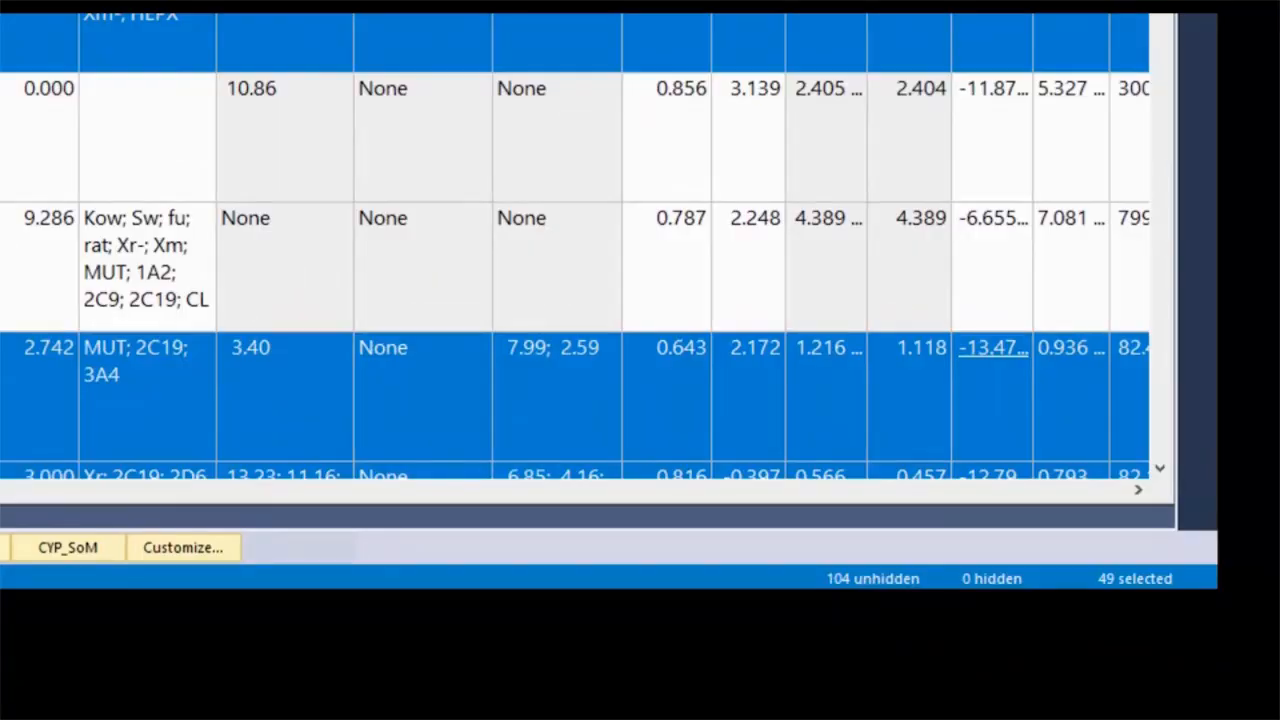
Move the selected CYP2C9 non-substrate compounds to the top of the spreadsheet and check their CYP2C9_Substr values.
scroll(575, 246, "right", 10)
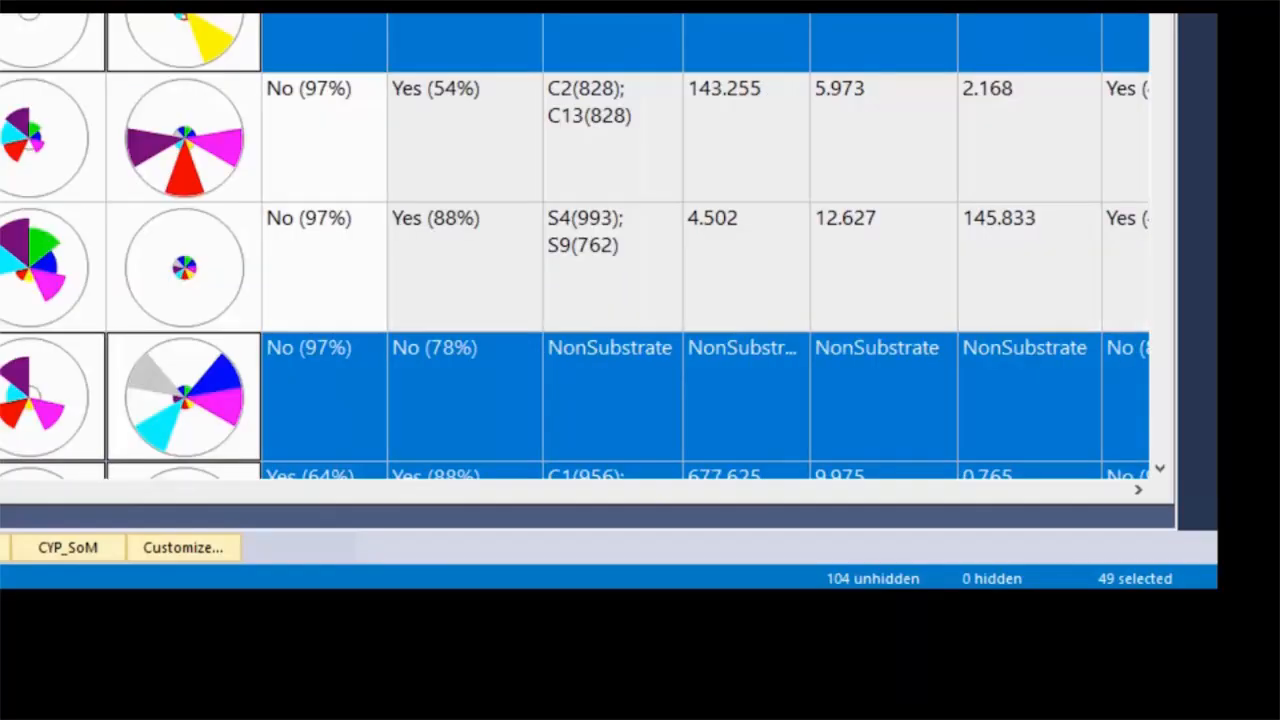
scroll(575, 246, "right", 10)
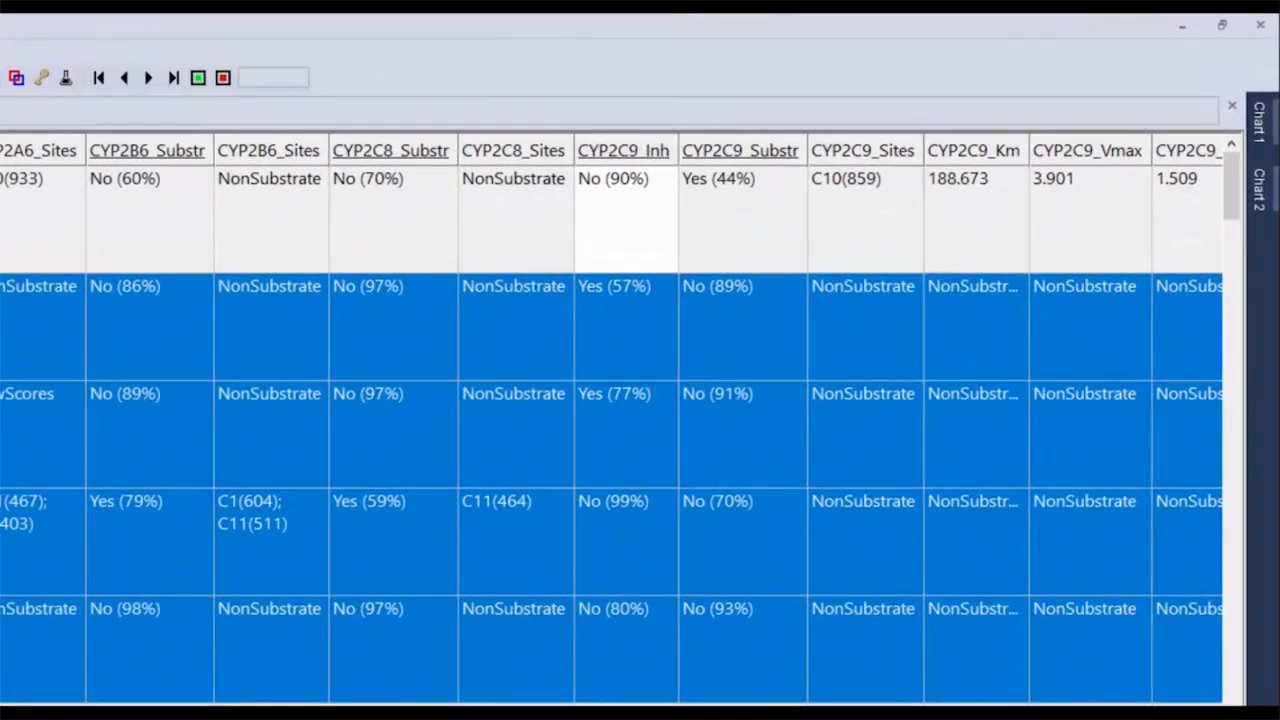
right_click(730, 372)
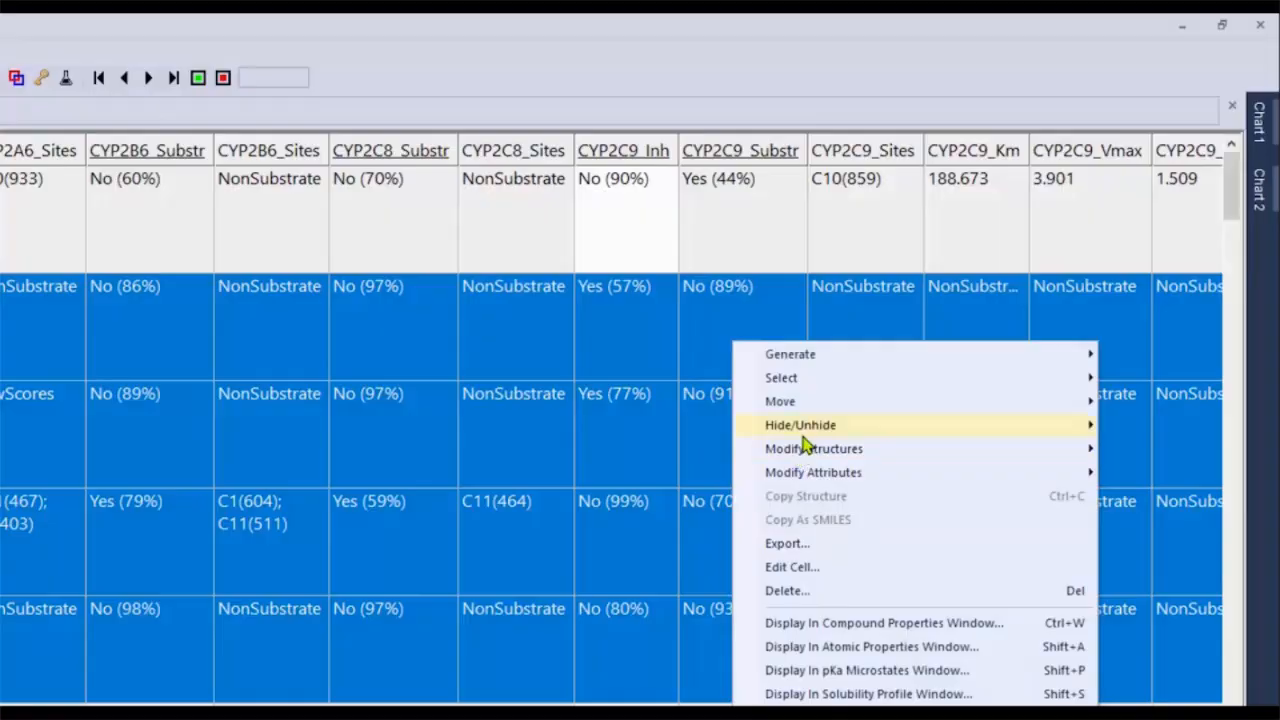
mouse_move(909, 398)
left_click(1176, 402)
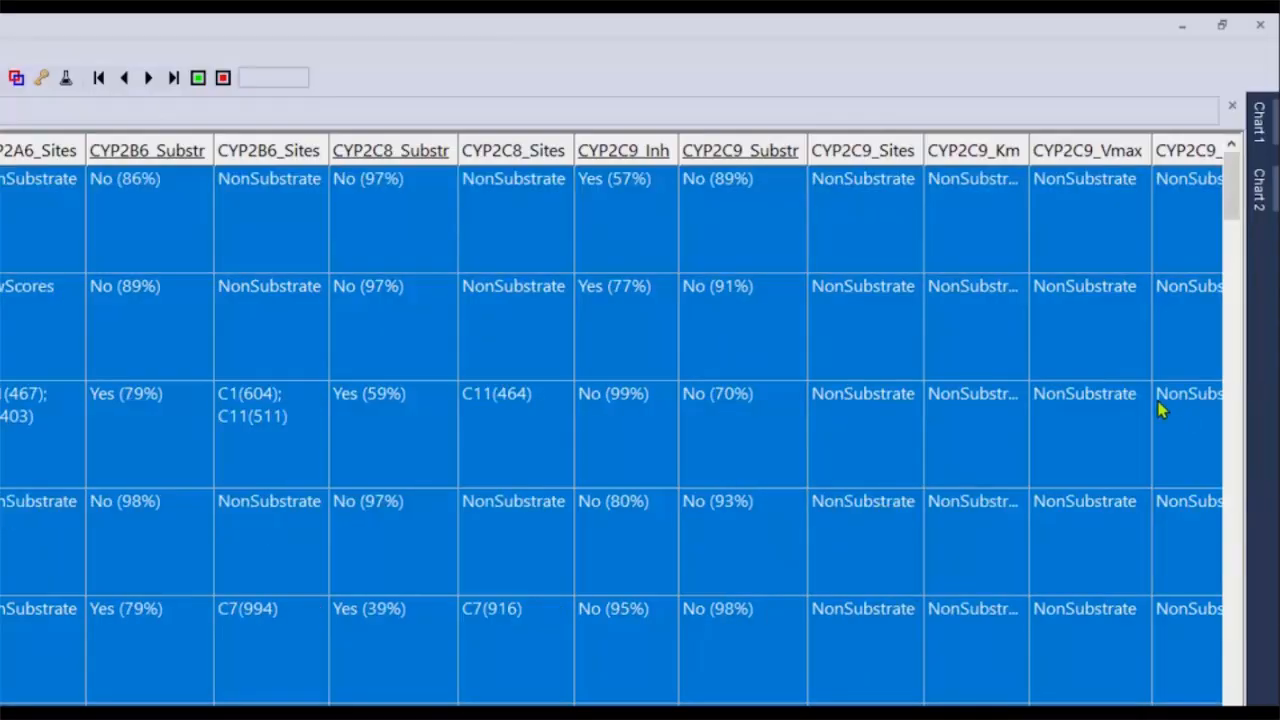
scroll(761, 509, "down", 2)
scroll(958, 318, "down", 14)
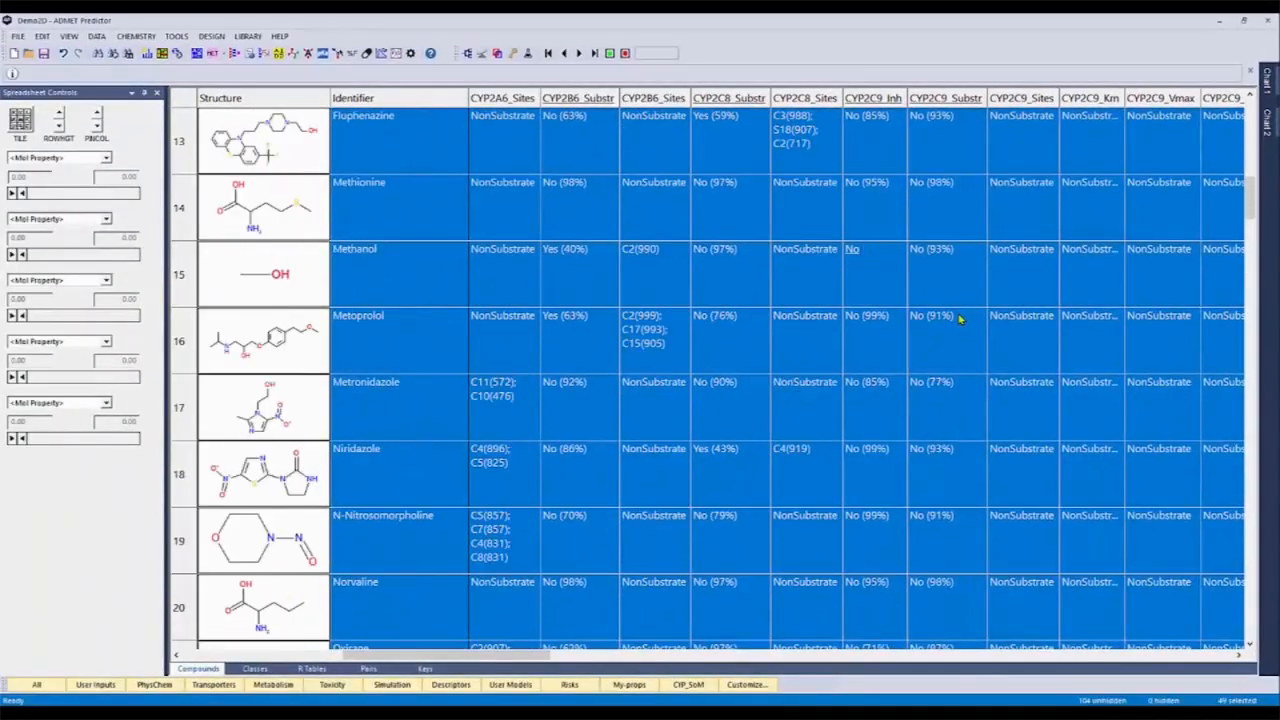
scroll(958, 322, "up", 16)
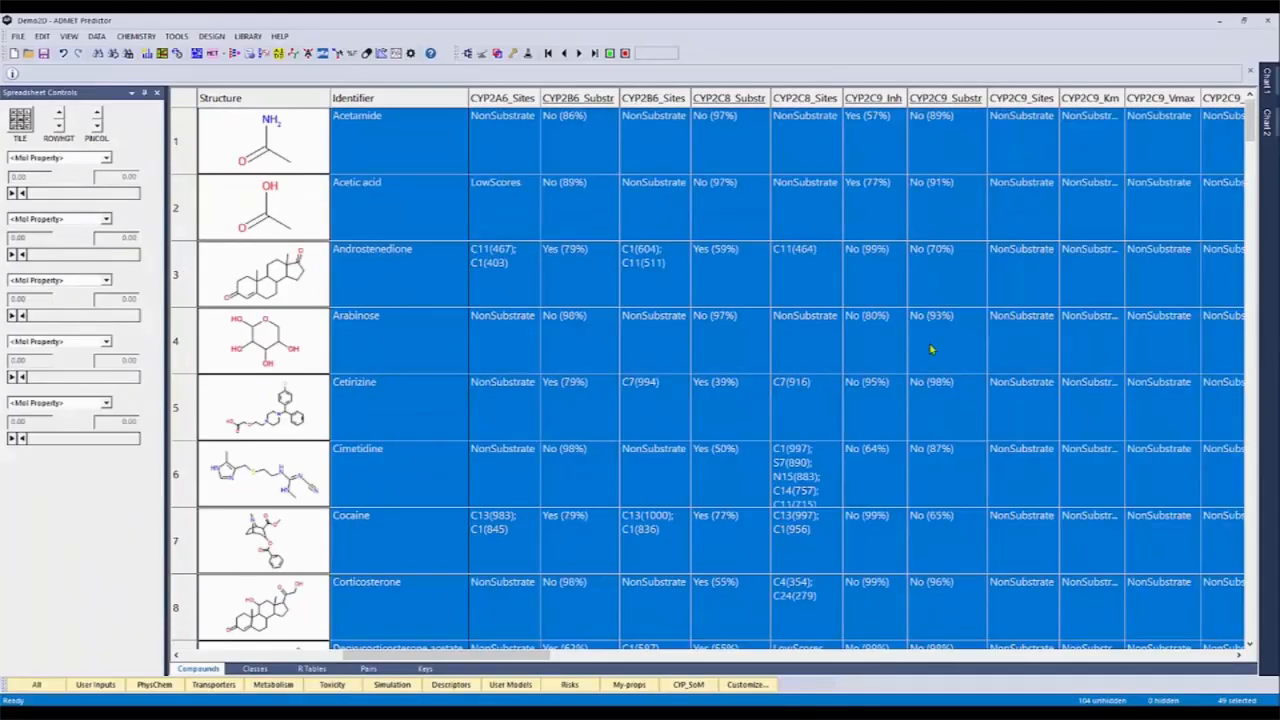
Add compounds with "No" in CYP2C19_Substr to the selection, using a partial-match text search that does not deselect any items.
left_click(42, 36)
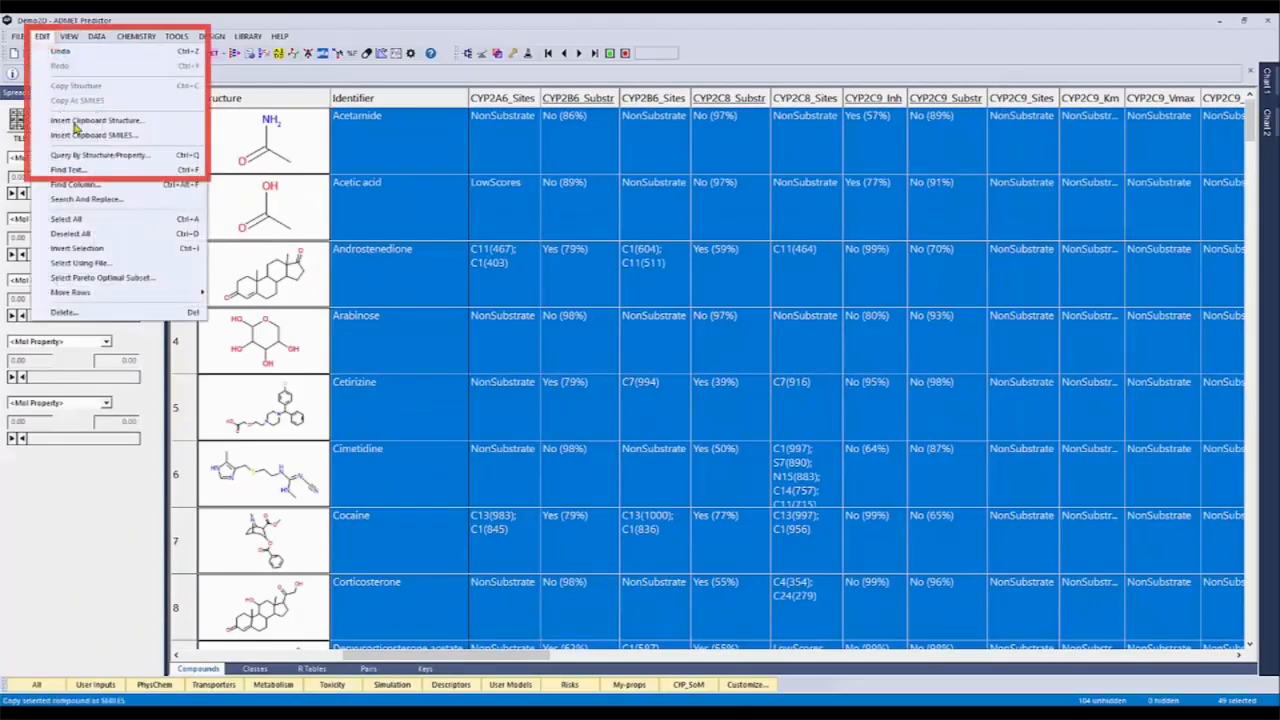
left_click(145, 193)
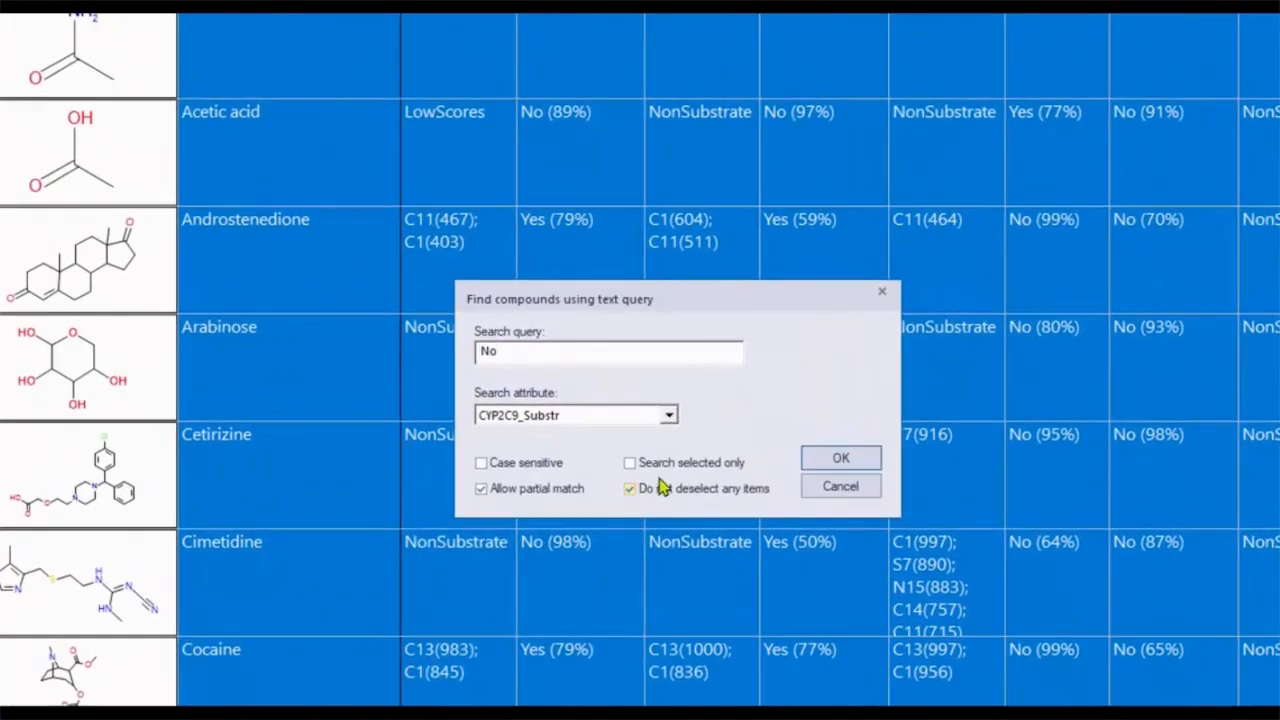
left_click(668, 418)
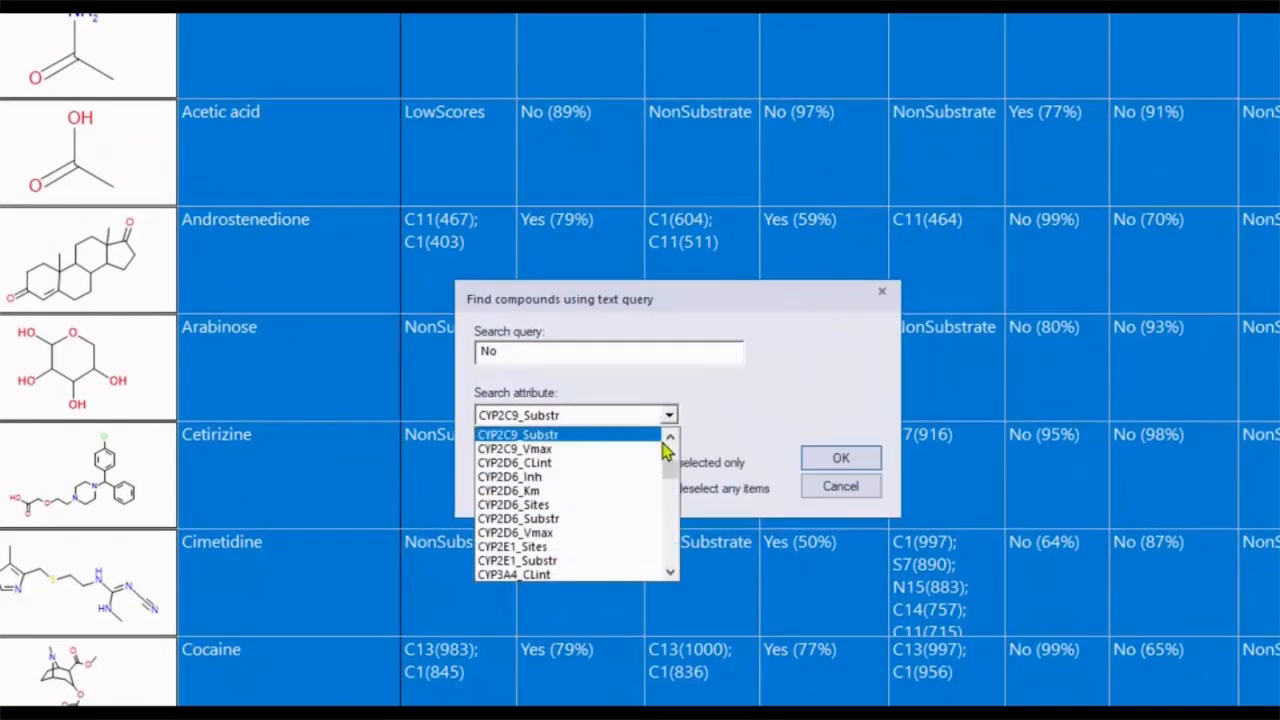
left_click(672, 439)
left_click(672, 439)
left_click(672, 439)
left_click(672, 439)
left_click(672, 439)
left_click(672, 439)
left_click(672, 439)
left_click(672, 439)
left_click(672, 439)
left_click(672, 439)
left_click(672, 439)
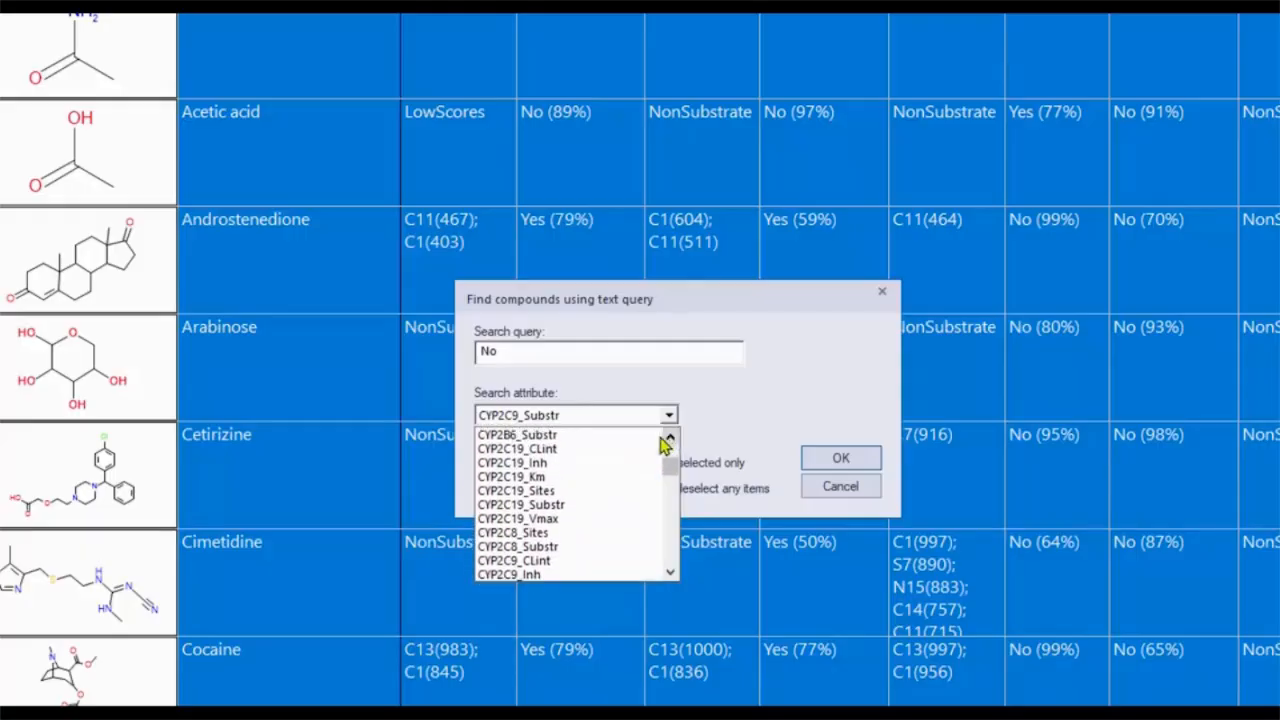
left_click(572, 505)
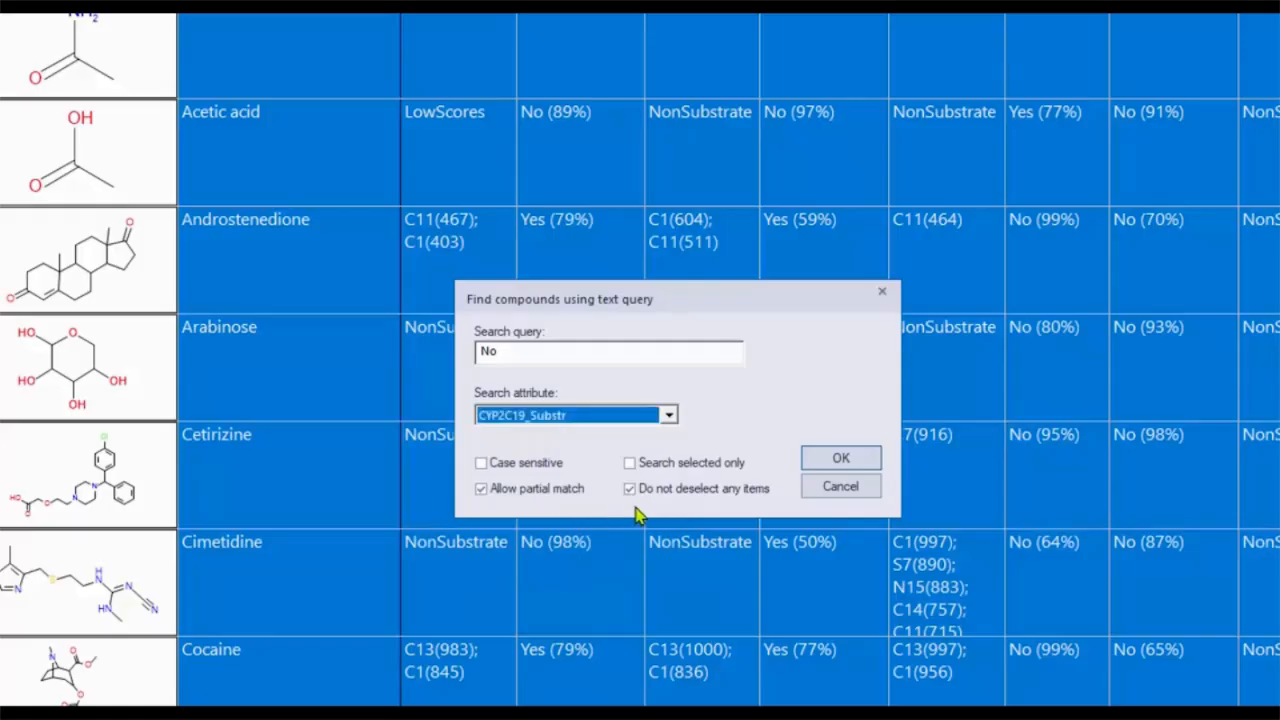
left_click(829, 458)
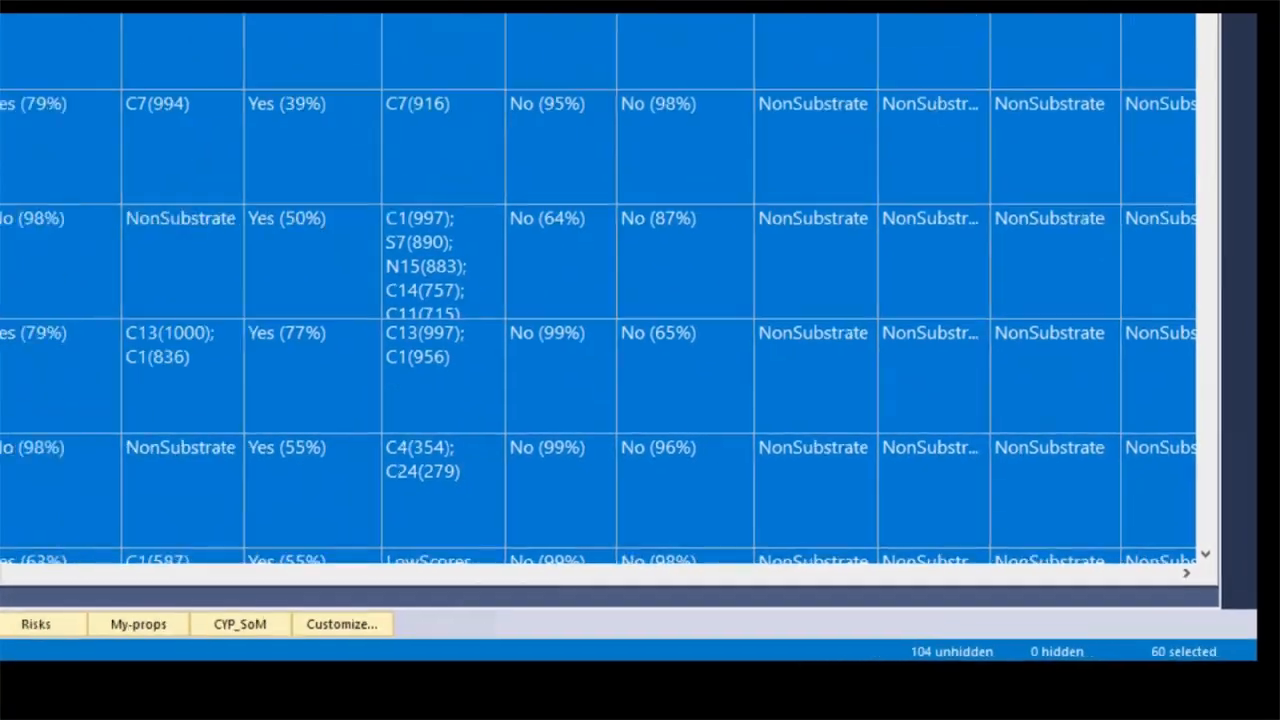
Start a structure/property query in the Query Wizard with the condition S+logP > 2.
left_click(44, 39)
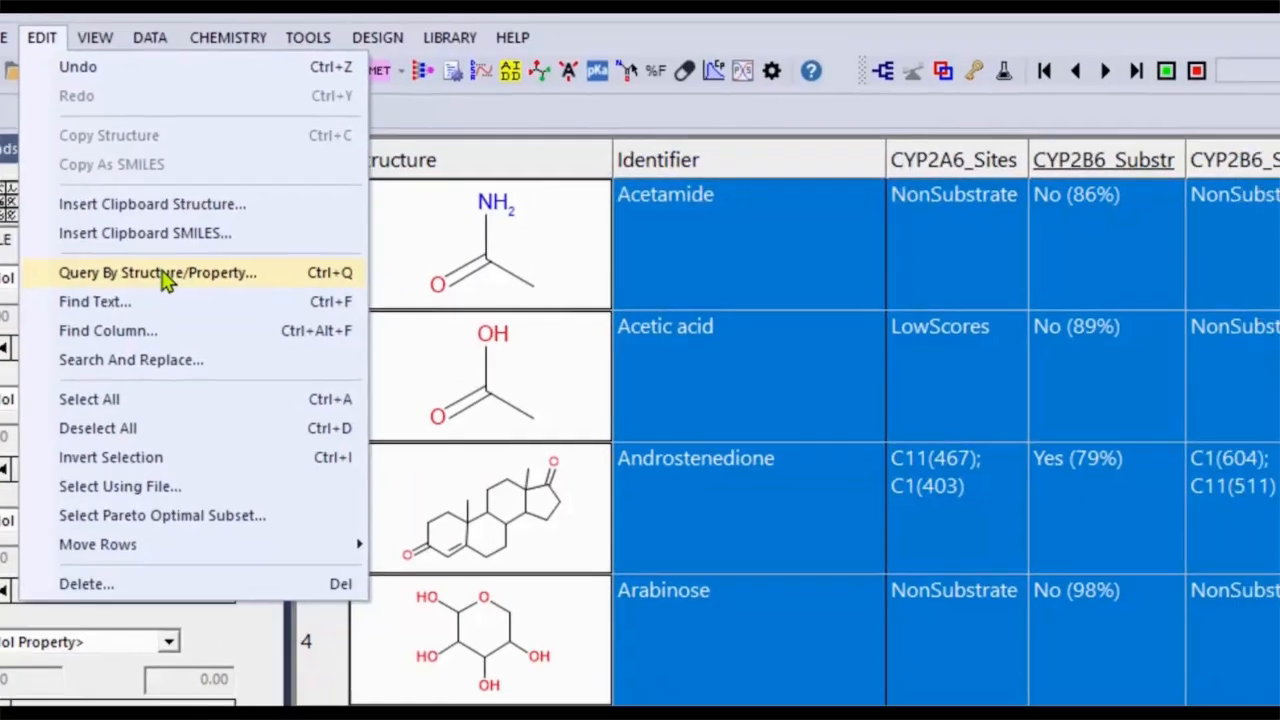
left_click(165, 280)
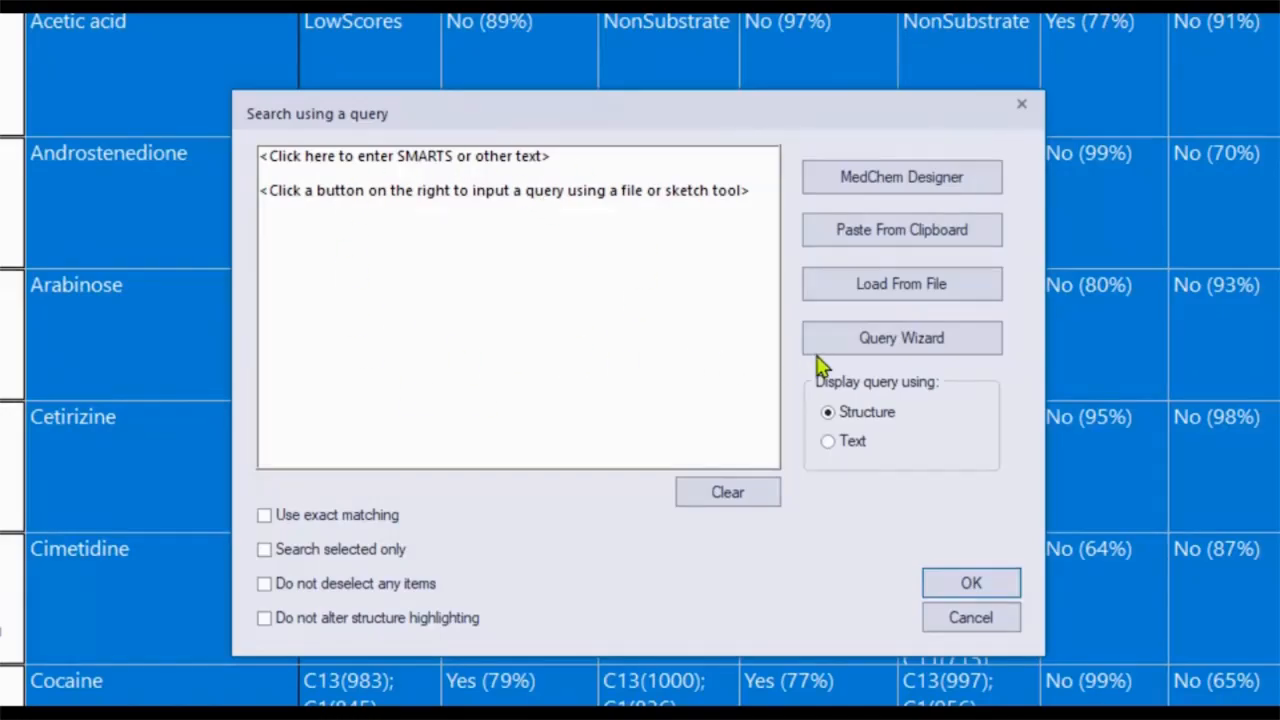
left_click(870, 355)
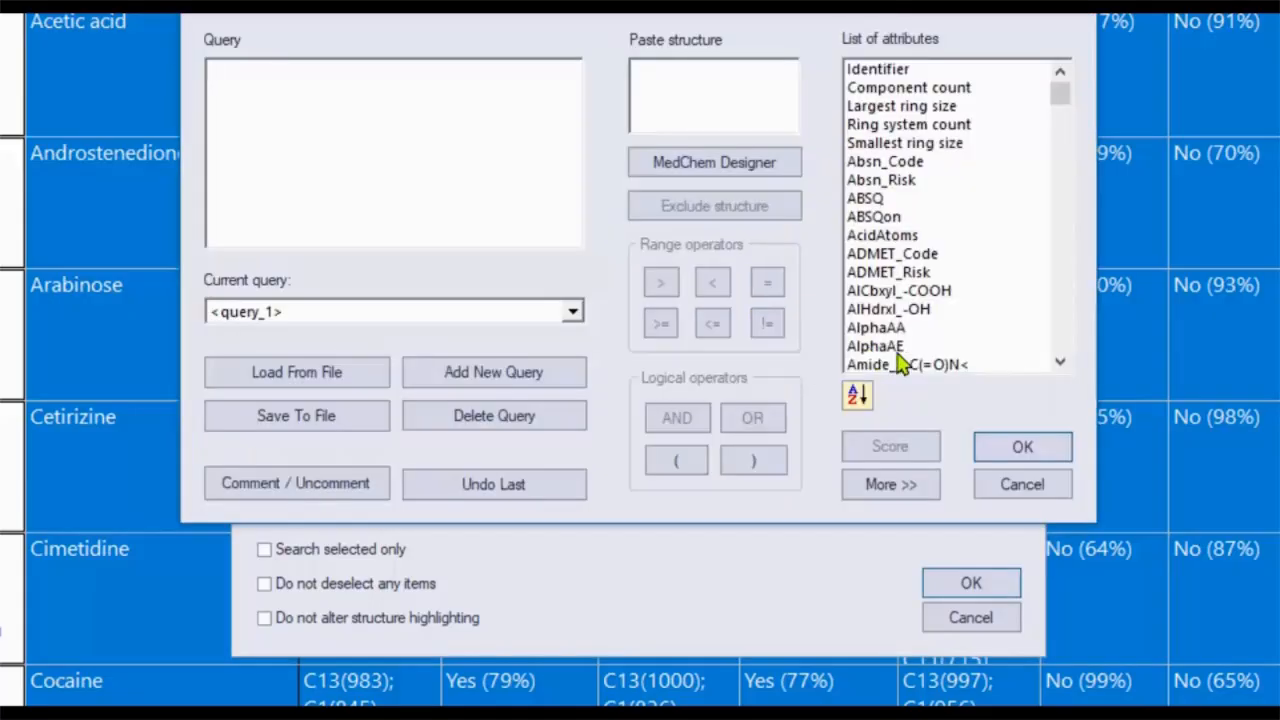
left_click(912, 258)
key("s")
scroll(995, 332, "down", 5)
left_click(880, 274)
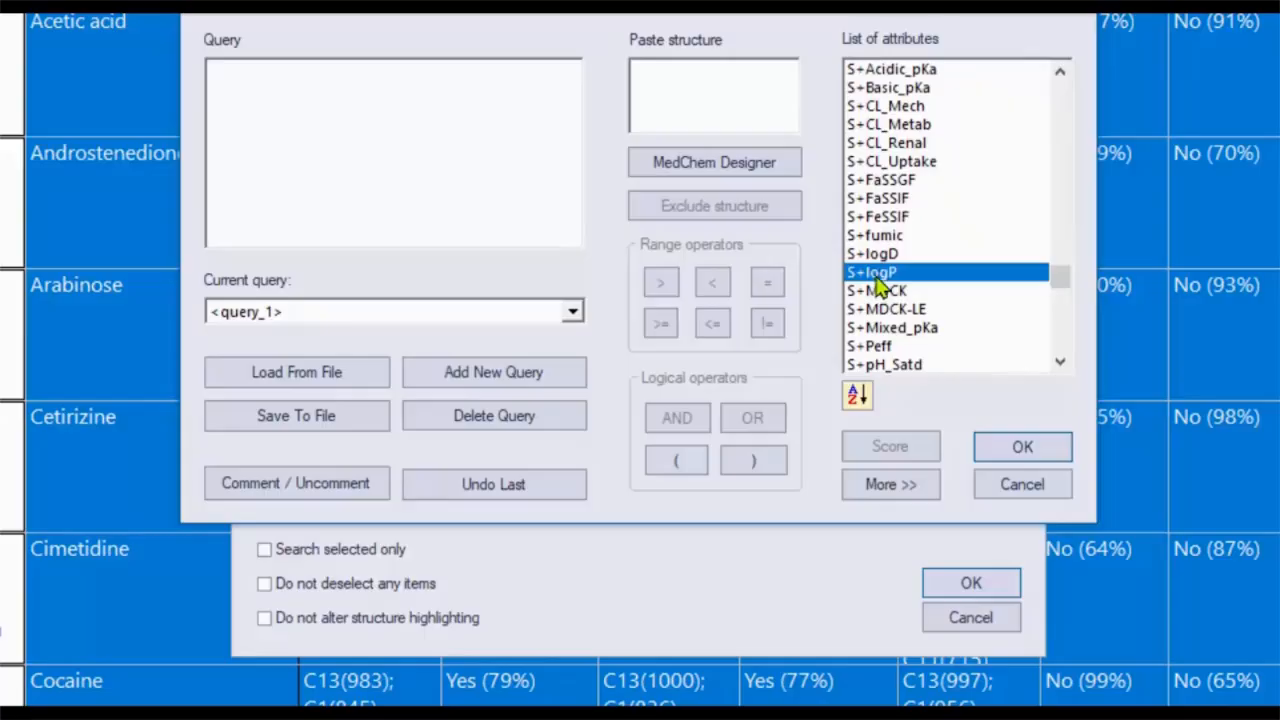
double_click(877, 274)
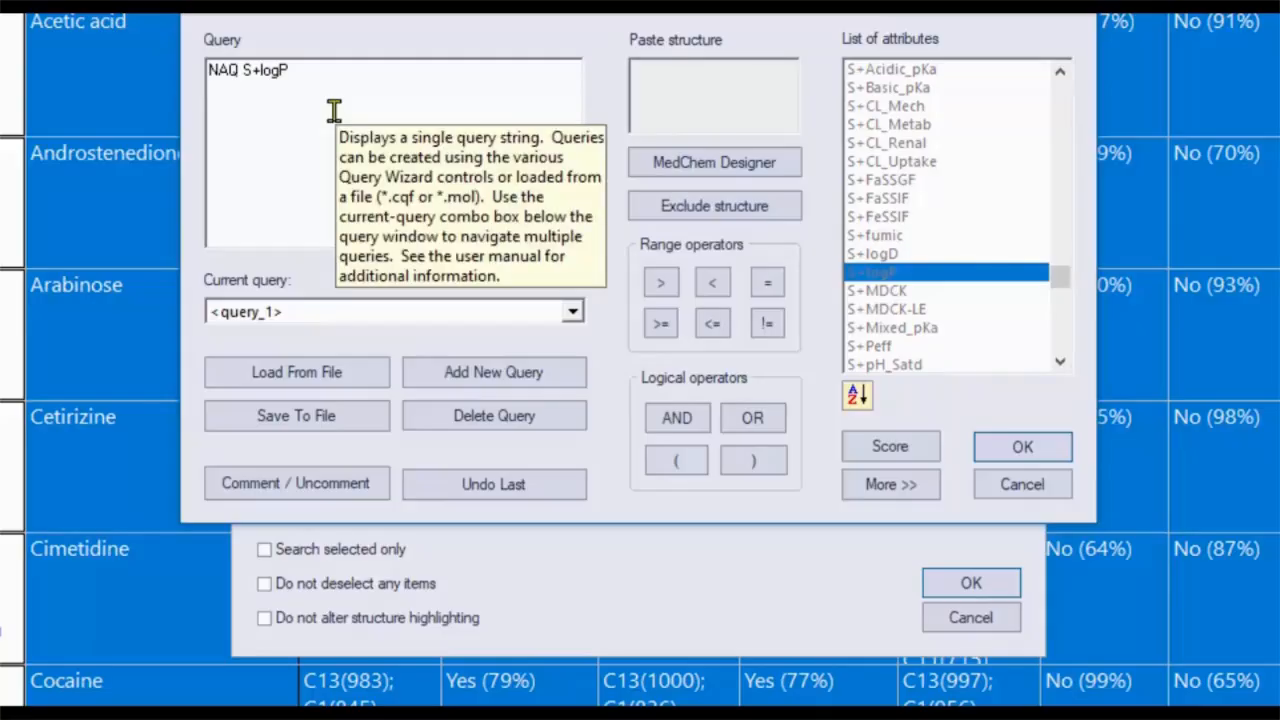
left_click(661, 286)
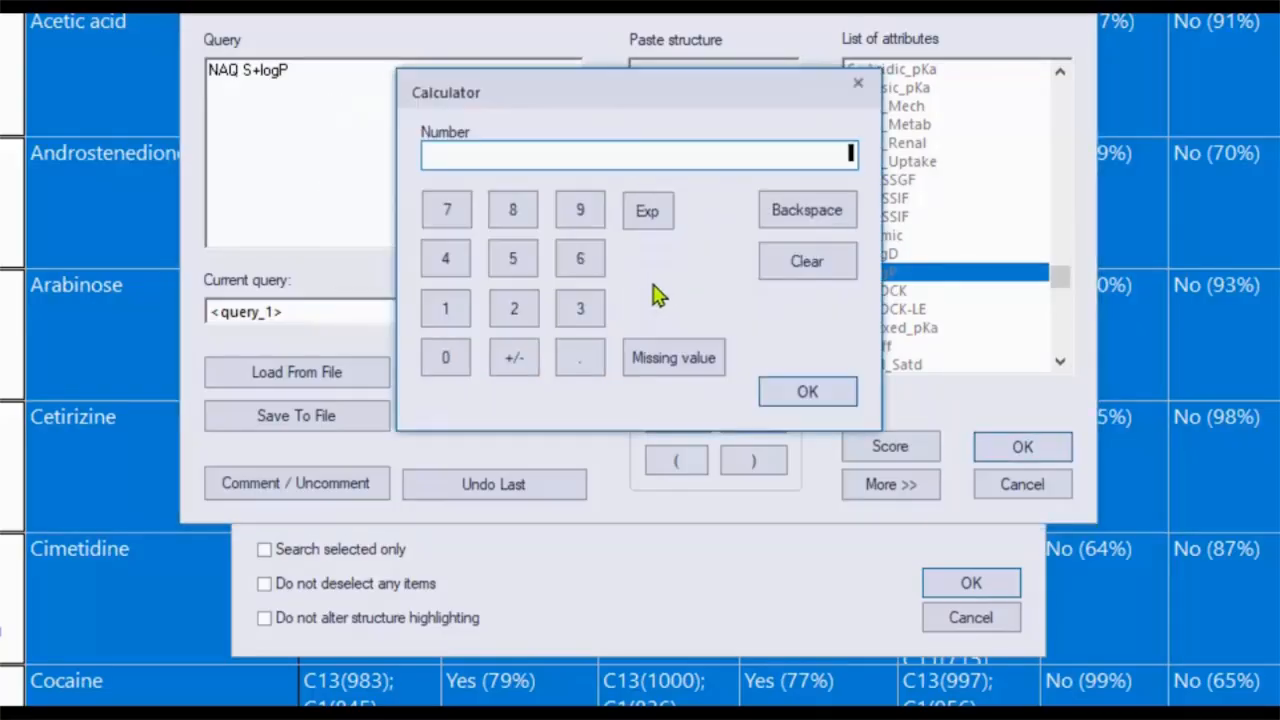
left_click(514, 308)
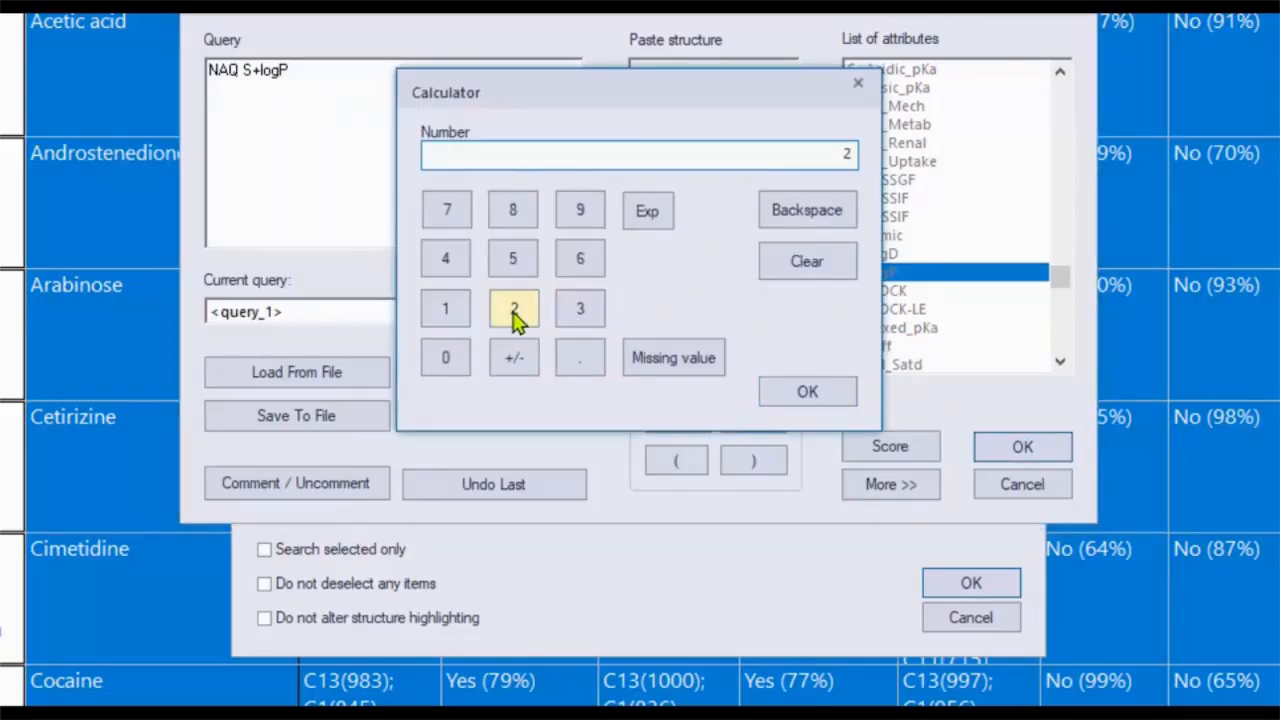
left_click(803, 393)
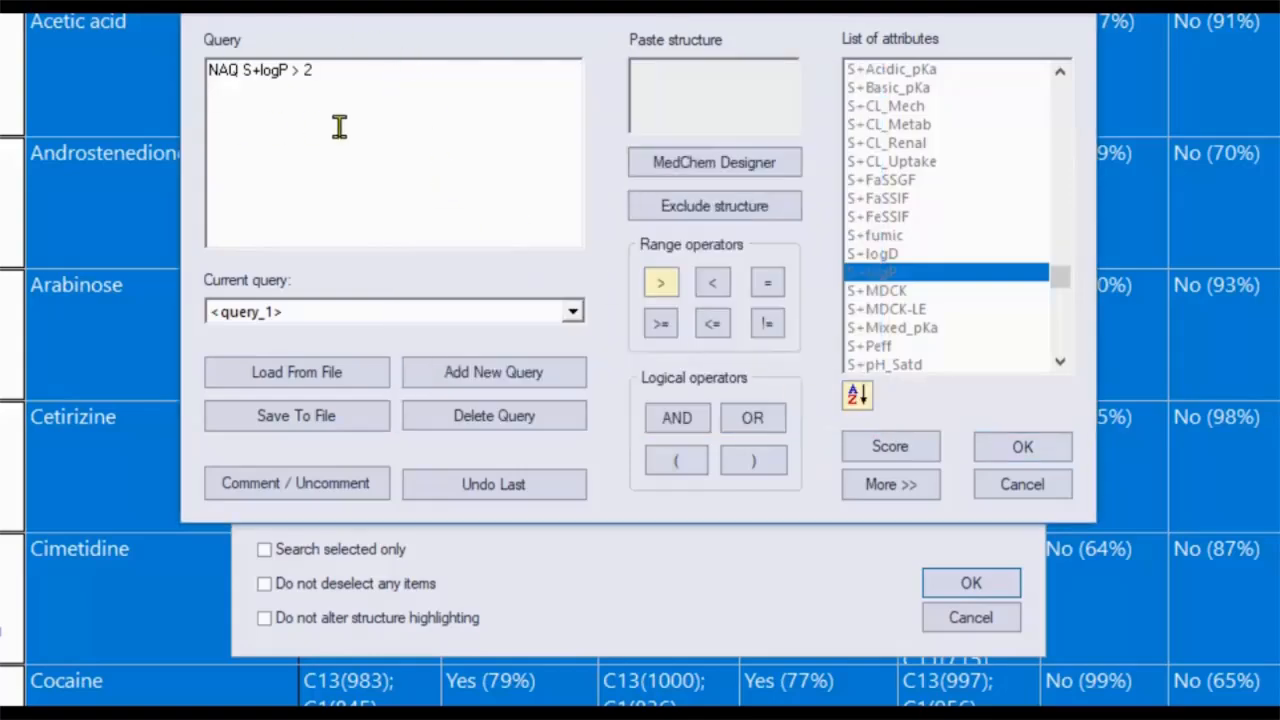
Extend the query with AND and the condition S+Peff < 2, and accept it.
left_click(693, 420)
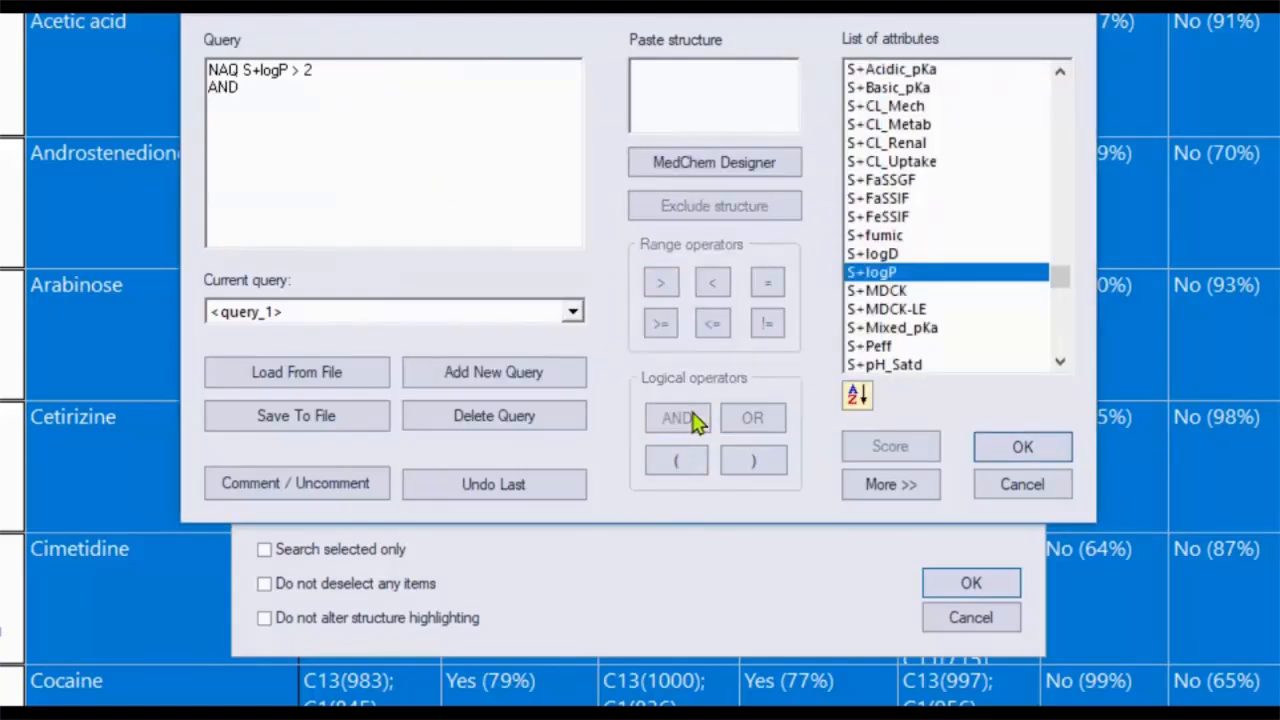
left_click(885, 353)
double_click(885, 353)
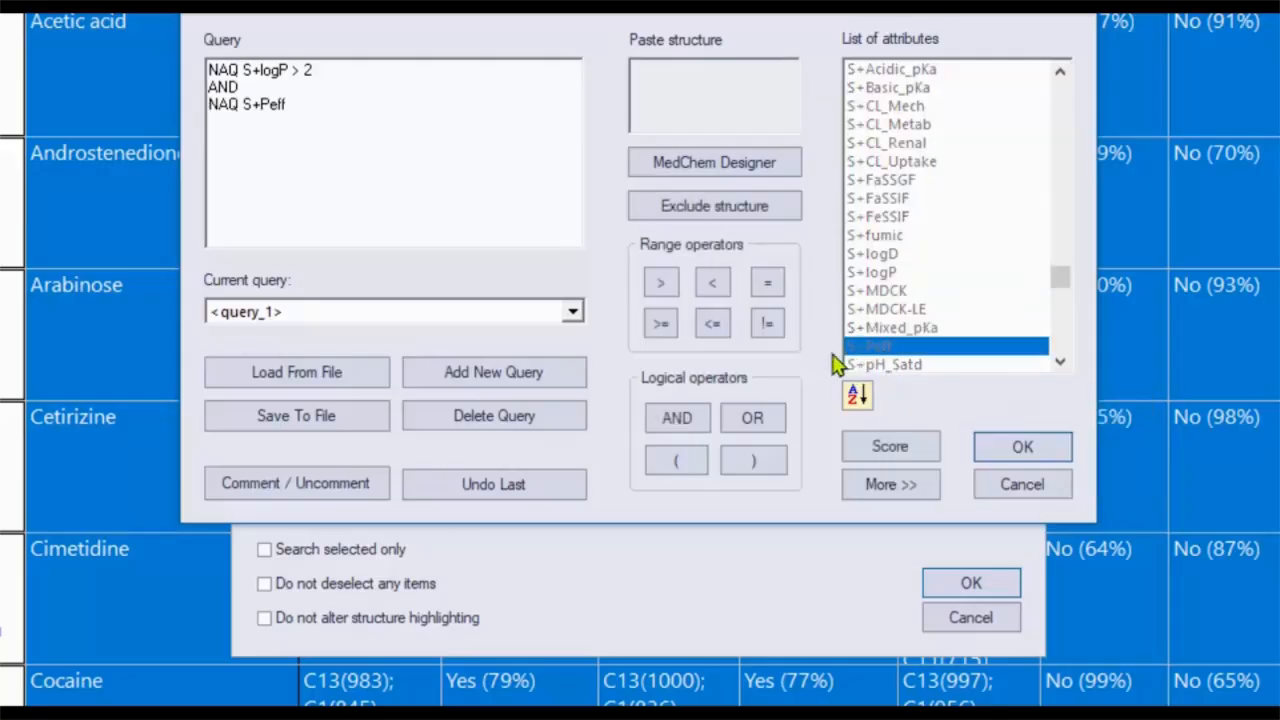
left_click(709, 288)
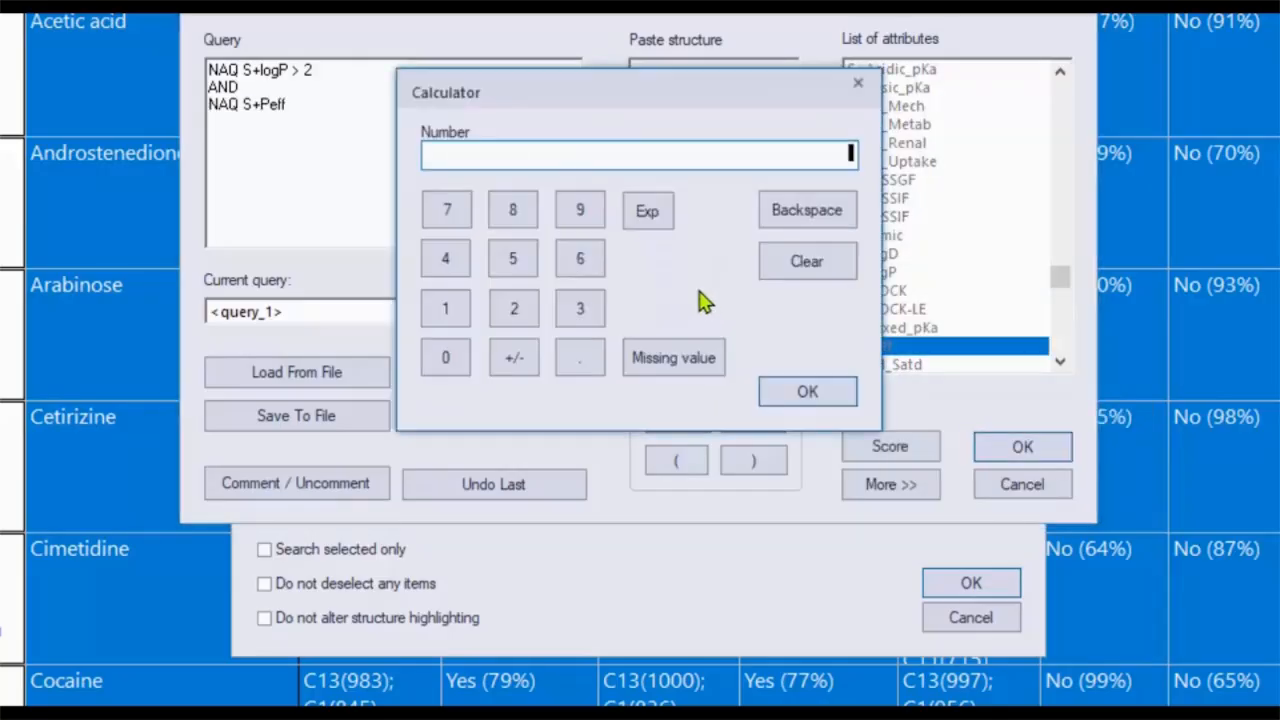
left_click(527, 320)
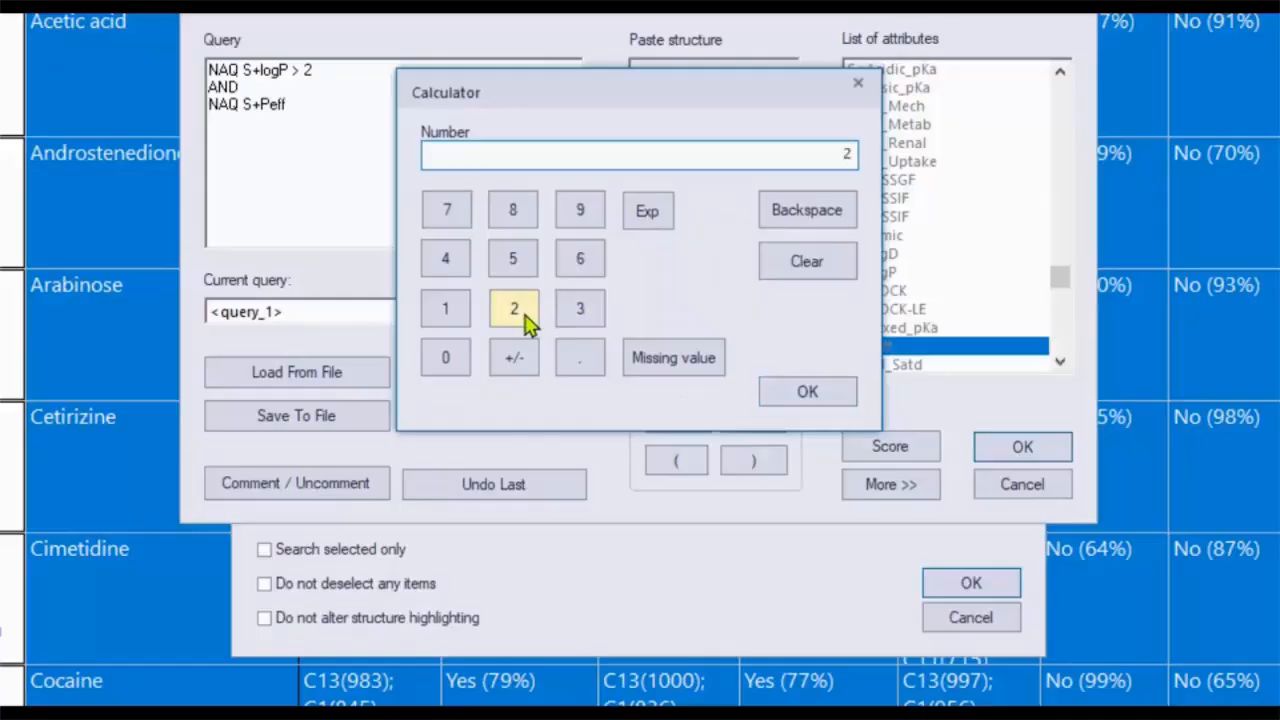
left_click(806, 393)
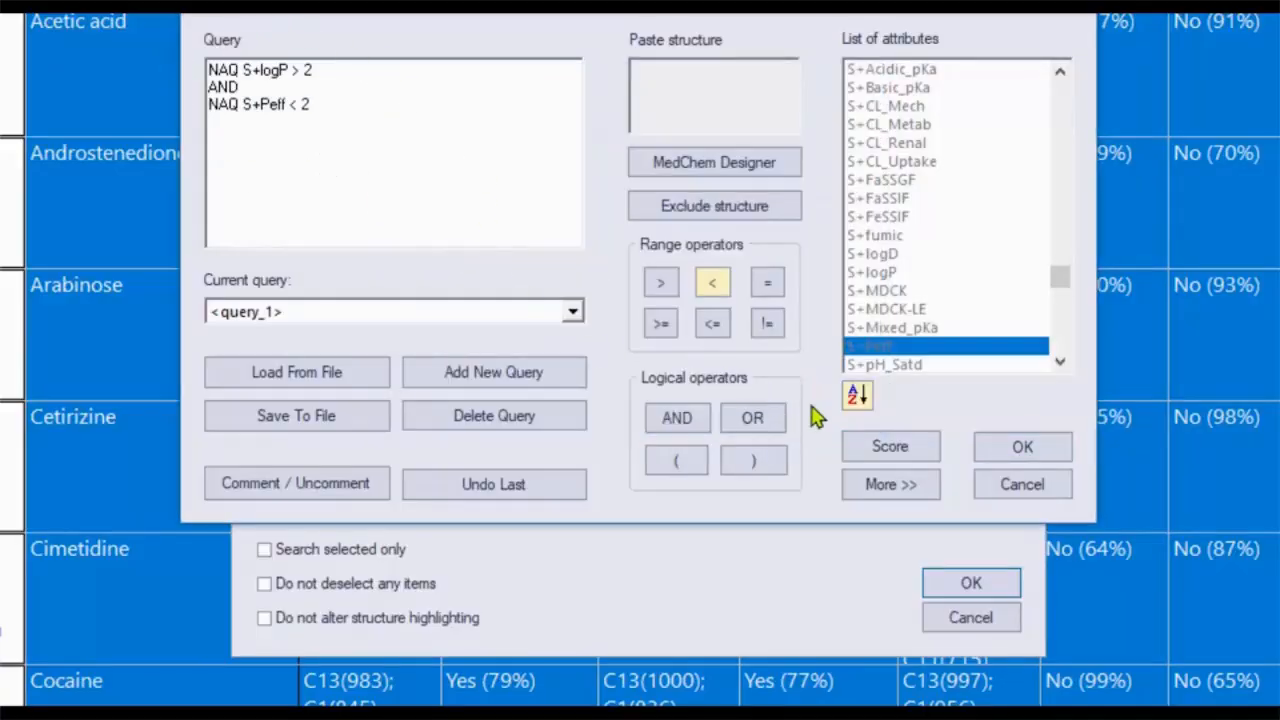
left_click(1020, 448)
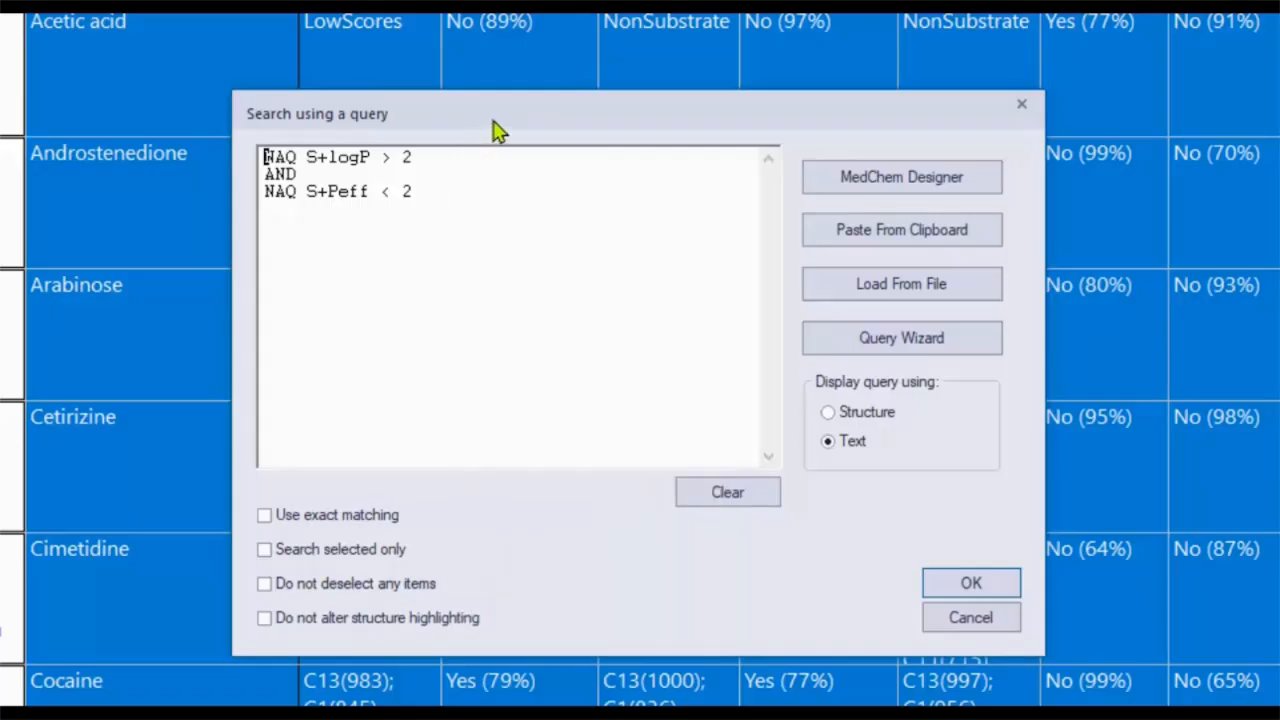
Run the combined S+logP and S+Peff query on the compounds.
left_click_drag(491, 129, 636, 113)
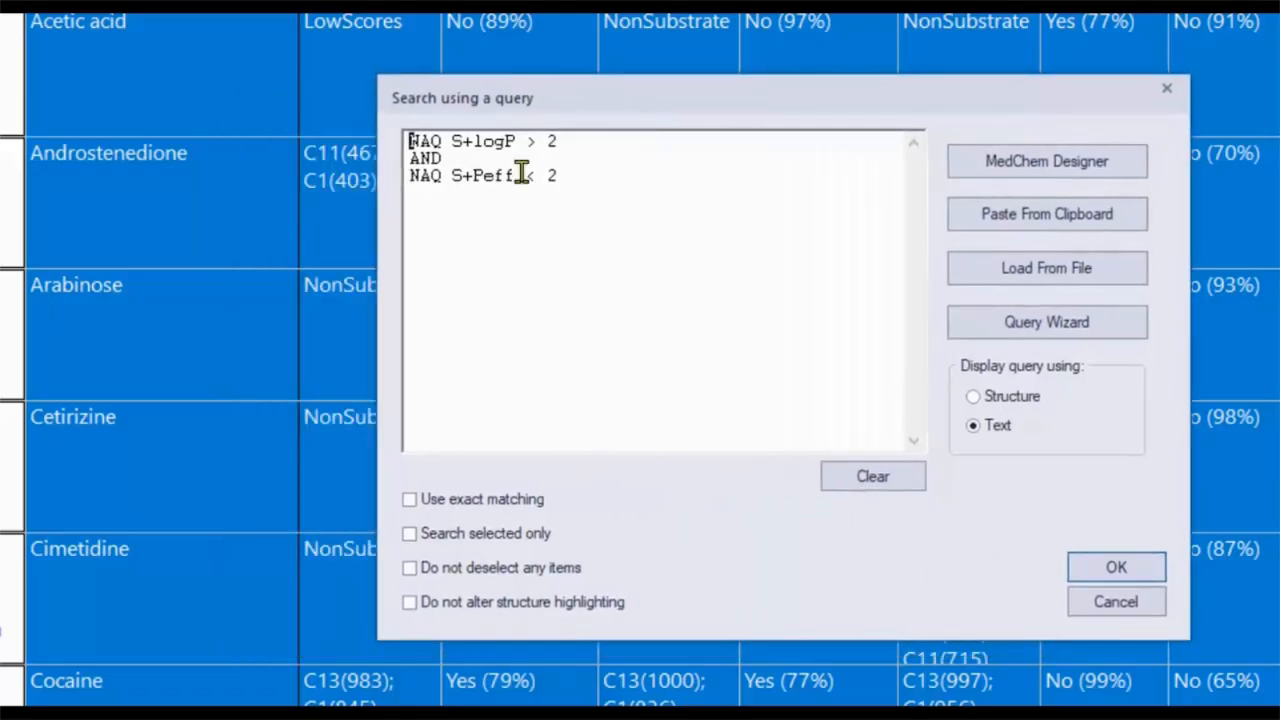
left_click(1078, 335)
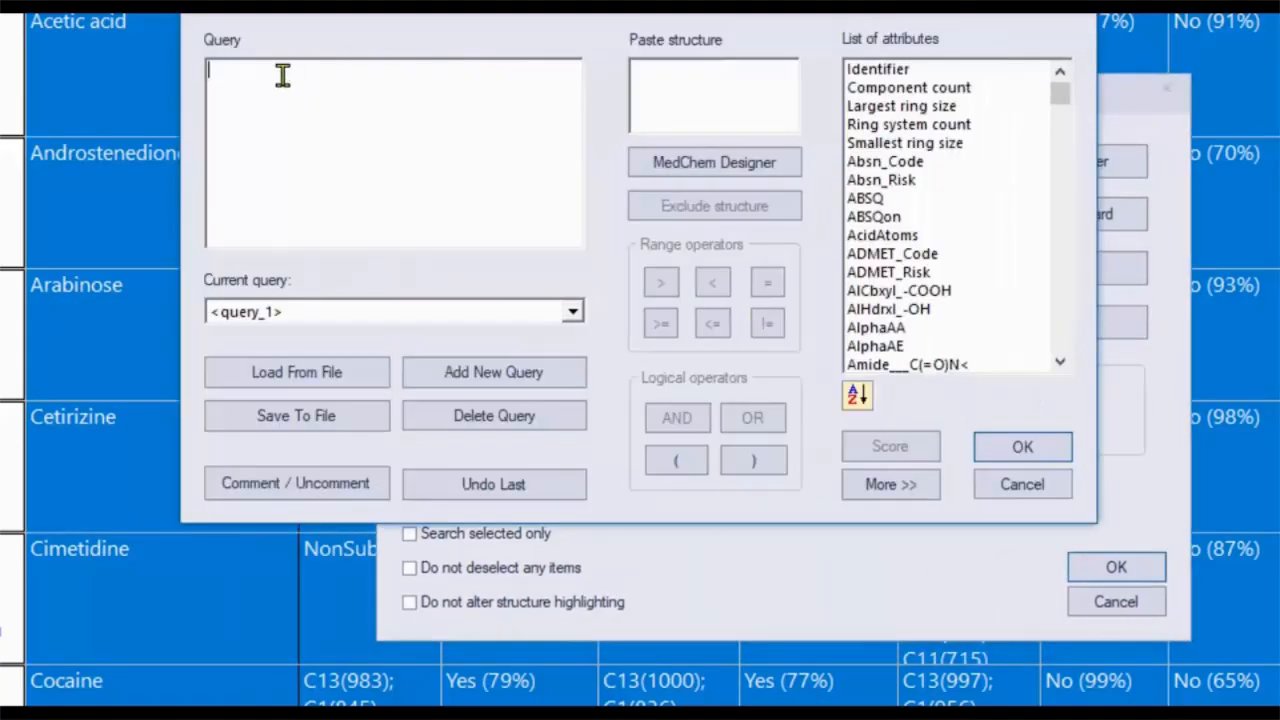
left_click(1022, 484)
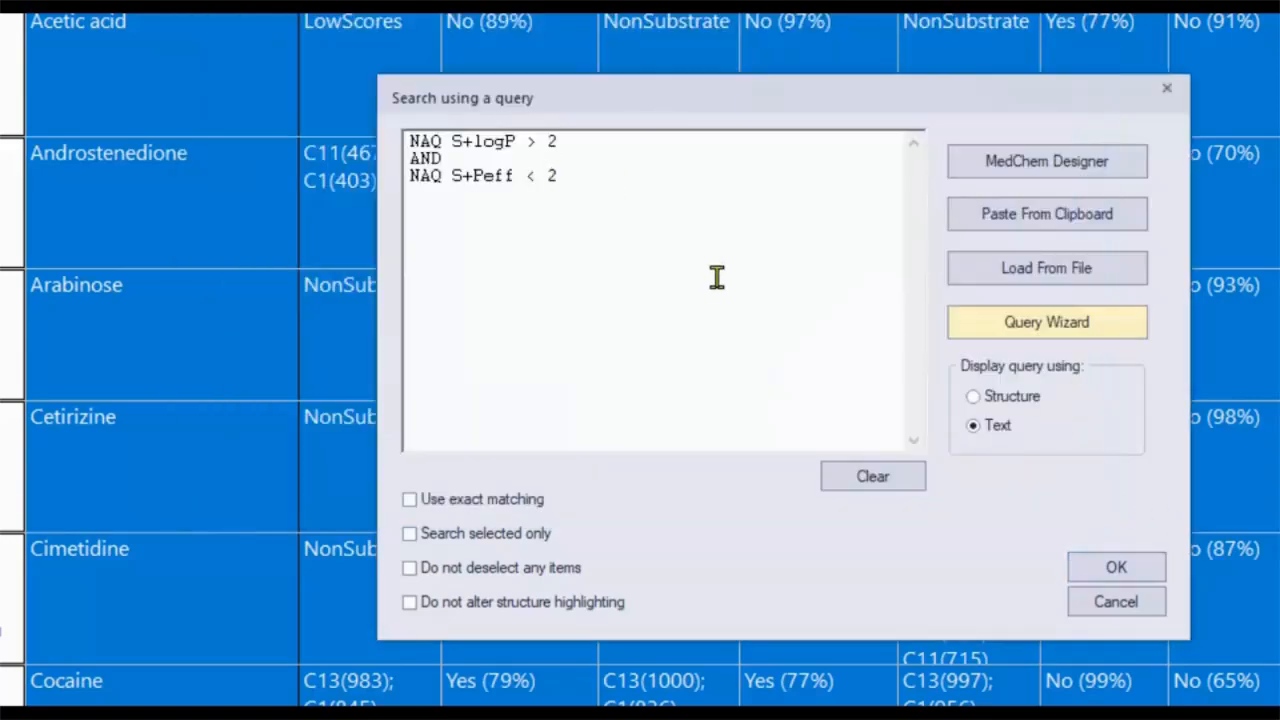
left_click(1090, 570)
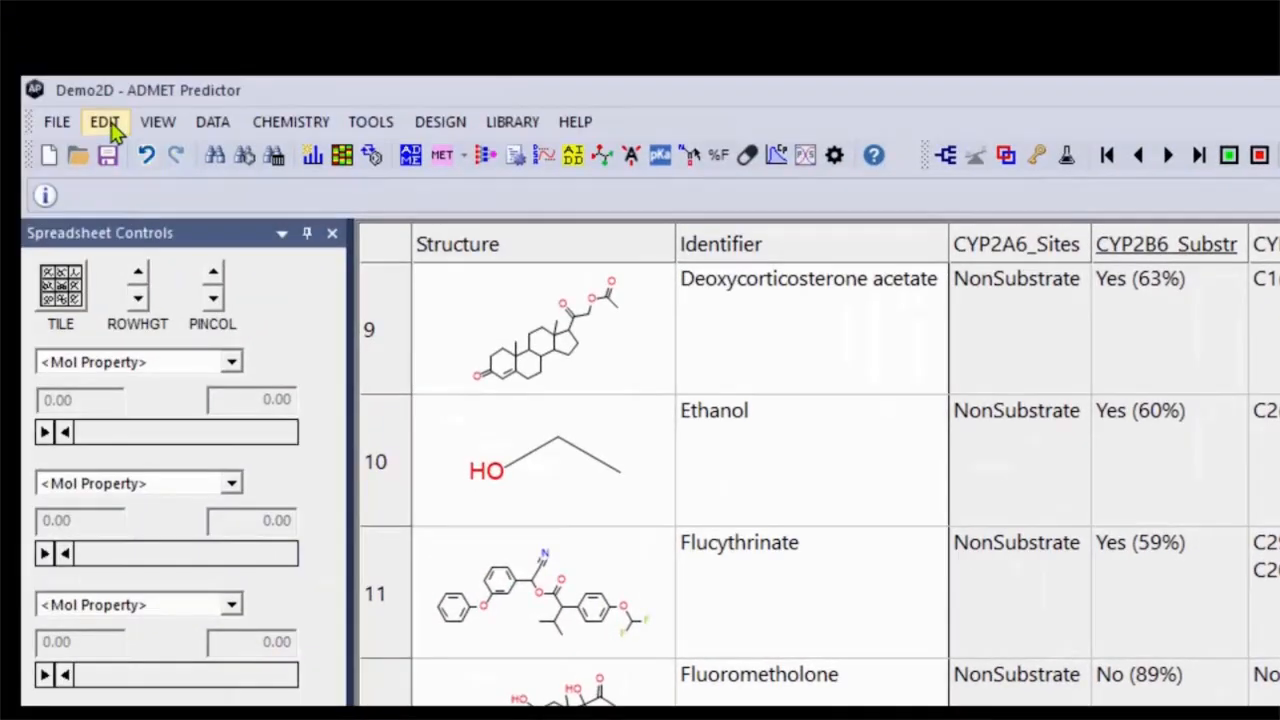
Change the second condition of the structure/property query to S+Peff < 3 and run the query again.
left_click(106, 122)
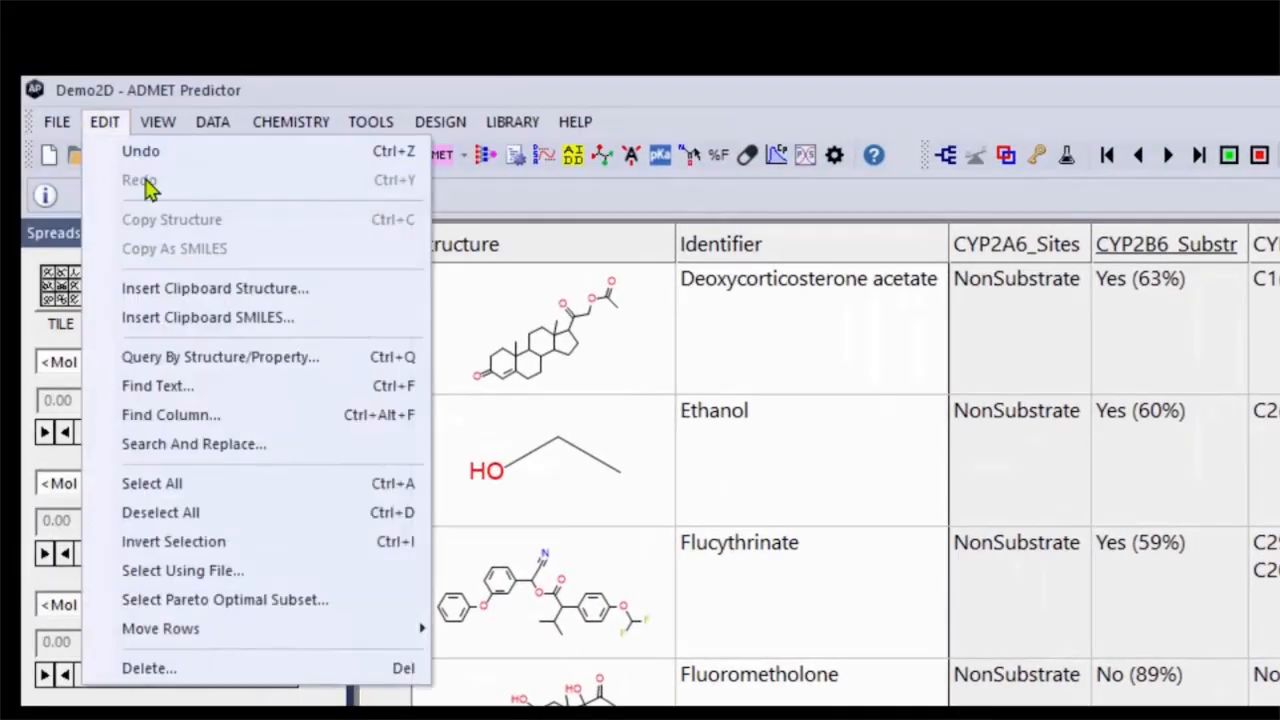
left_click(258, 364)
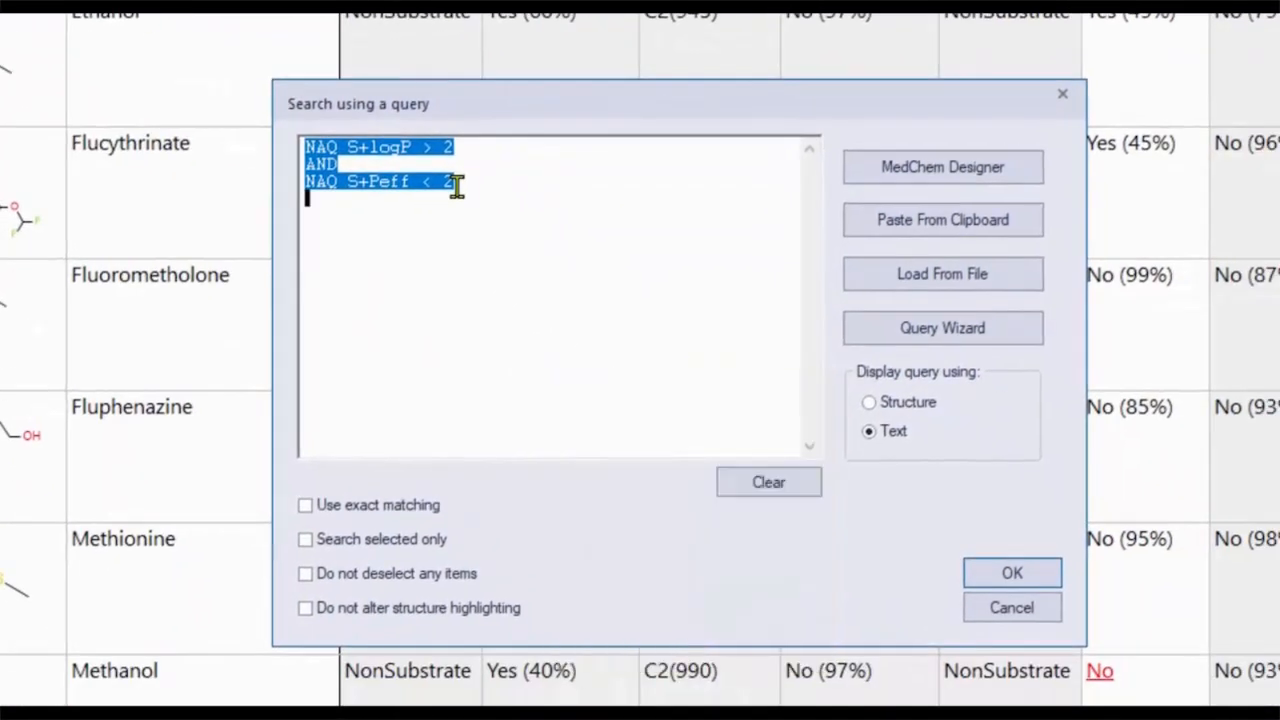
left_click(936, 490)
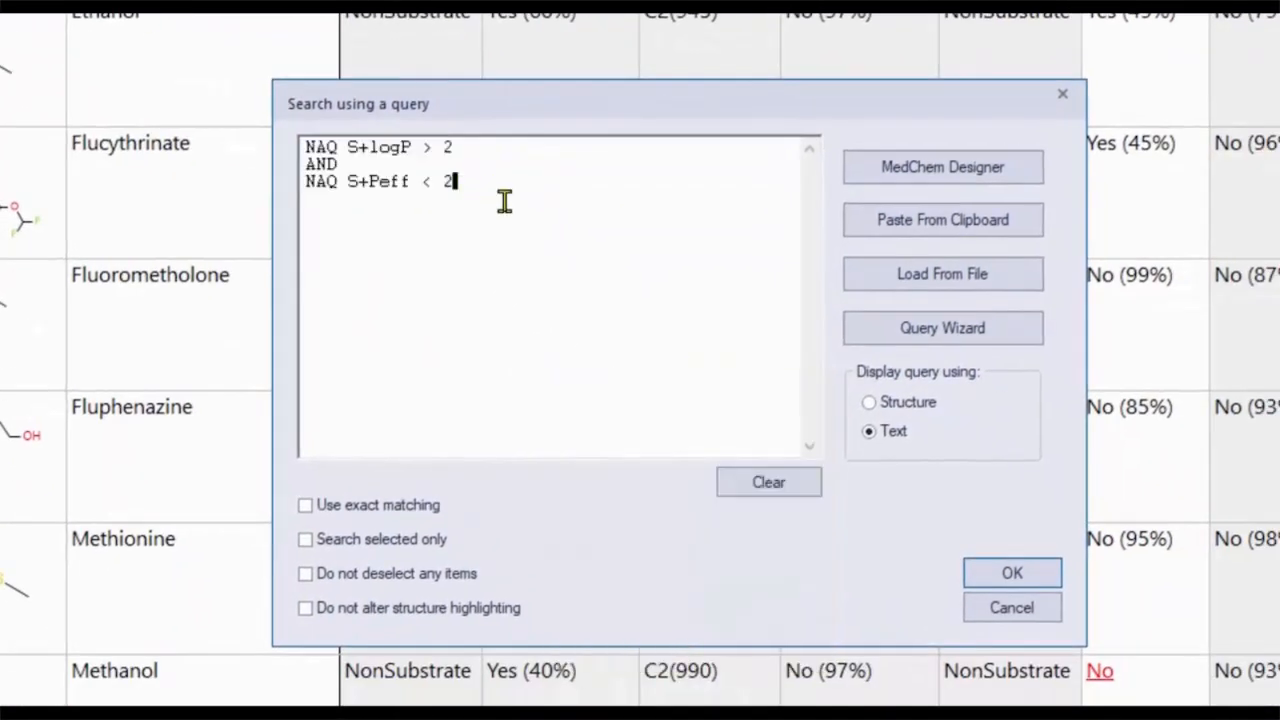
key("BackSpace")
type("3")
left_click(1007, 576)
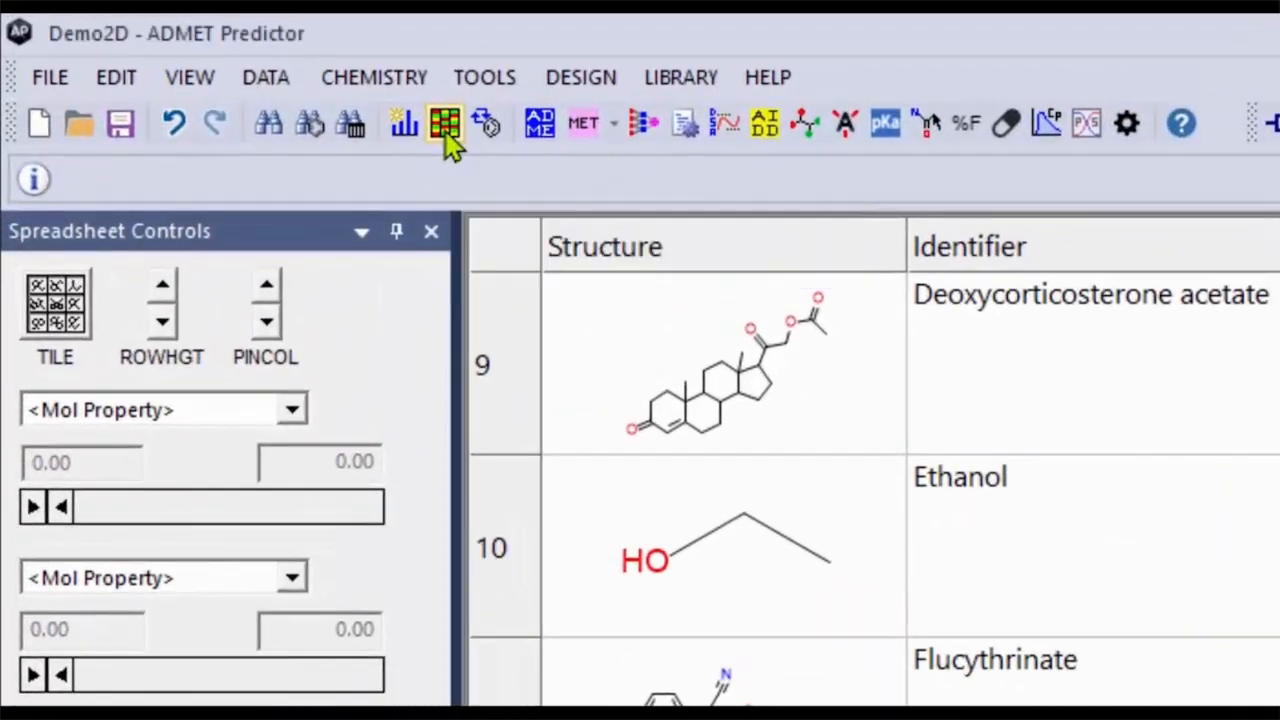
left_click(446, 124)
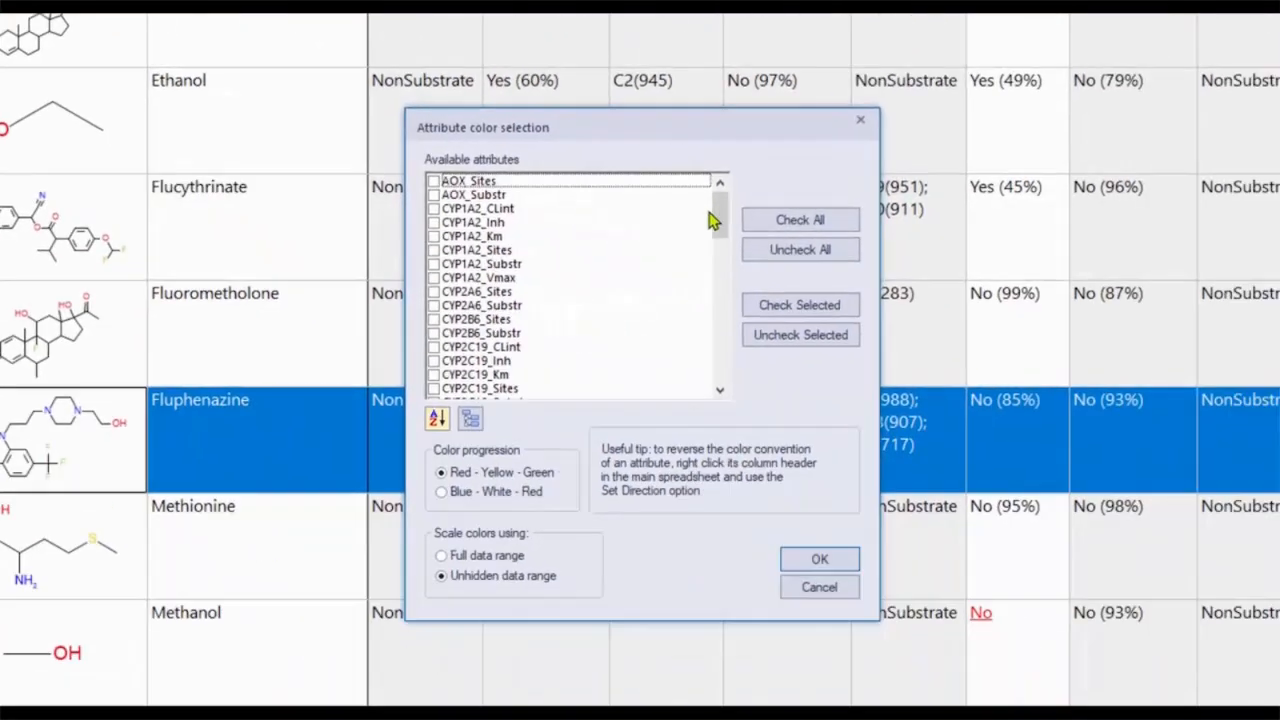
mouse_move(712, 221)
left_mouse_down()
mouse_move(723, 223)
mouse_move(720, 372)
mouse_move(718, 205)
mouse_move(697, 226)
left_mouse_up()
left_click(818, 588)
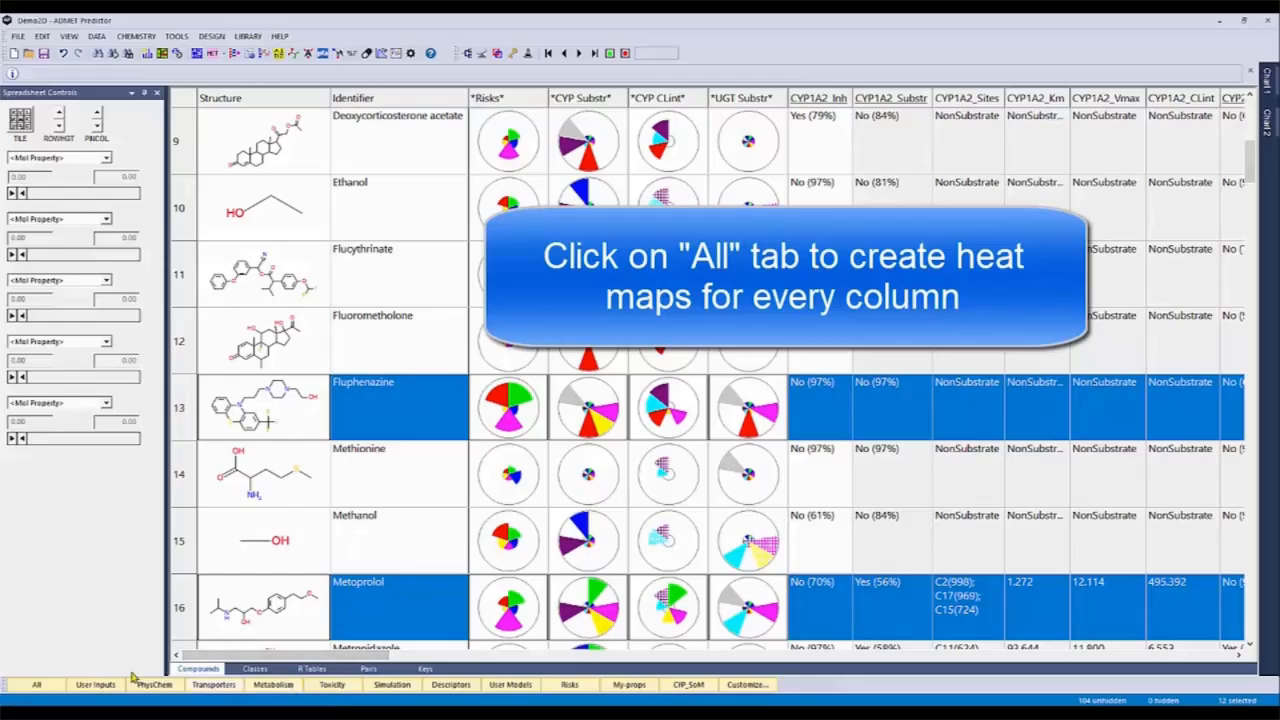
Display all property columns and apply a Red - Yellow - Green heat map to every attribute, scaled on the unhidden data range.
left_click(36, 684)
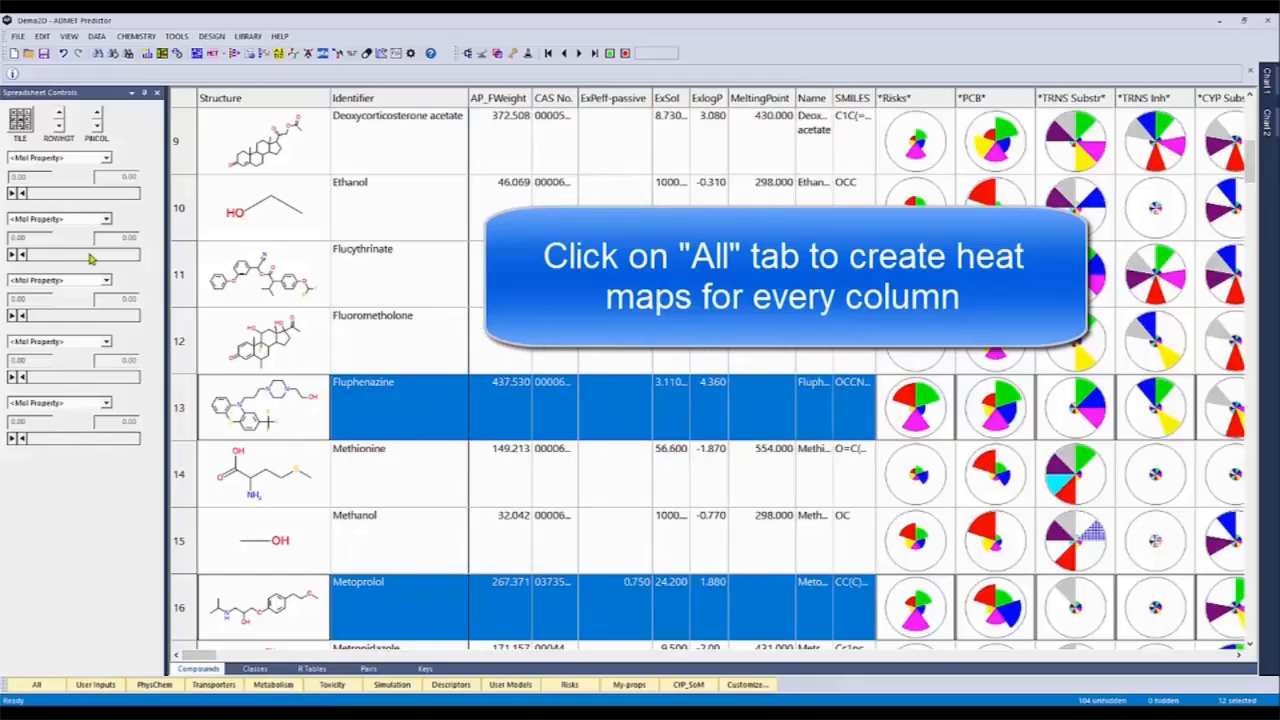
left_click(162, 54)
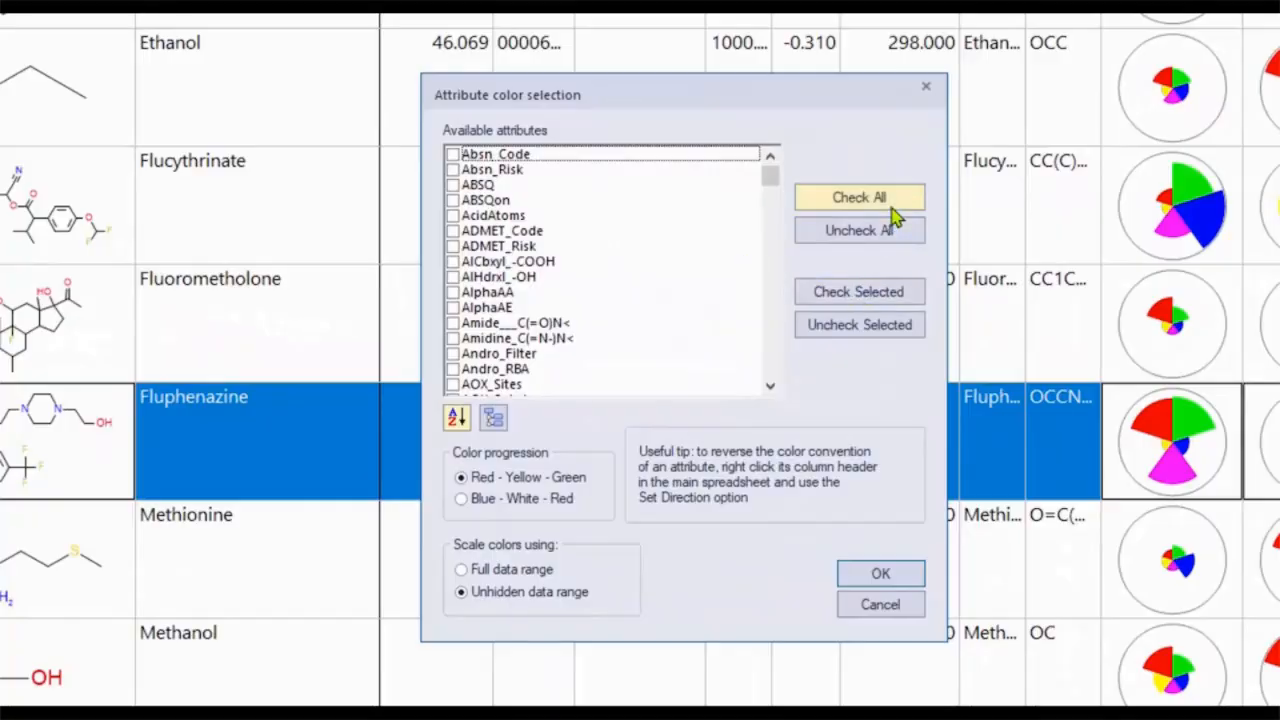
left_click(780, 238)
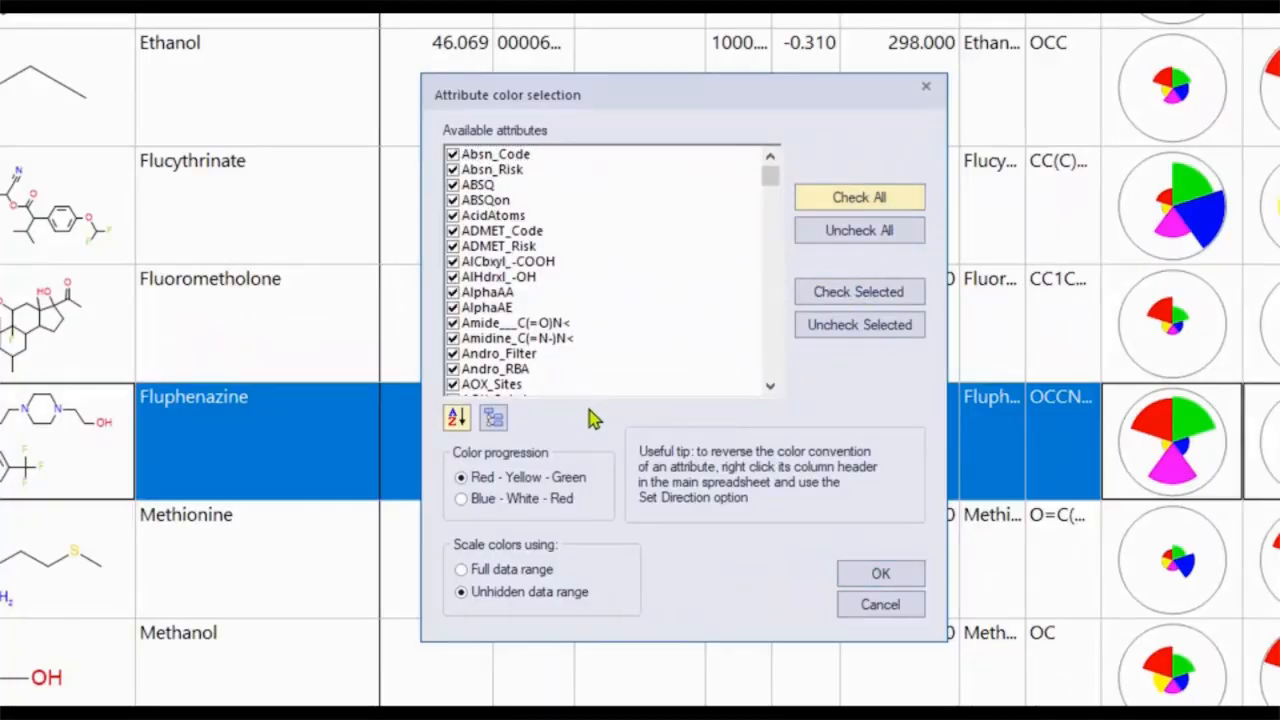
left_click(903, 578)
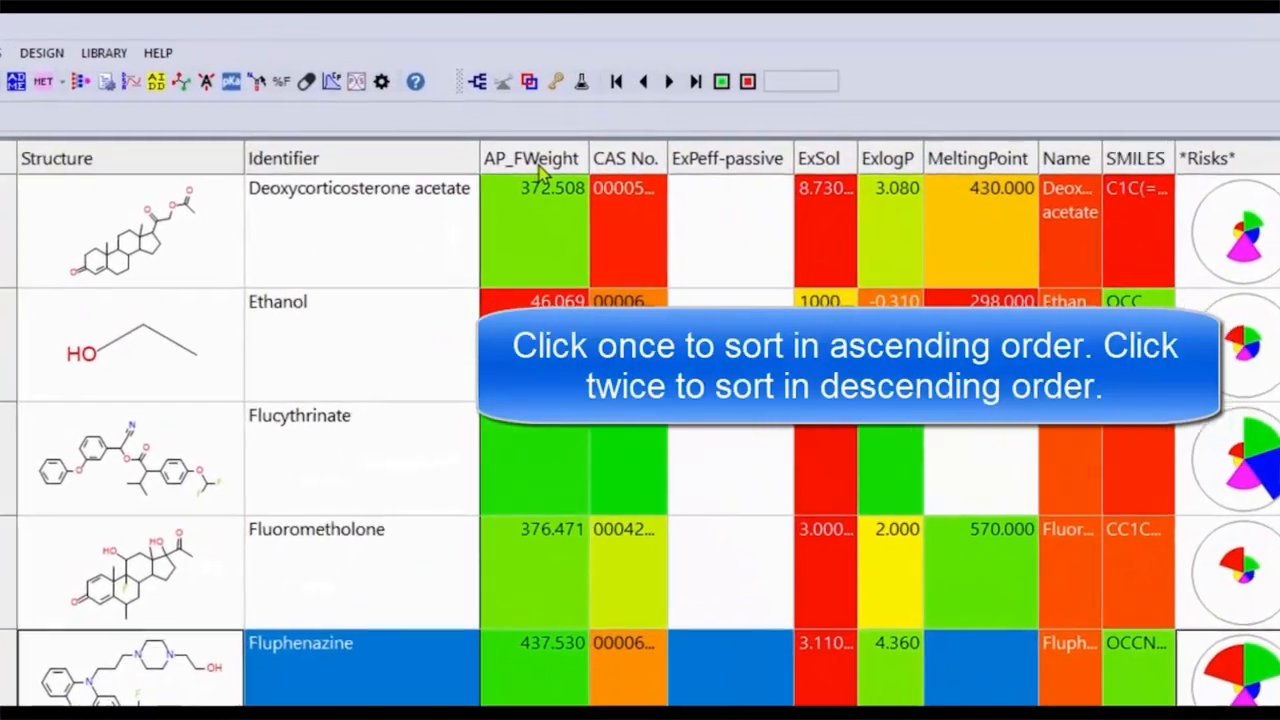
Sort the compounds by AP_FWeight in ascending order and review the heat map colors along the column.
left_click(504, 104)
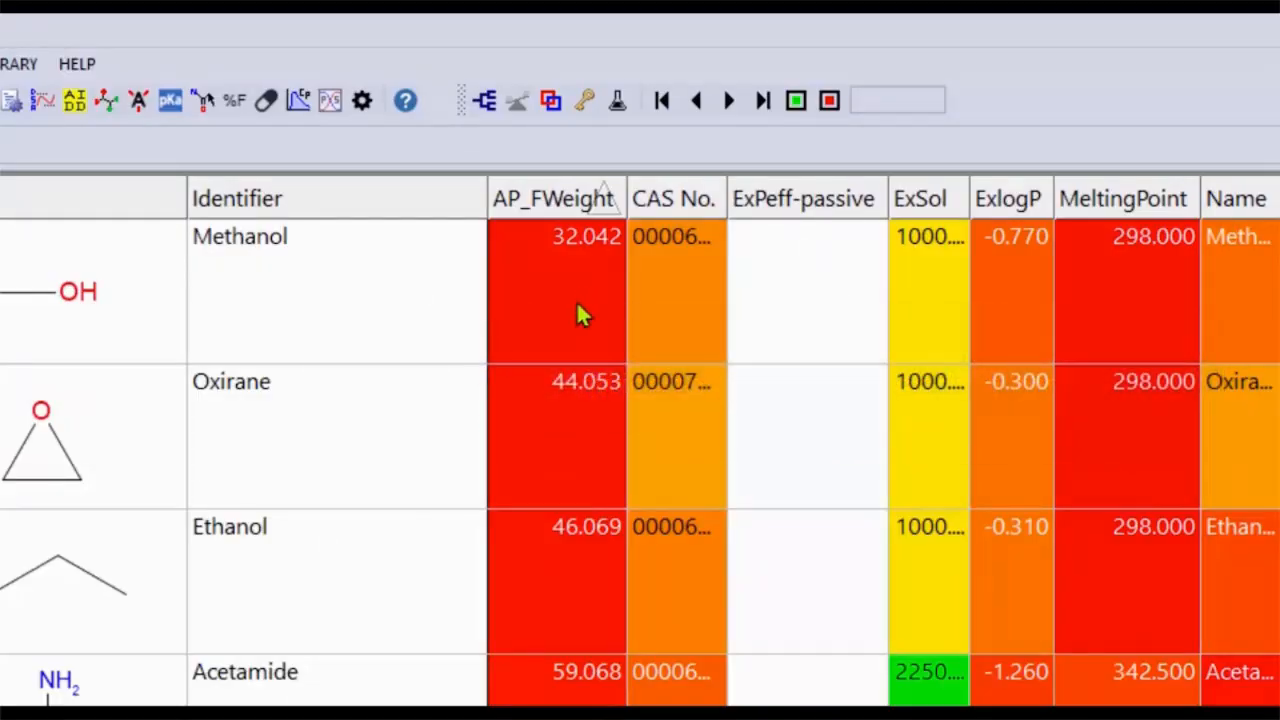
scroll(575, 315, "down", 2)
scroll(564, 340, "down", 15)
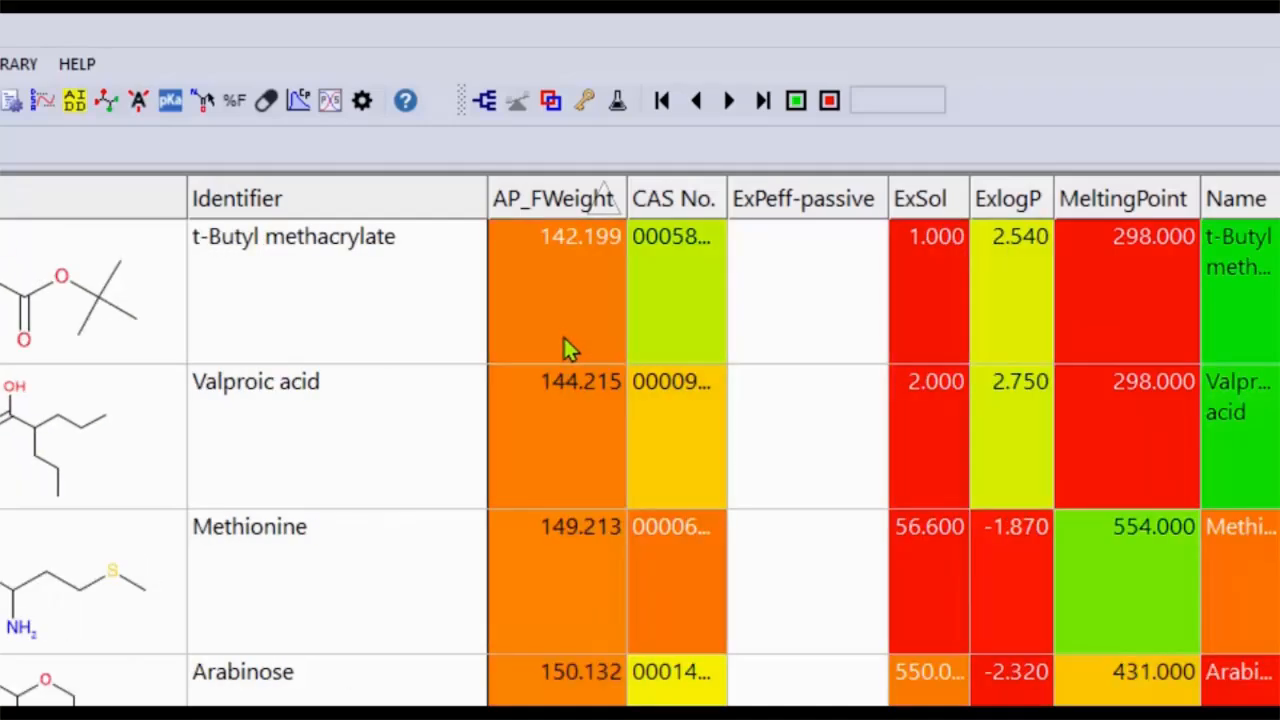
scroll(555, 625, "down", 15)
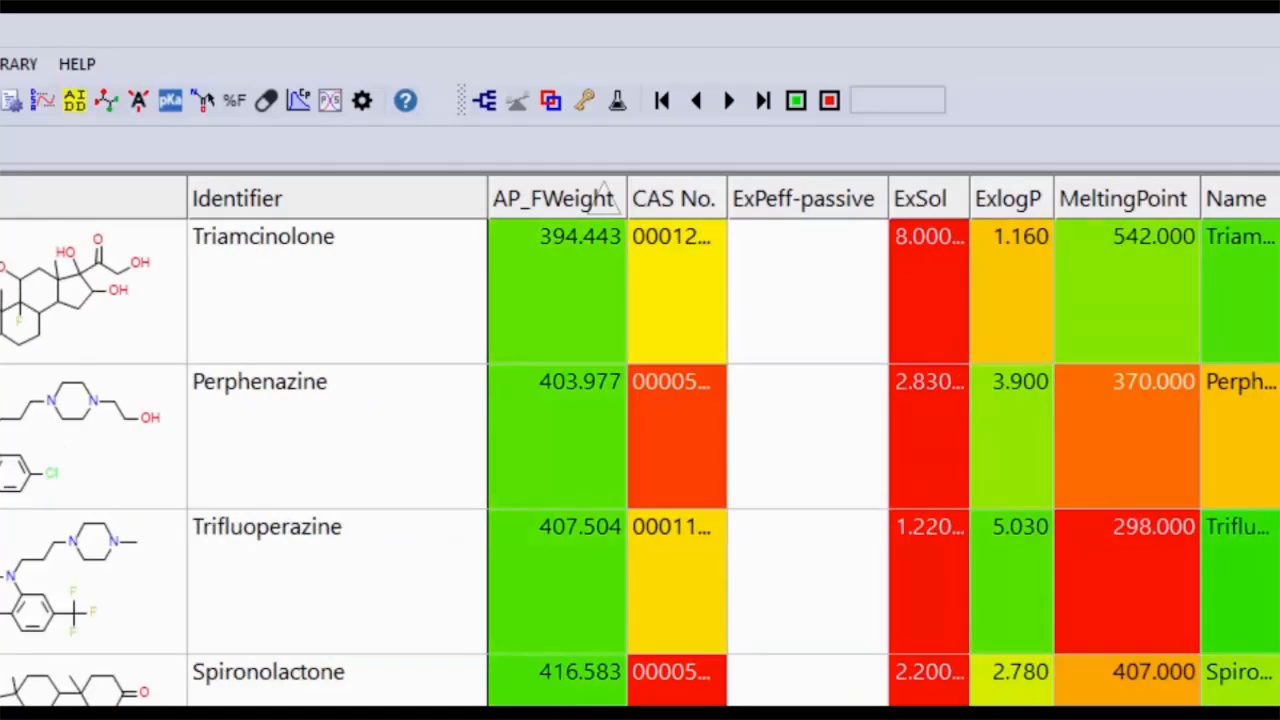
scroll(640, 460, "up", 20)
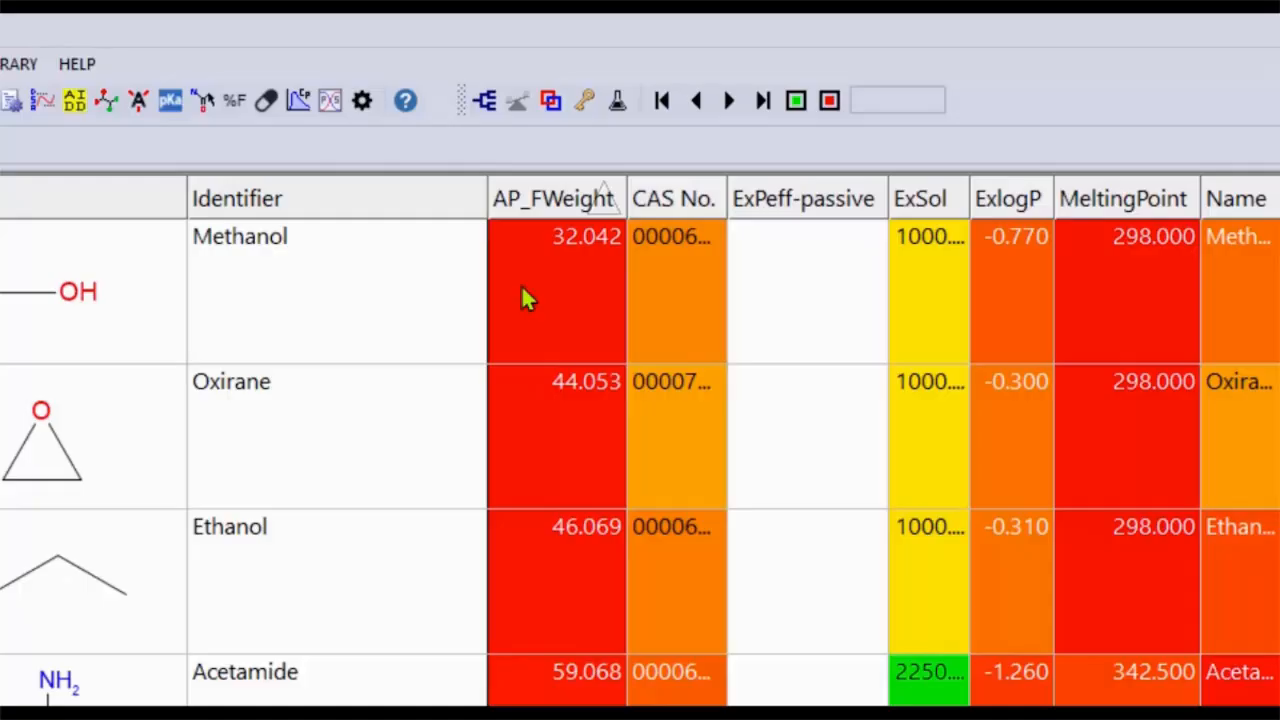
Set the color direction of the AP_FWeight column to Descending and sort the compounds by that column again.
right_click(539, 212)
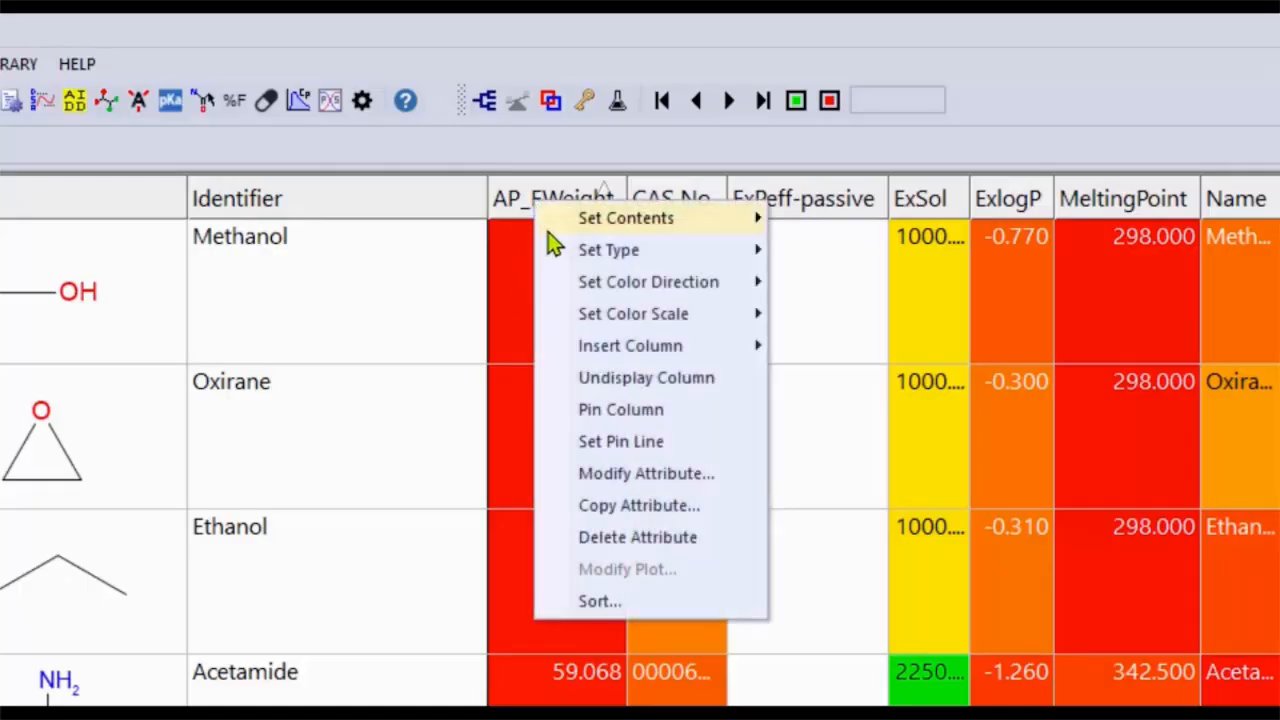
mouse_move(688, 295)
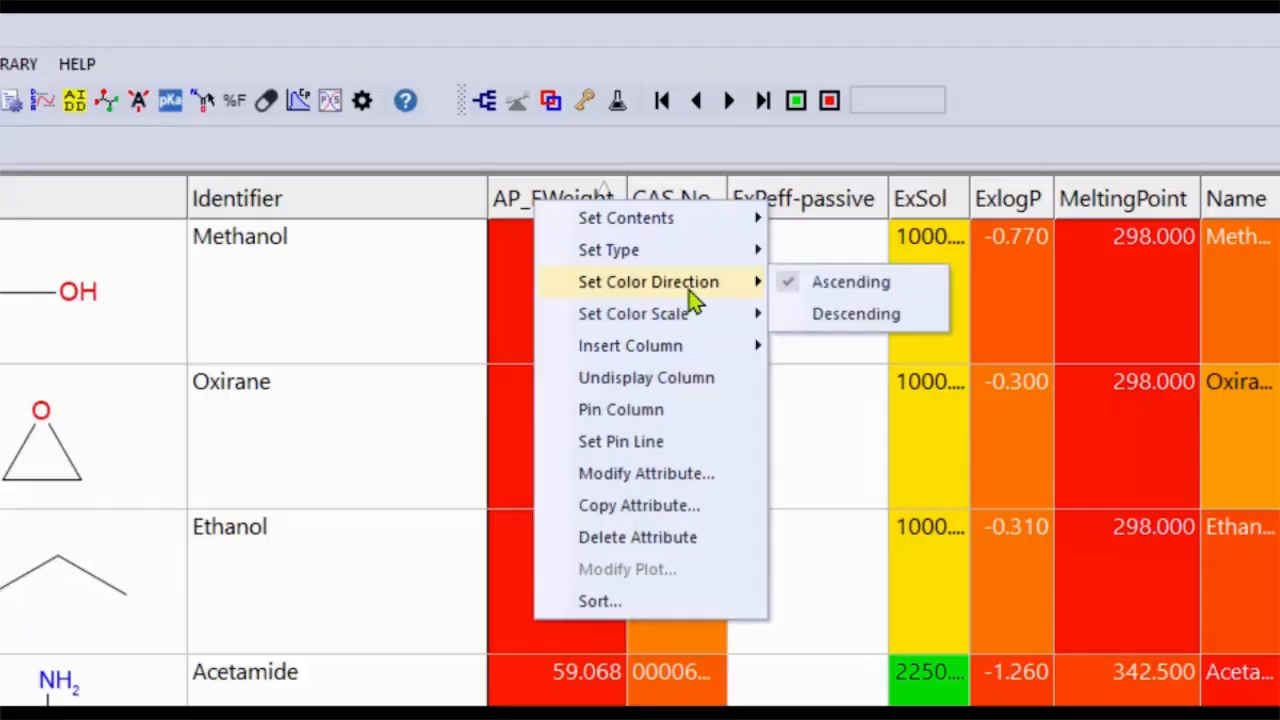
left_click(846, 320)
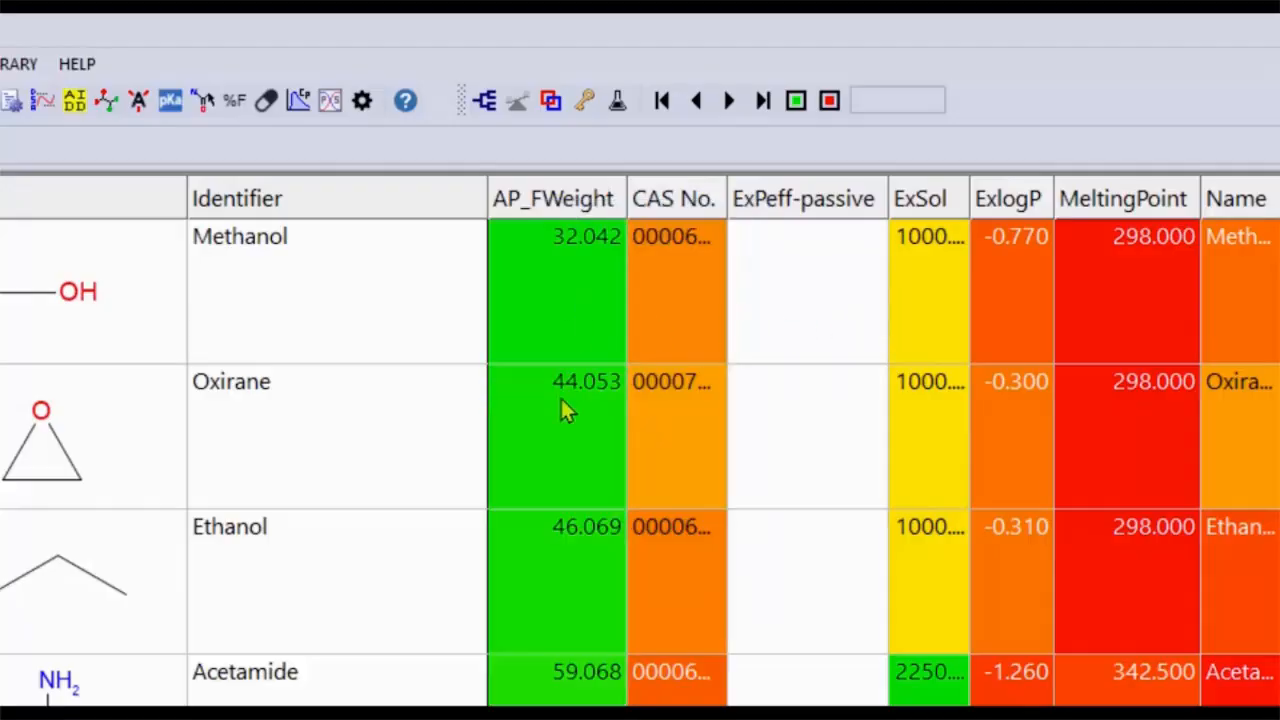
left_click(534, 209)
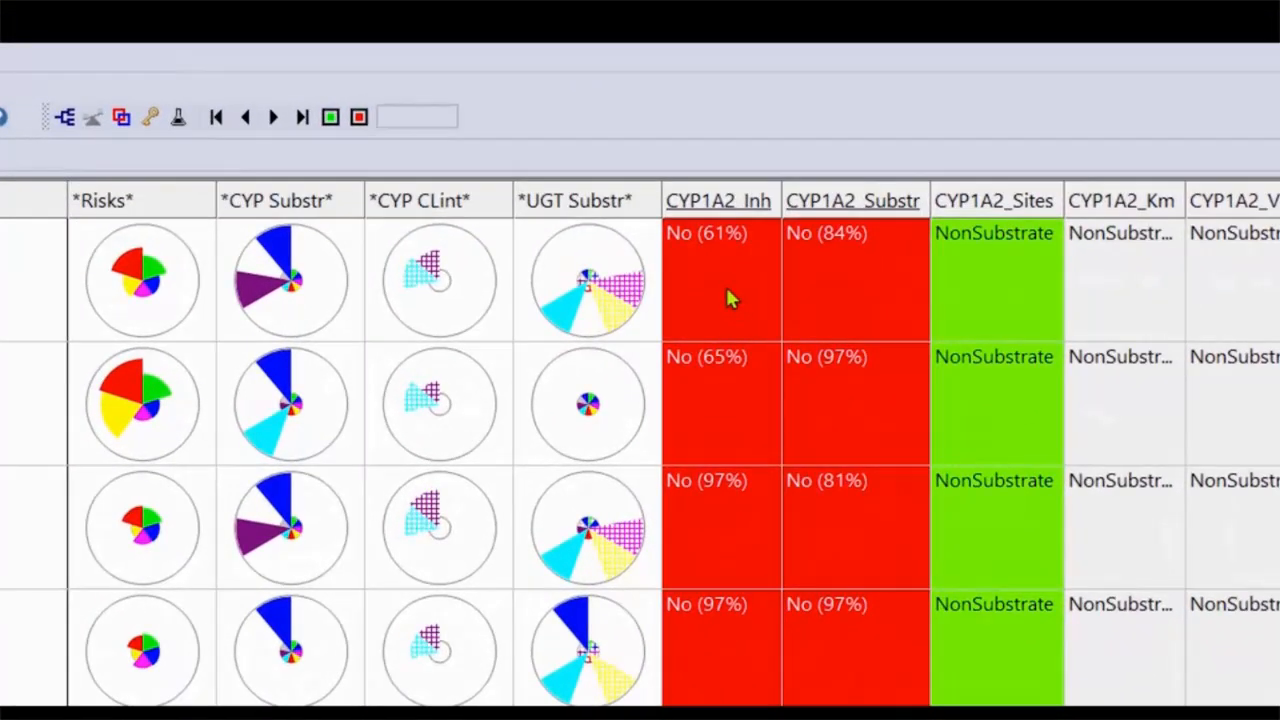
Sort the metabolism data by CYP1A2_Inh in ascending order and review the No and Yes predictions.
left_click(703, 208)
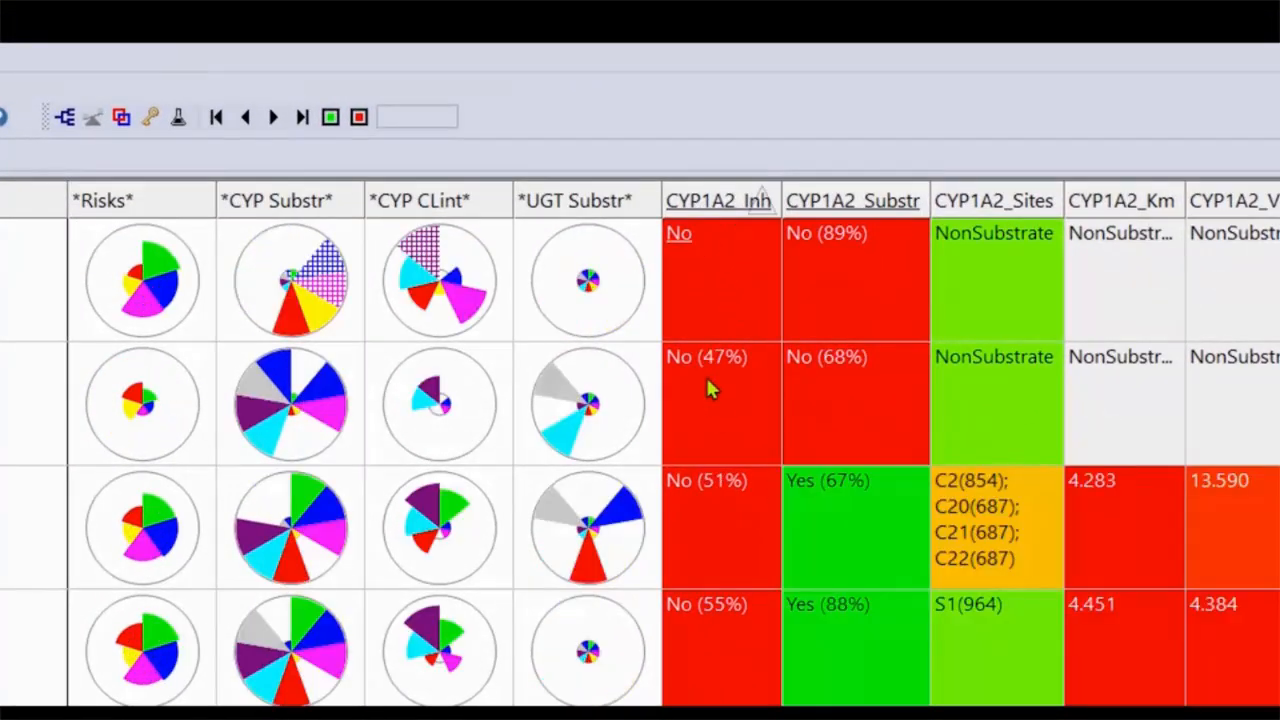
scroll(708, 382, "down", 10)
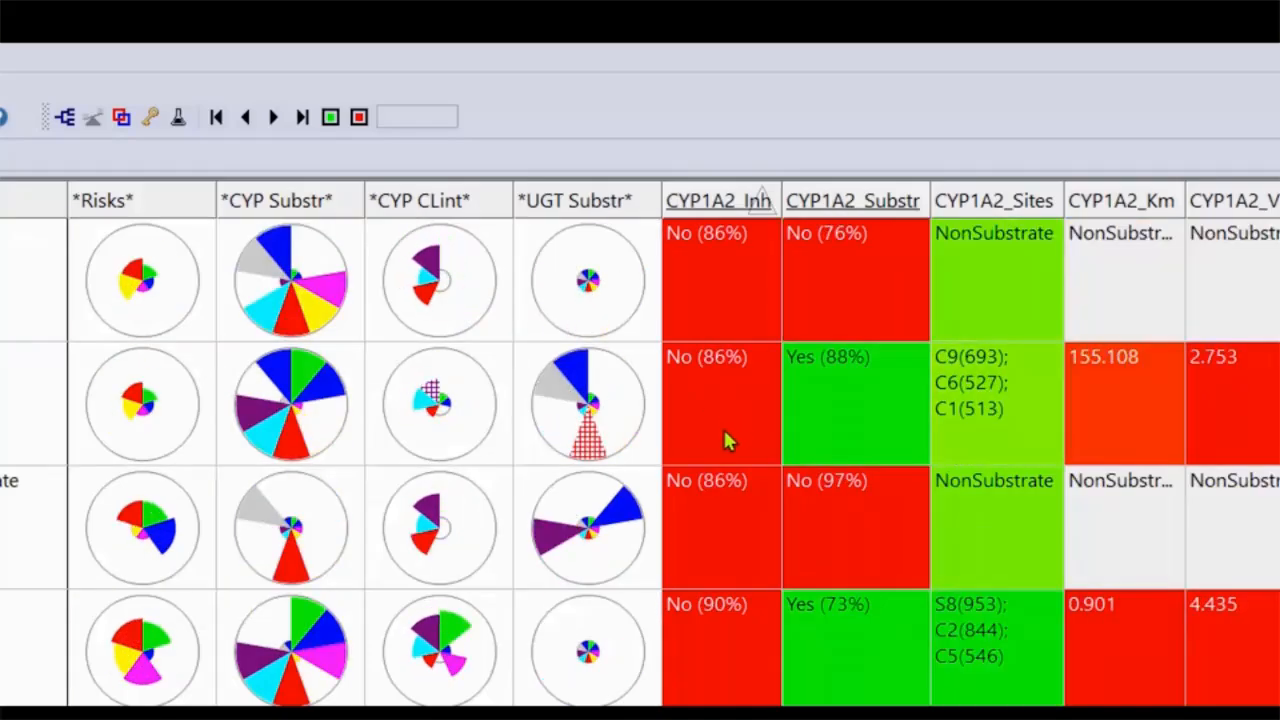
scroll(718, 505, "down", 10)
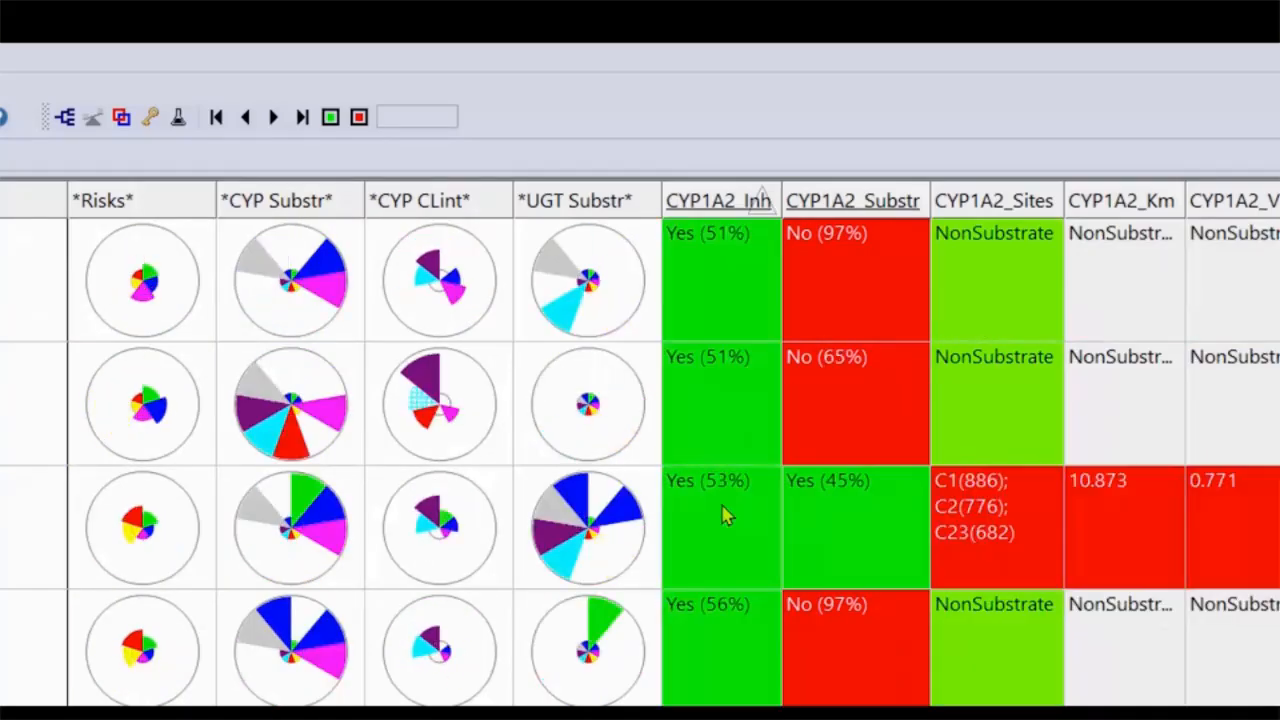
scroll(720, 525, "down", 5)
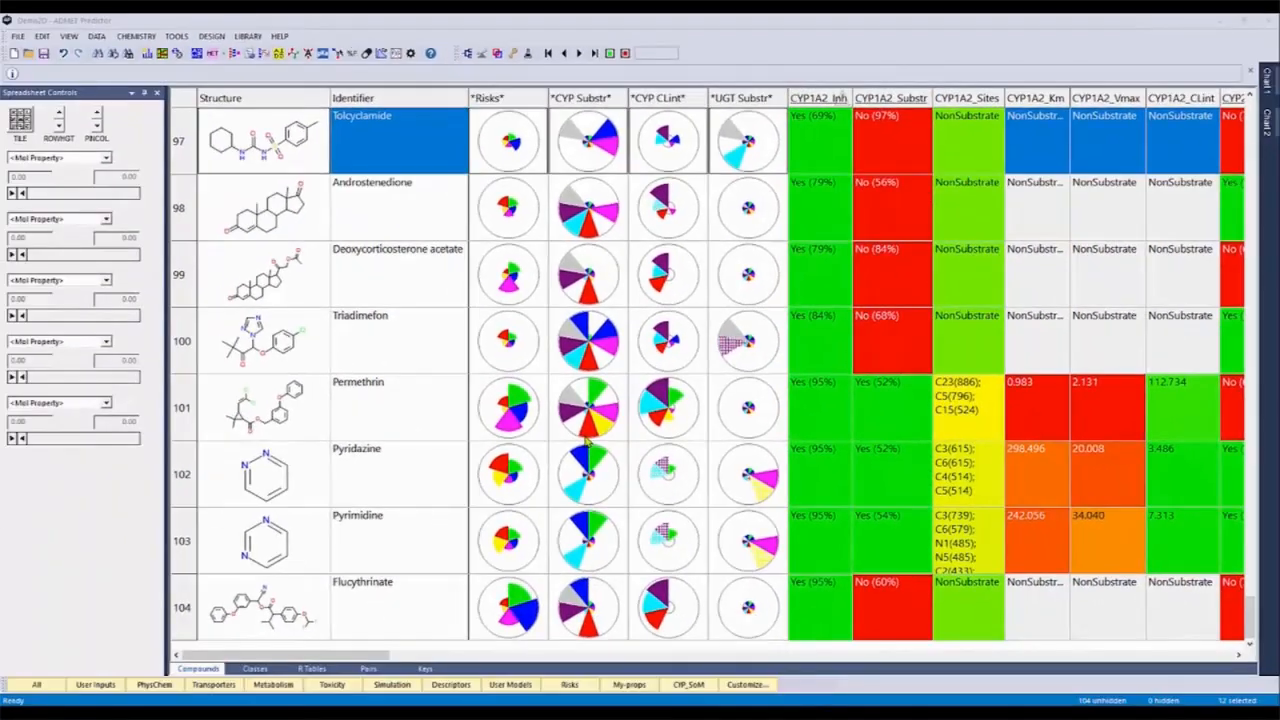
scroll(816, 276, "up", 11)
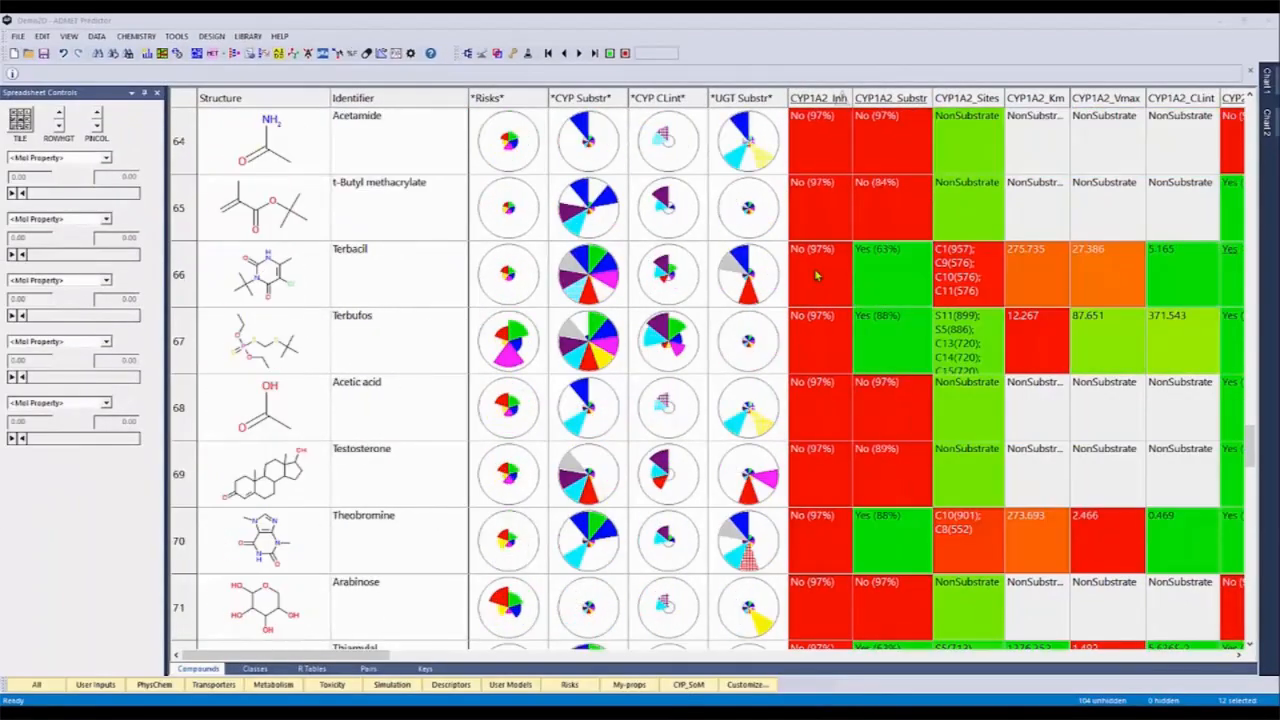
scroll(816, 276, "up", 9)
scroll(816, 276, "up", 1)
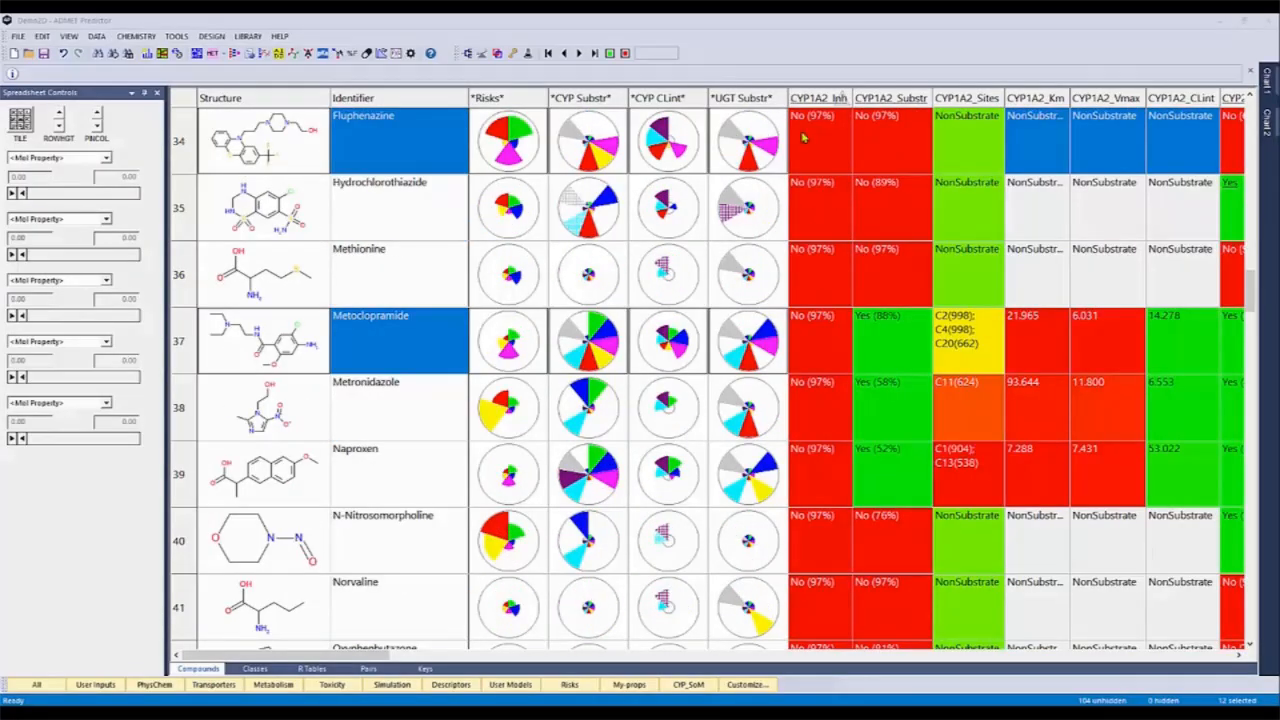
Add compounds with "No" in CYP1A2_Inh to the selection, using a partial-match text search that does not deselect any items.
left_click(806, 25)
key("ctrl+f")
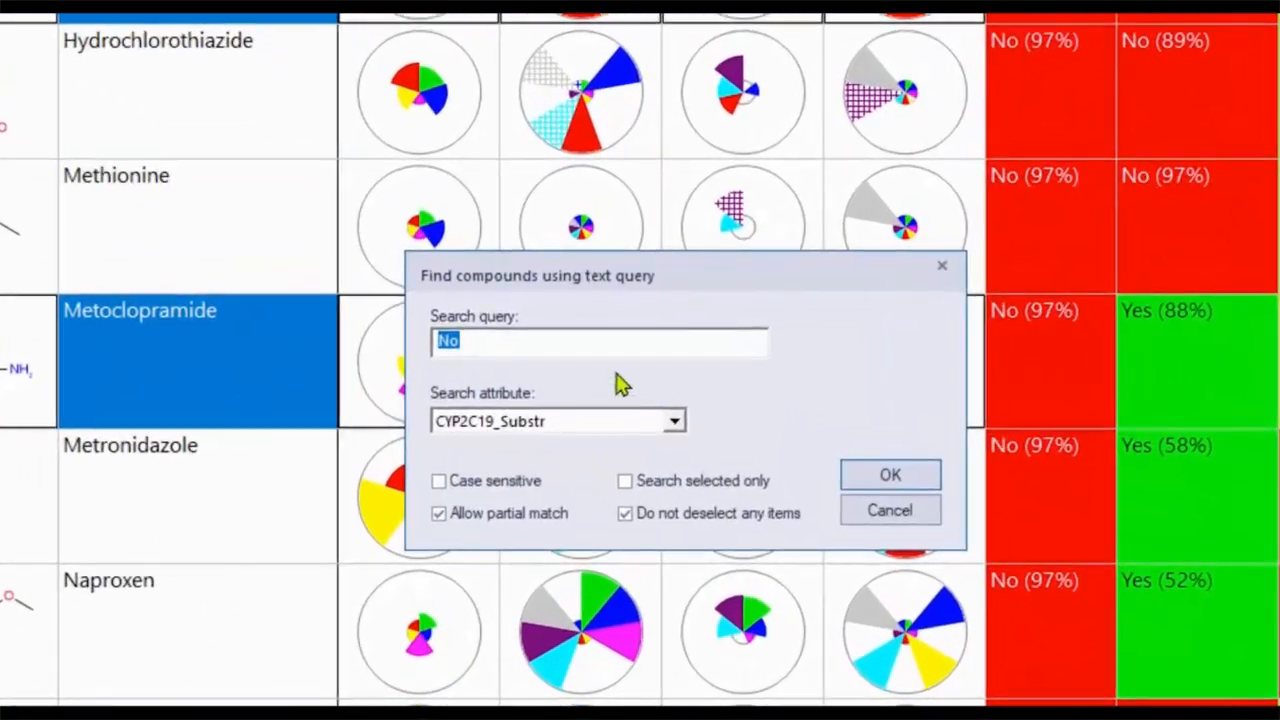
left_click(680, 424)
left_click_drag(676, 492, 677, 486)
scroll(543, 591, "up", 10)
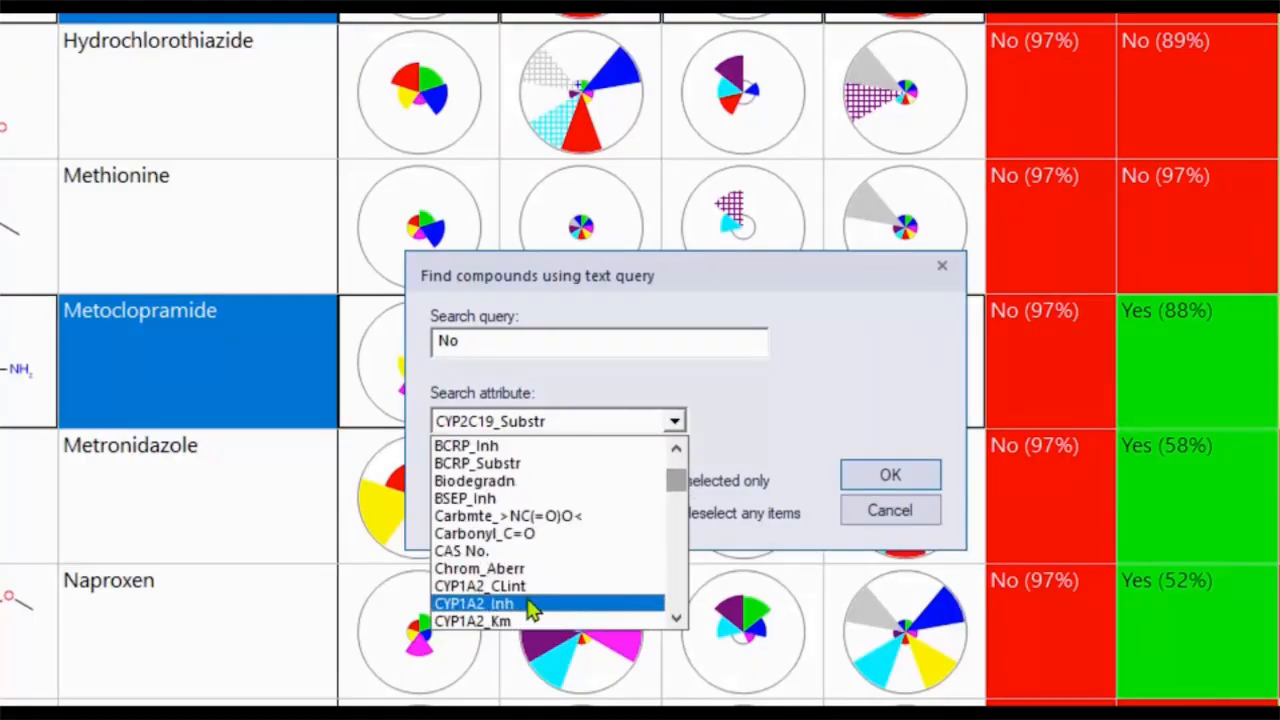
left_click(530, 604)
left_click(893, 478)
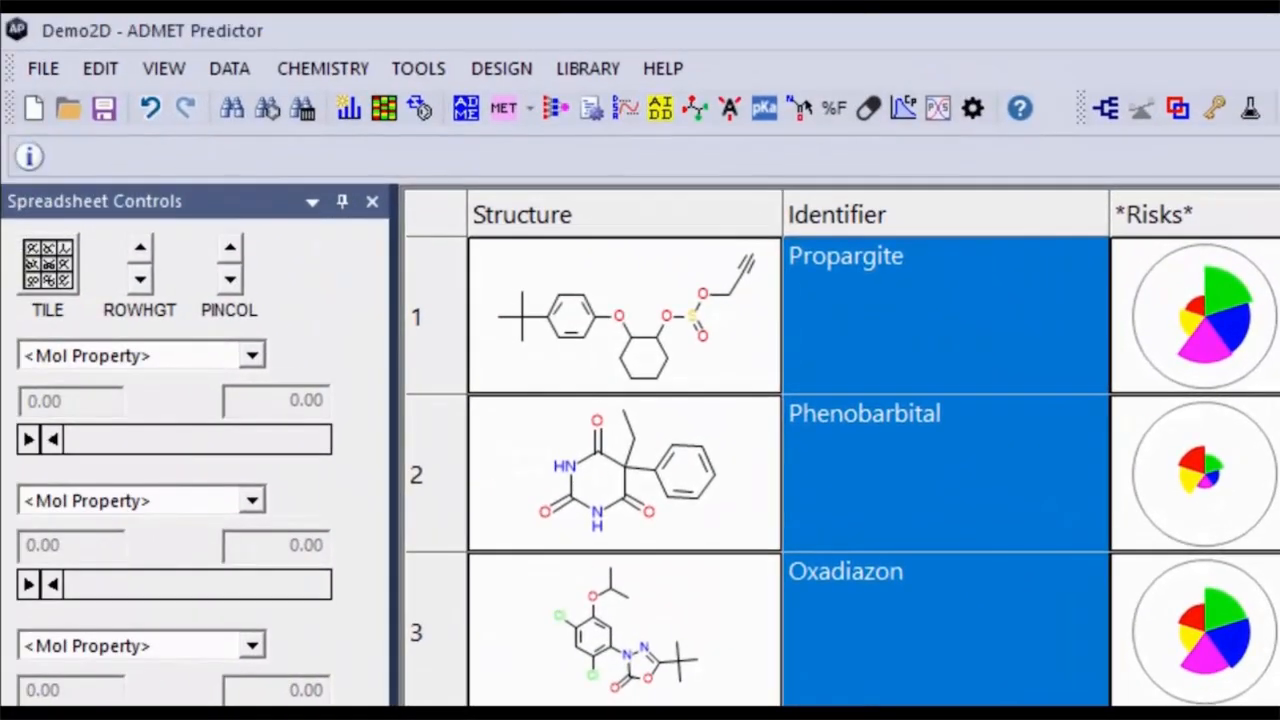
Hide the selected compounds from the spreadsheet.
left_click(162, 68)
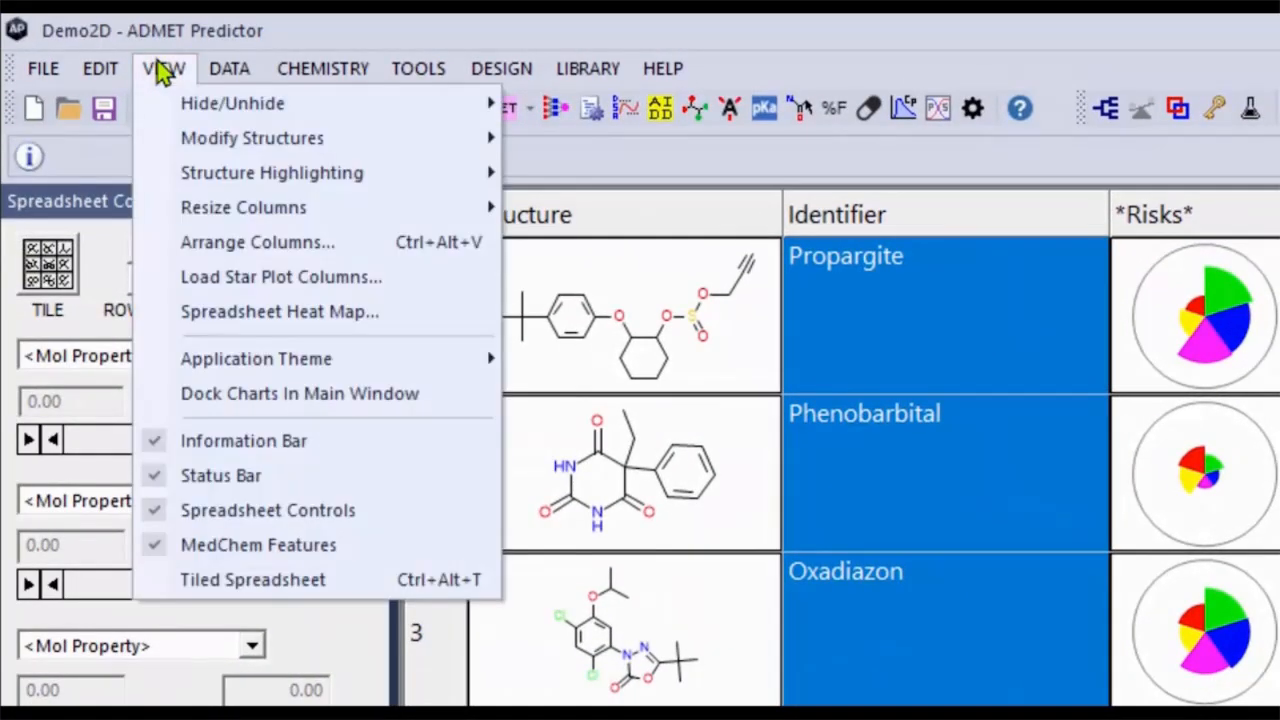
mouse_move(195, 108)
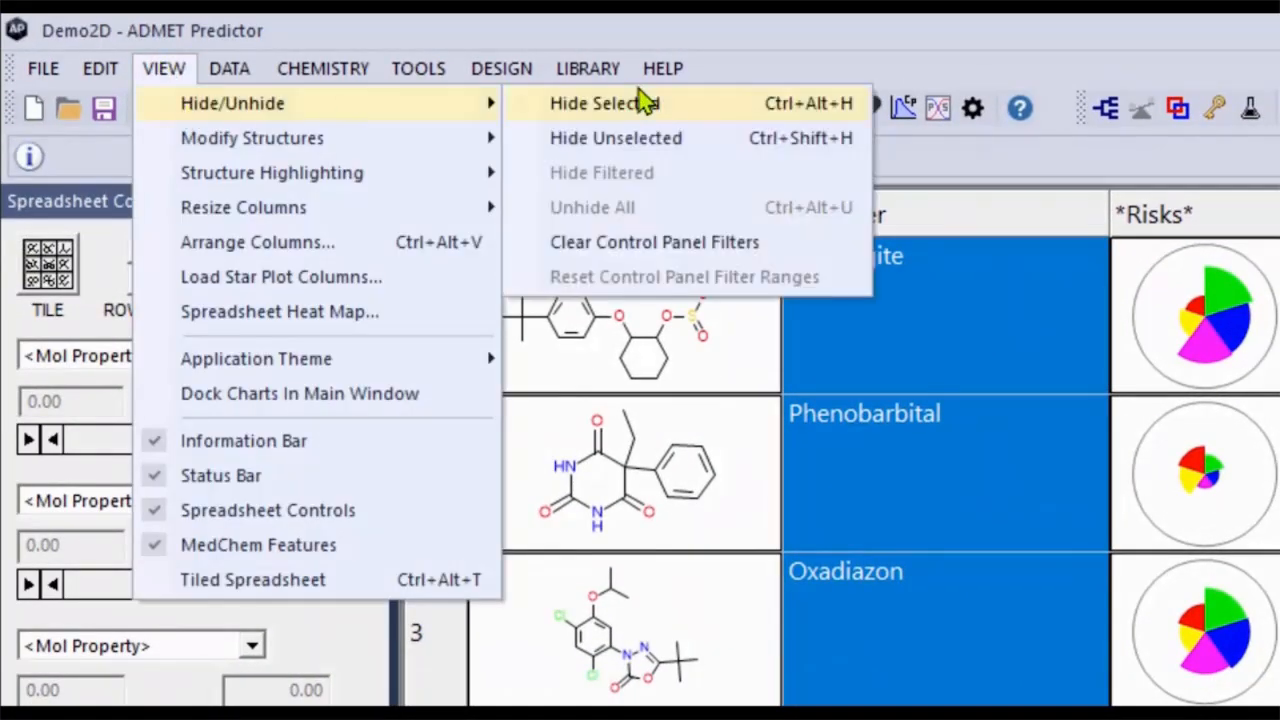
left_click(630, 108)
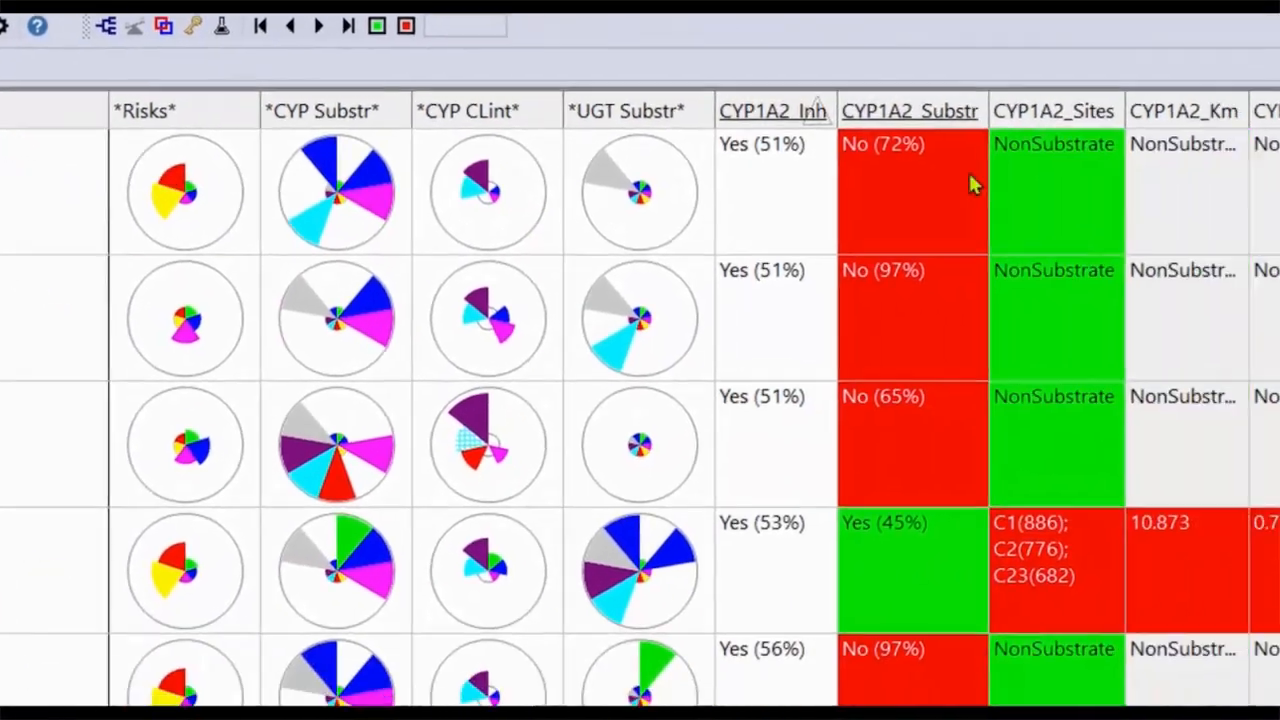
scroll(640, 400, "down", 10)
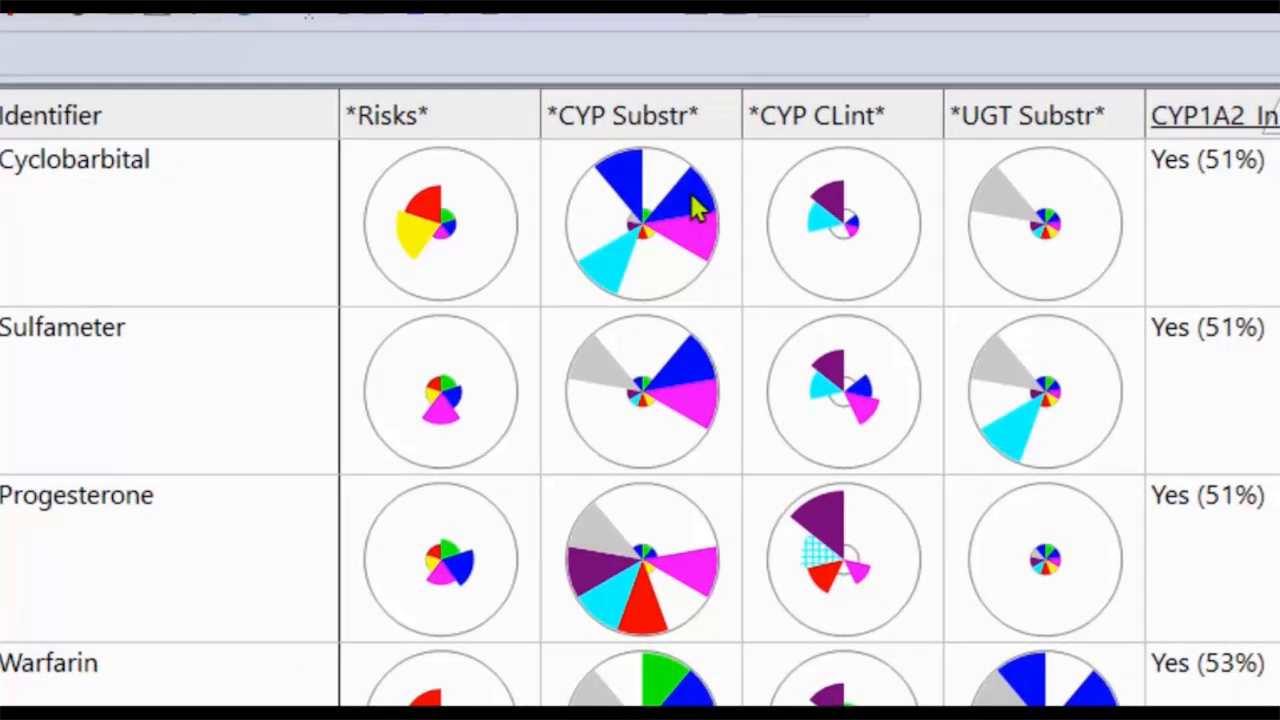
Select Cyclobarbital and examine the individual wedges of its *CYP Substr* star plot for the CYP2C9, CYP2C19 and CYP2D6 values.
left_click(697, 208)
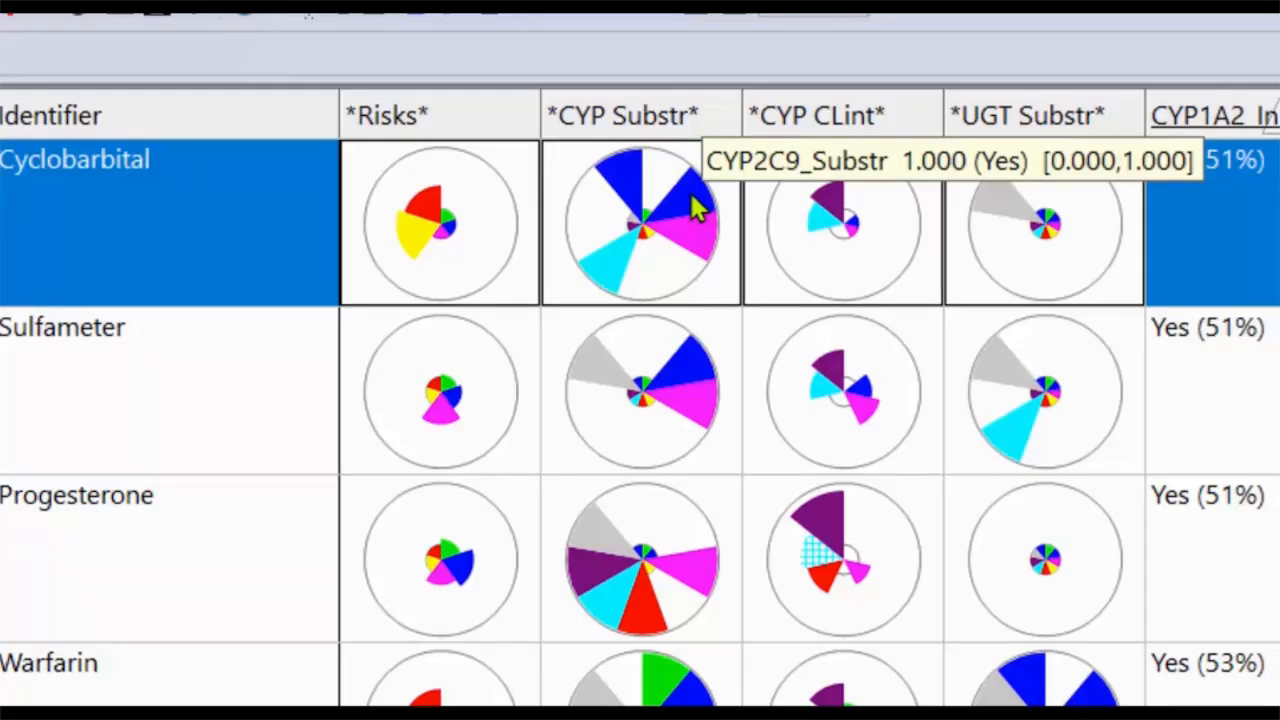
mouse_move(686, 224)
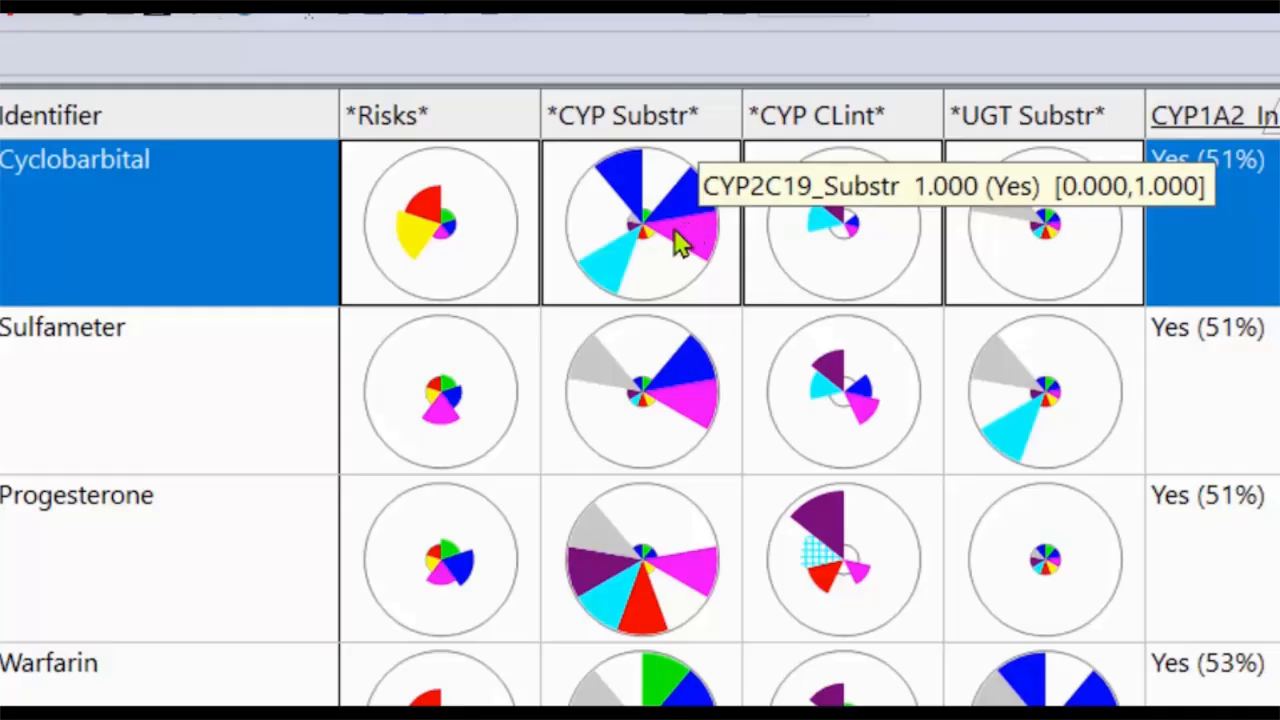
mouse_move(664, 245)
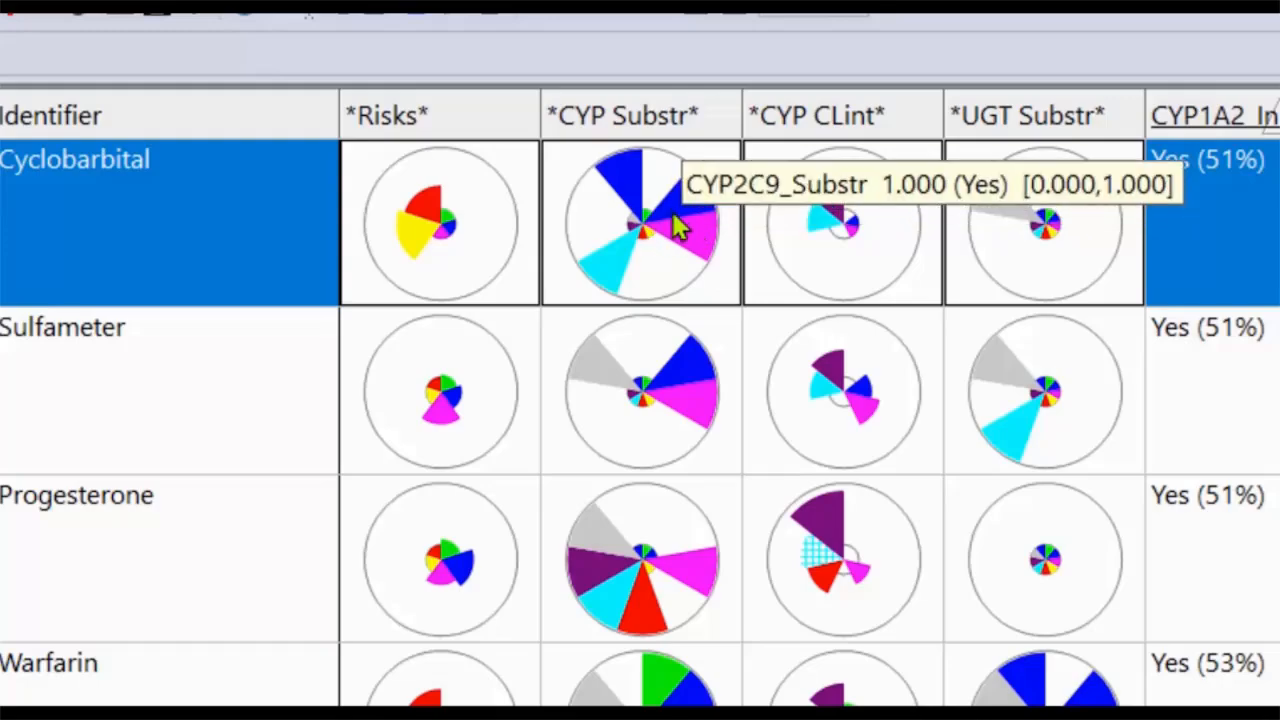
mouse_move(688, 290)
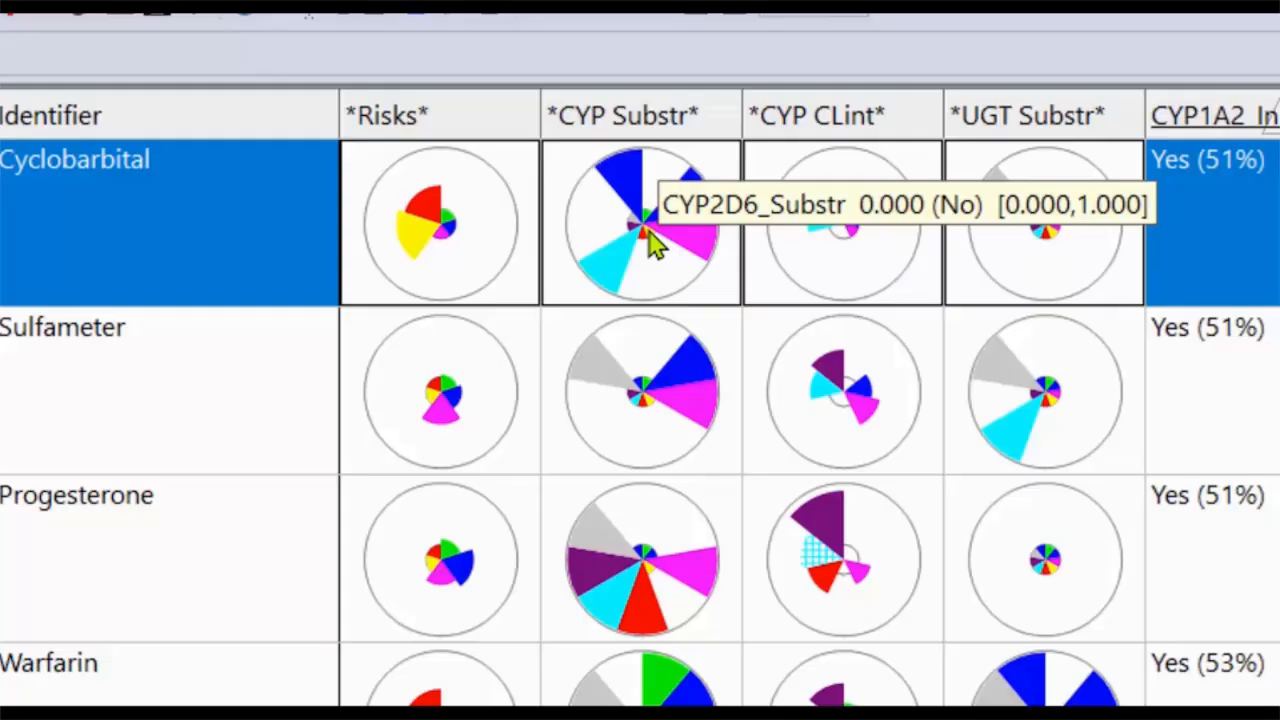
Review the selected attributes of the *CYP Substr* star plot and the color choices for its CYP1A2_Substr wedge.
right_click(710, 134)
left_click(798, 556)
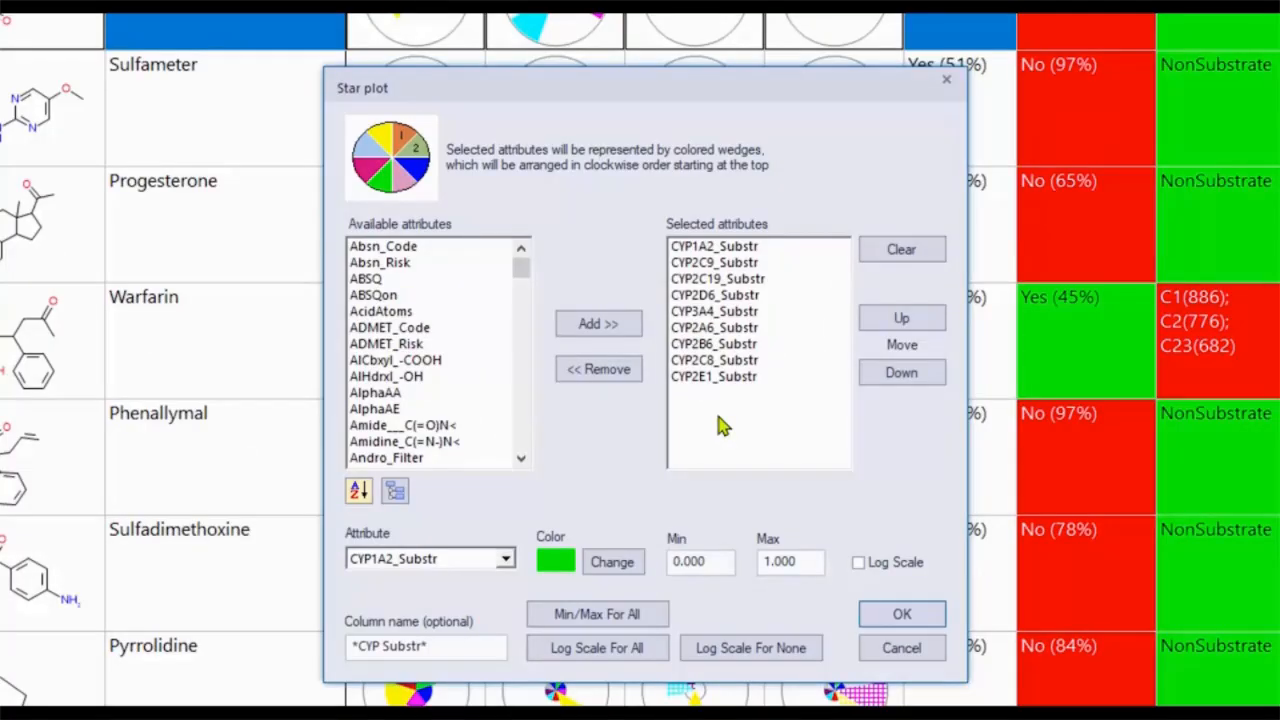
left_click_drag(752, 280, 745, 403)
left_click(738, 377)
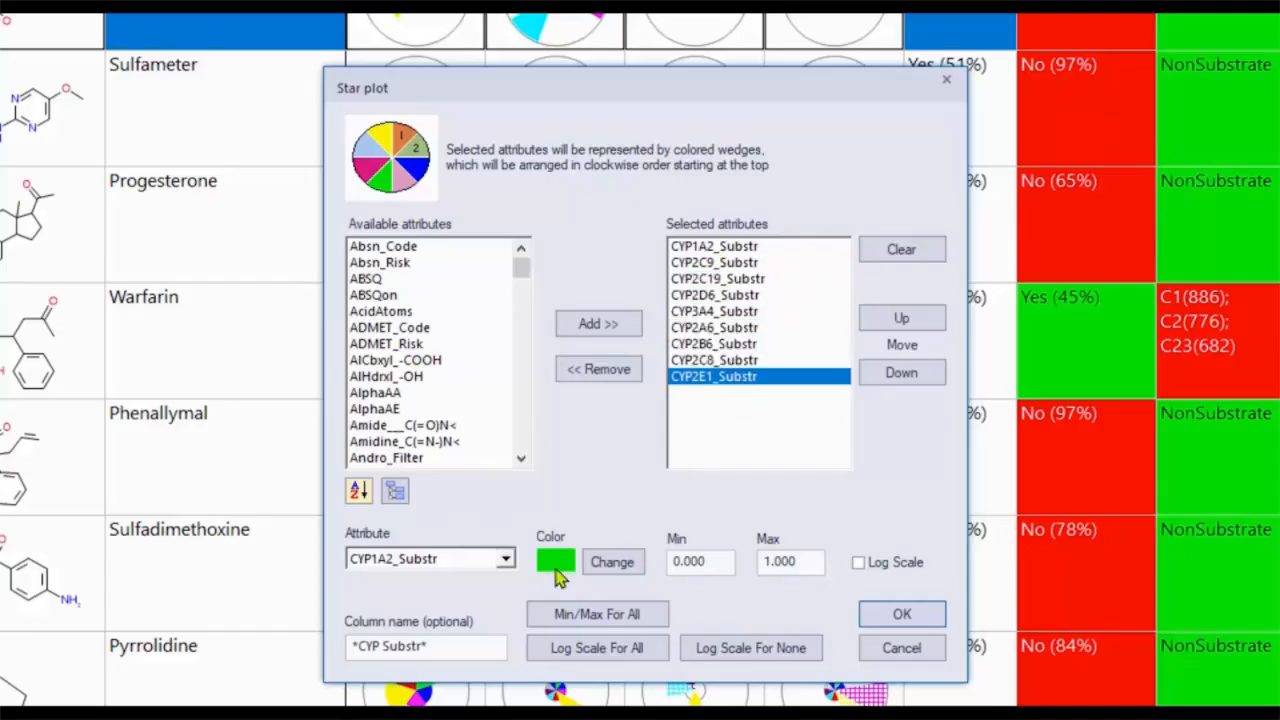
left_click(592, 566)
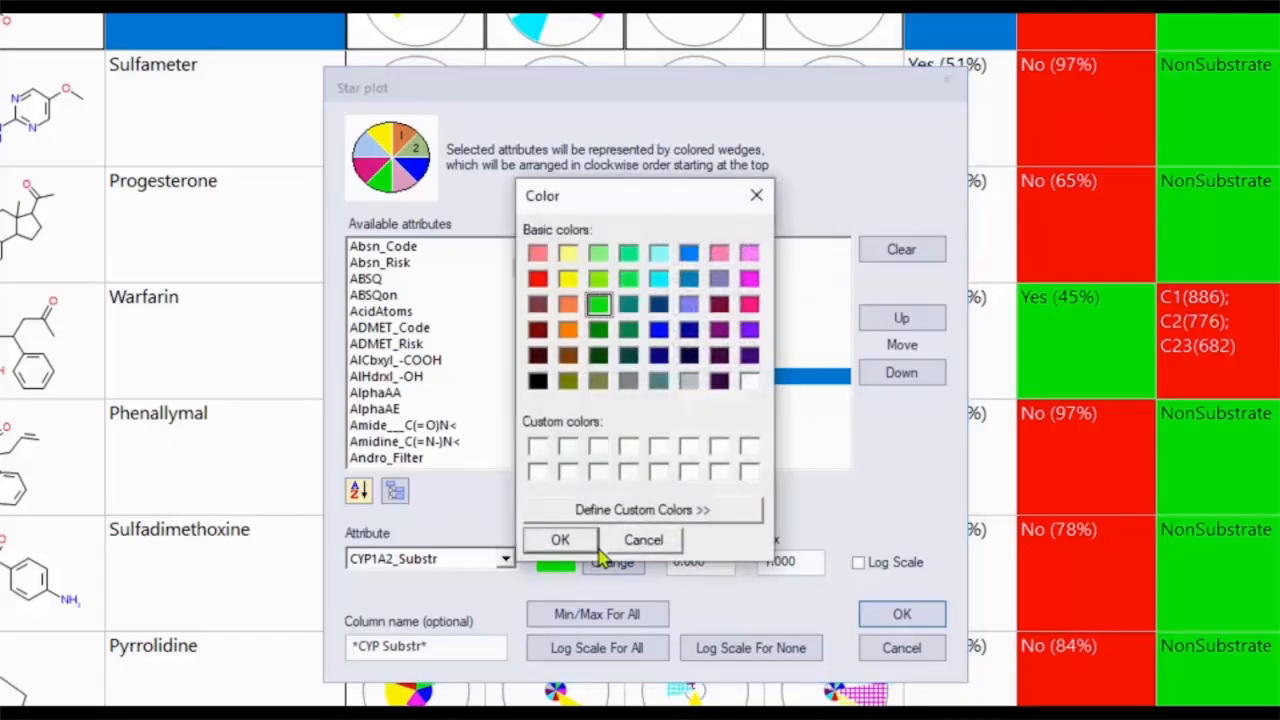
left_click(759, 197)
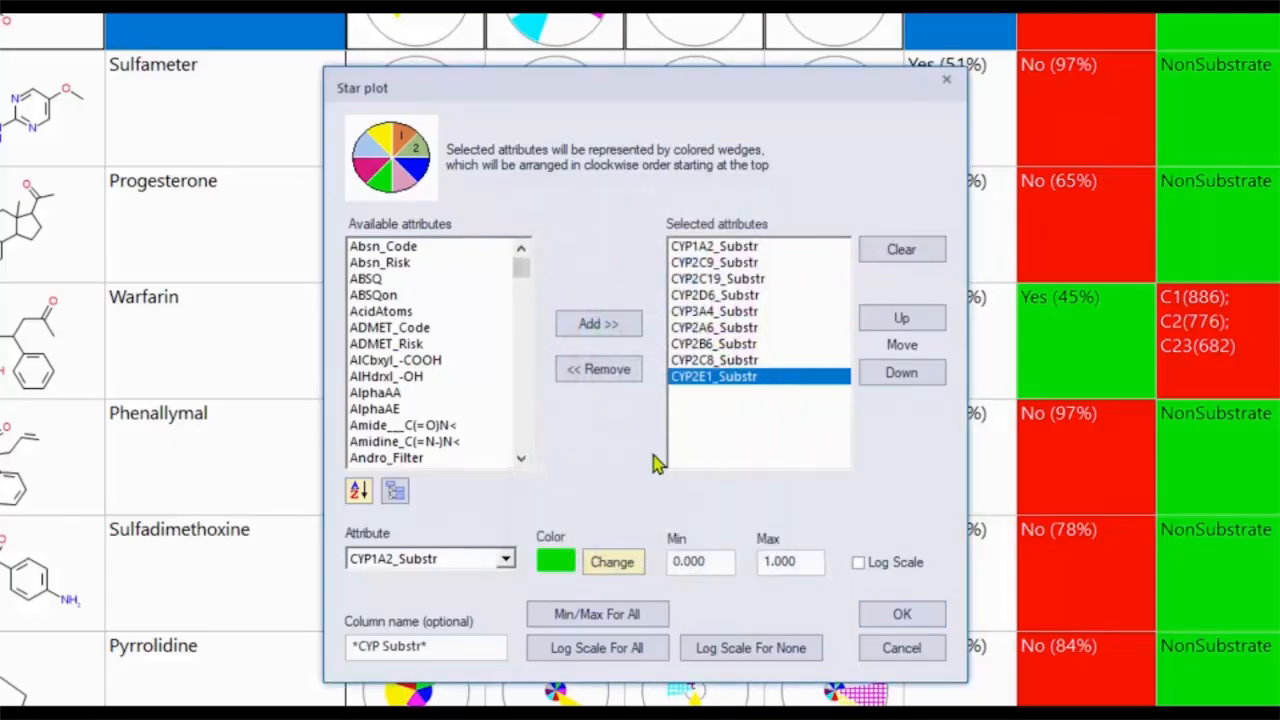
left_click(898, 647)
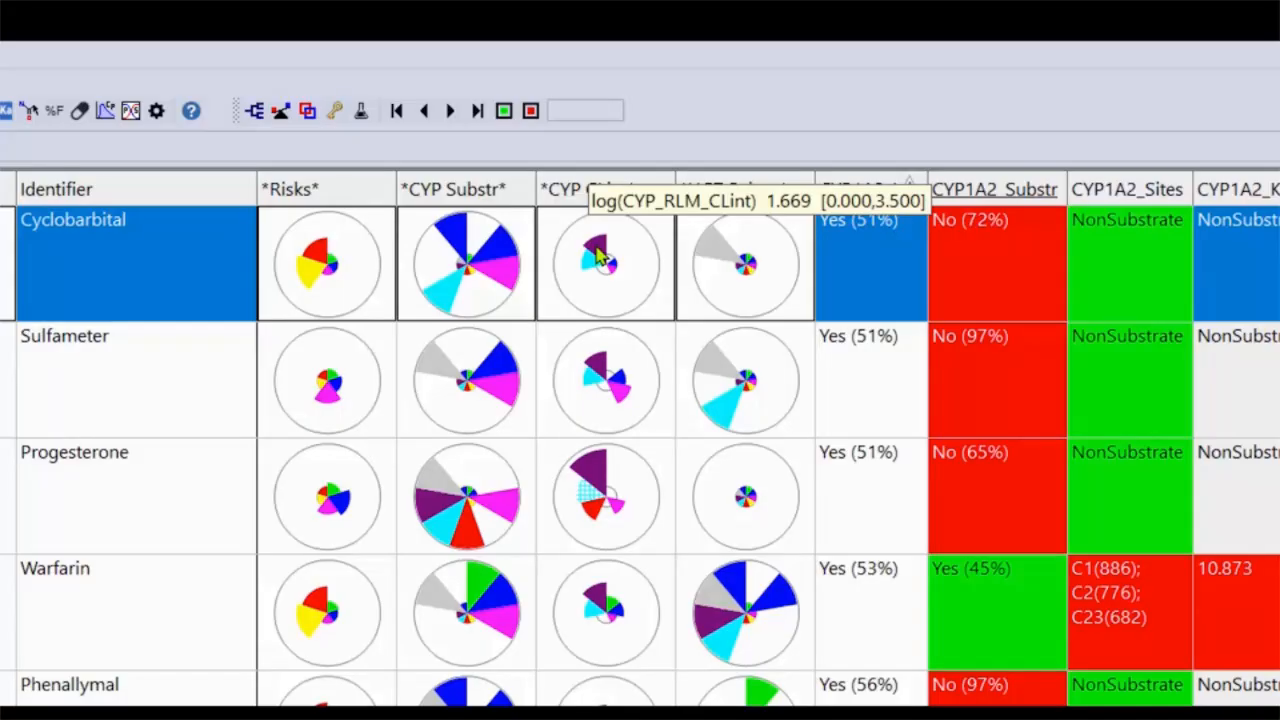
Review the *CYP CLint* star plot's selected attributes and its log scale setting, discarding any changes.
right_click(598, 194)
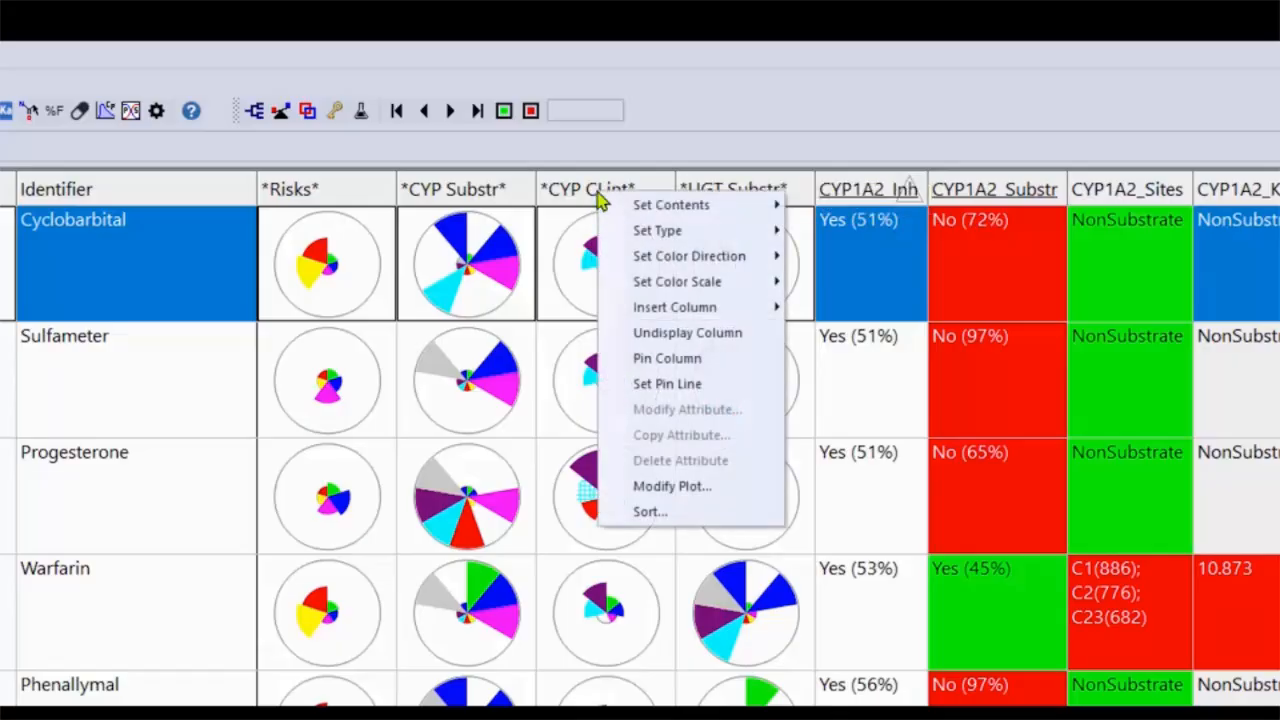
left_click(672, 486)
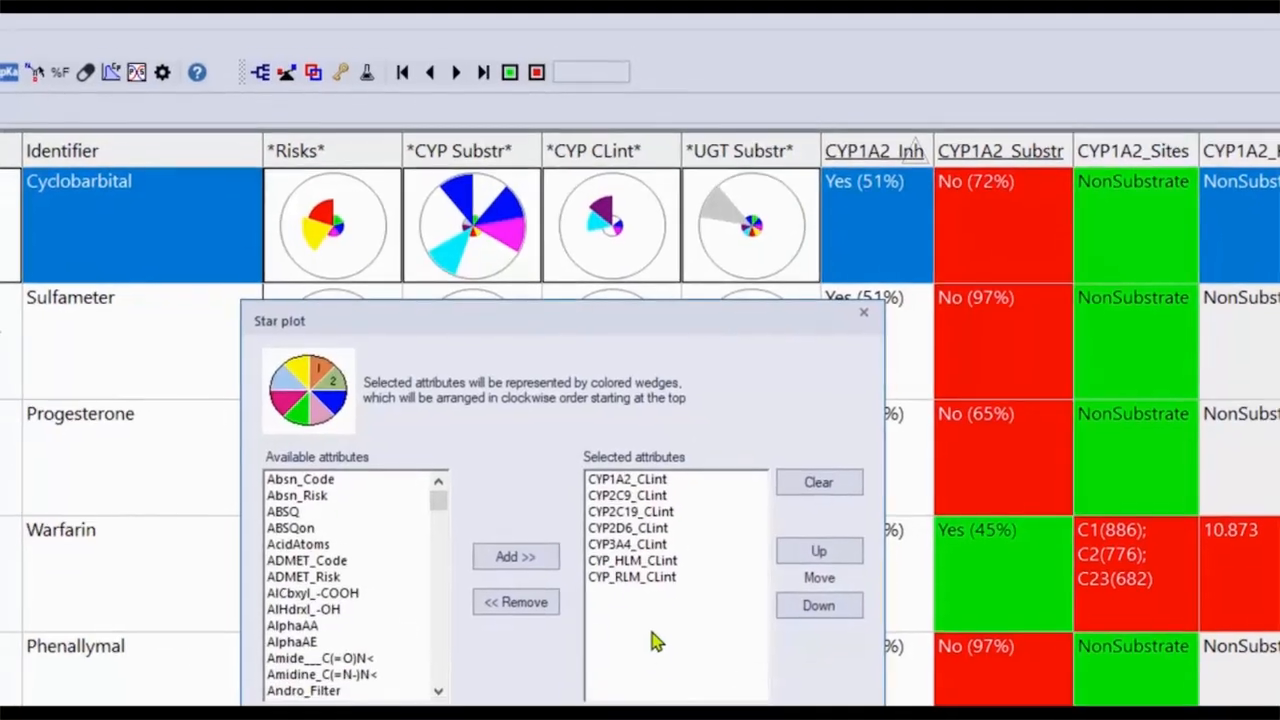
left_click(662, 625)
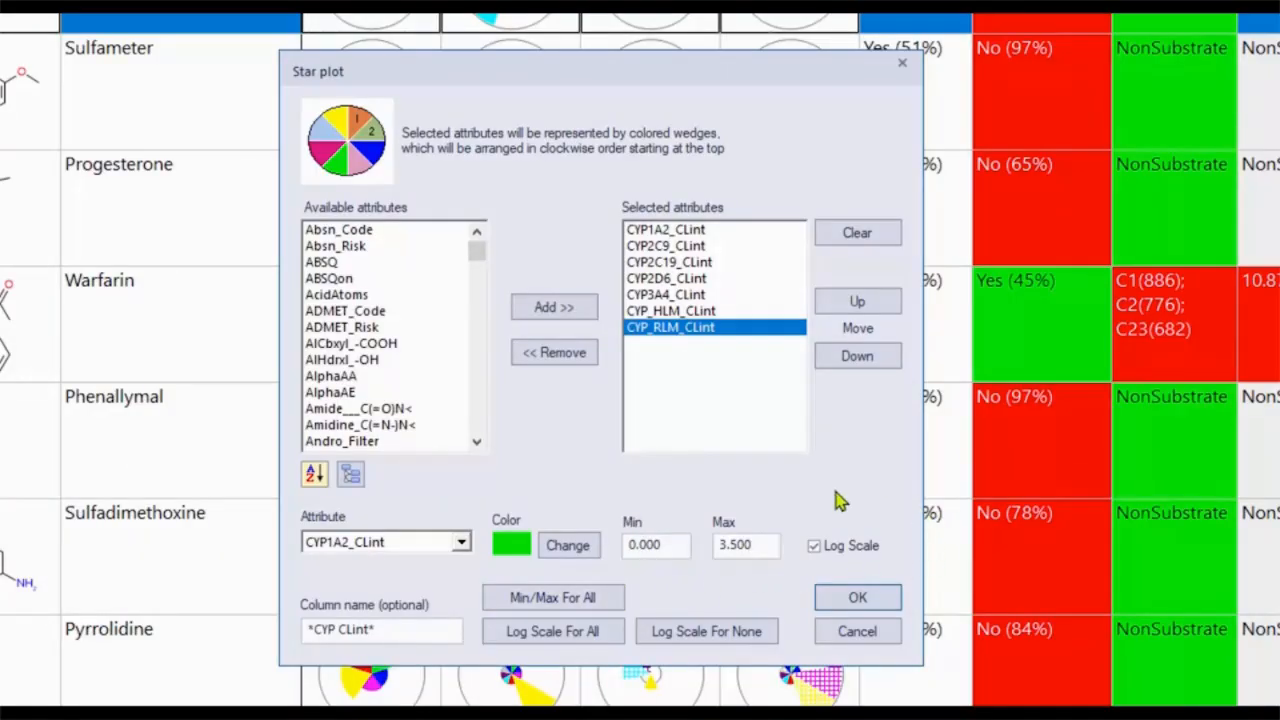
left_click(812, 545)
left_click(853, 632)
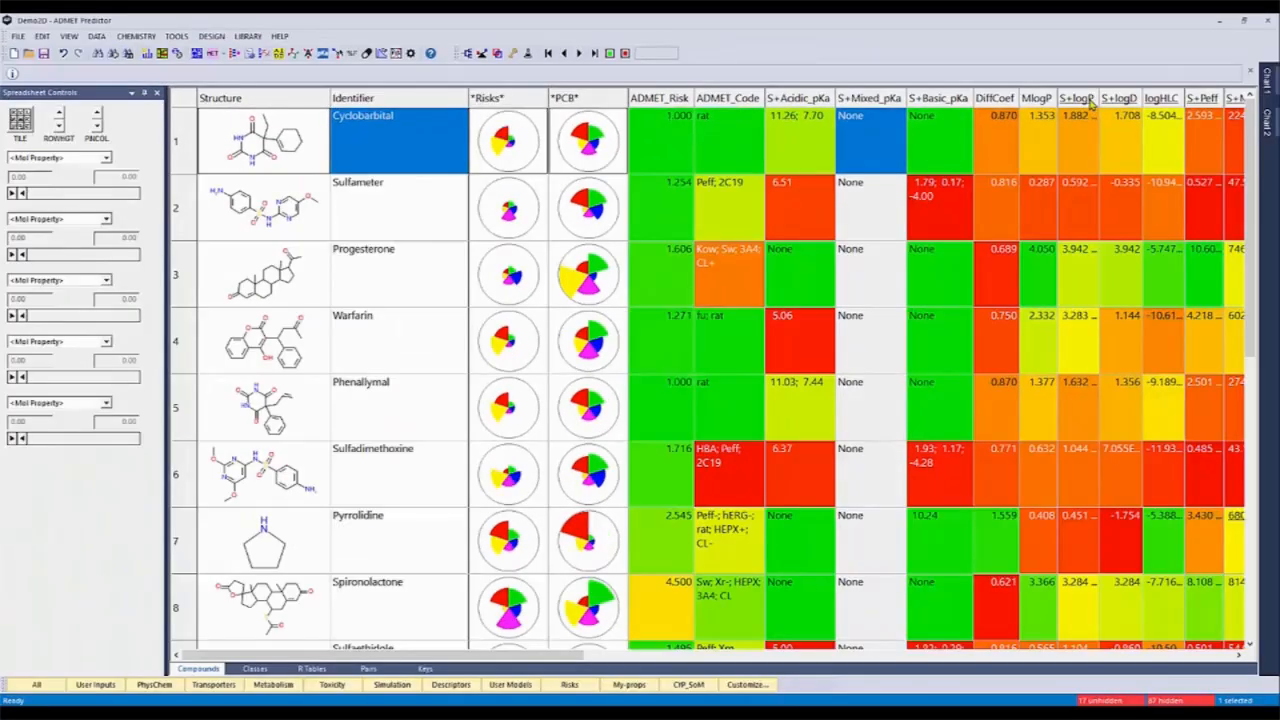
Sort the compounds by S+logP in descending order and examine the S+Sw and S+logP wedges in the *PCB* star plots.
left_click(1090, 103)
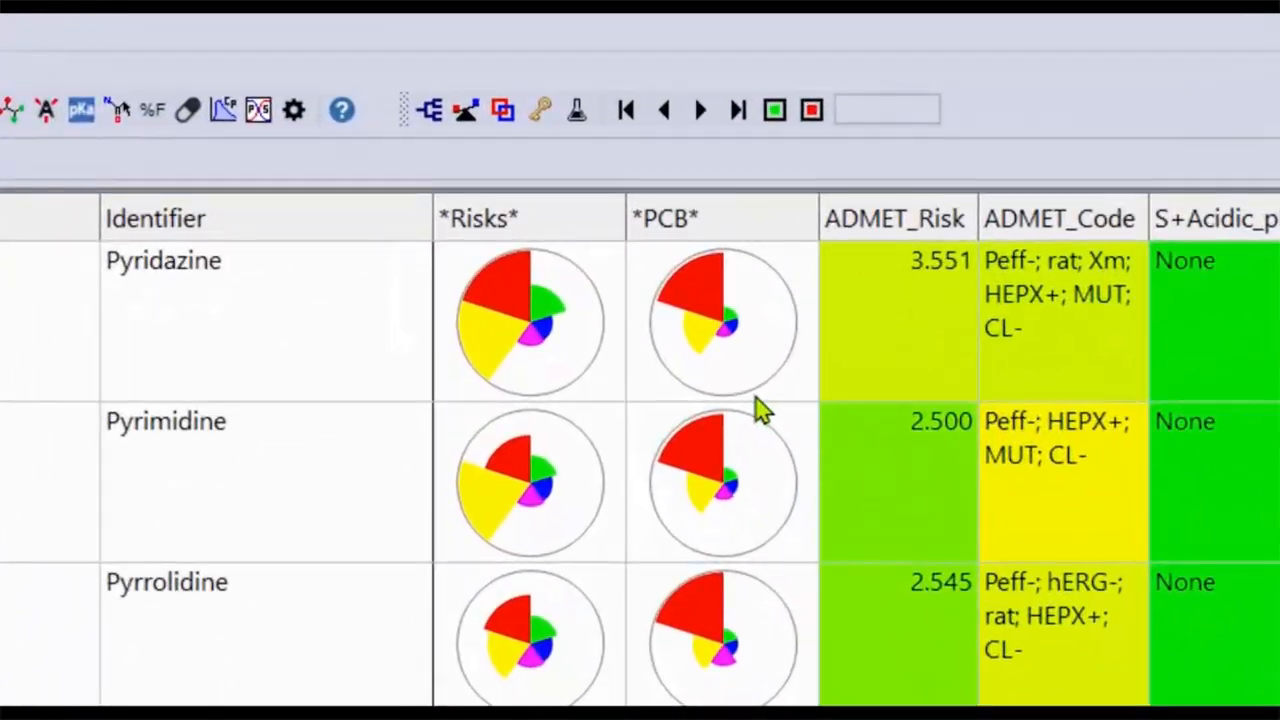
mouse_move(731, 362)
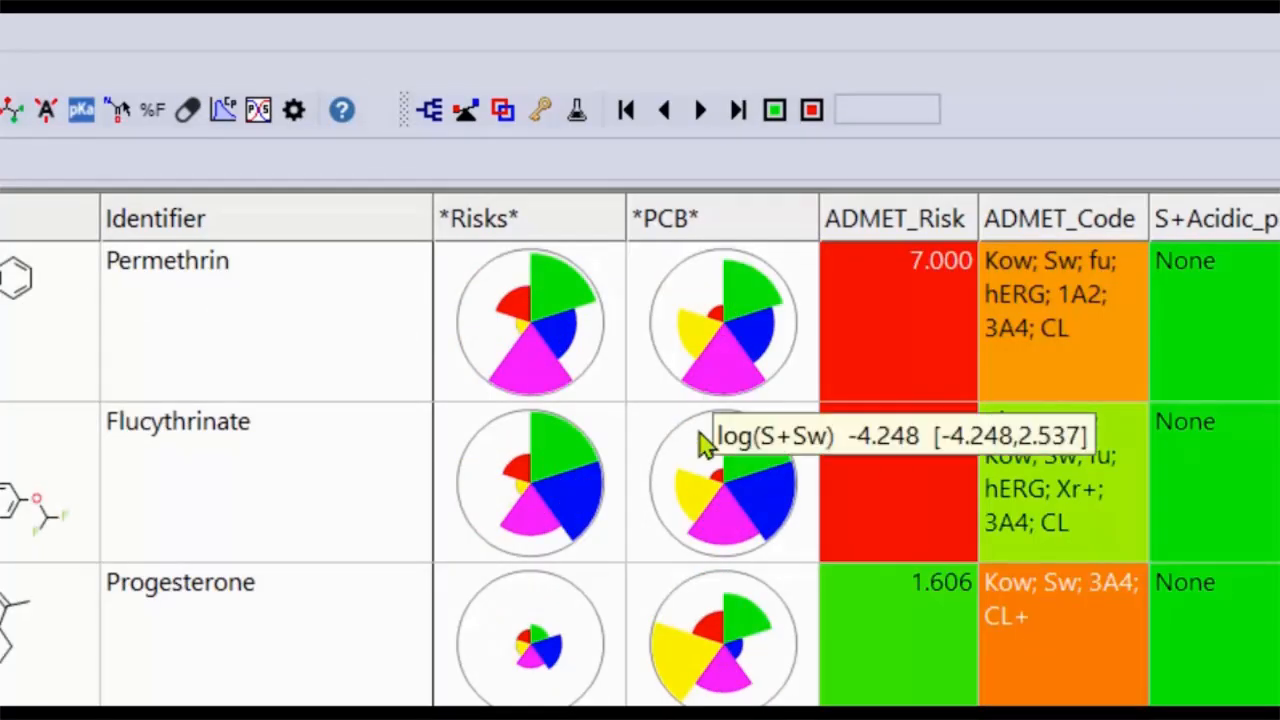
mouse_move(714, 368)
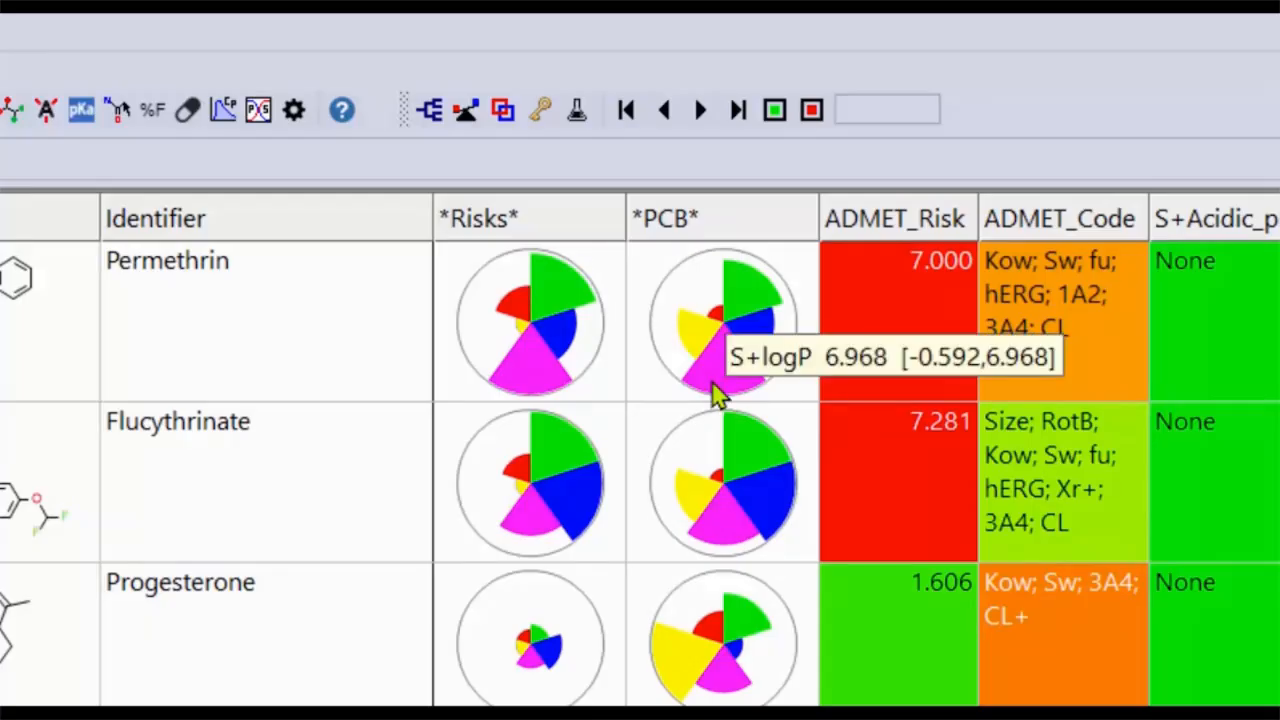
Start inserting a star plot column at ADMET_Risk and add Absn_Risk as its first attribute.
right_click(845, 226)
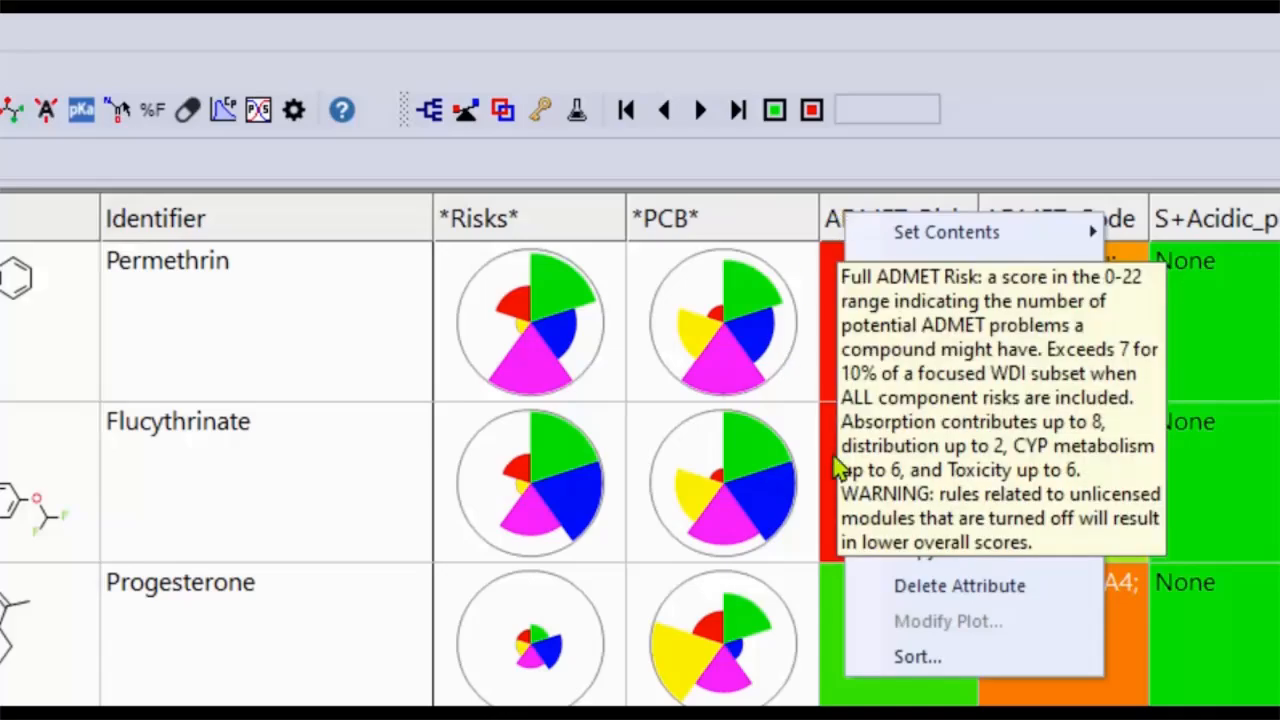
mouse_move(1091, 372)
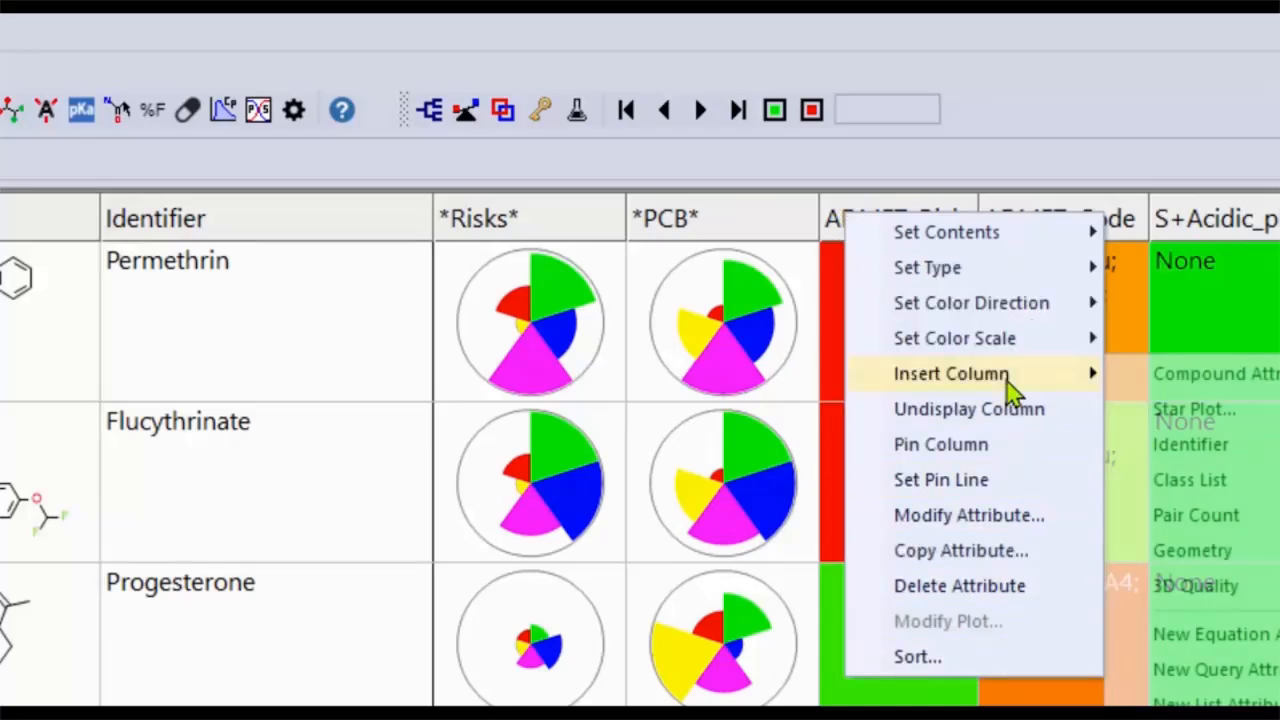
left_click(1210, 412)
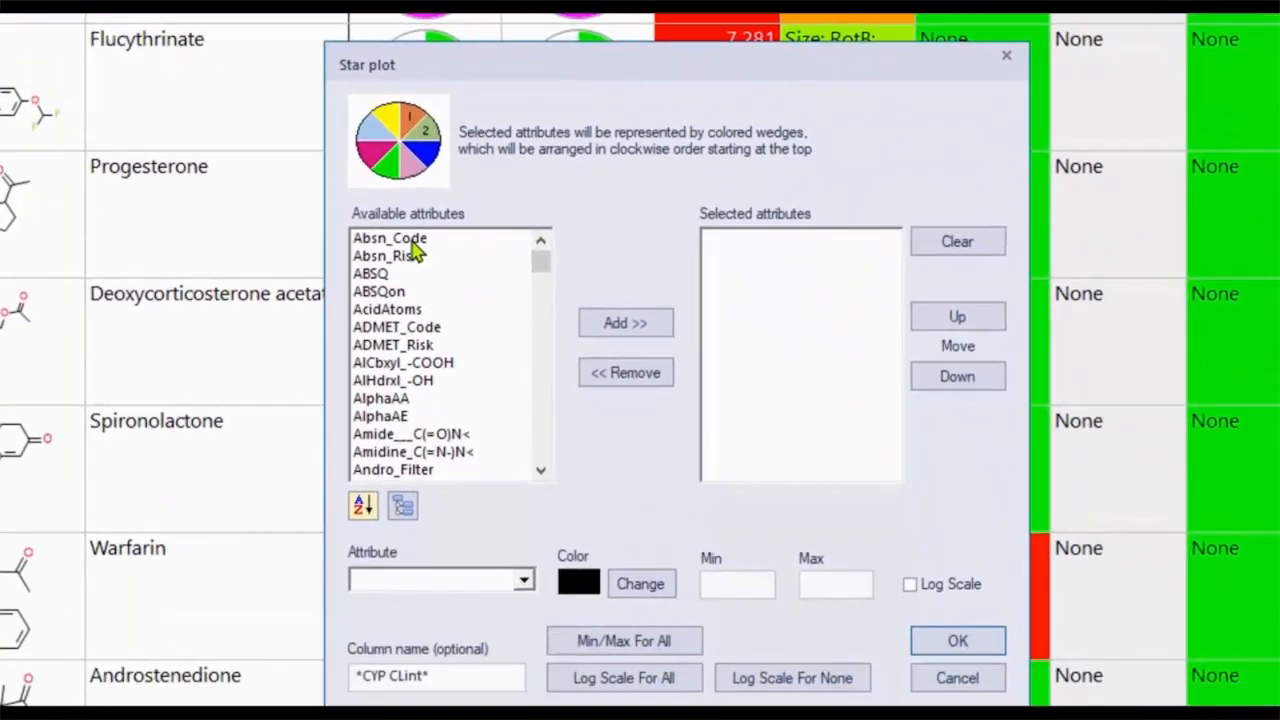
left_click(504, 633)
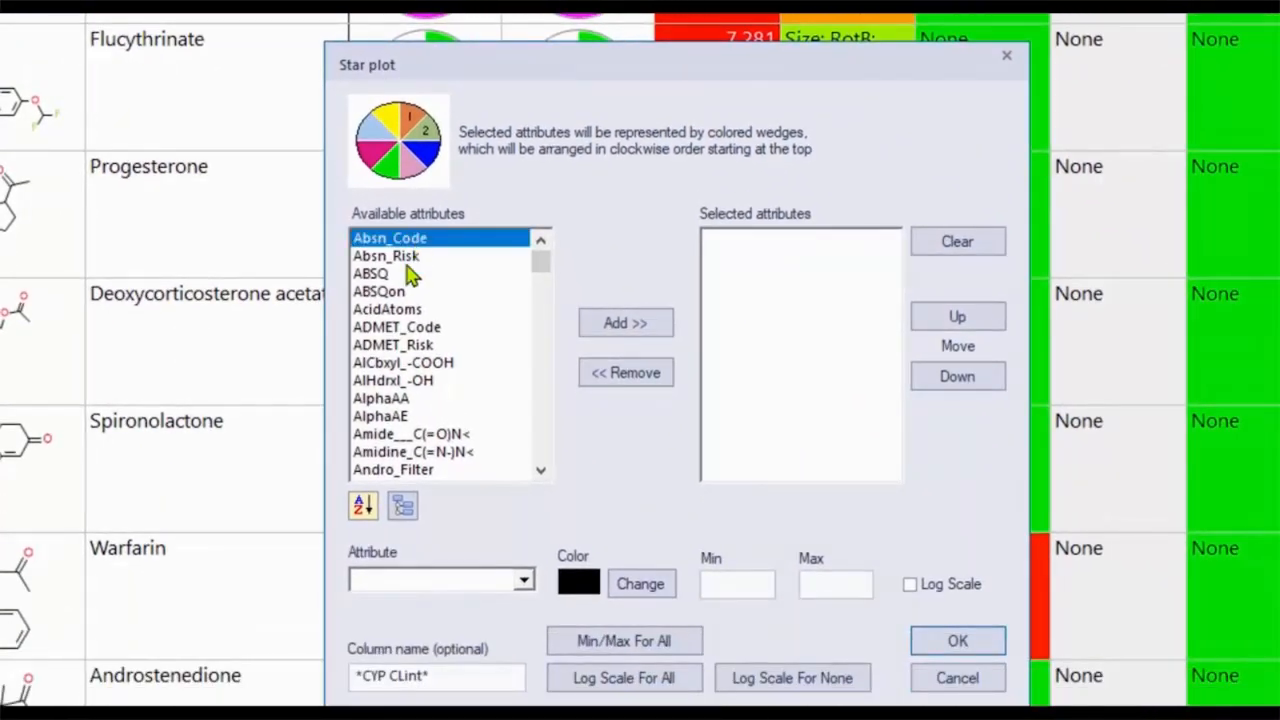
left_click(407, 263)
left_click(626, 332)
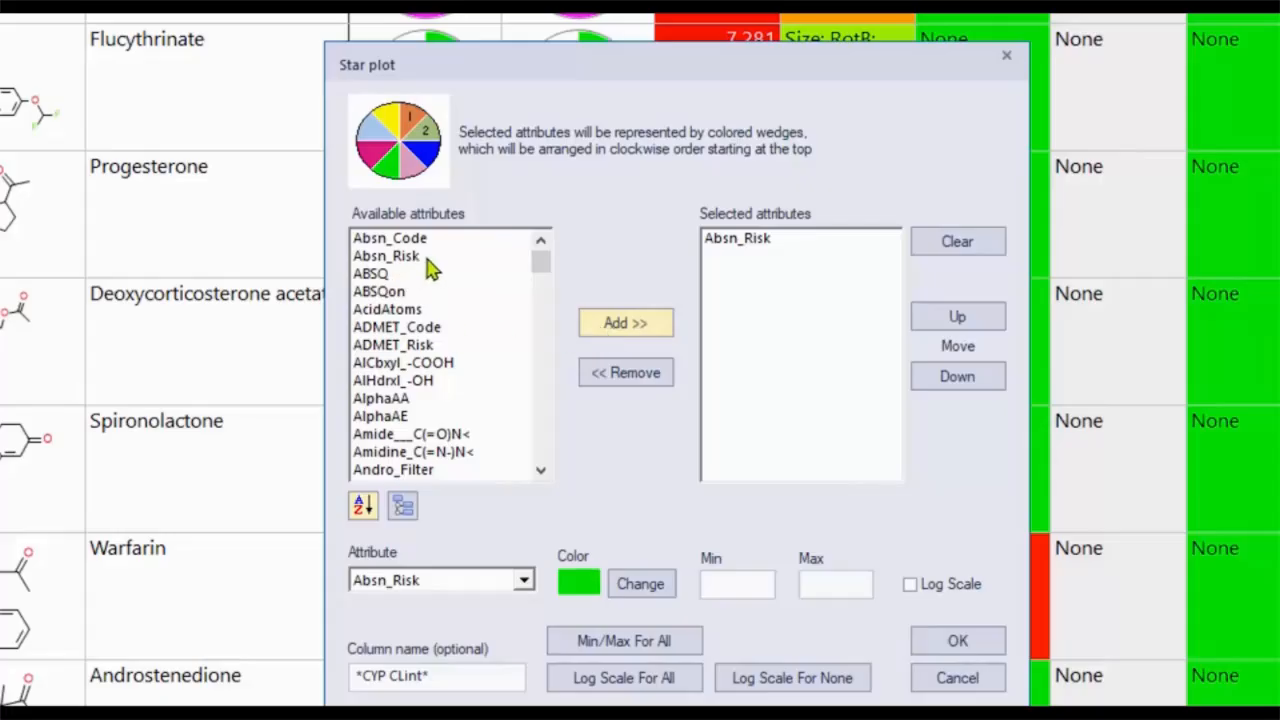
Set the Absn_Risk wedge color to red.
left_click(648, 590)
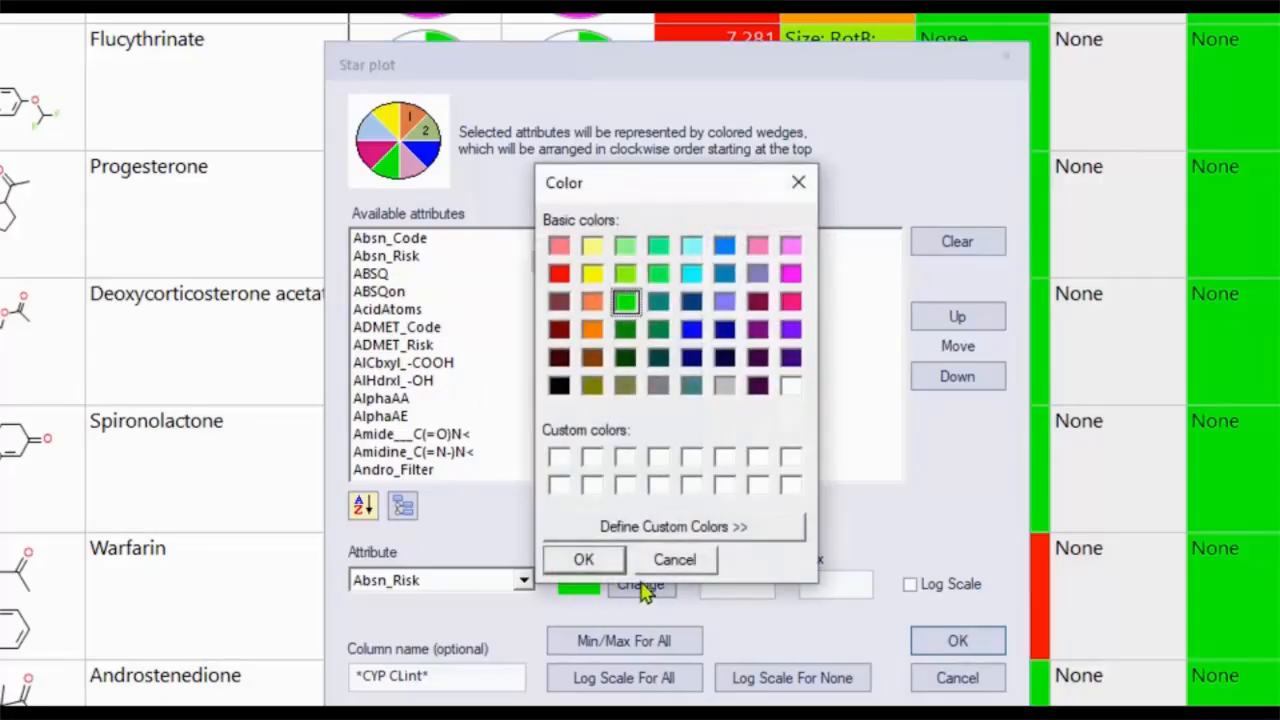
left_click(560, 276)
left_click(590, 559)
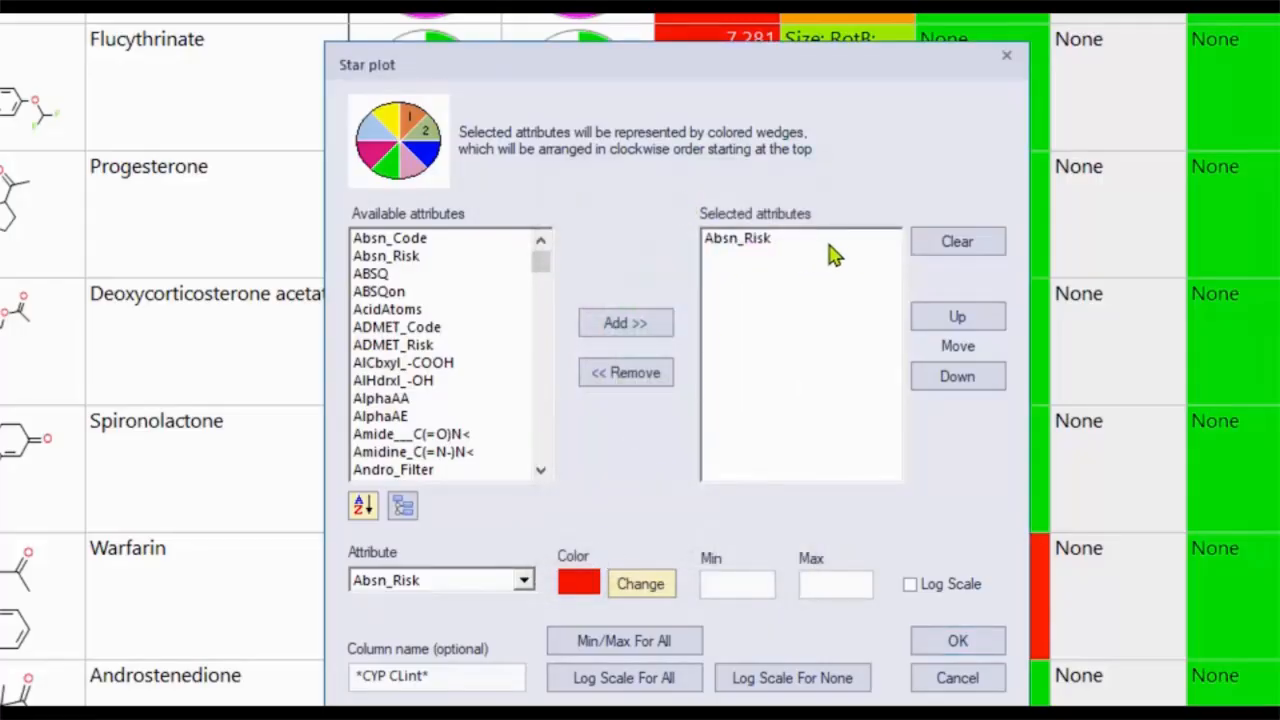
Add AlphaAA as the second star plot attribute and select it among the chosen attributes.
left_click(380, 400)
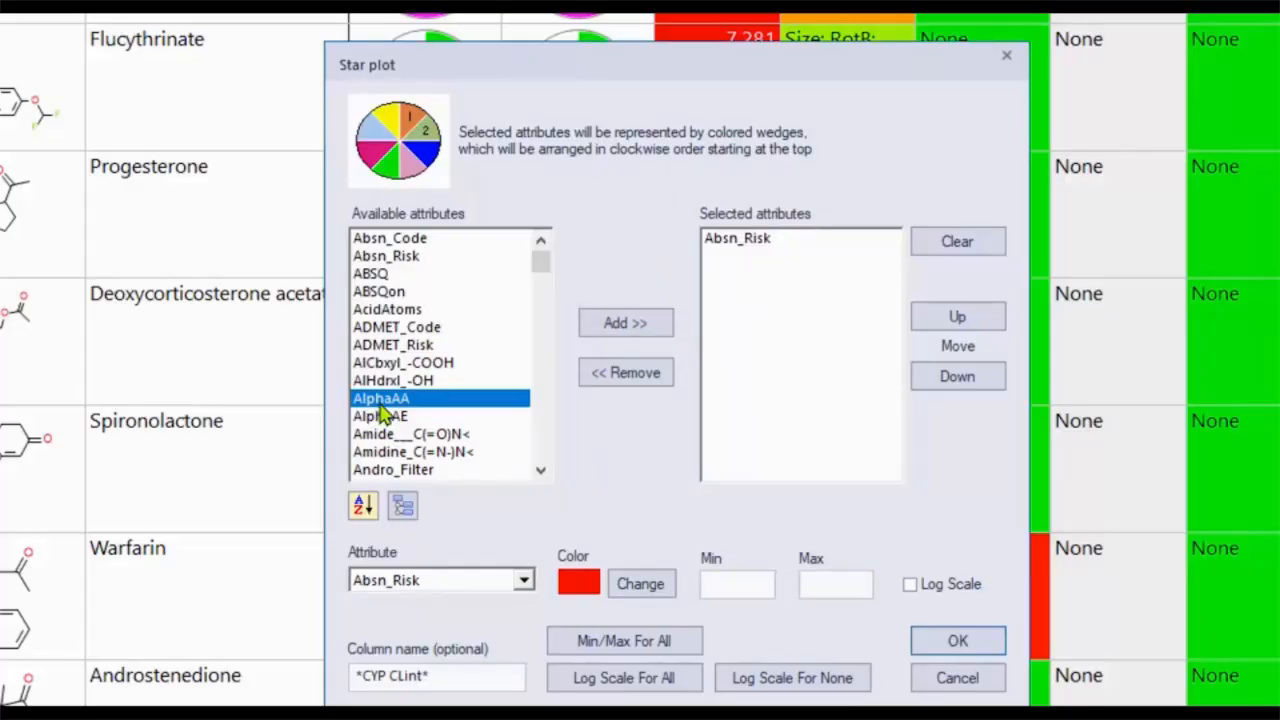
left_click(632, 324)
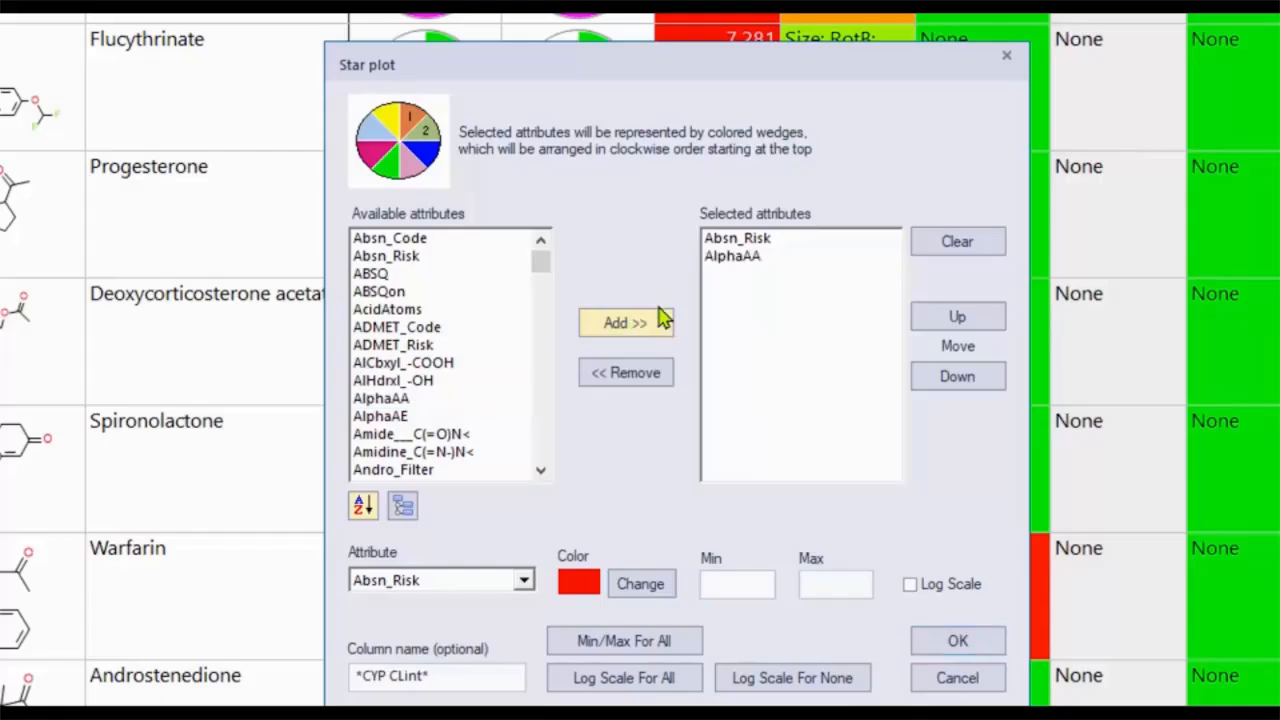
left_click(716, 262)
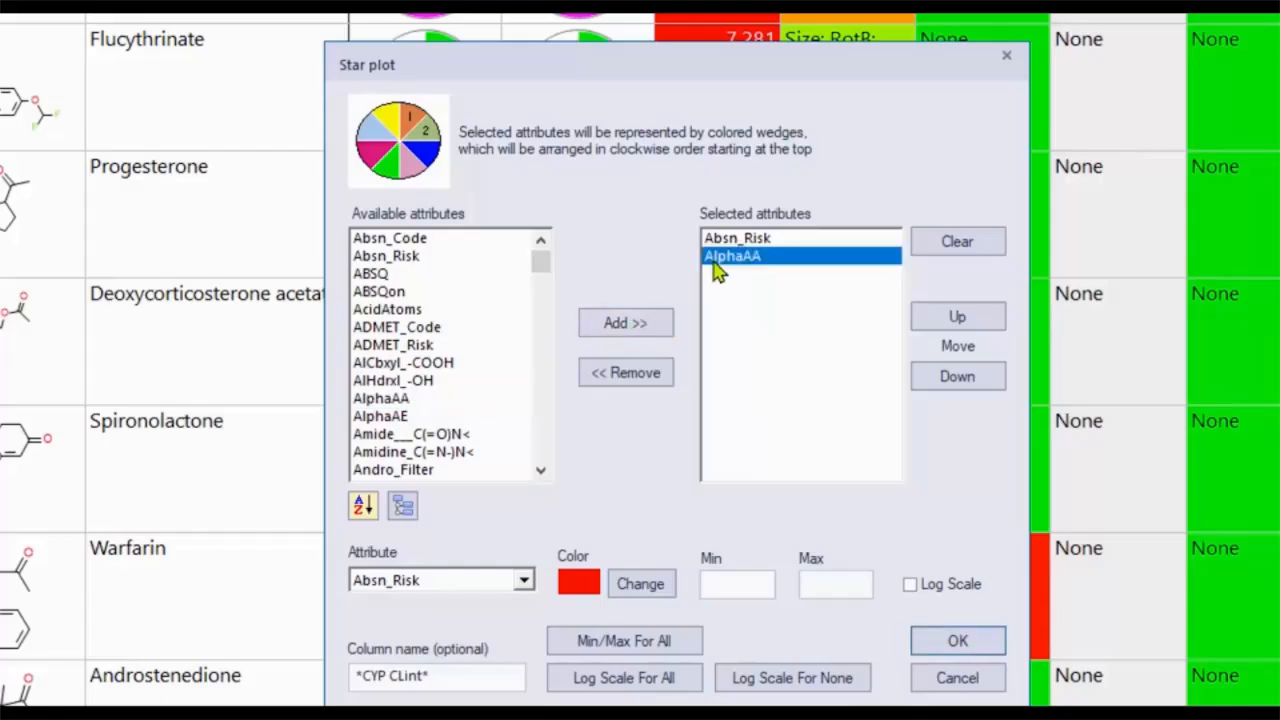
Set the wedge color of the current attribute, Absn_Risk, to dark purple.
left_click(640, 588)
left_click(791, 358)
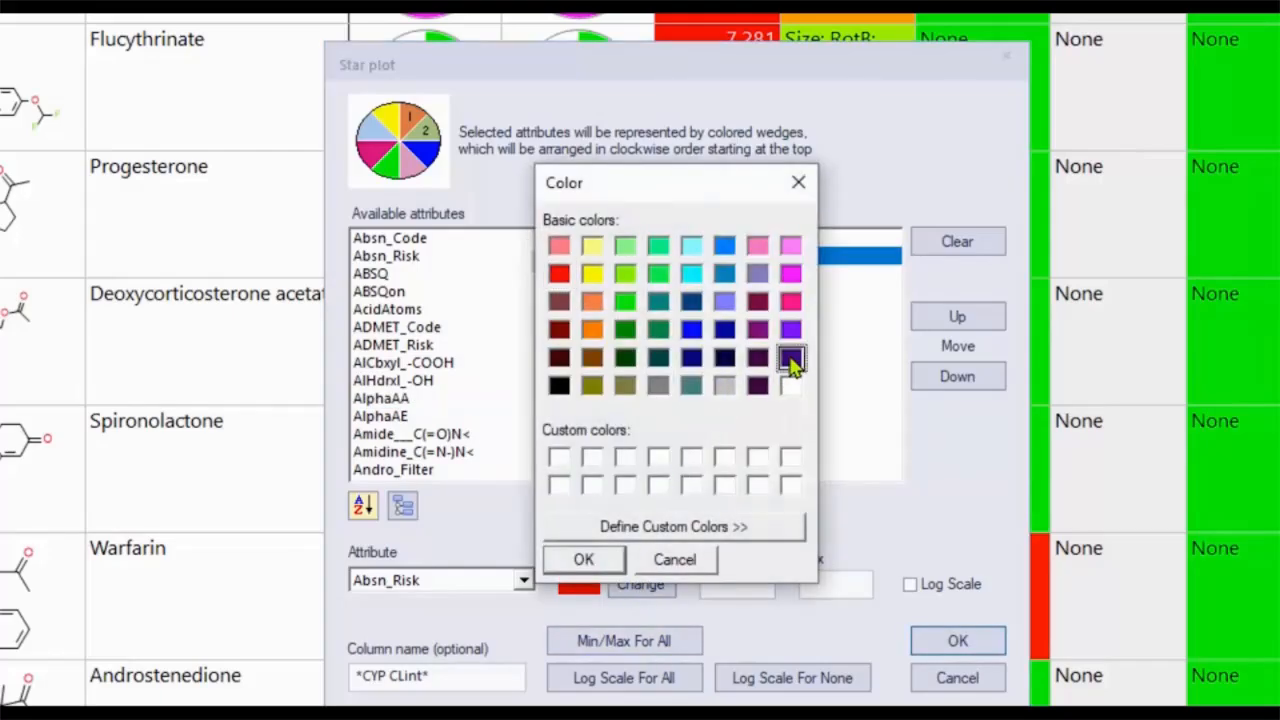
left_click(940, 640)
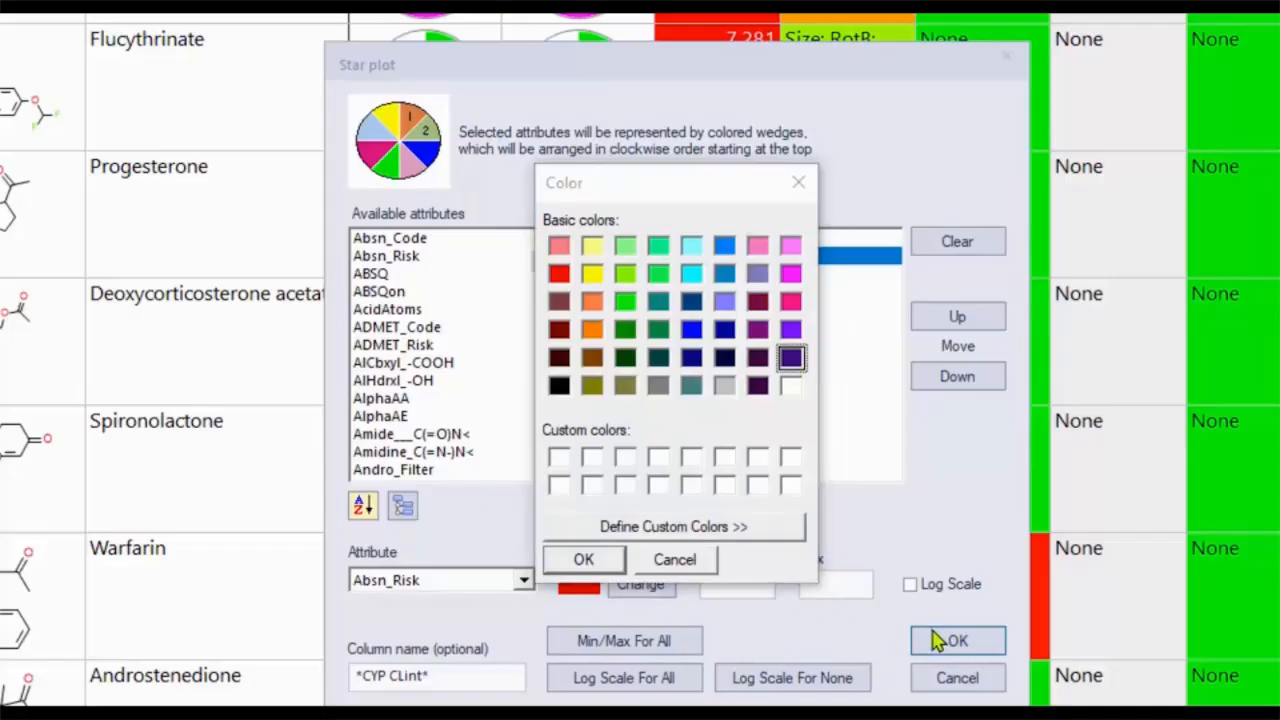
left_click(583, 561)
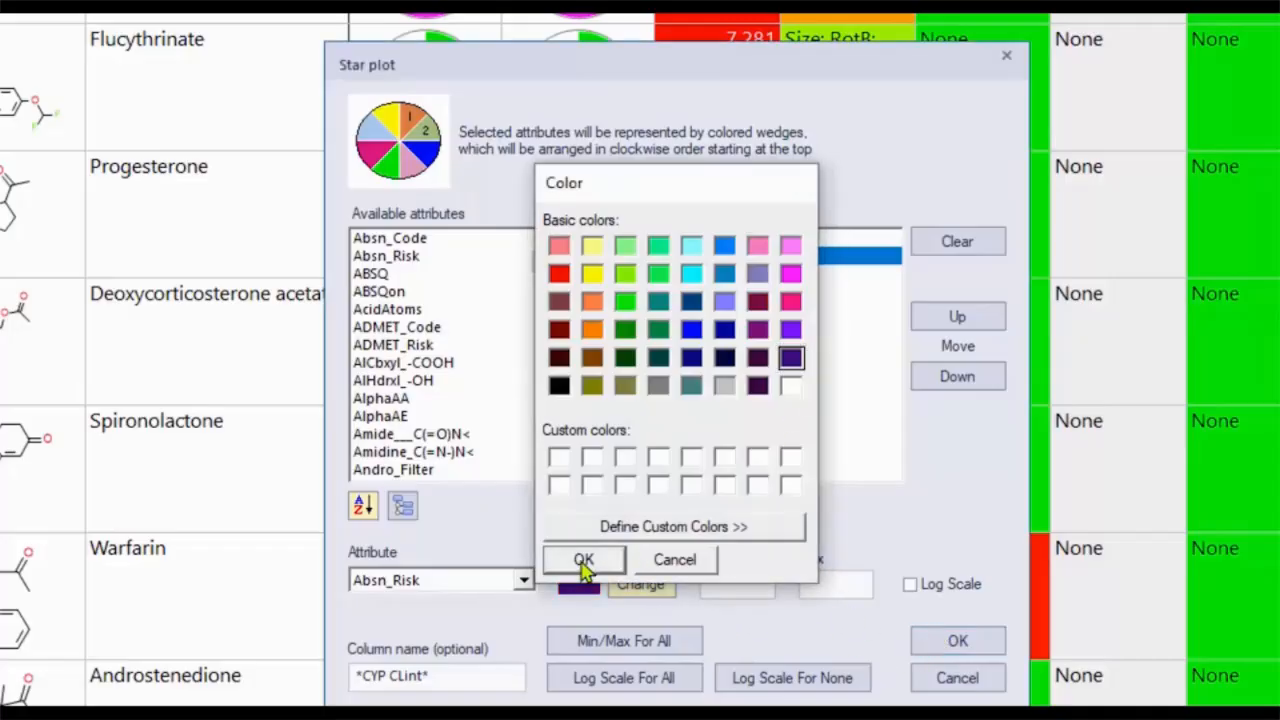
Create the star plot column and examine Permethrin's AlphaAA and Absn_Risk wedges in it.
left_click(935, 650)
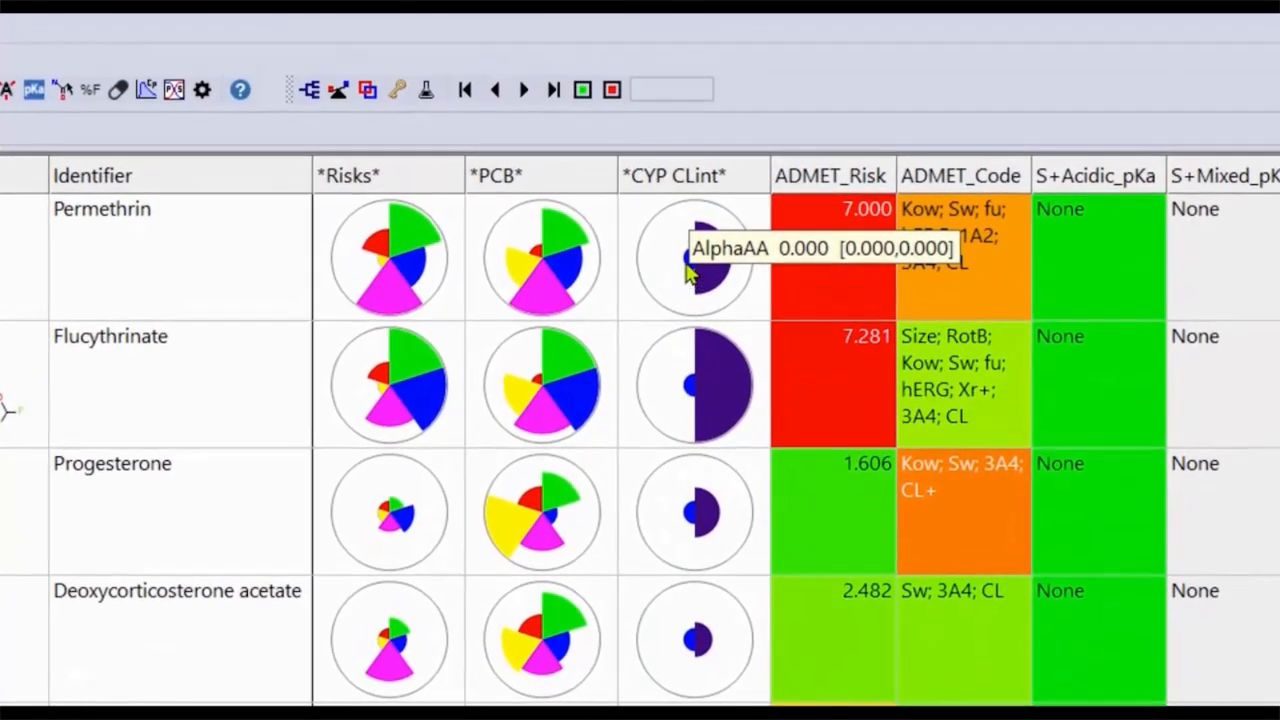
mouse_move(702, 266)
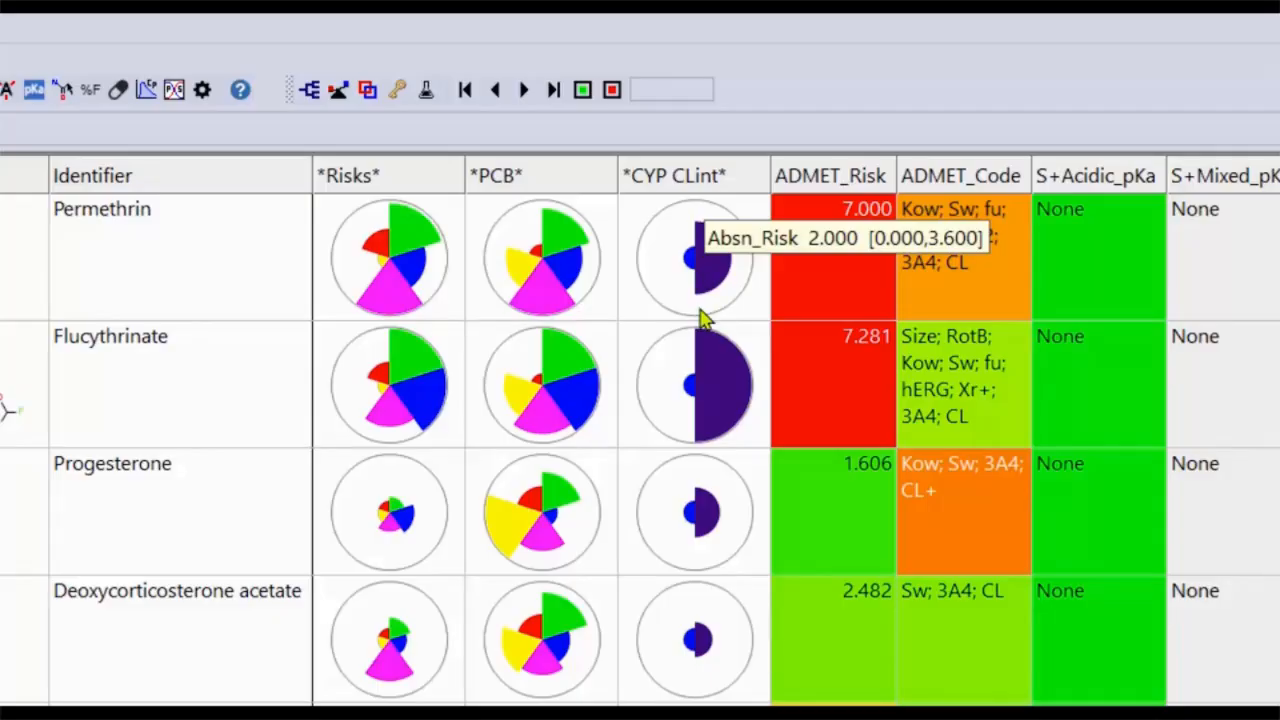
mouse_move(728, 390)
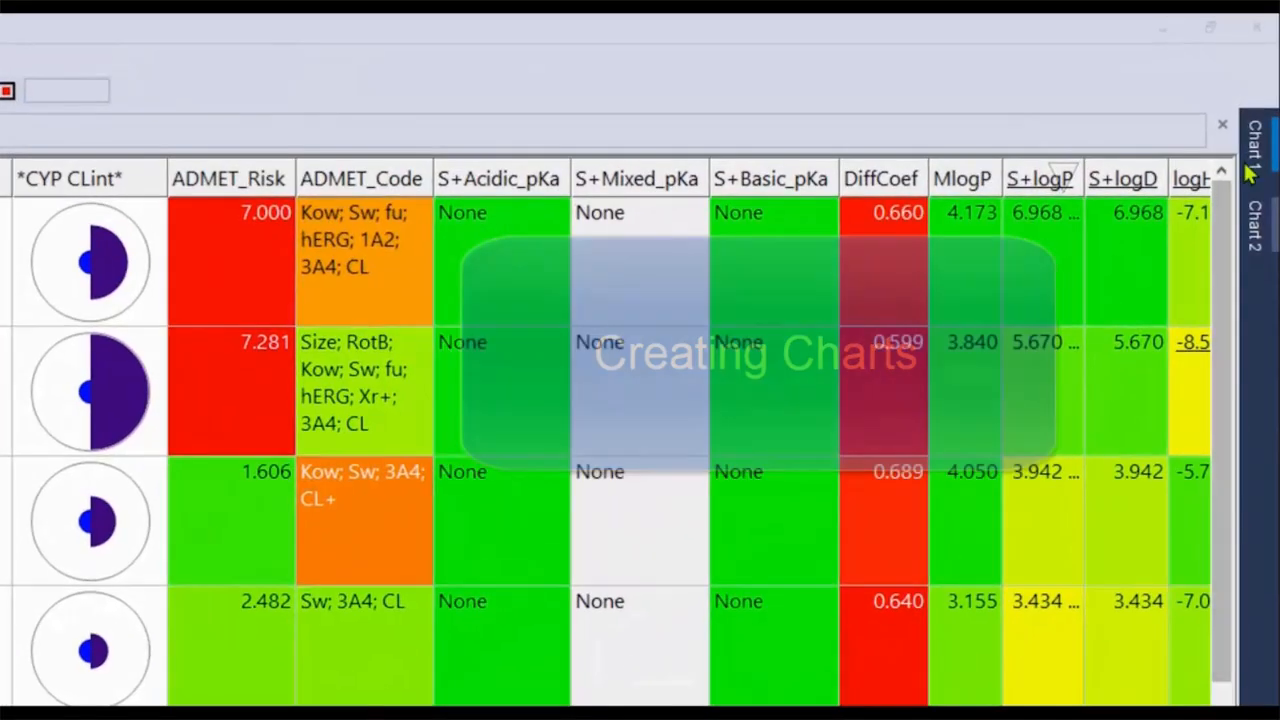
Pin Chart 1 open, undock it as a floating window, then widen and position it over the spreadsheet.
left_click(1249, 170)
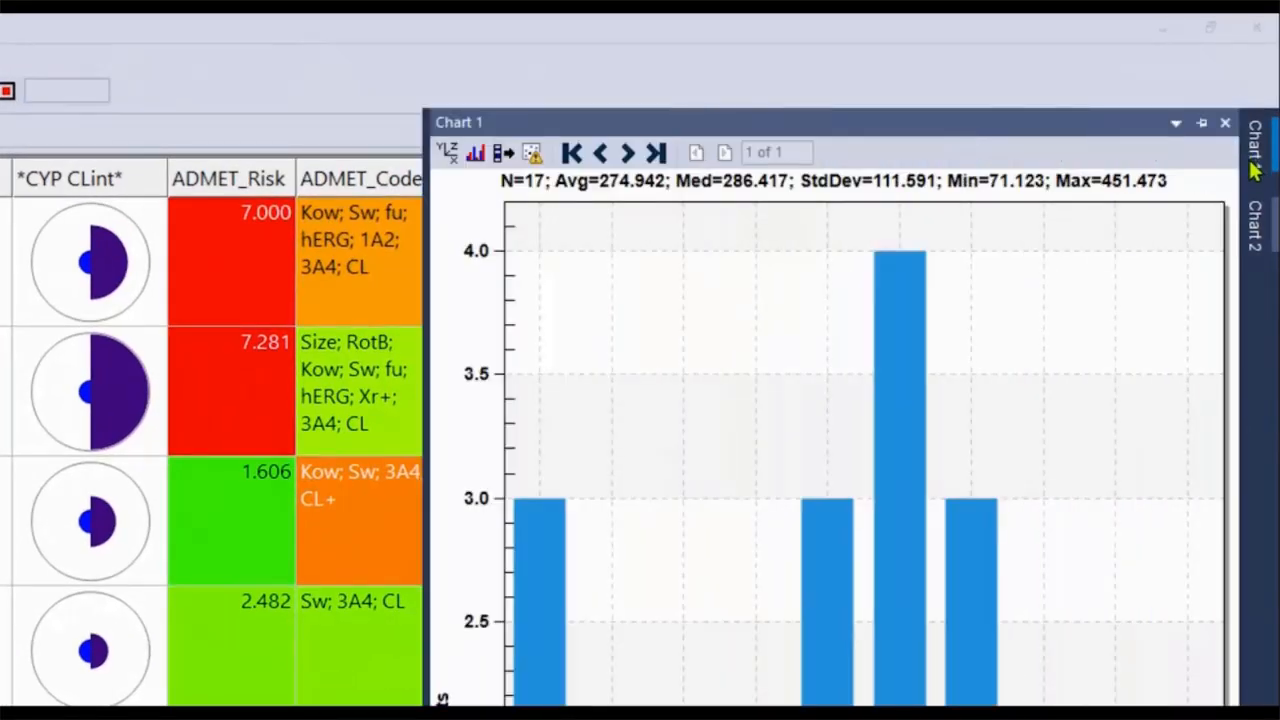
left_click(1203, 122)
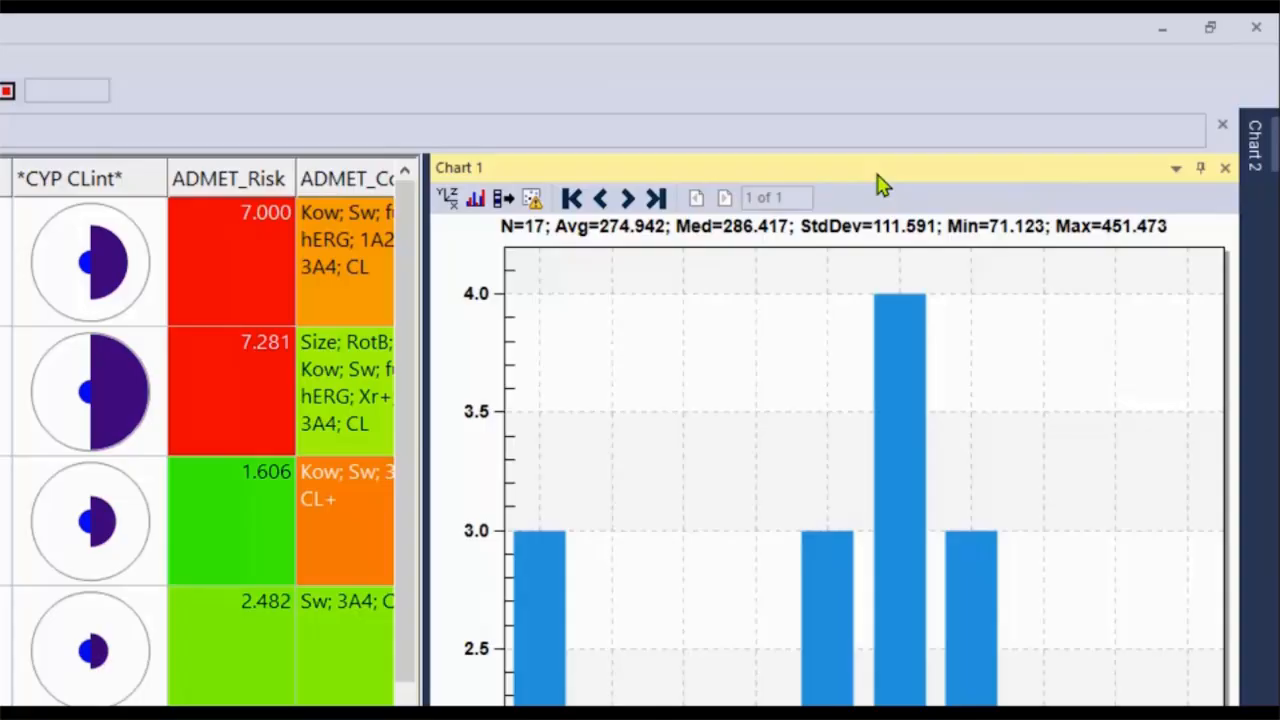
left_click_drag(876, 182, 44, 248)
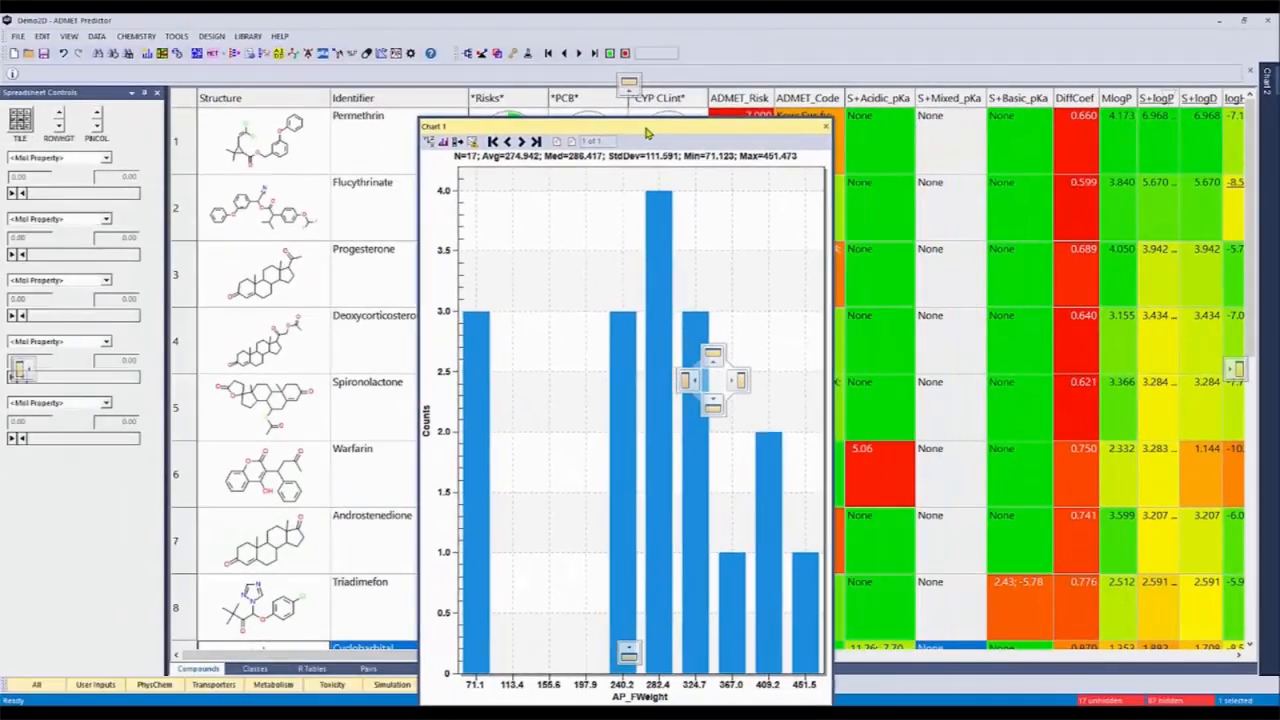
left_click_drag(646, 133, 641, 62)
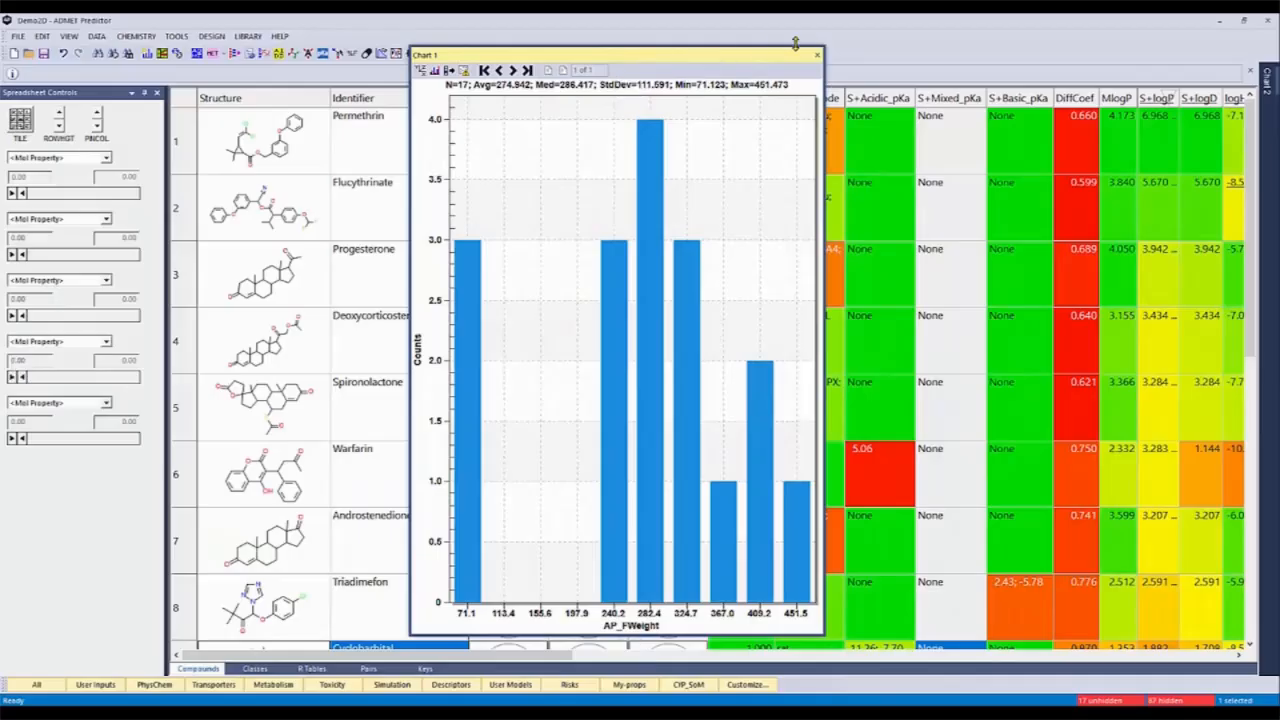
left_click_drag(825, 47, 955, 228)
left_click_drag(814, 241, 791, 152)
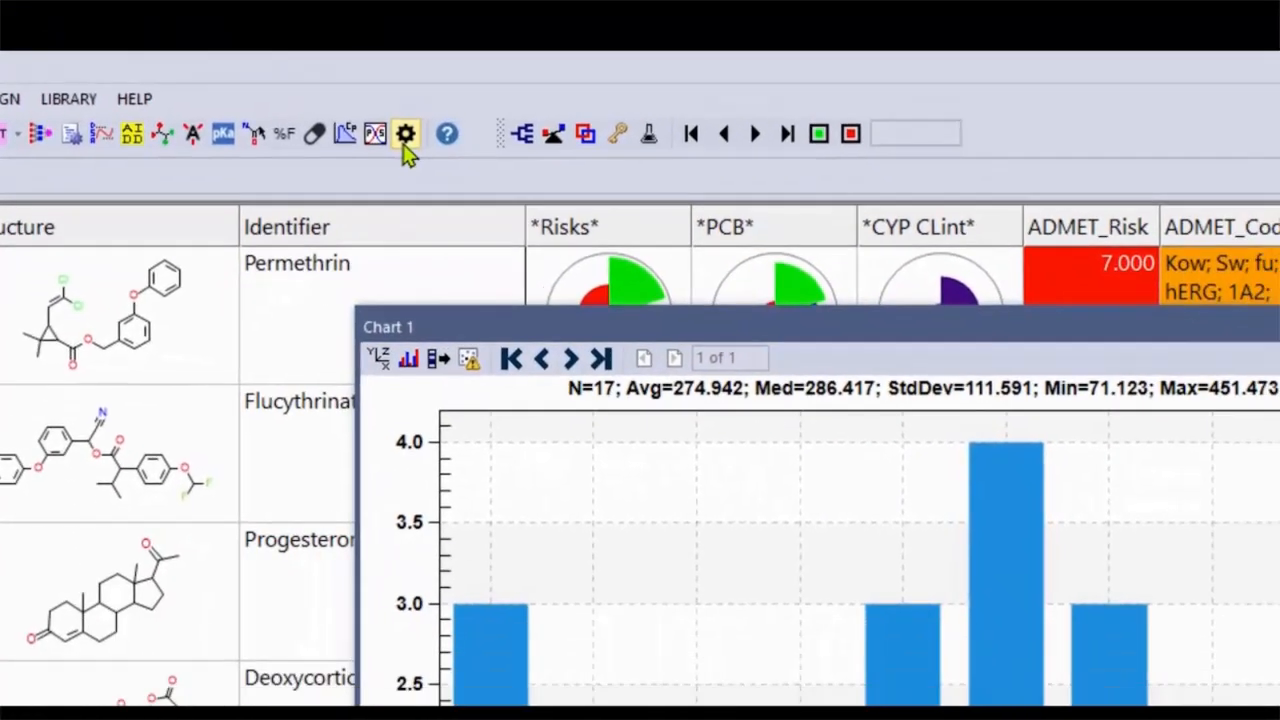
Examine the startup chart types and chart background options in the application's display settings, leaving the settings as they are.
left_click(464, 241)
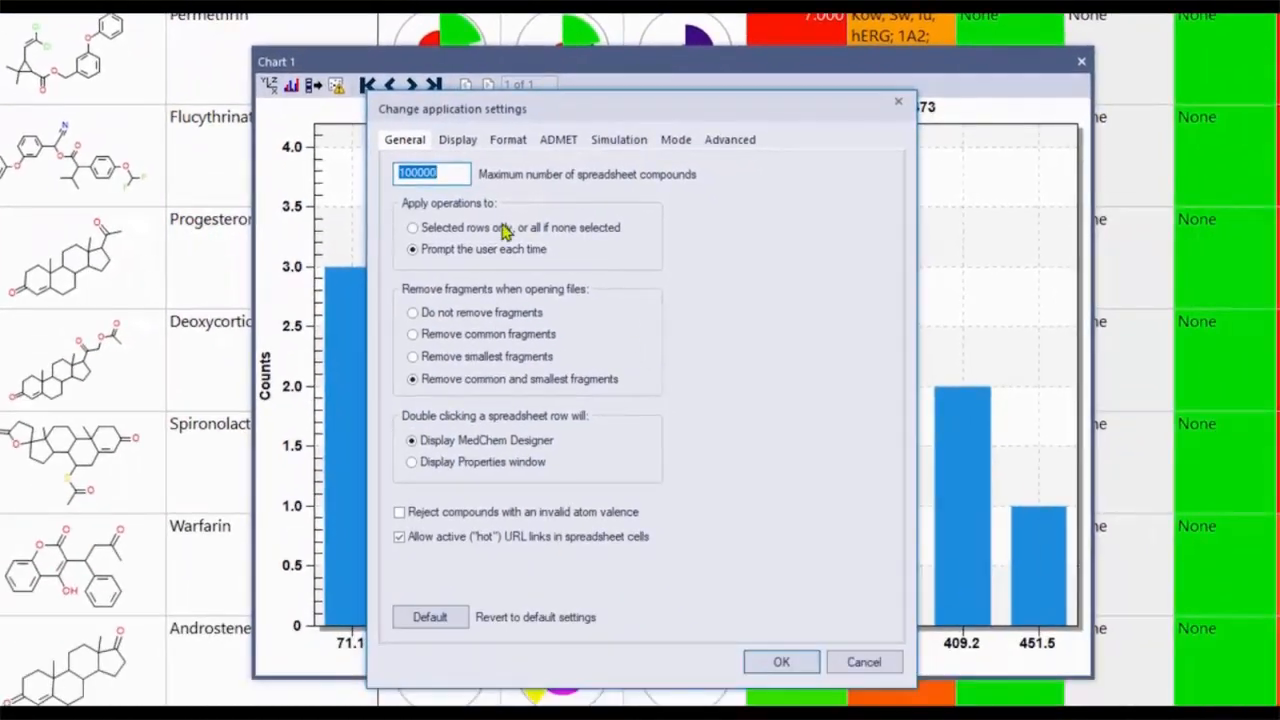
left_click(458, 148)
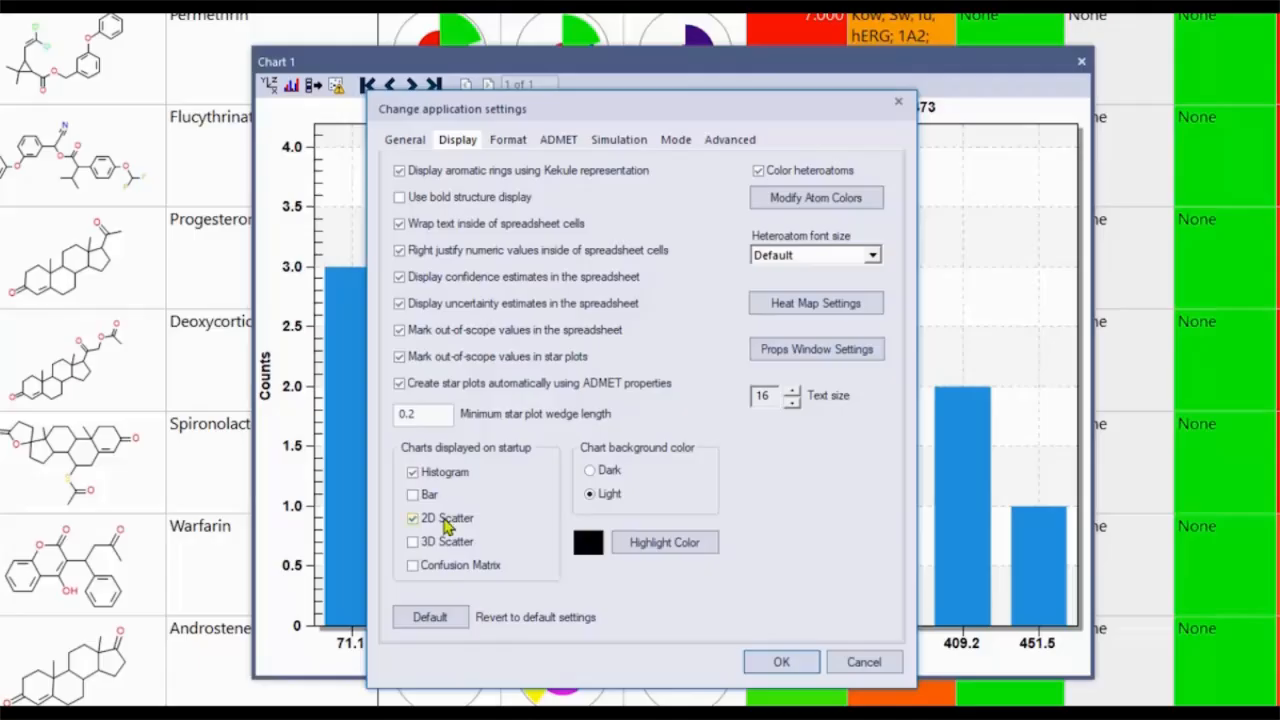
left_click(886, 668)
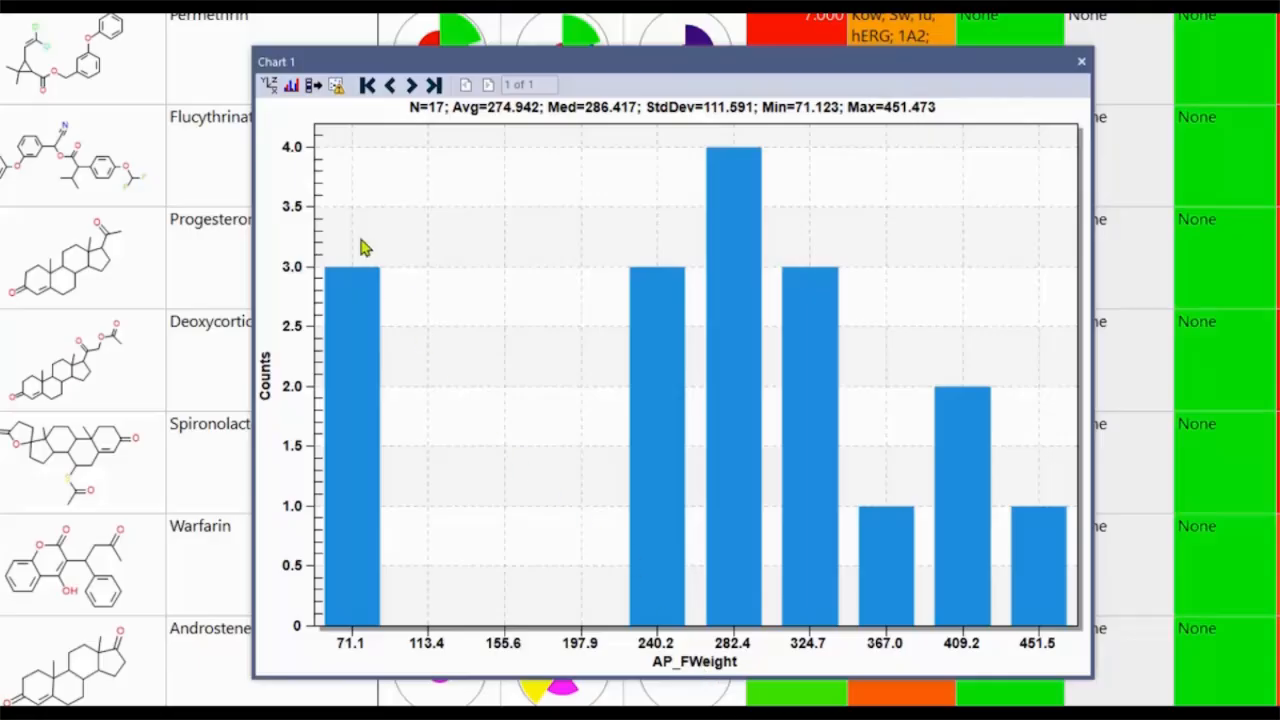
Open the Modify chart settings for the histogram and look through the list of attributes that can be plotted.
left_click(265, 89)
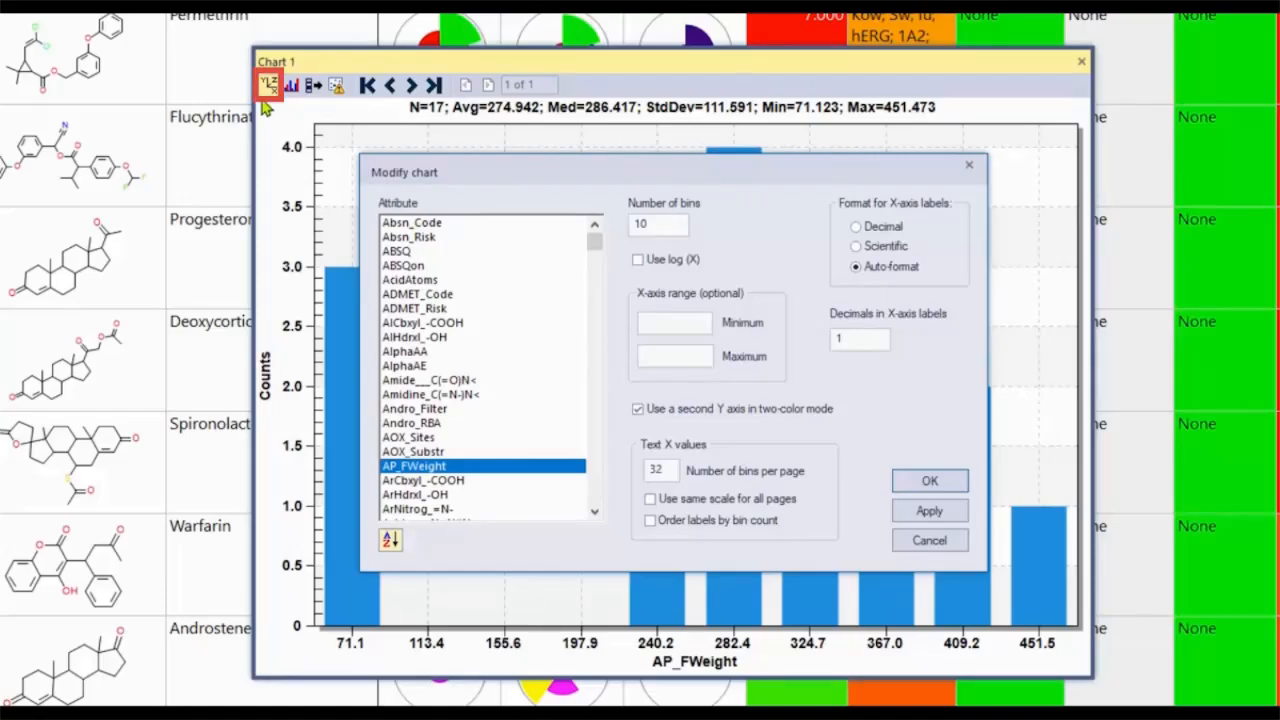
scroll(480, 300, "down", 9)
scroll(474, 341, "down", 12)
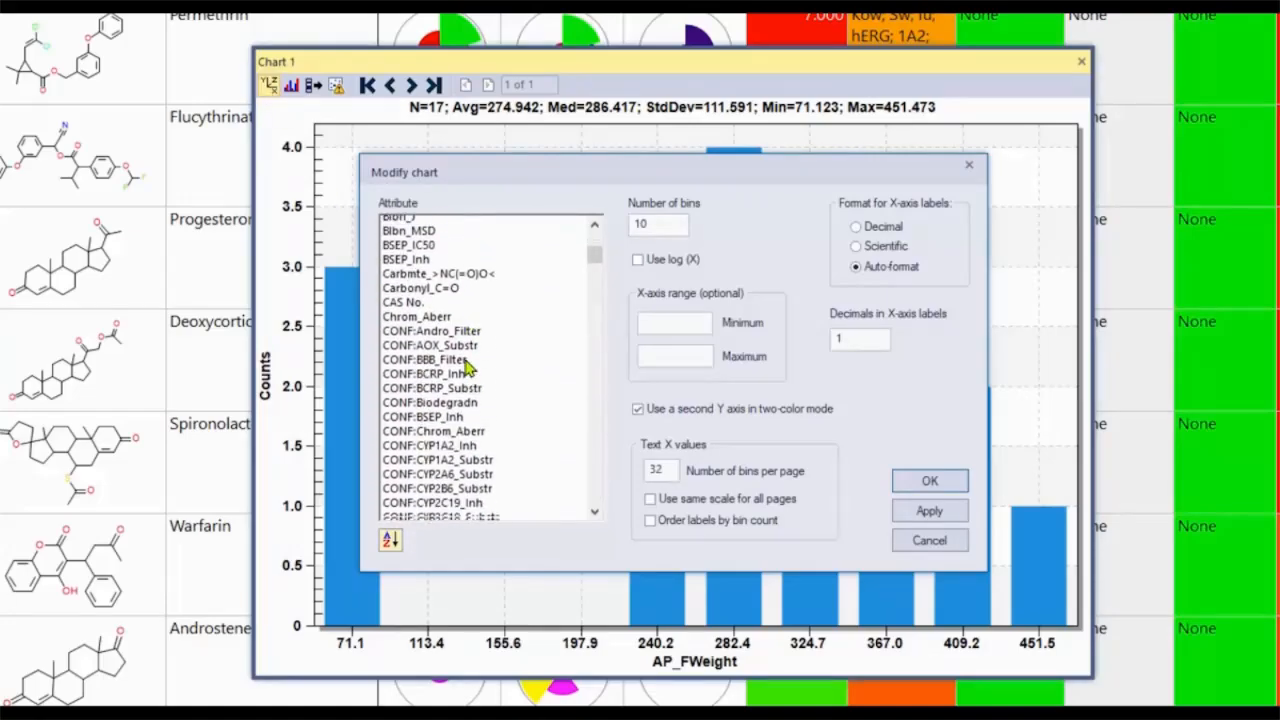
scroll(470, 386, "down", 10)
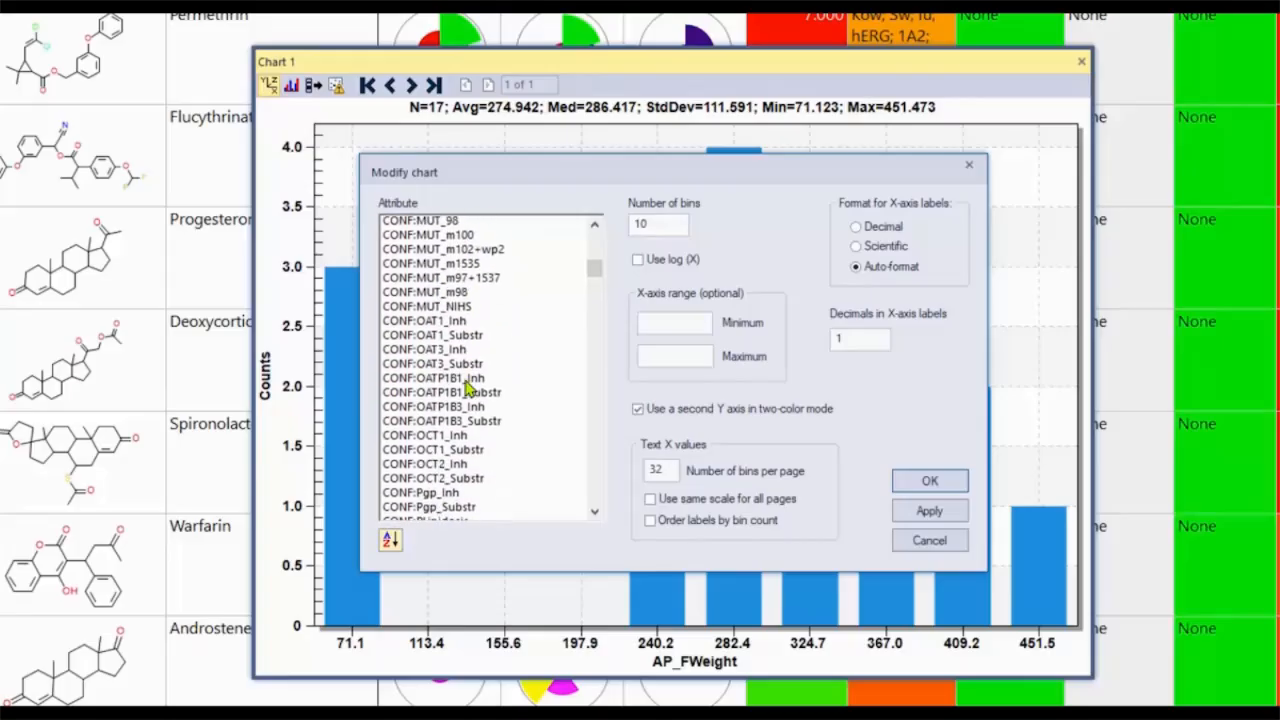
left_click_drag(594, 272, 590, 237)
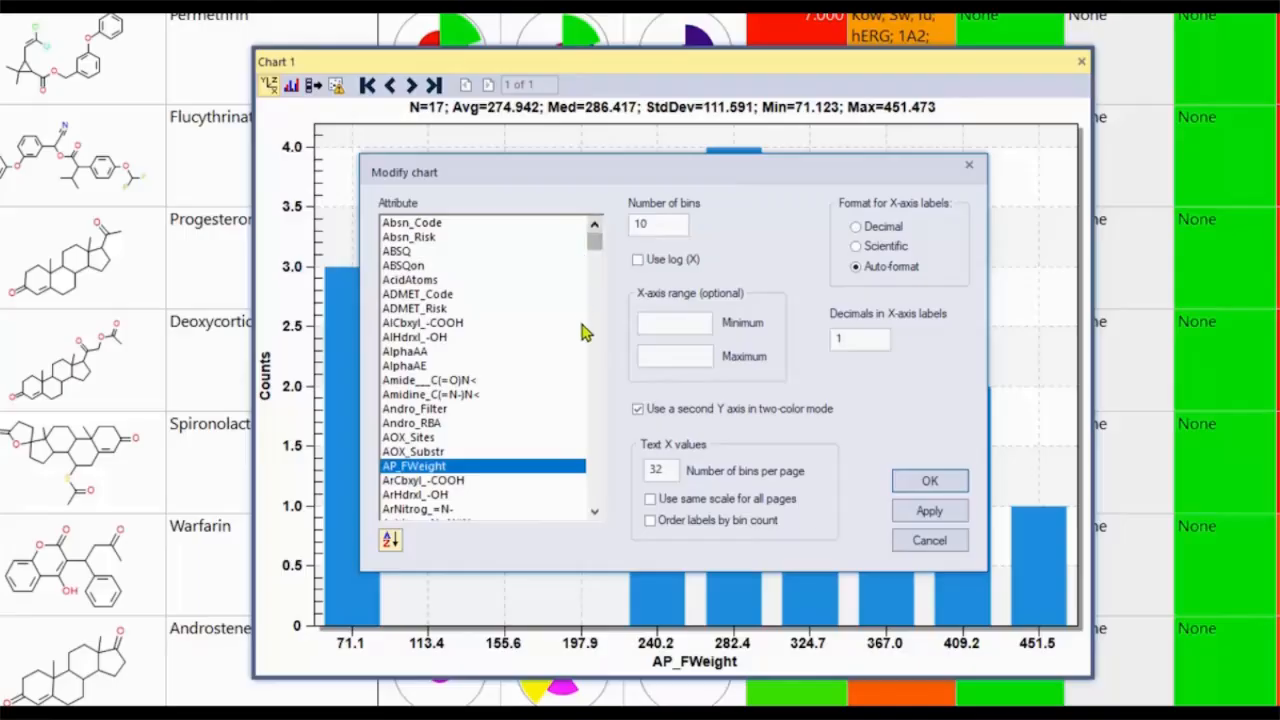
Set the histogram's X-axis range to a minimum of 50 and a maximum of 500, keeping the chart in view.
left_click_drag(720, 185, 1206, 14)
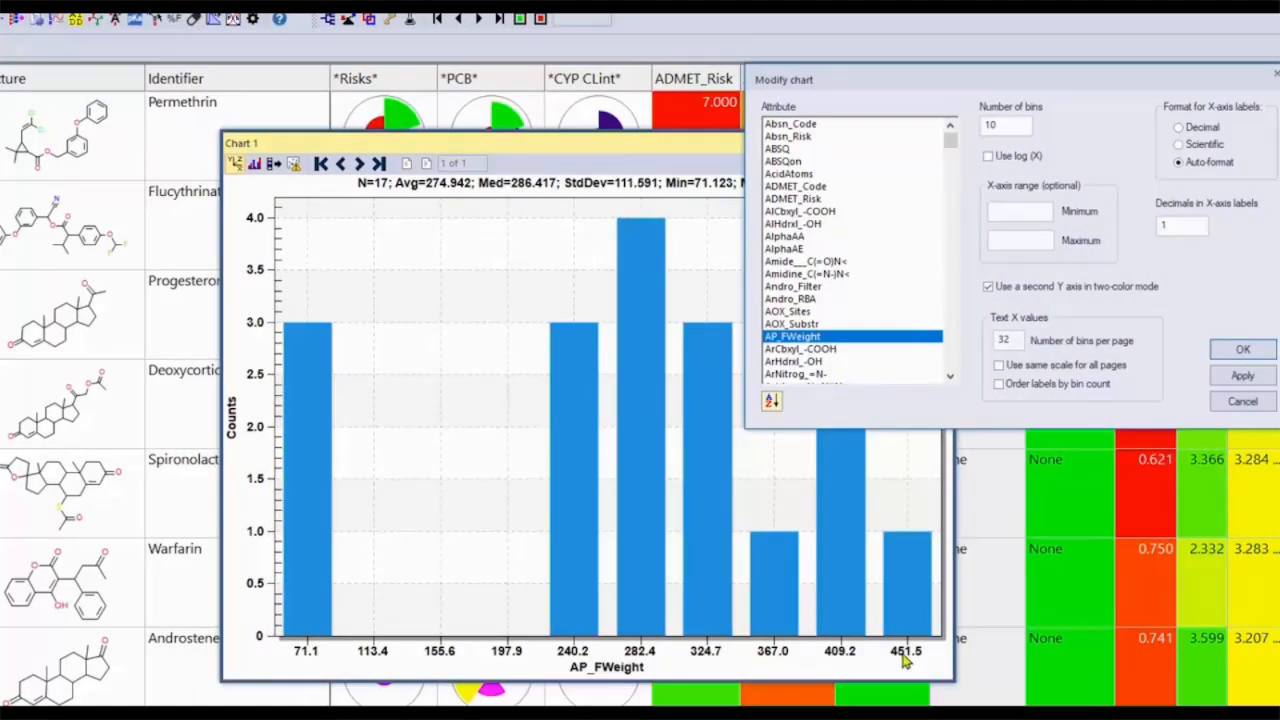
left_click(1034, 215)
left_click(1242, 375)
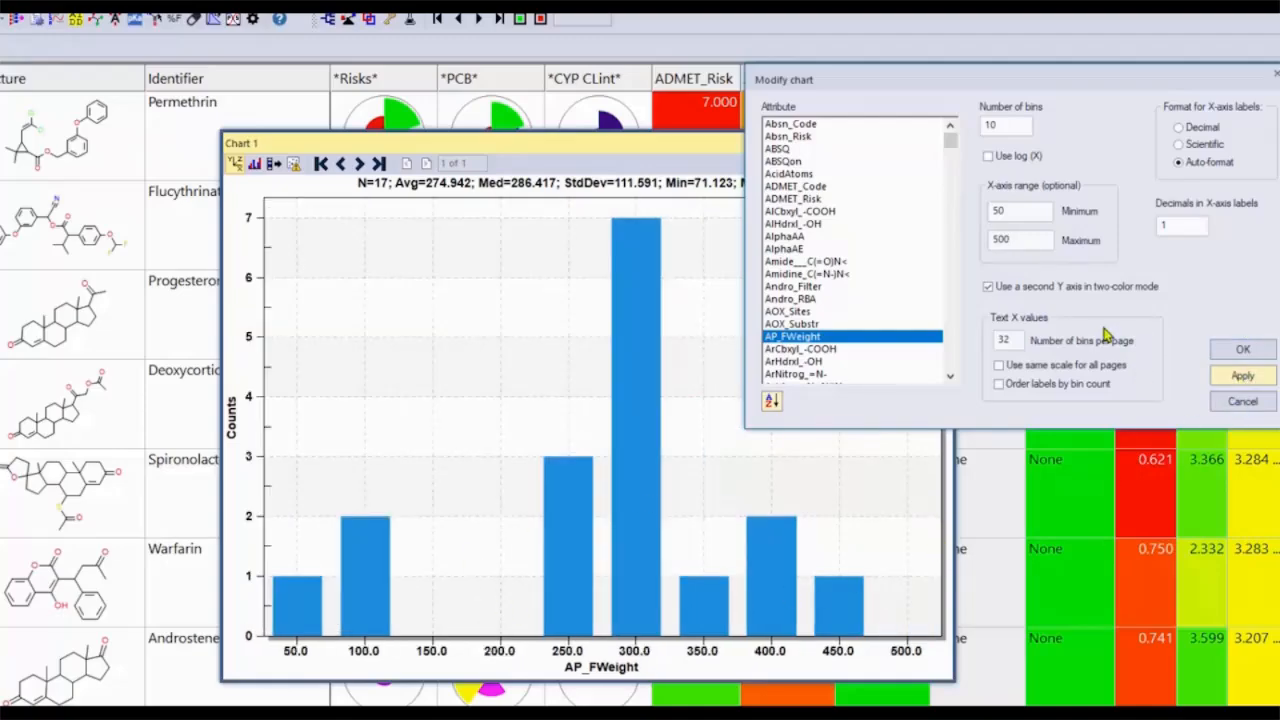
Set the decimals in the histogram's X-axis labels to 0 and accept the chart settings.
left_click(1182, 228)
key("BackSpace")
type("0")
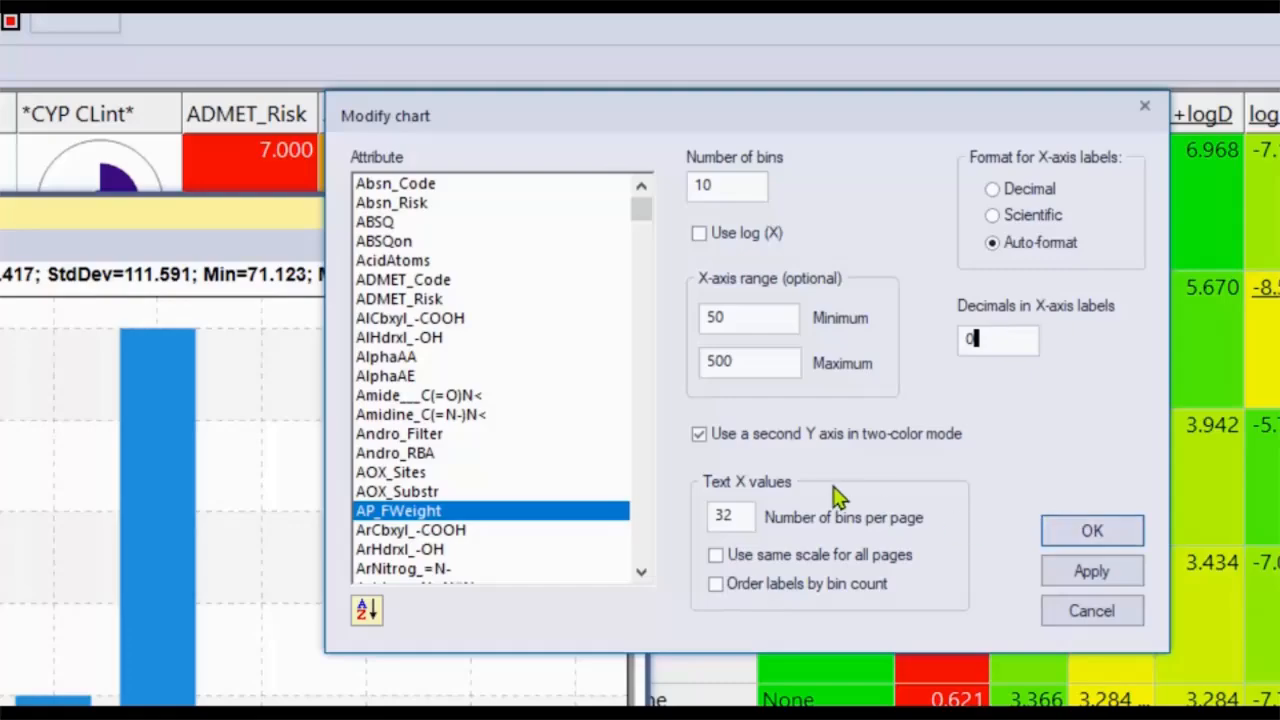
left_click(1061, 536)
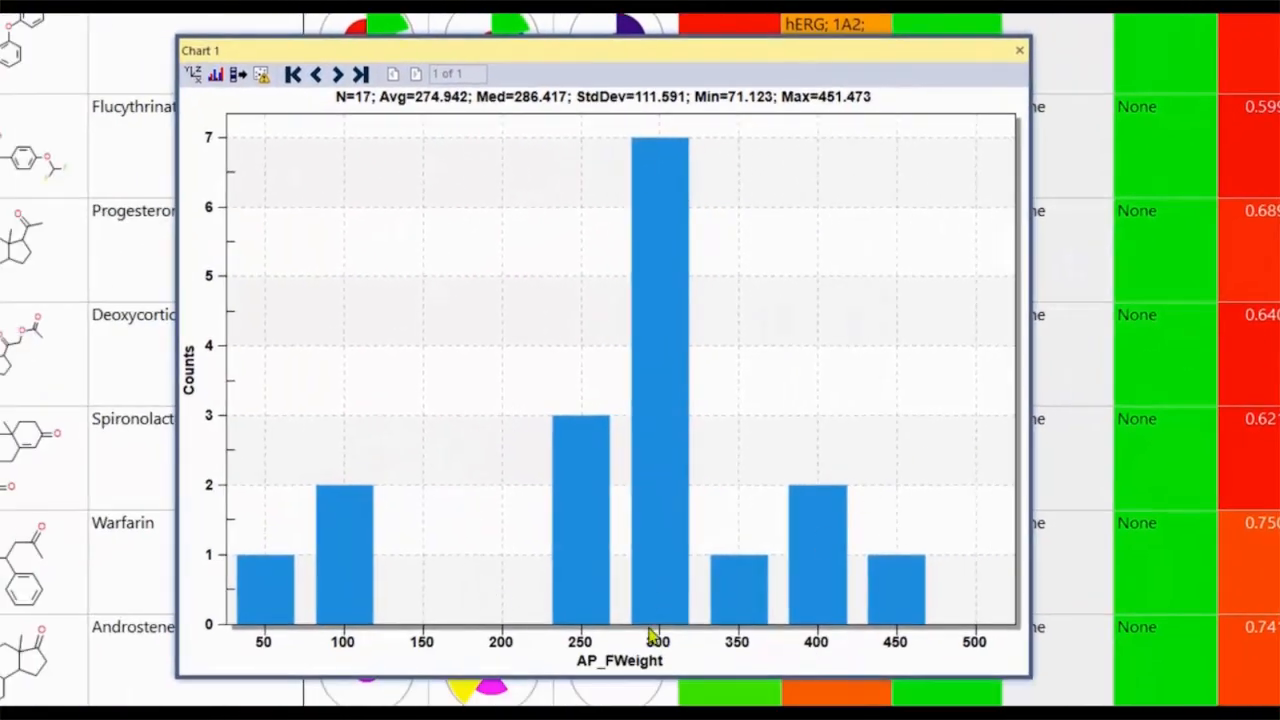
Split the histogram into selected and unselected compounds with Flucythrinate through Warfarin selected, and turn off the second Y axis.
left_click_drag(22, 164, 20, 548)
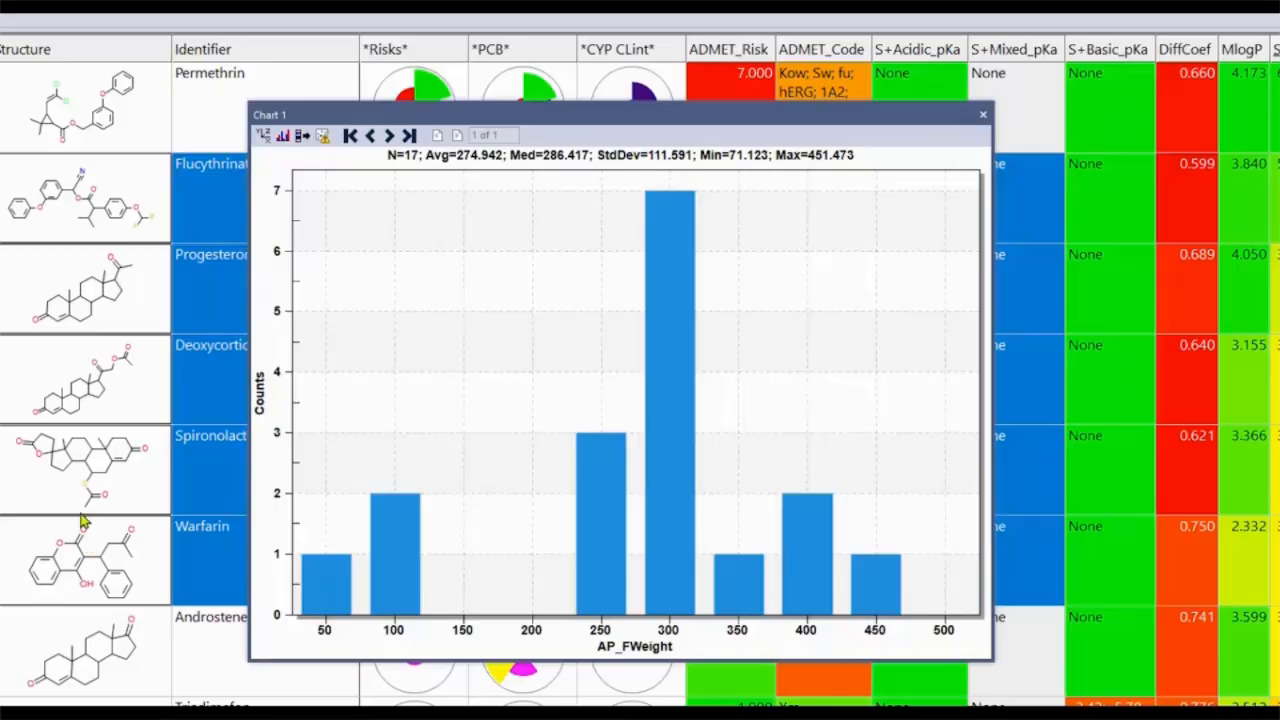
left_click(287, 144)
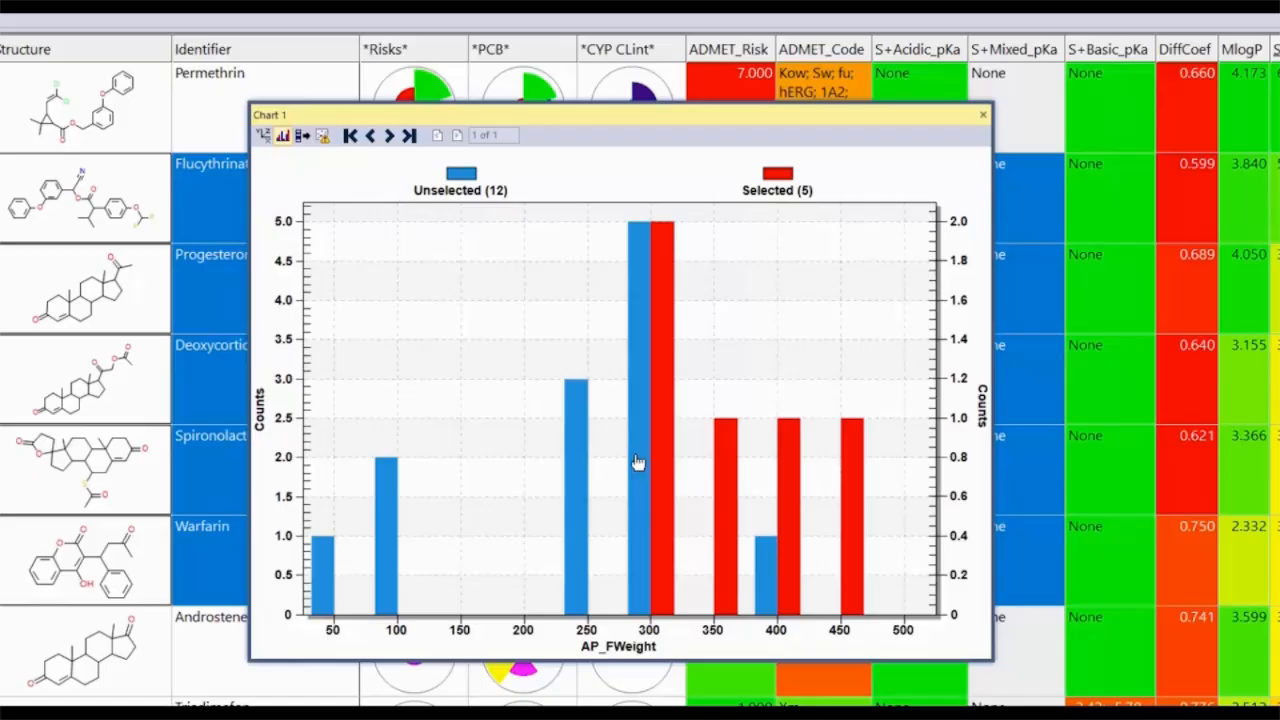
left_click(262, 135)
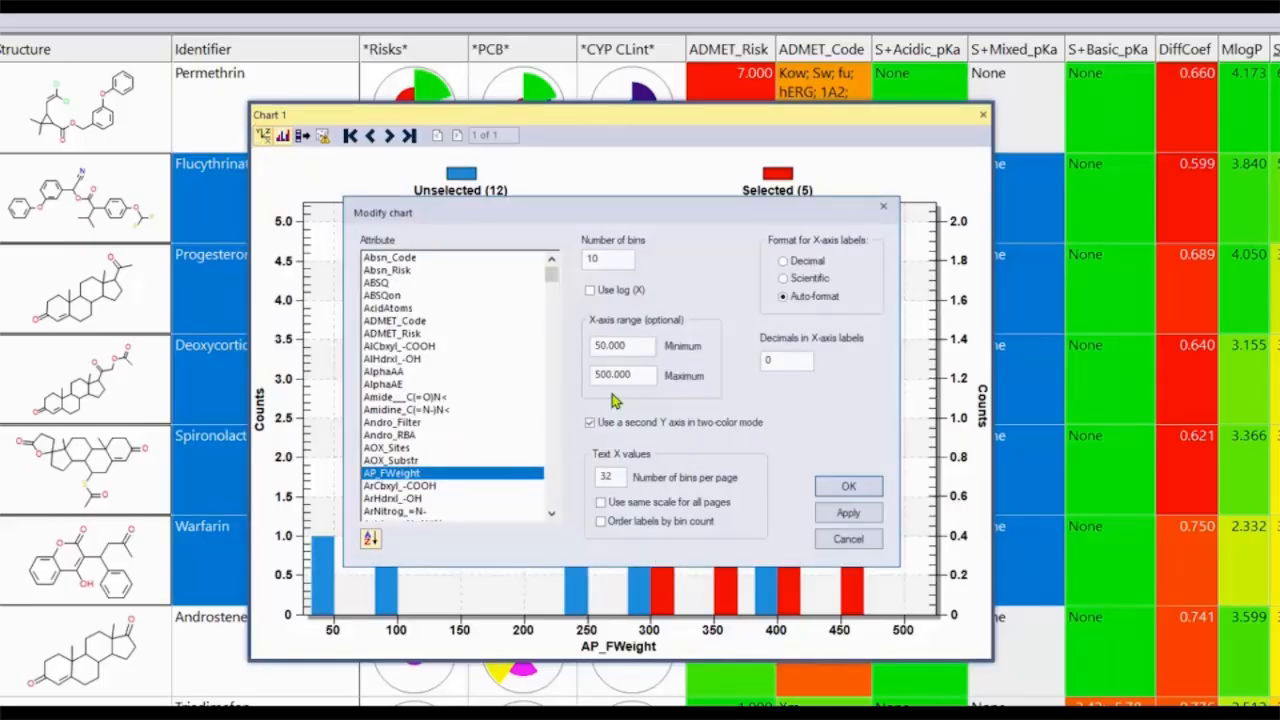
left_click(612, 424)
left_click(869, 489)
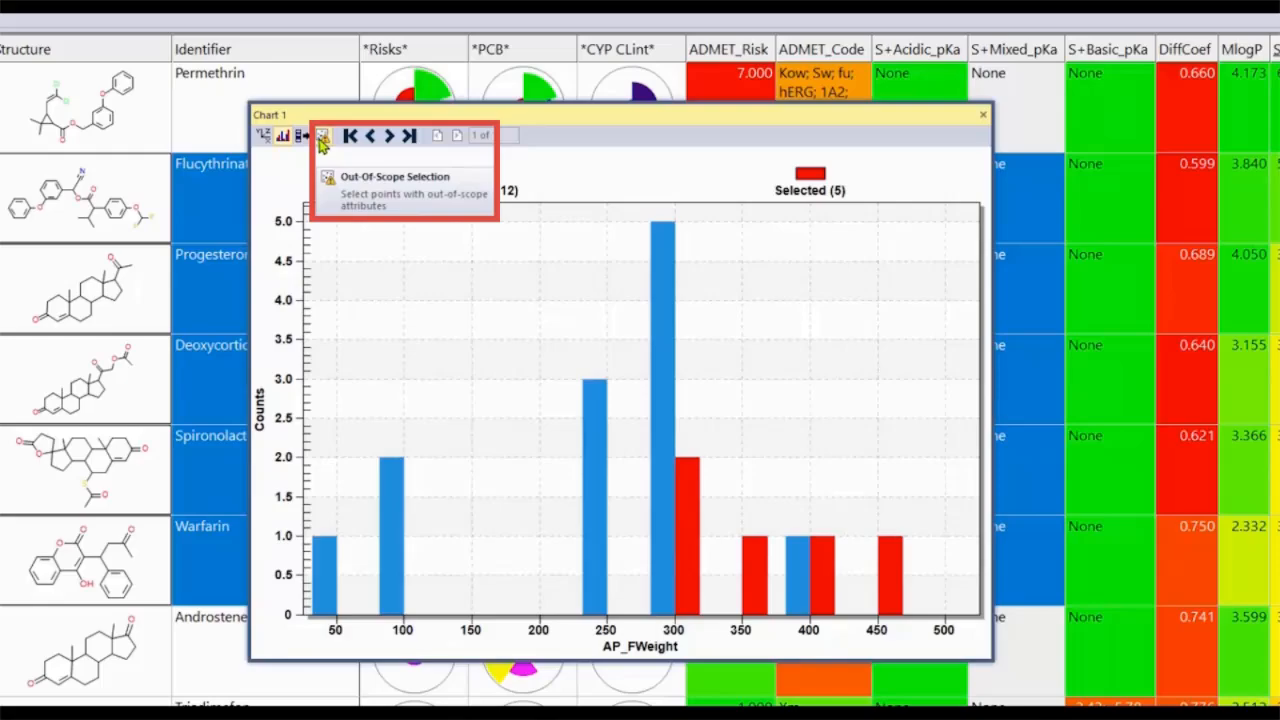
Advance the histogram through the following variables until it plots ADMET_Code.
left_click(389, 137)
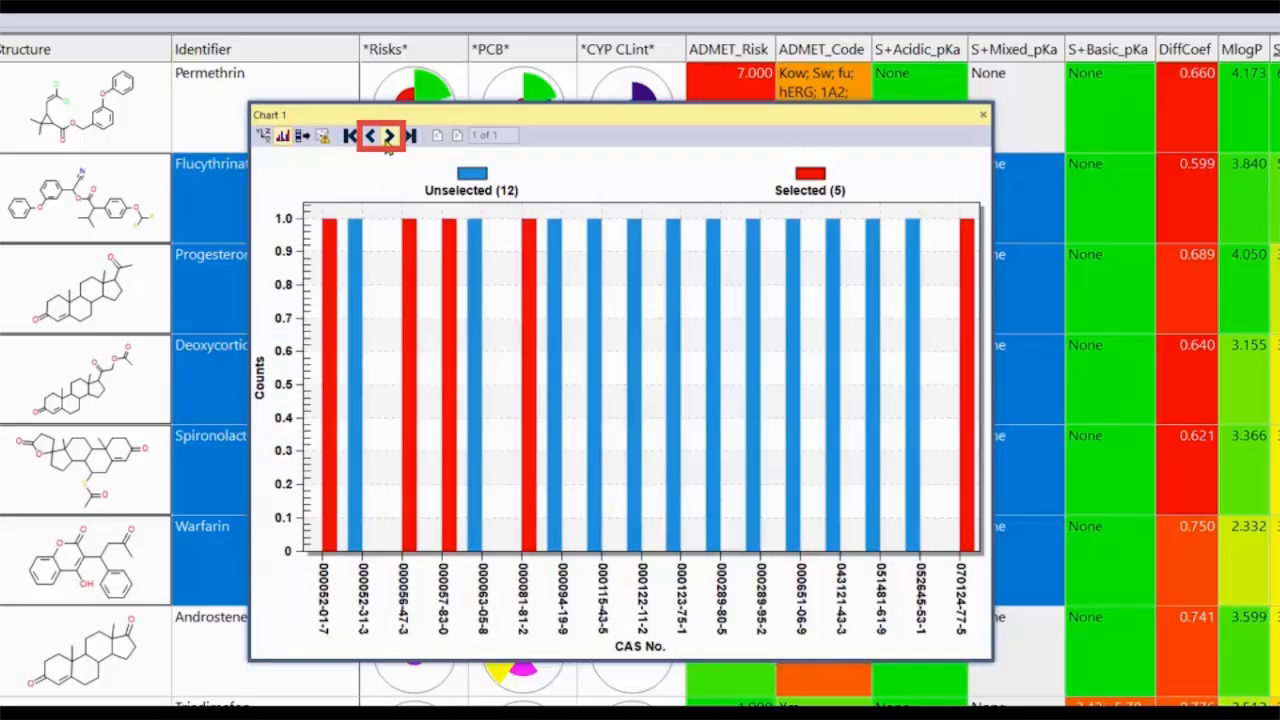
left_click(389, 137)
left_click(389, 137)
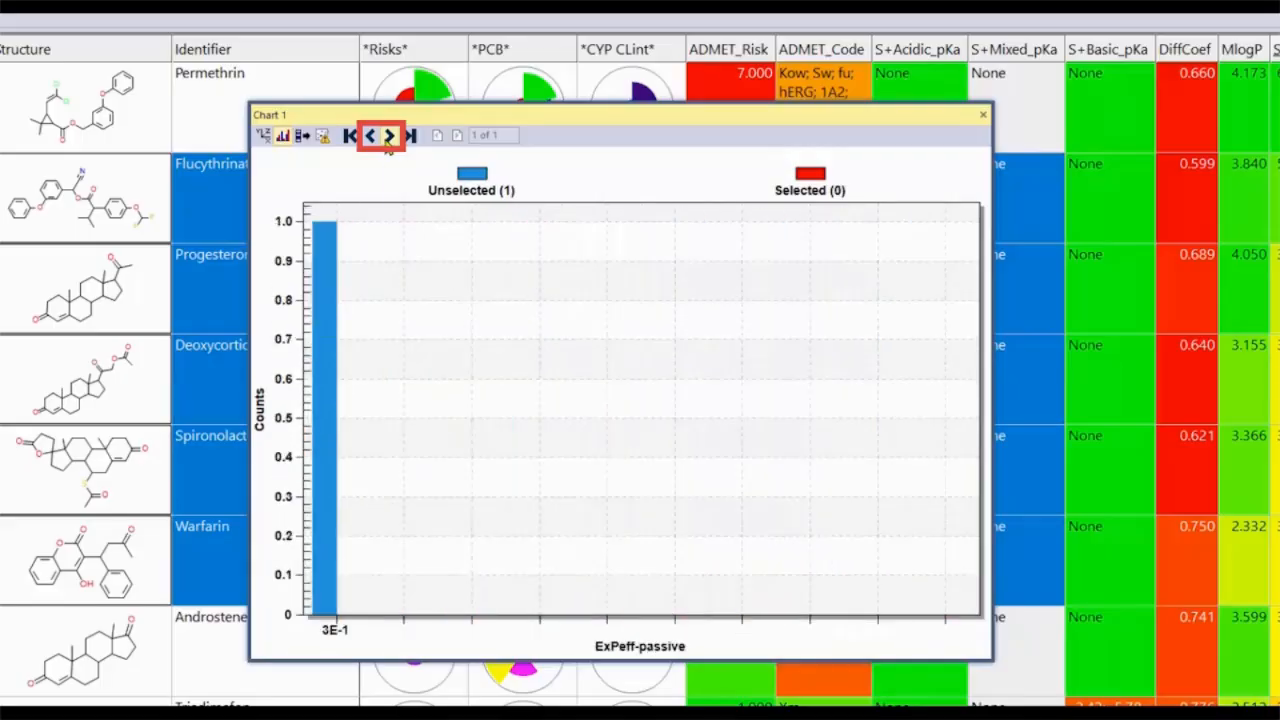
left_click(389, 137)
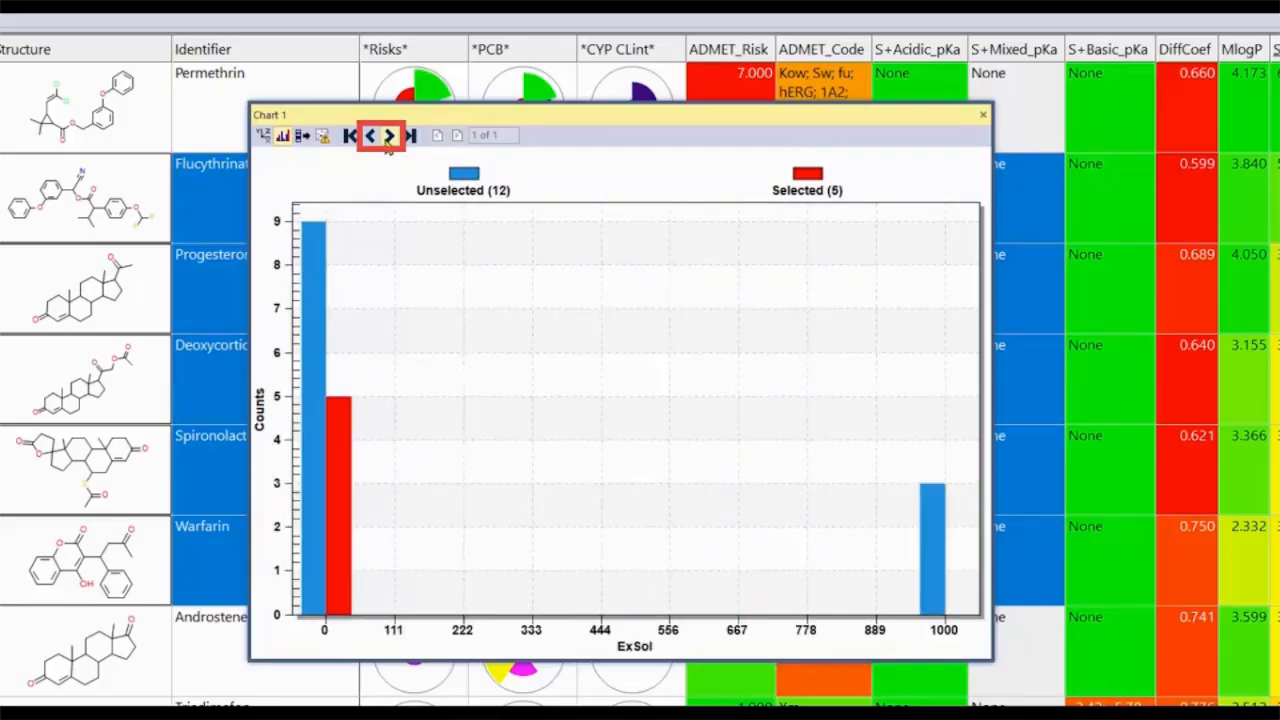
left_click(389, 137)
left_click(389, 137)
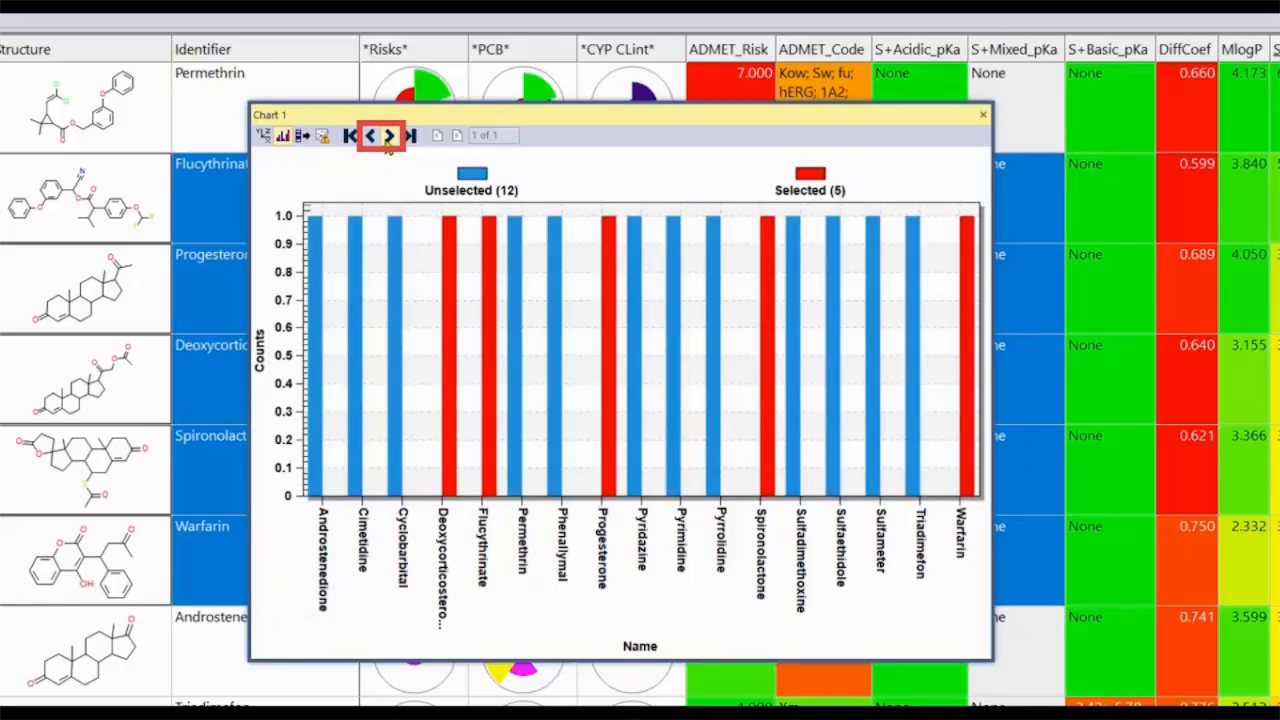
left_click(389, 137)
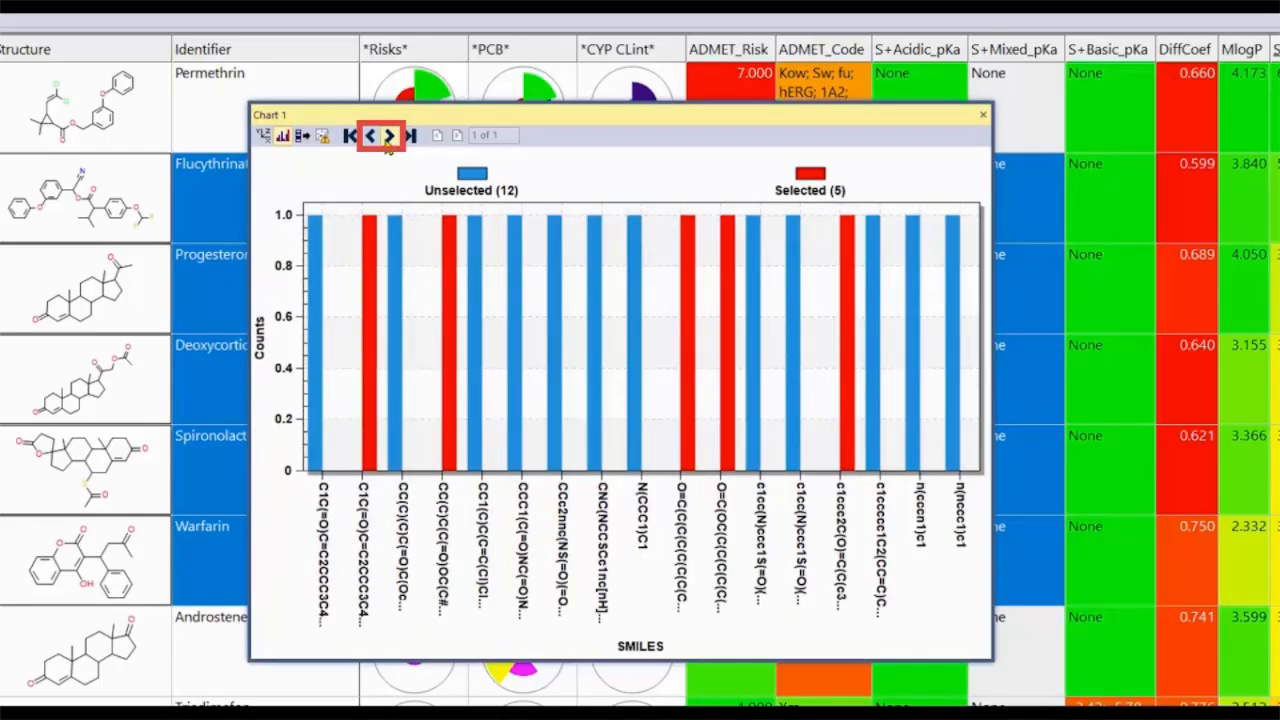
left_click(389, 137)
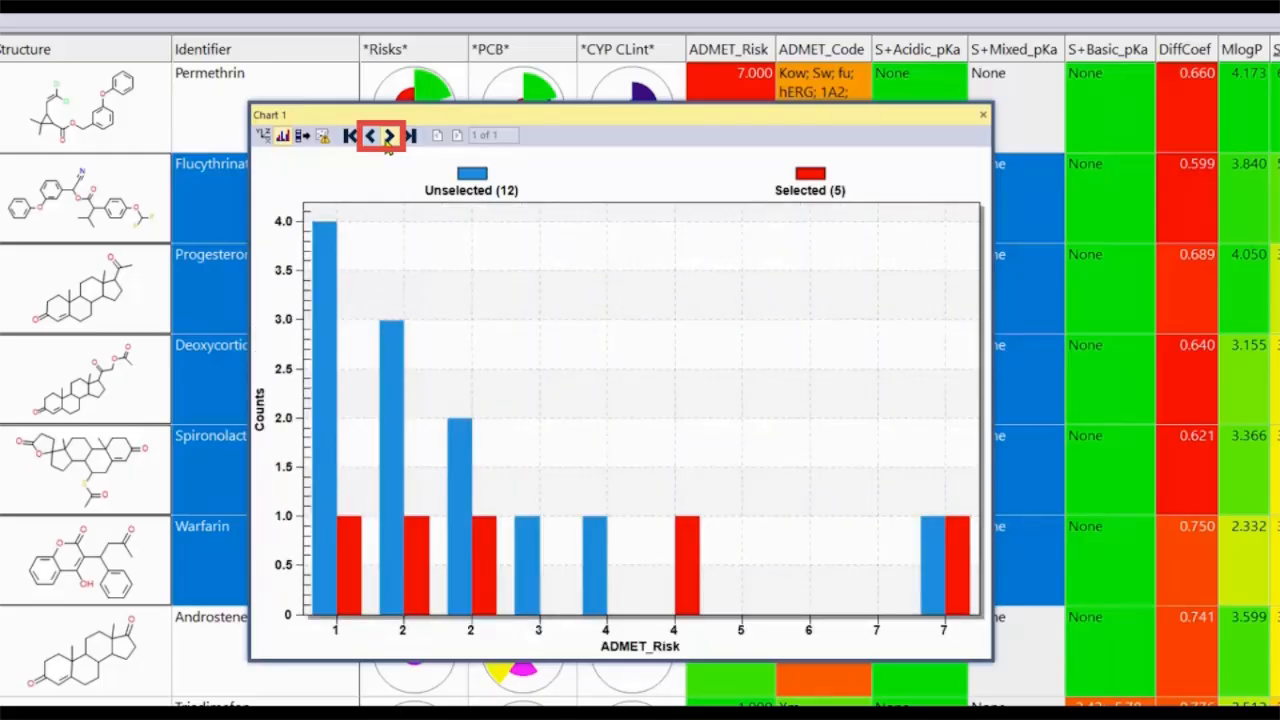
left_click(389, 137)
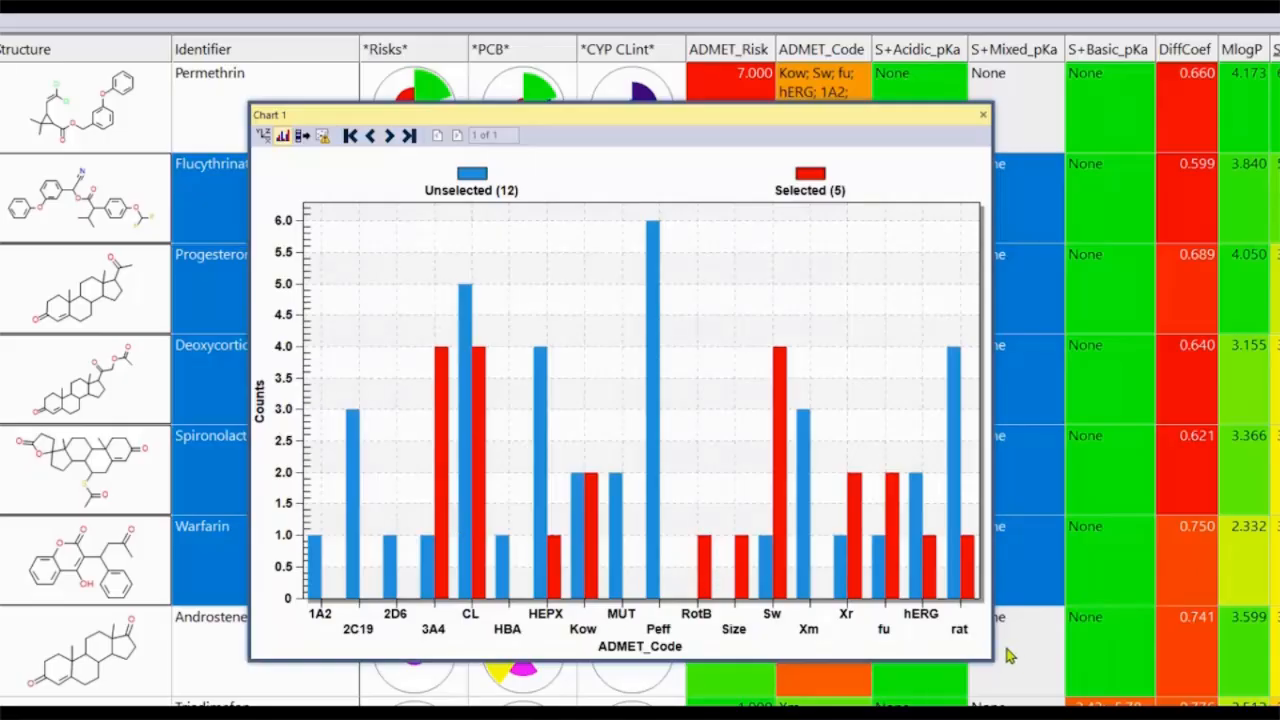
Widen the floating Chart 1 window and reposition it over the spreadsheet so all ADMET_Code labels fit in one row.
left_click_drag(993, 643, 1279, 624)
left_click_drag(1043, 115, 777, 117)
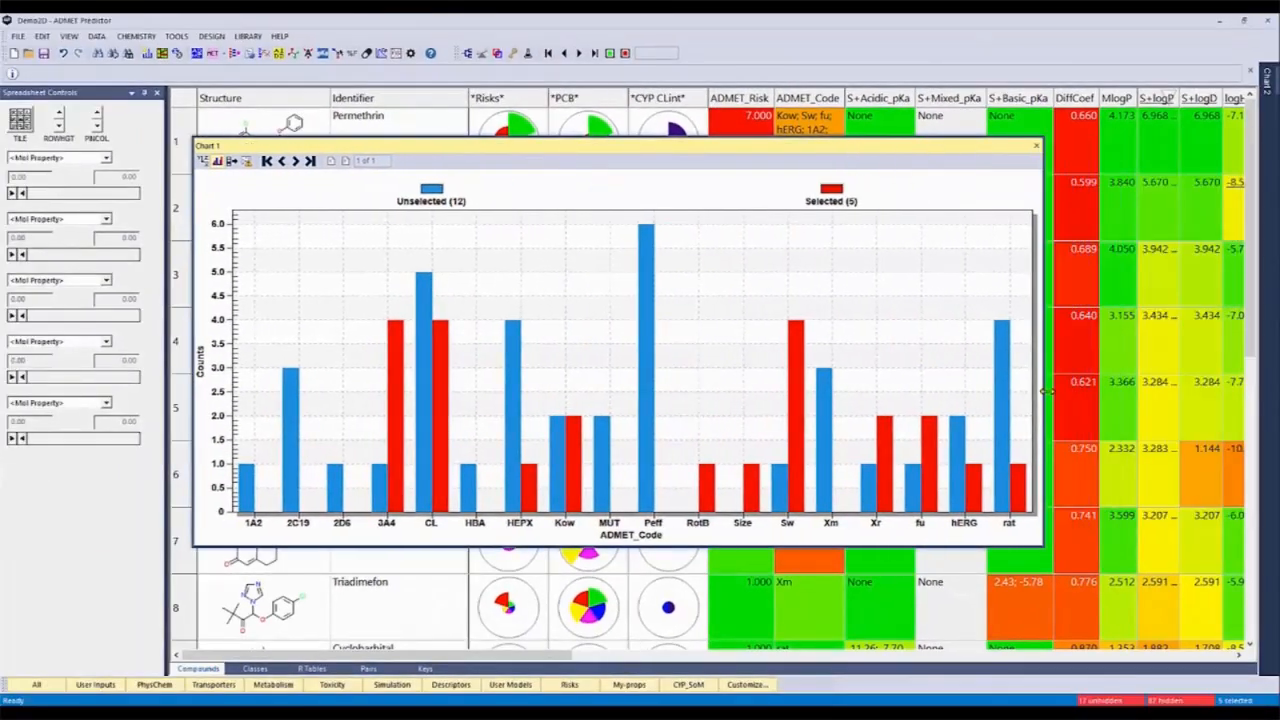
left_click_drag(1045, 392, 1188, 390)
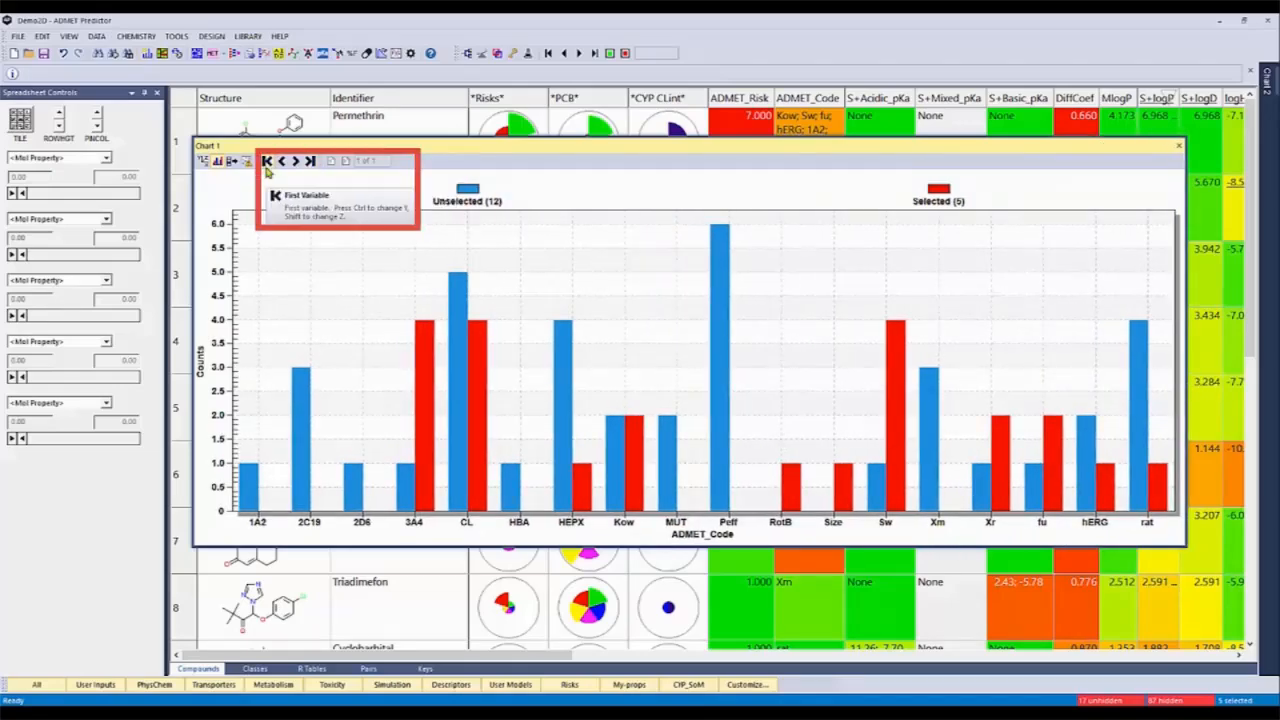
Examine the histogram's formatting options and its export settings for Text / Data output to a file, closing without exporting.
right_click(535, 249)
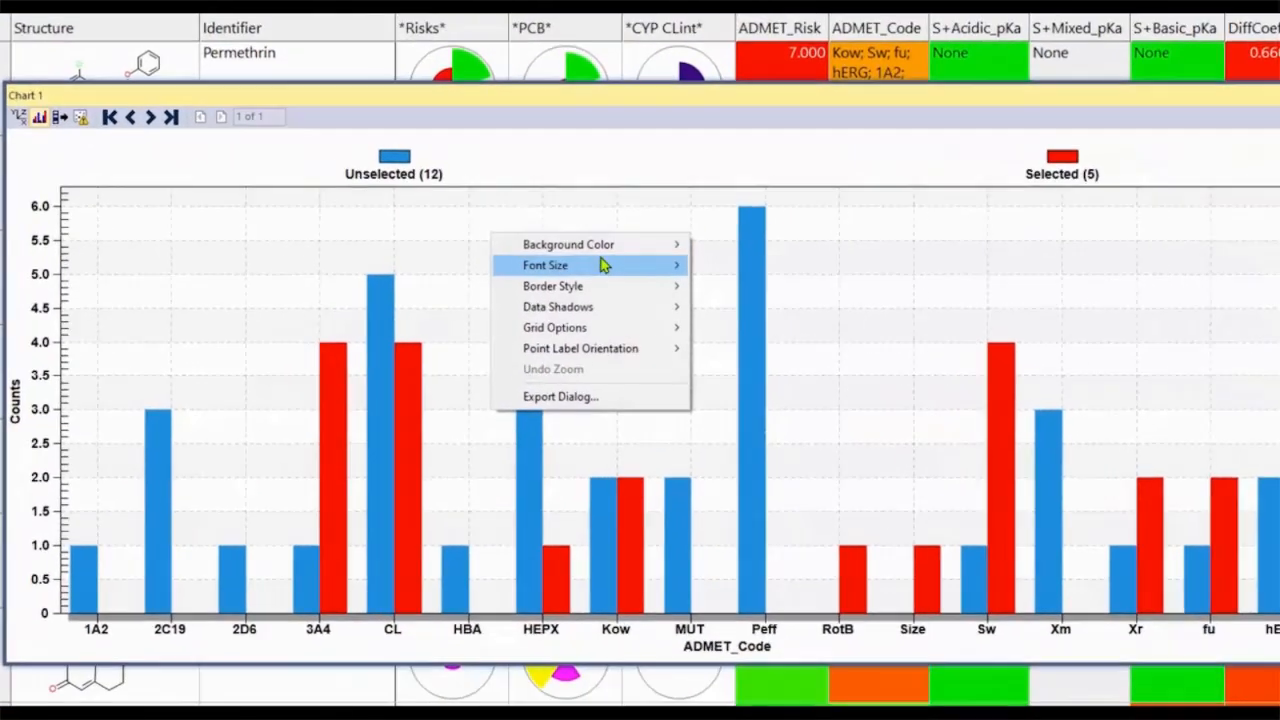
mouse_move(622, 258)
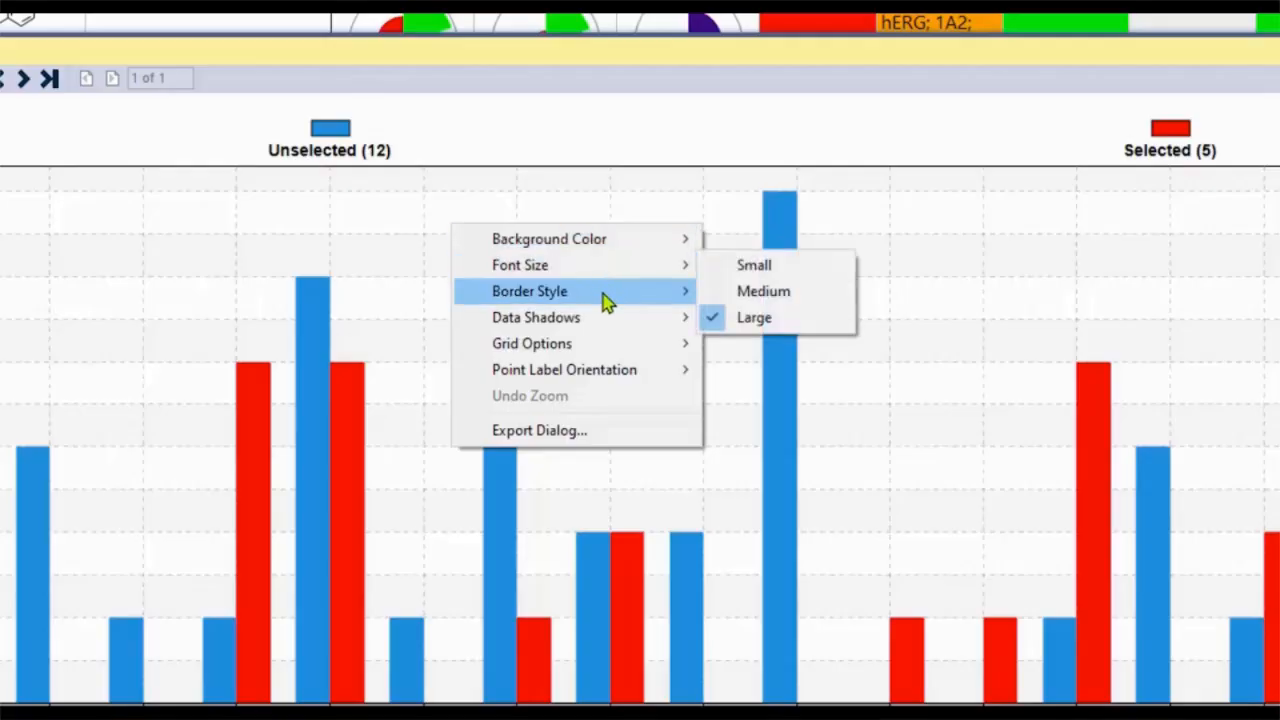
mouse_move(607, 305)
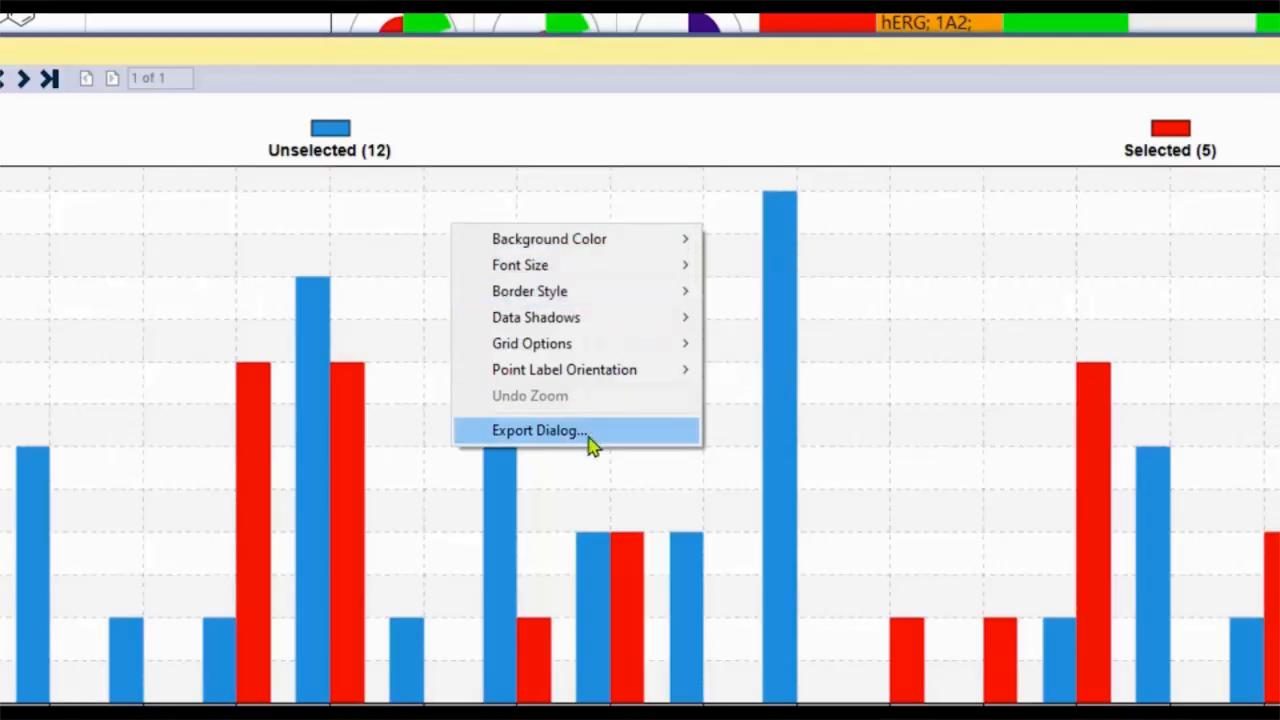
left_click(540, 430)
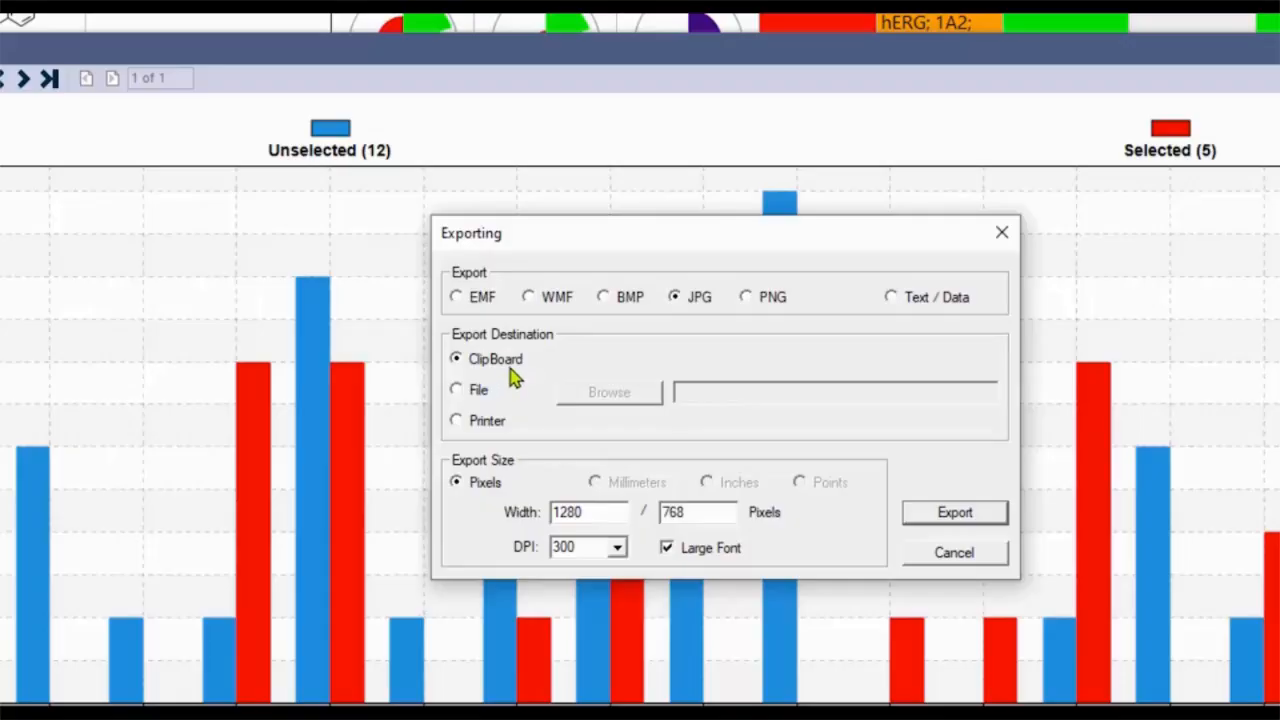
left_click(466, 395)
left_click(893, 298)
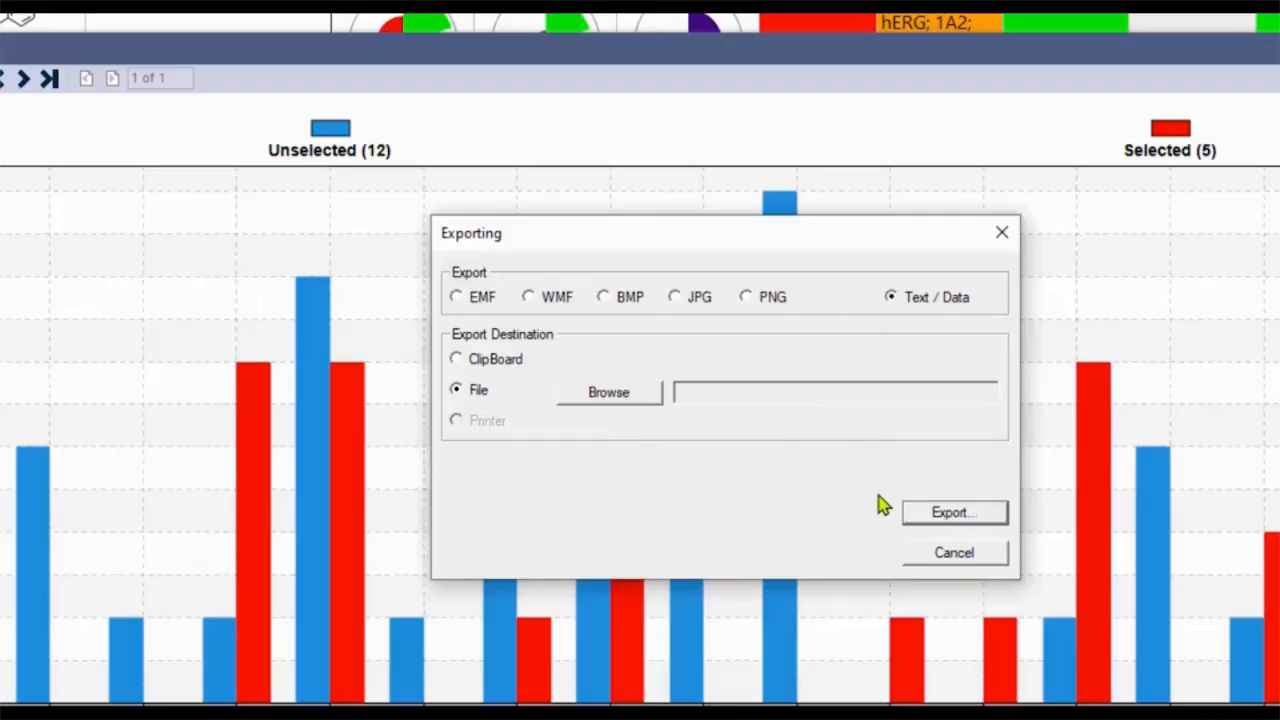
left_click(930, 555)
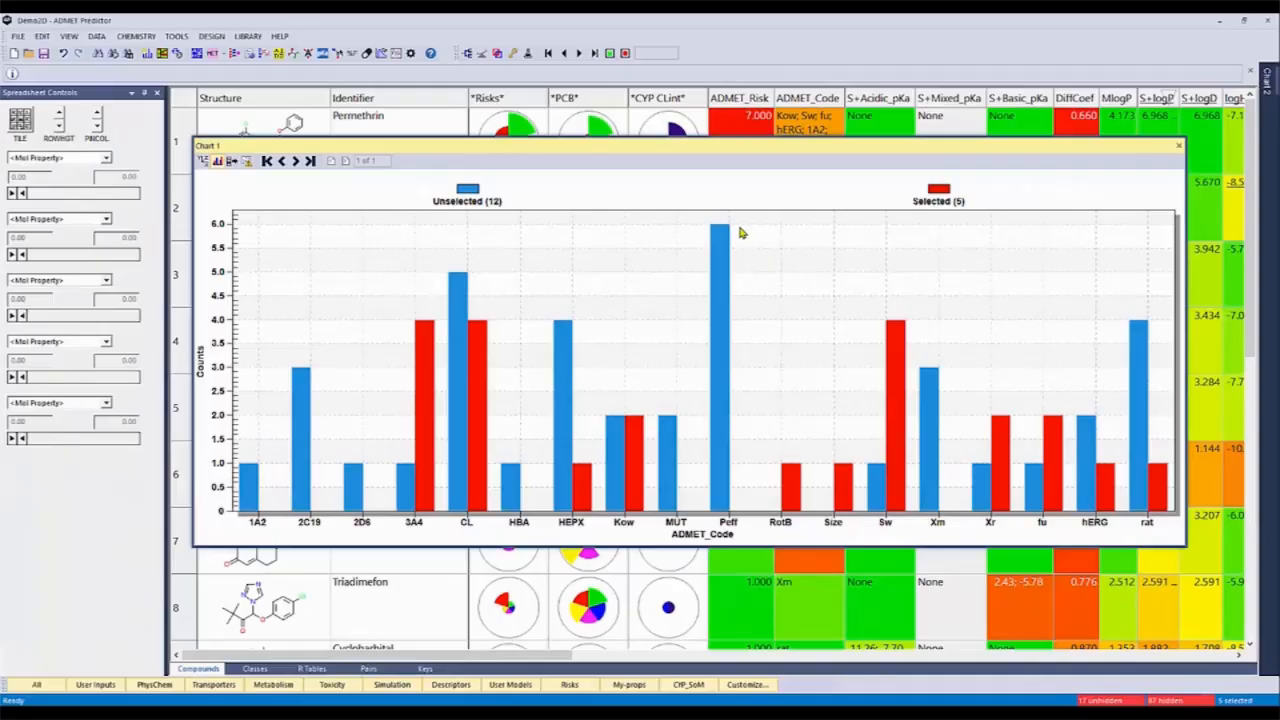
Dock the Chart 1 window beside the spreadsheet and set it to auto-hide.
left_click_drag(688, 150, 691, 201)
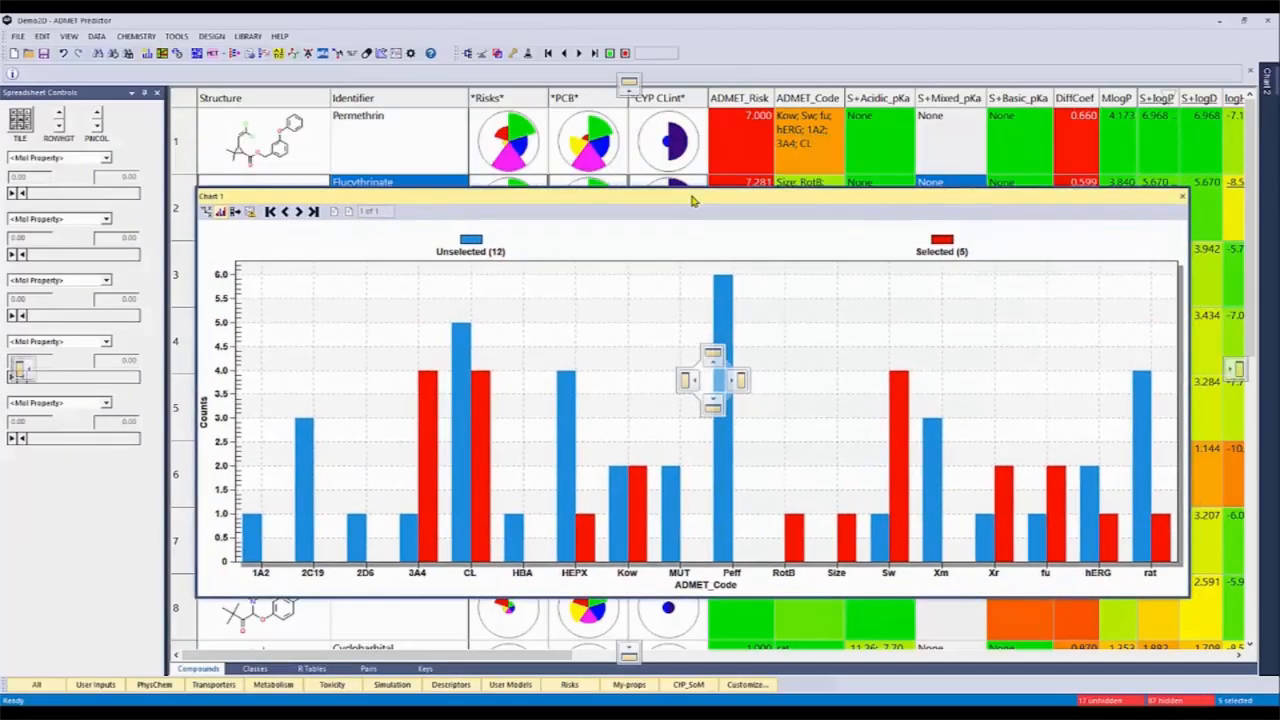
left_click_drag(694, 201, 1243, 373)
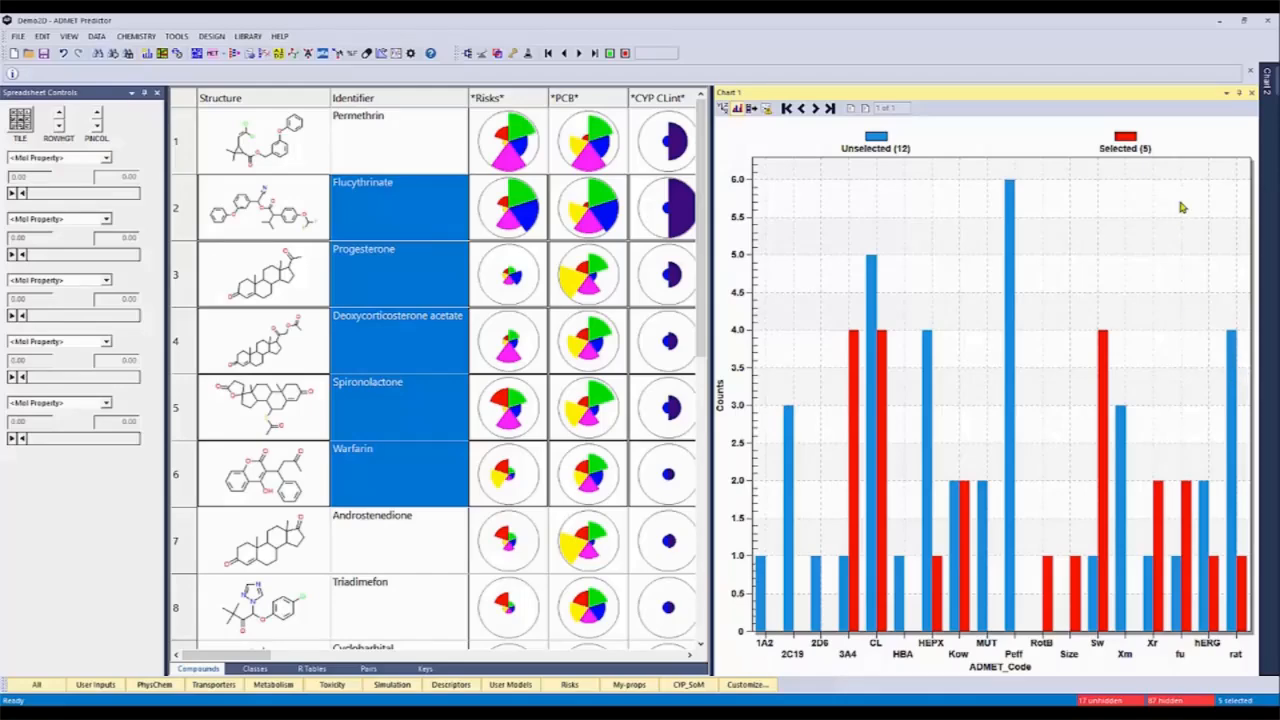
left_click(1239, 95)
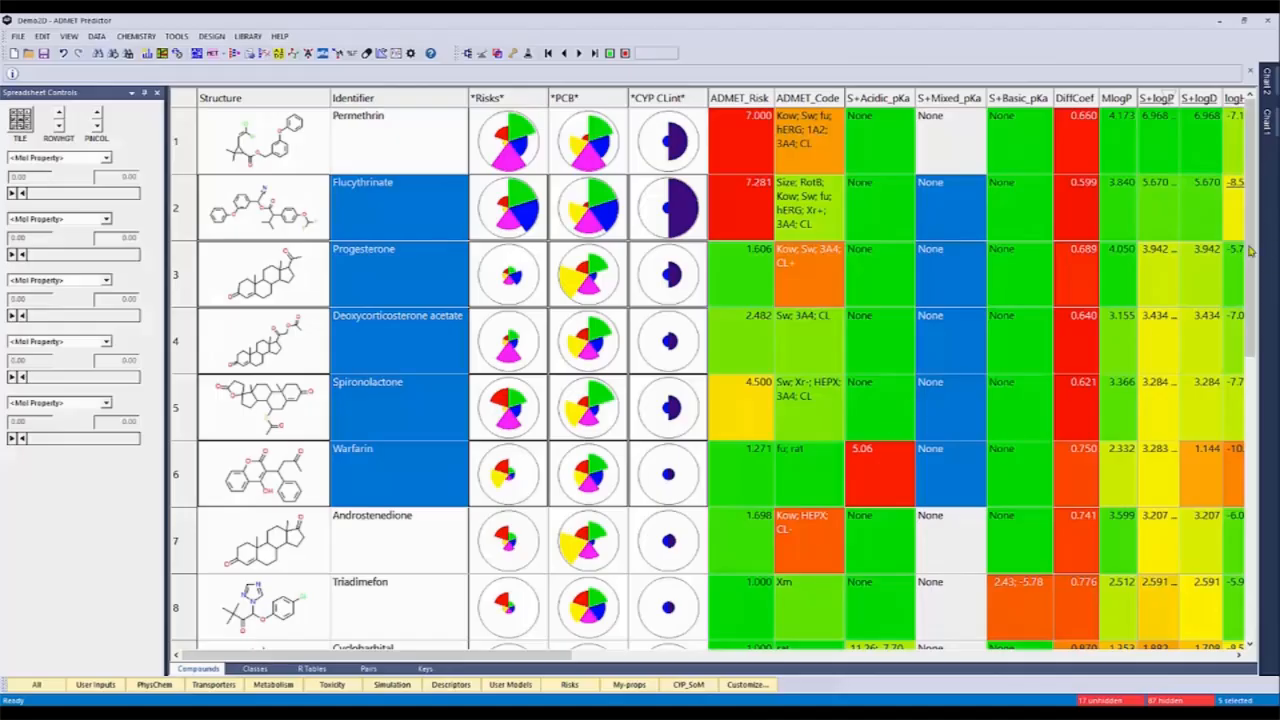
Reveal the Chart 2 scatter plot and pin it open beside the spreadsheet.
mouse_move(1271, 82)
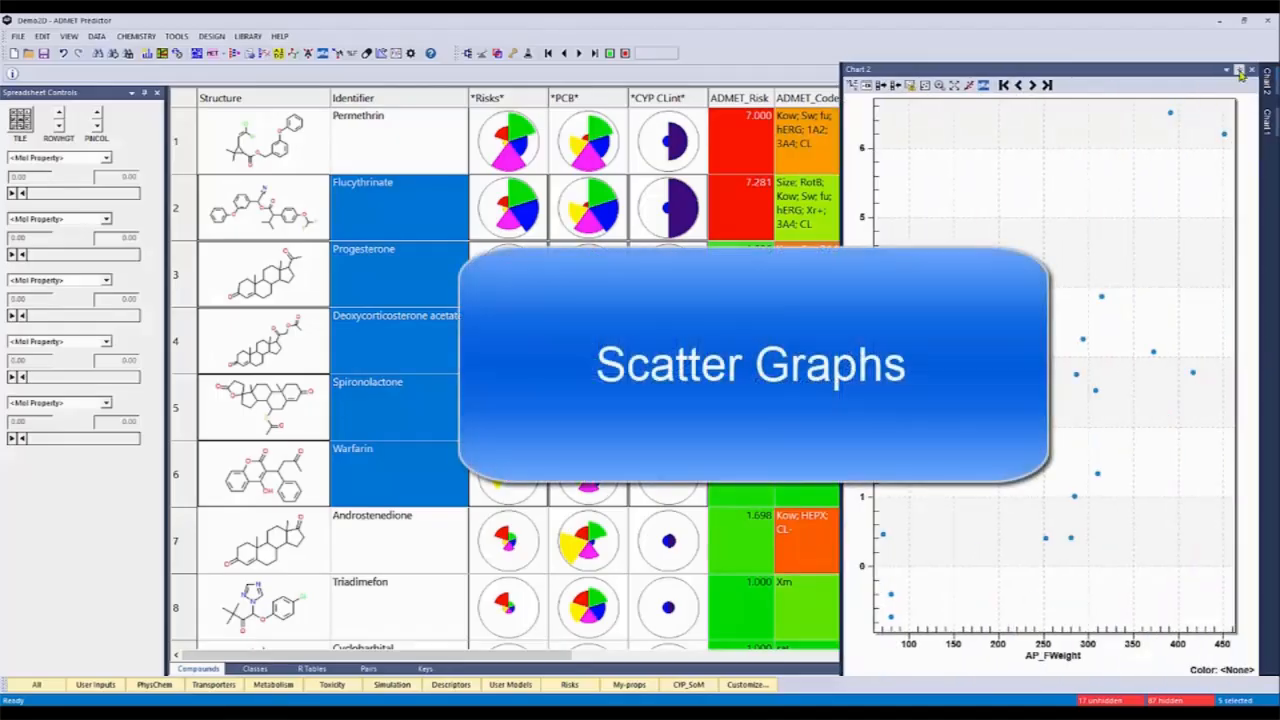
left_click(1239, 73)
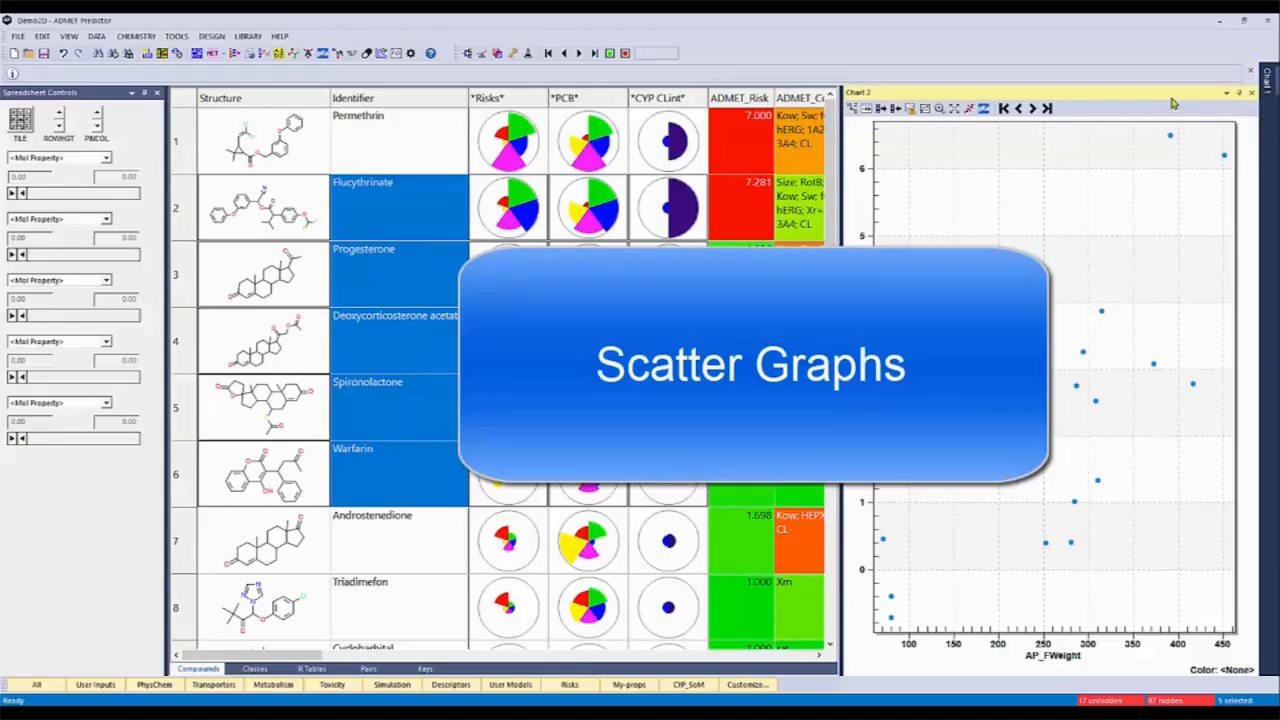
Float the Chart 2 scatter plot over the spreadsheet and unhide all compounds.
left_click_drag(1173, 100, 852, 250)
left_click_drag(688, 254, 754, 152)
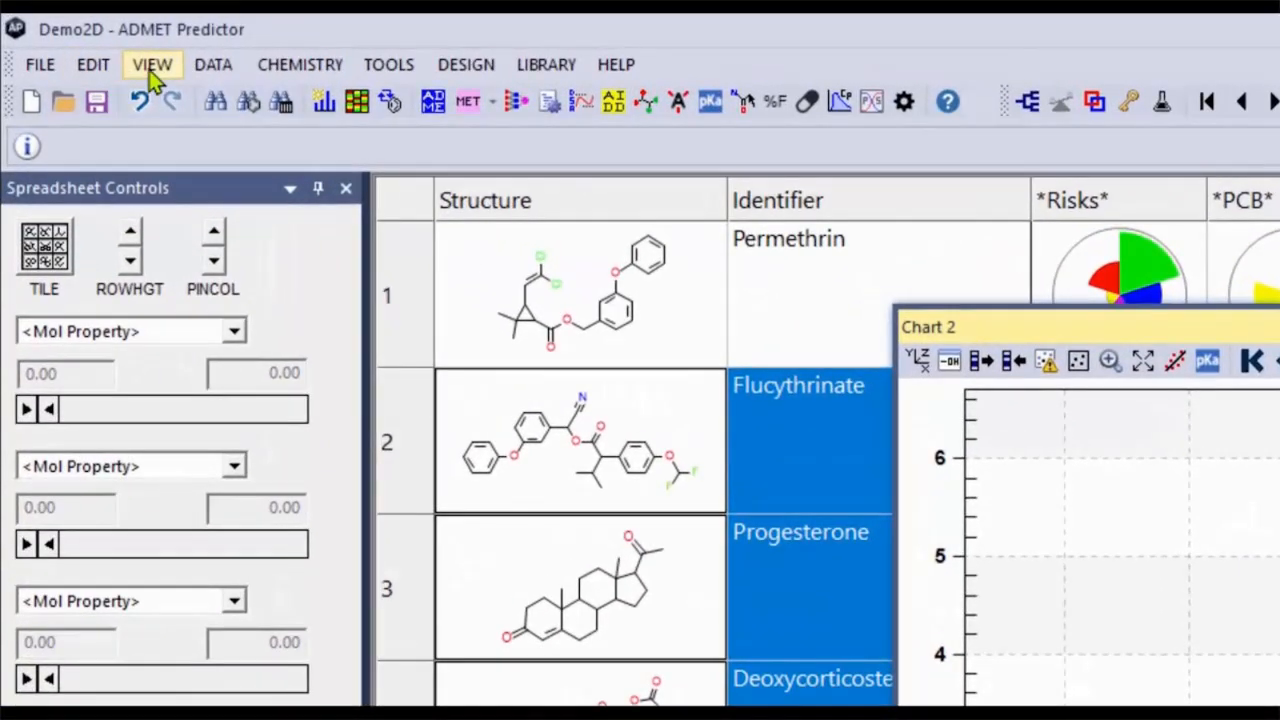
left_click(152, 66)
mouse_move(175, 100)
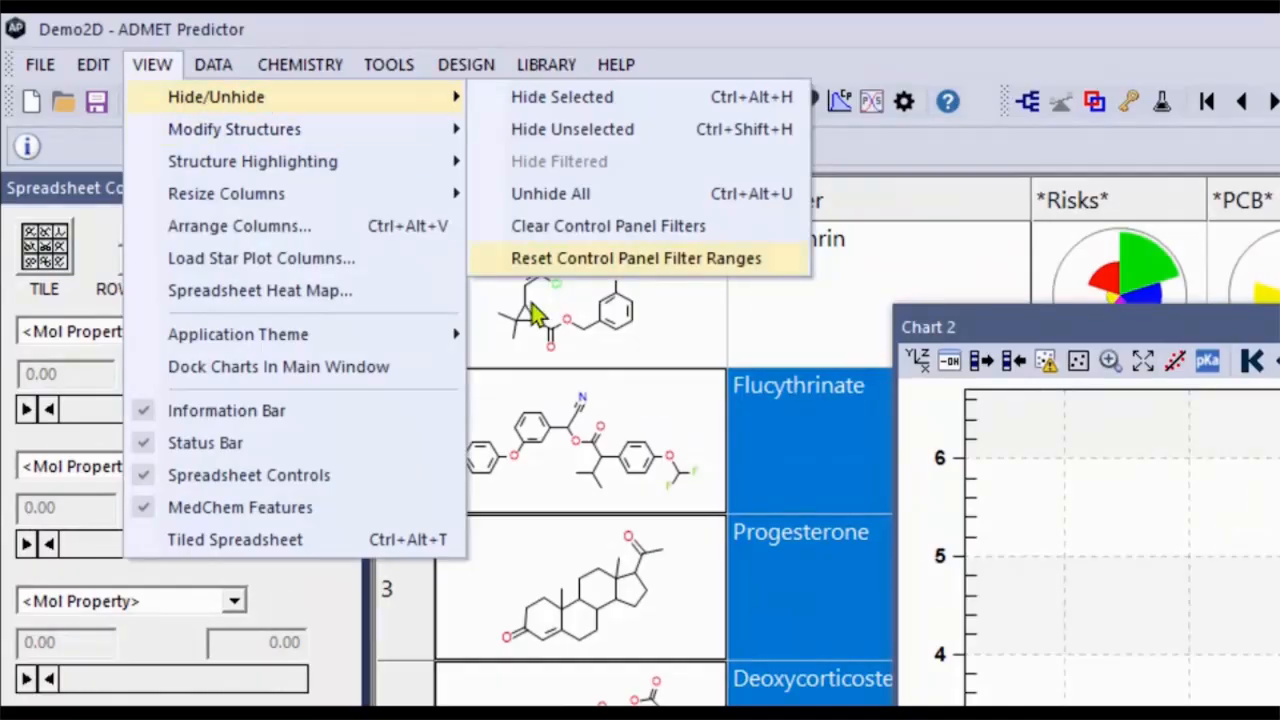
left_click(556, 195)
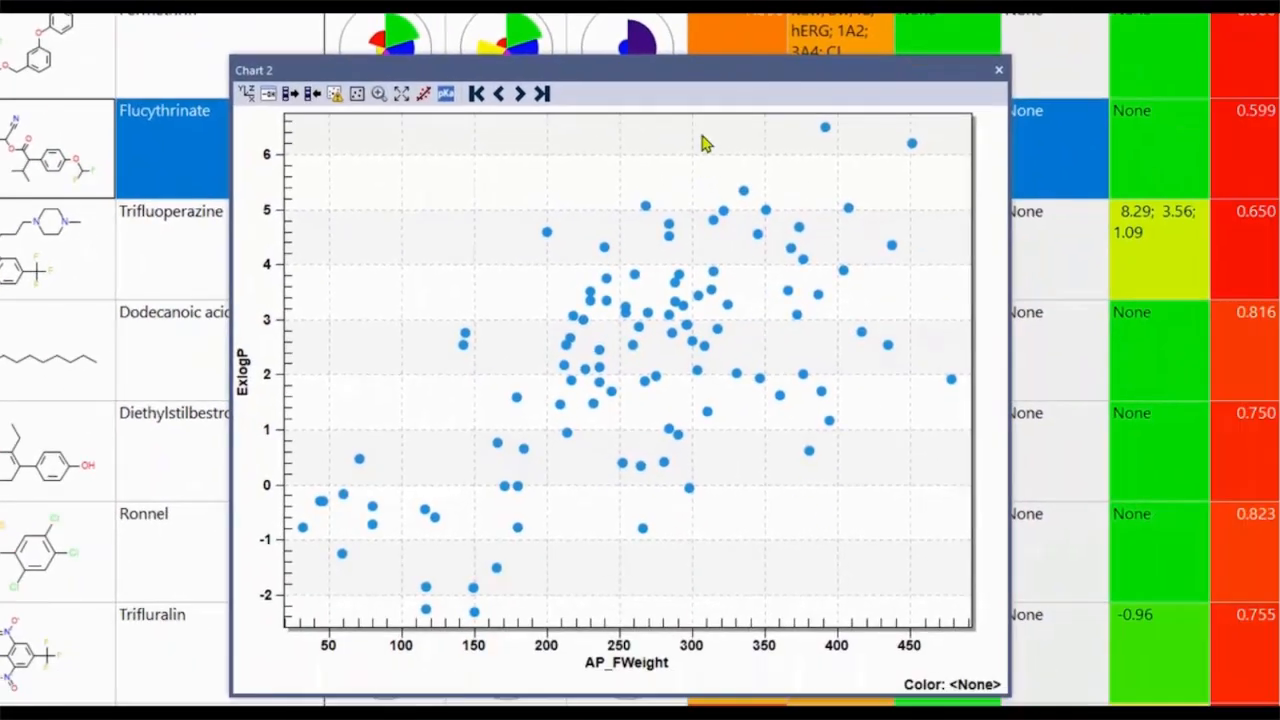
left_click_drag(728, 80, 896, 68)
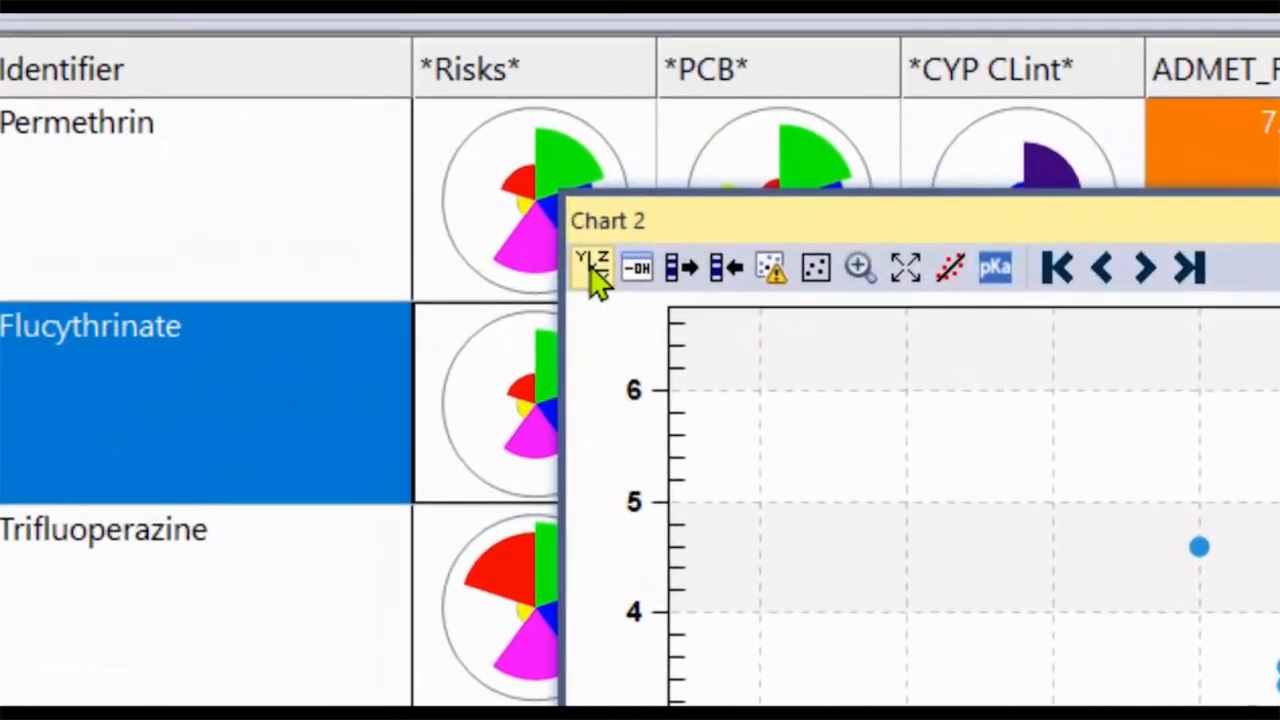
Color the scatter plot's points by the AlCbxyl_-COOH property, keeping AP_FWeight and ExlogP on the axes.
left_click(551, 226)
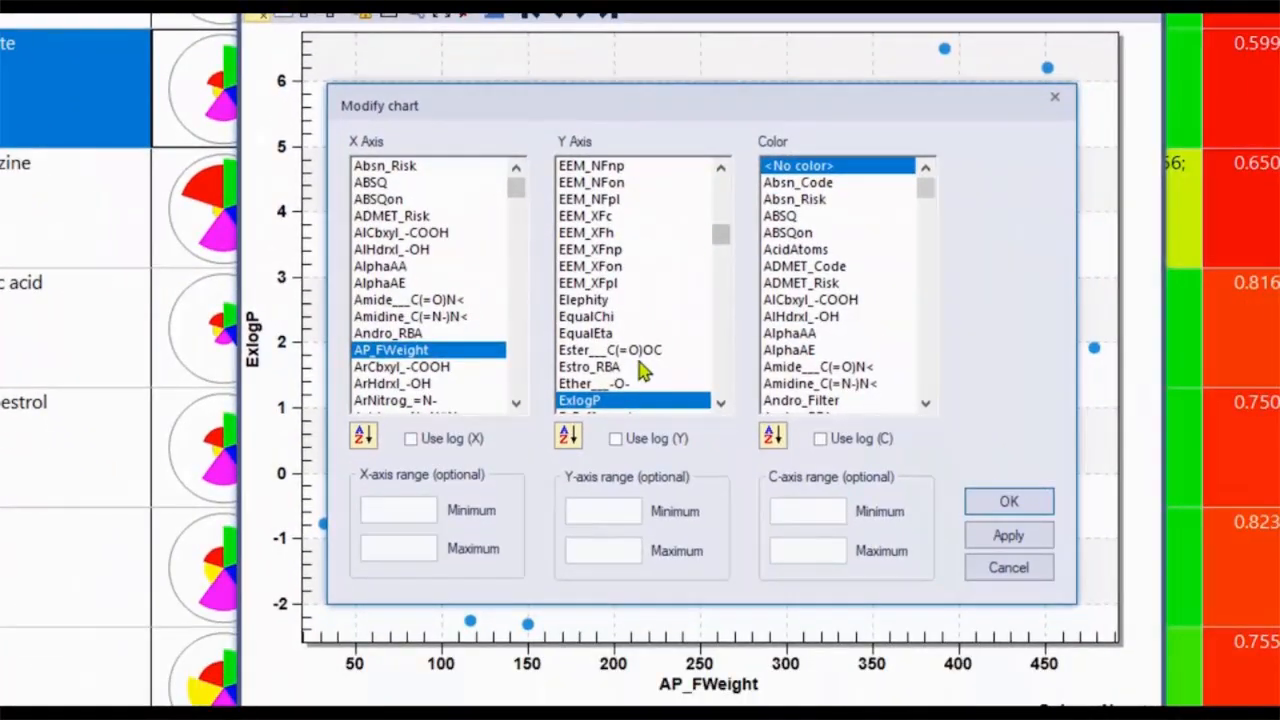
left_click(833, 302)
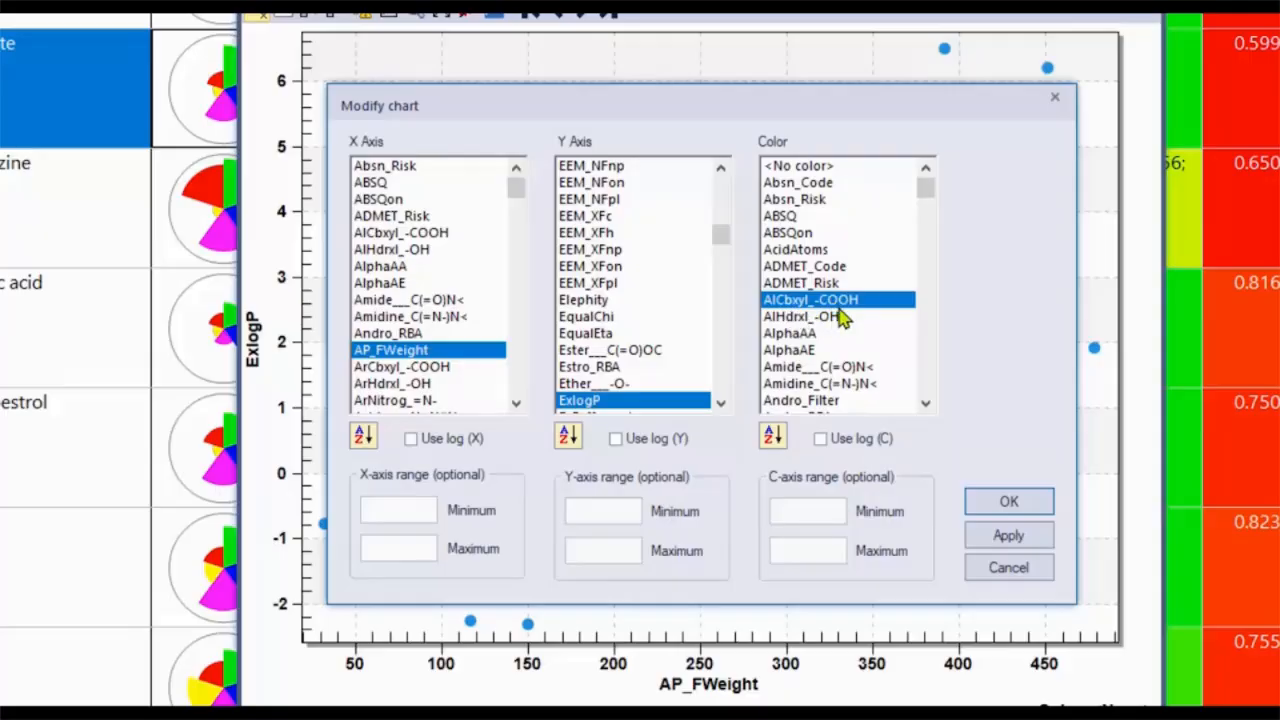
left_click(1008, 535)
left_click_drag(906, 106, 81, 124)
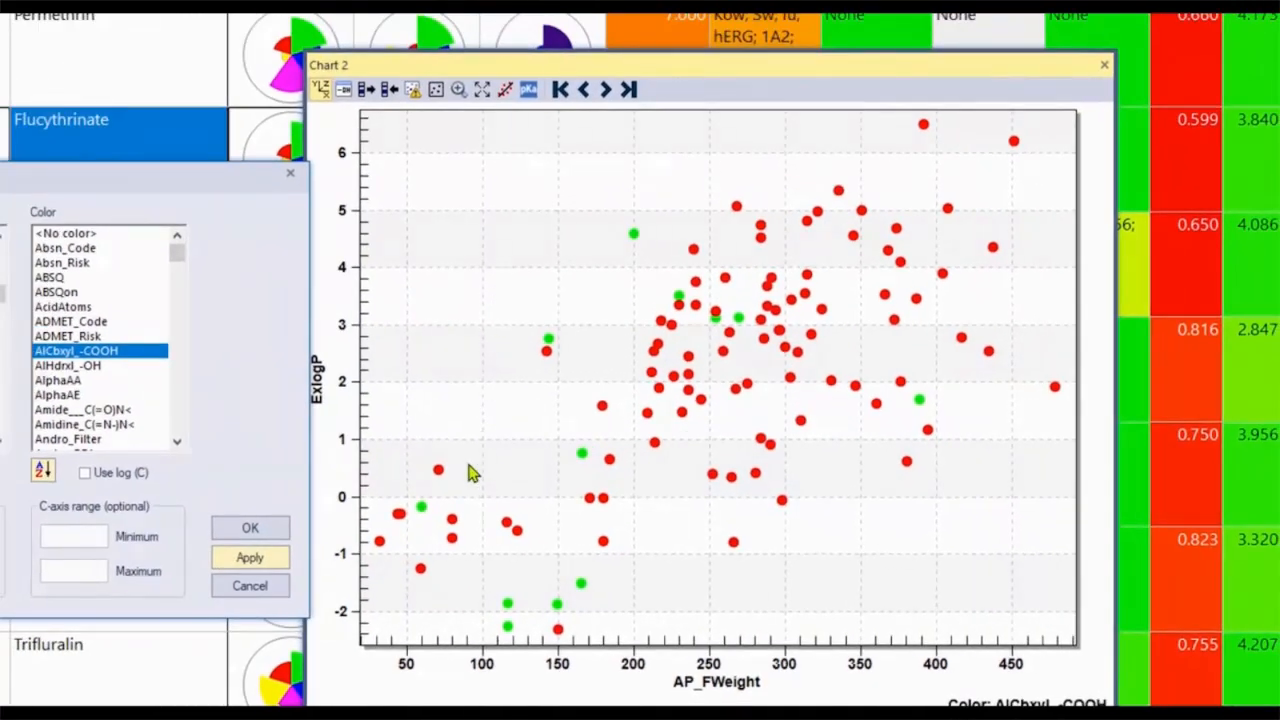
left_click(243, 531)
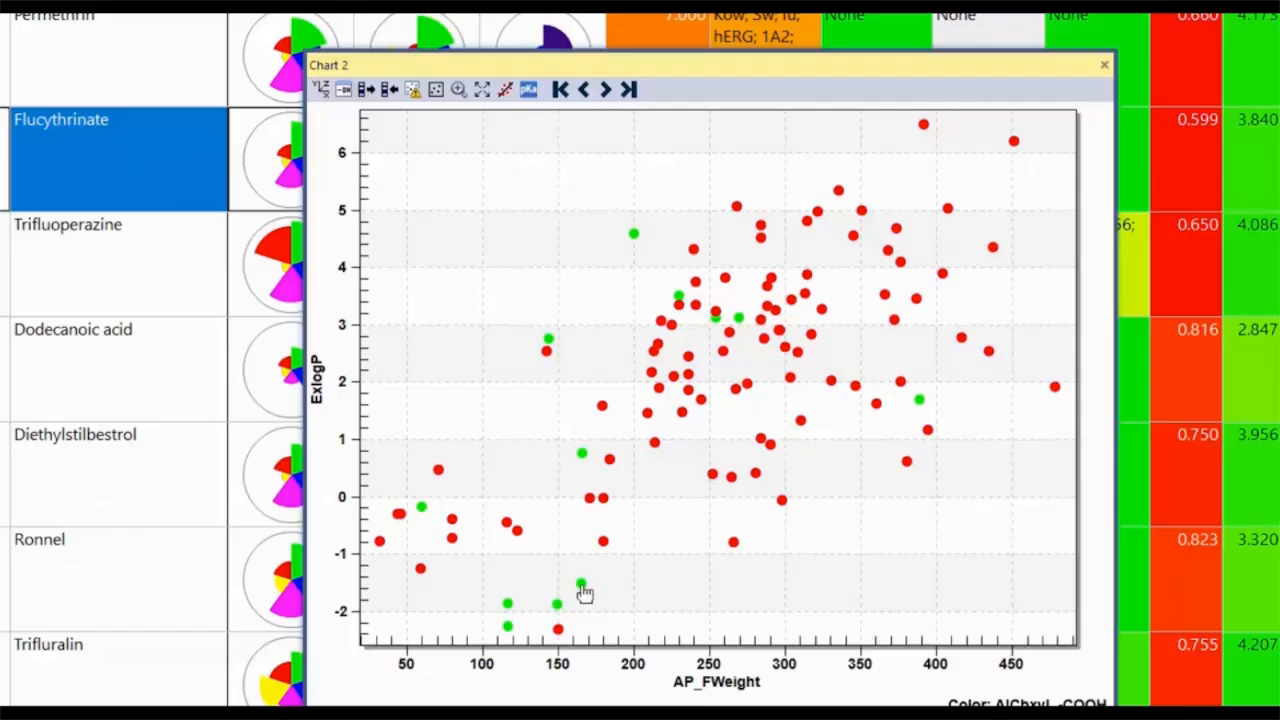
Highlight the spreadsheet's selected compounds in the scatter plot, then select the low-weight point cluster around ExlogP 0 instead.
mouse_move(582, 592)
mouse_move(603, 544)
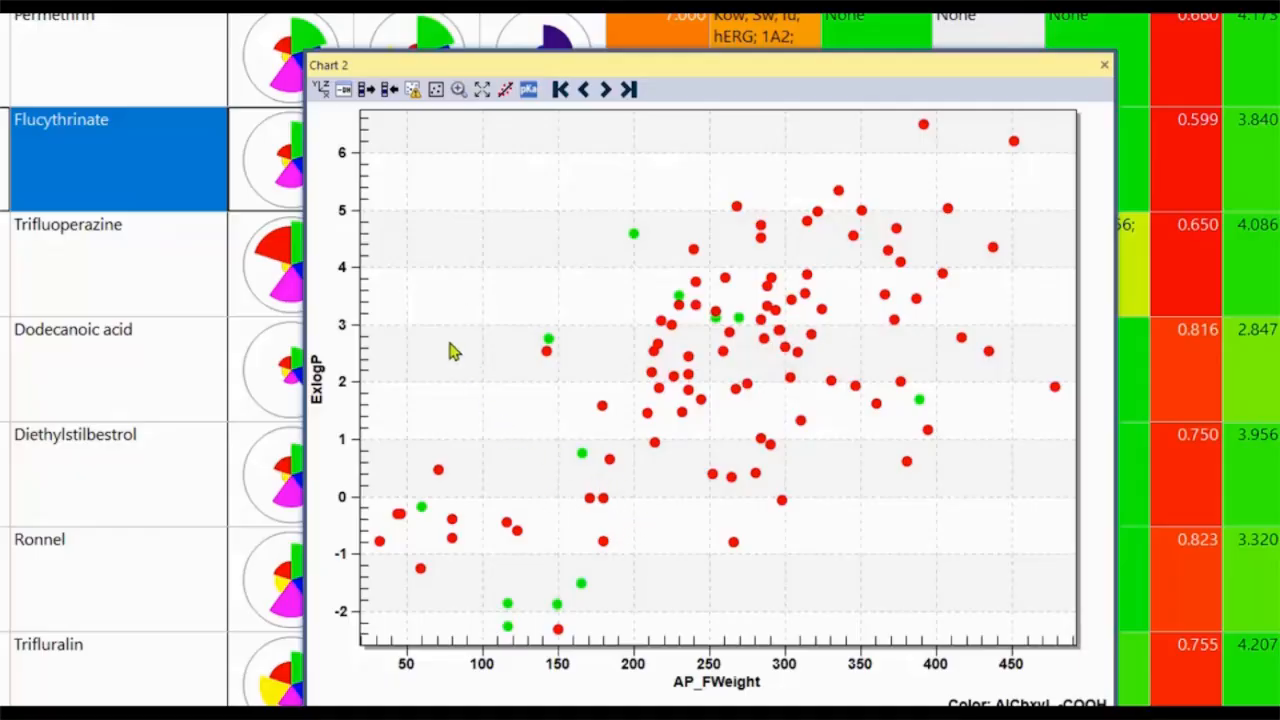
left_click(366, 90)
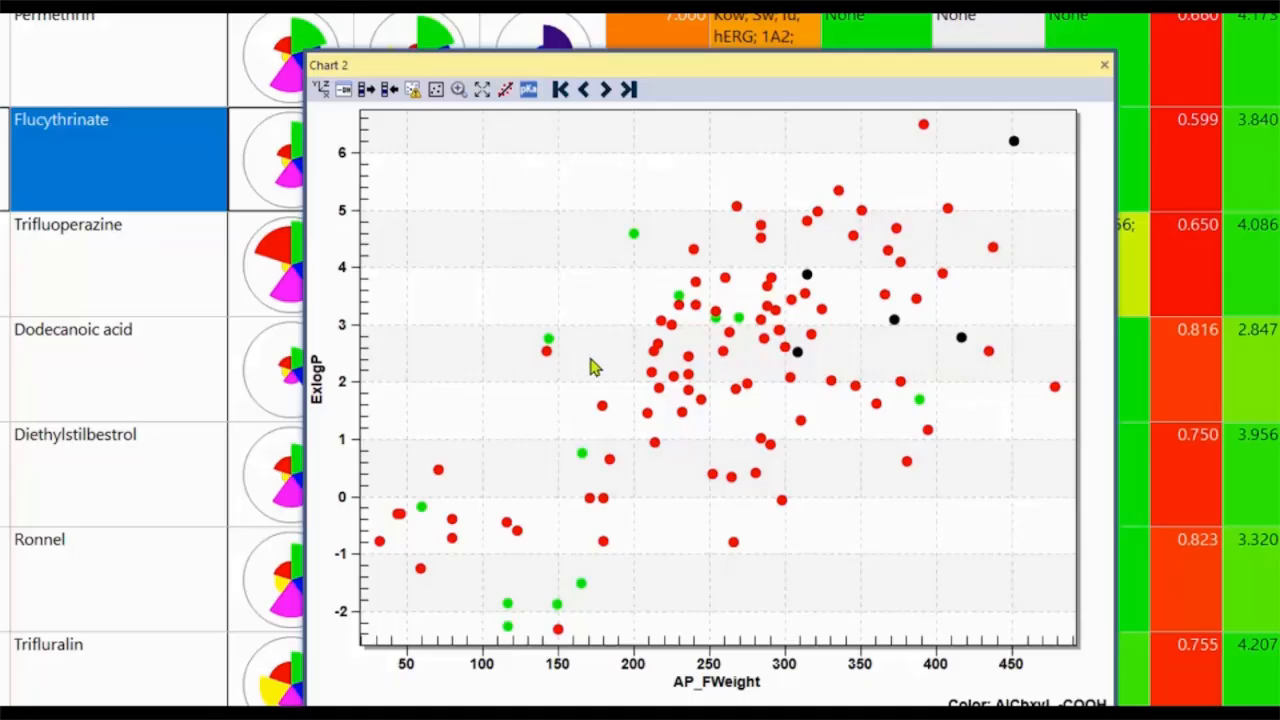
left_click_drag(386, 382, 570, 595)
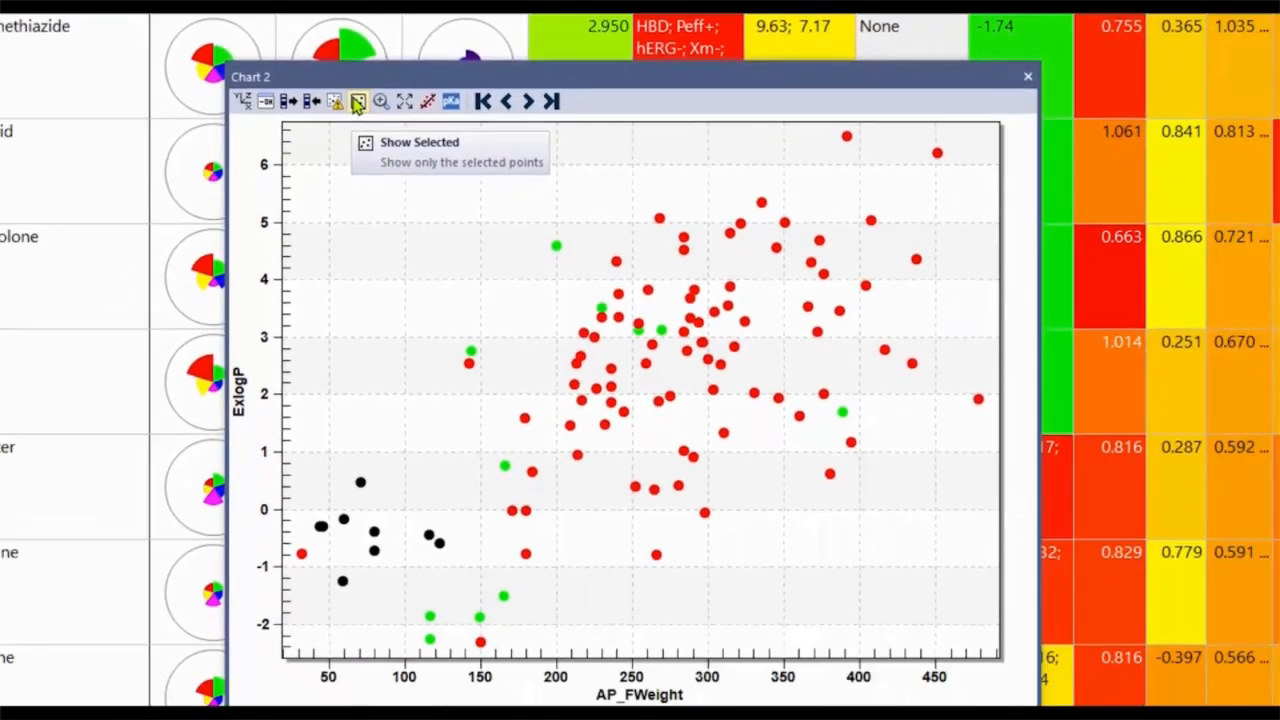
Show only the selected points in Chart 2, zoom in on them in two stages and restore the full plot range.
left_click(357, 104)
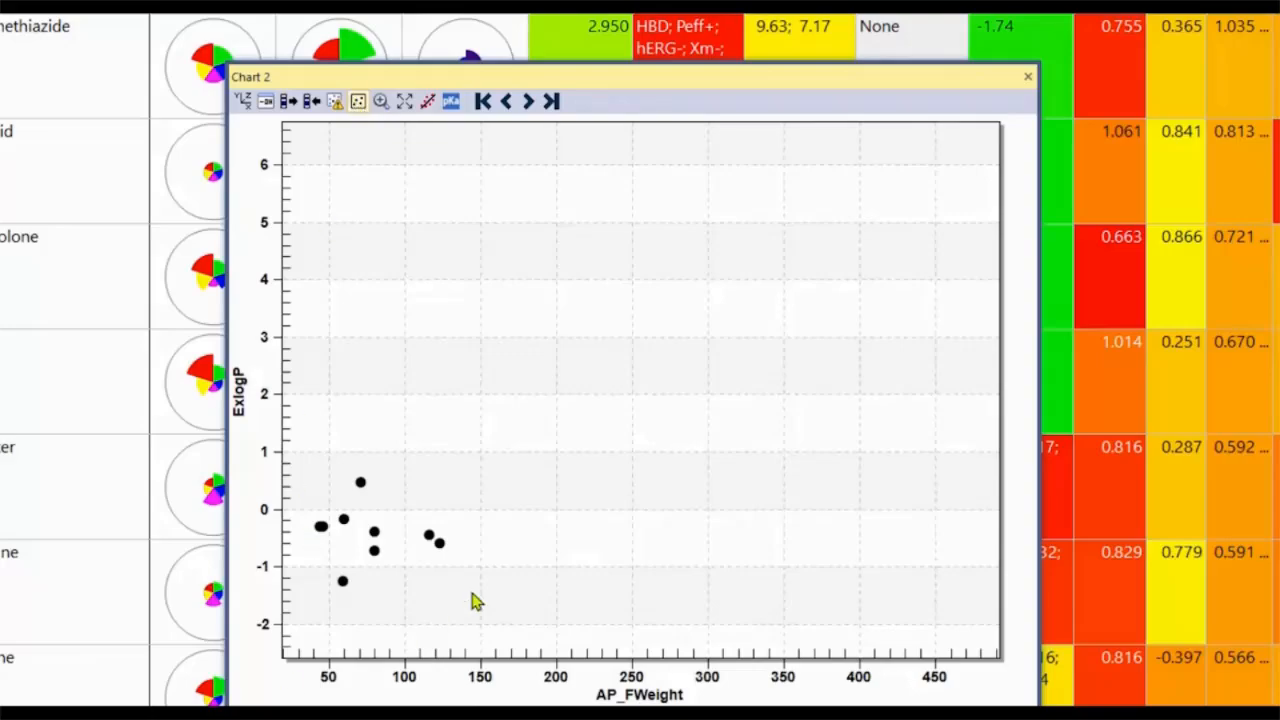
left_click(382, 104)
left_click_drag(292, 438, 572, 672)
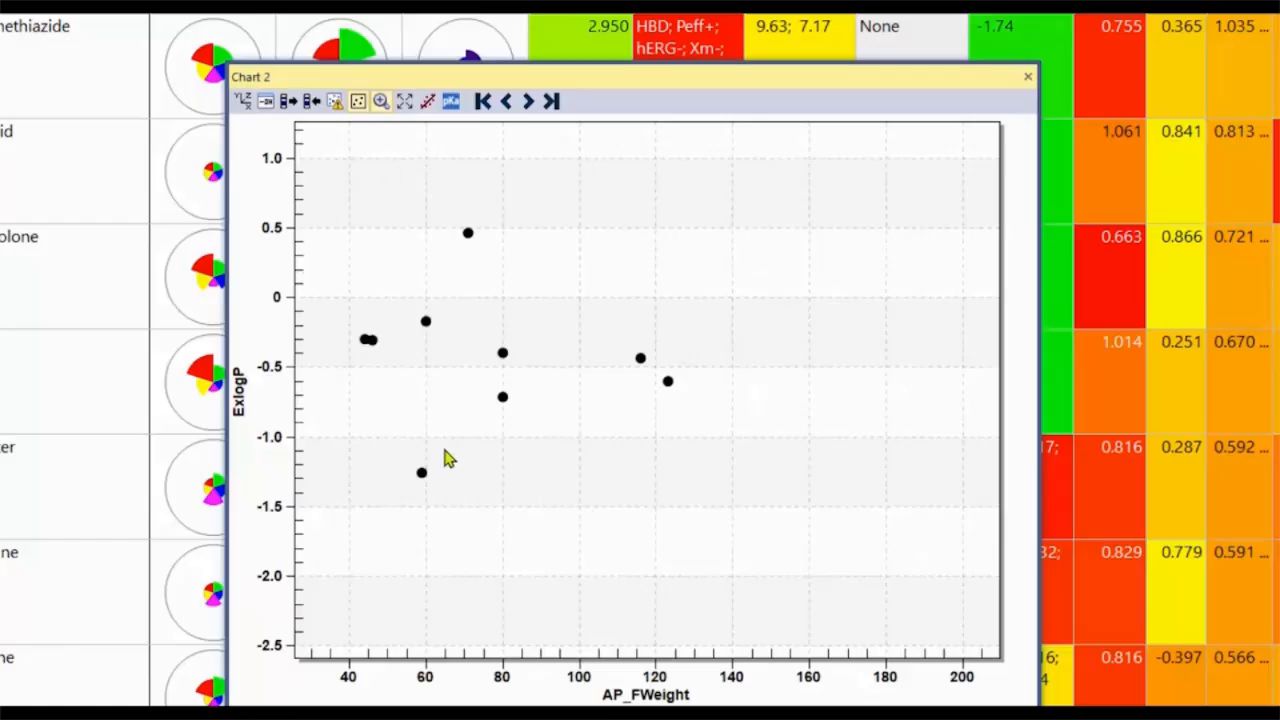
left_click_drag(344, 310, 447, 368)
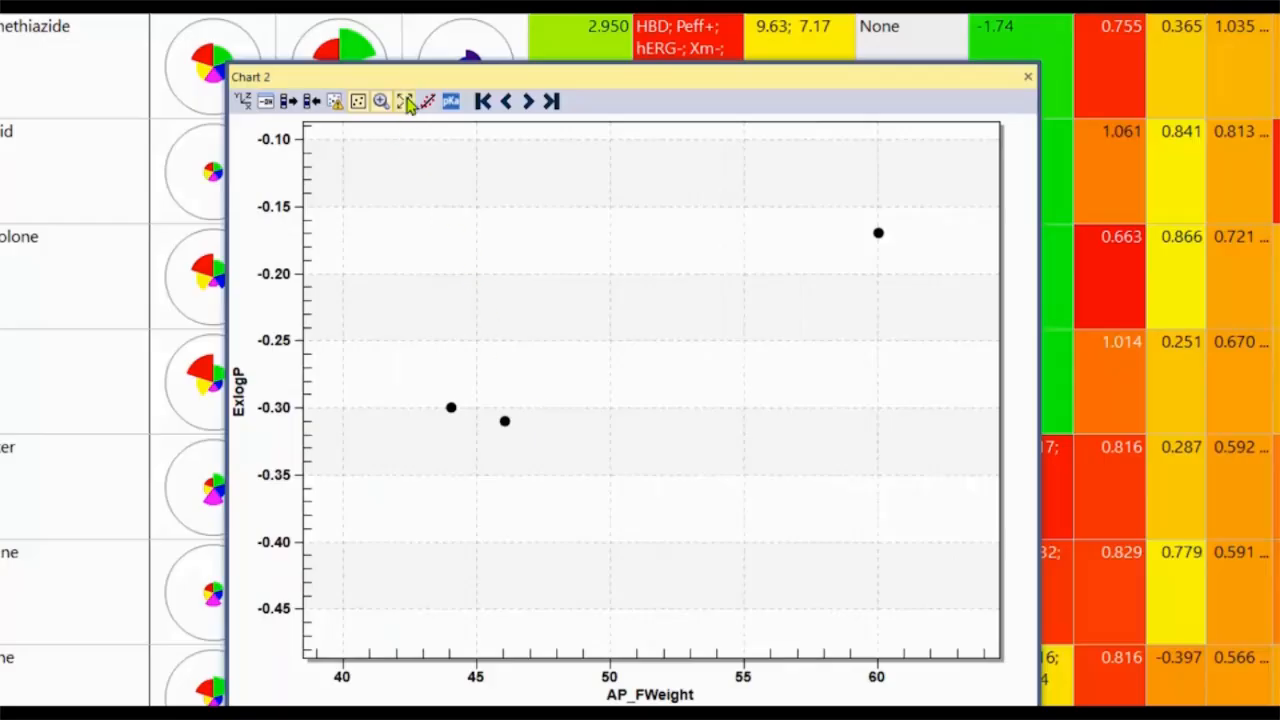
left_click(405, 102)
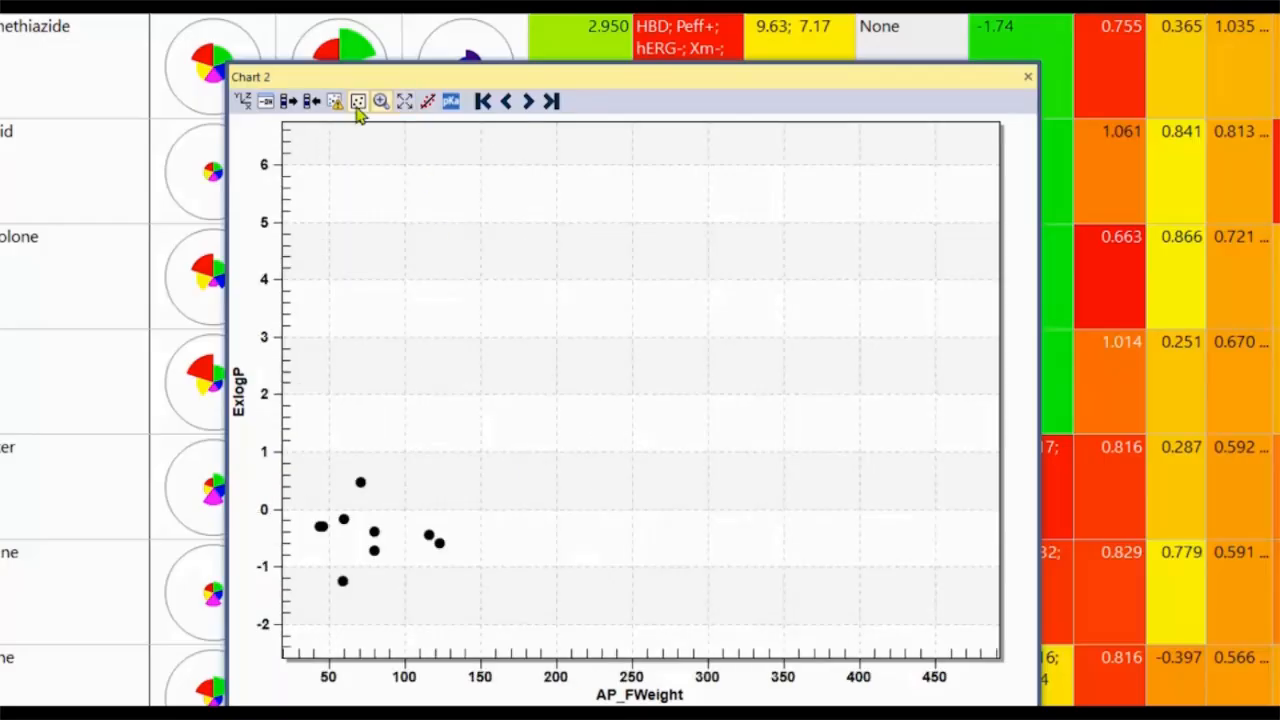
Add the linear regression line and statistics to the scatter plot and advance its X axis property to MeltingPoint.
left_click(427, 104)
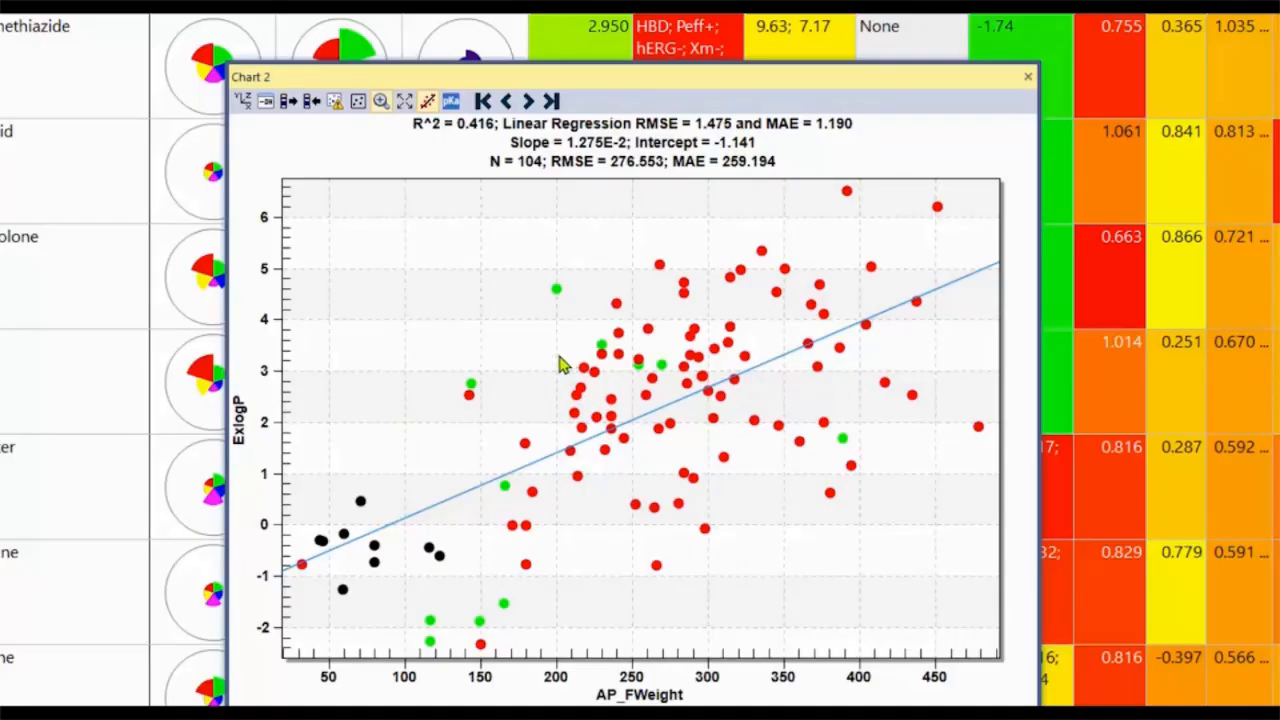
left_click(530, 102)
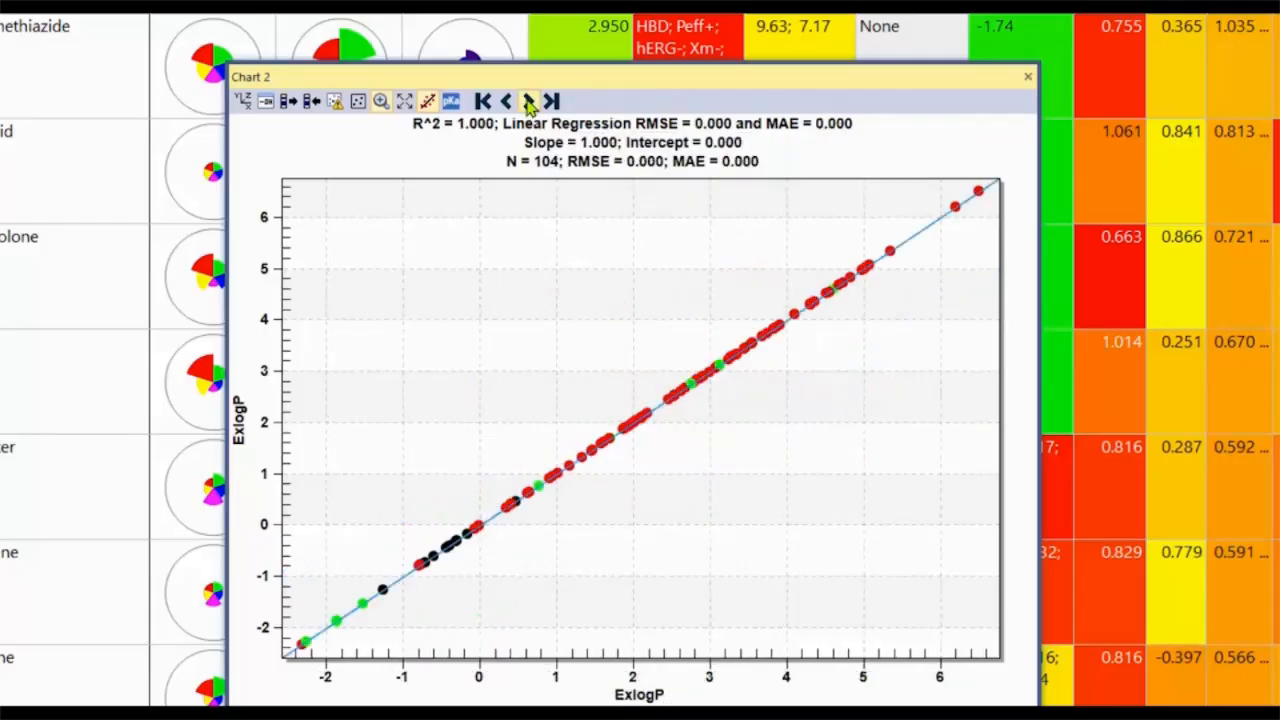
left_click(530, 102)
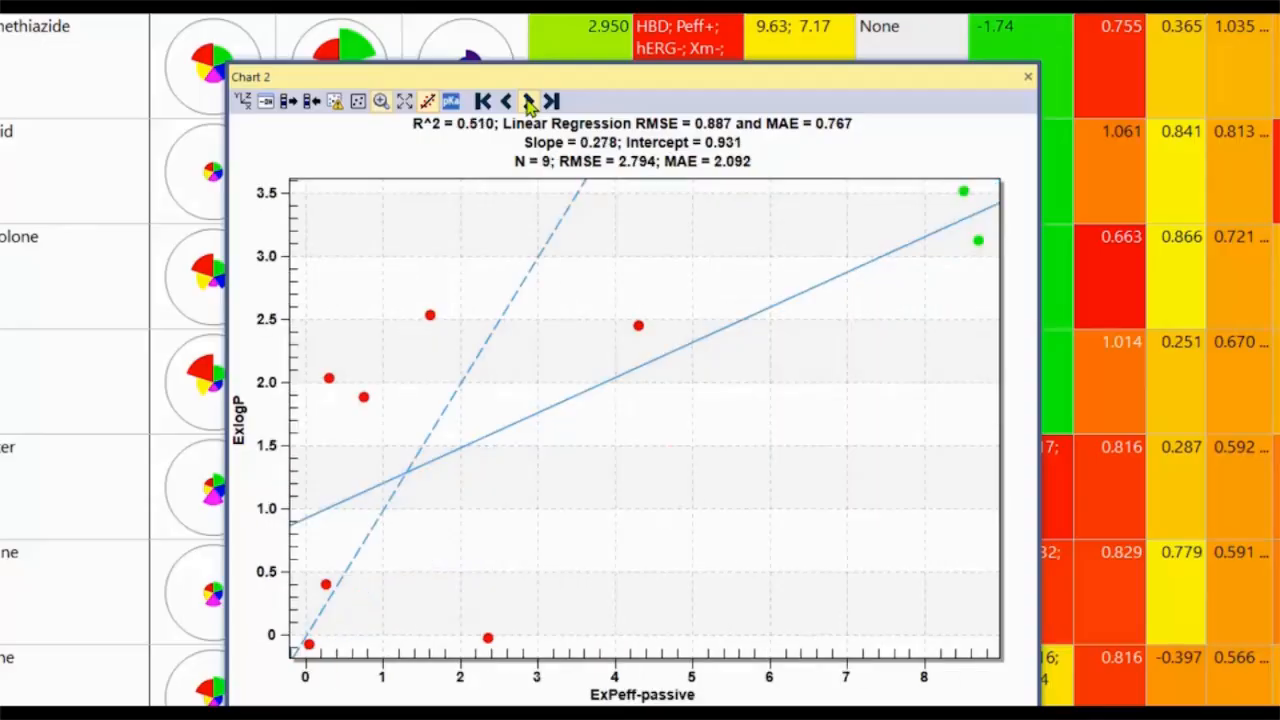
left_click(530, 102)
left_click(530, 102)
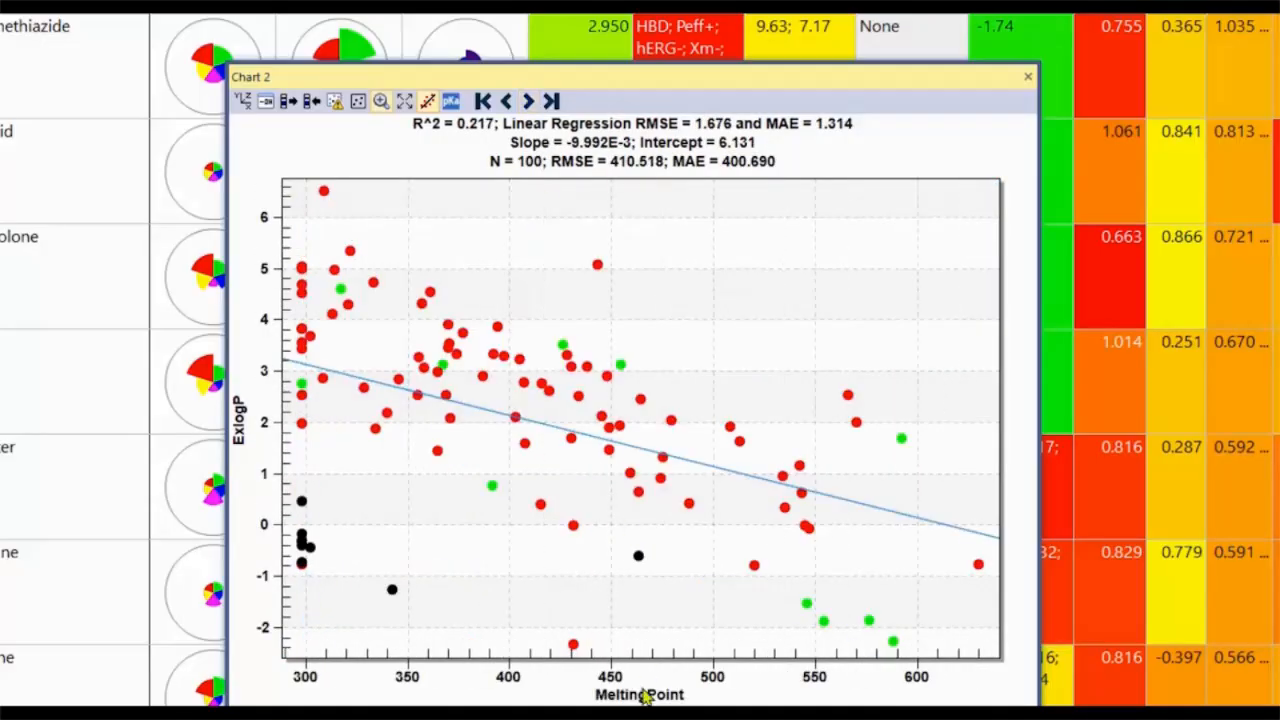
Advance the scatter plot's Y axis property from ExlogP to MlogP, keeping MeltingPoint on the X axis.
left_click(530, 104, "ctrl")
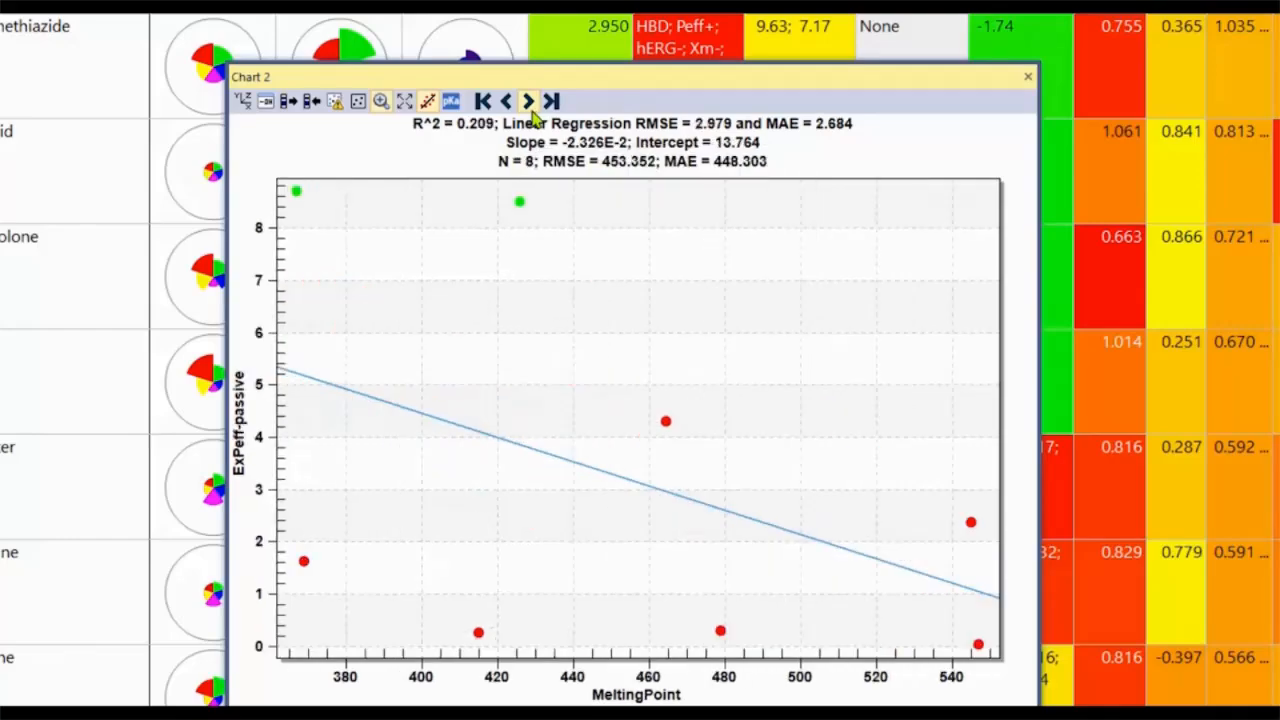
left_click(532, 115, "ctrl")
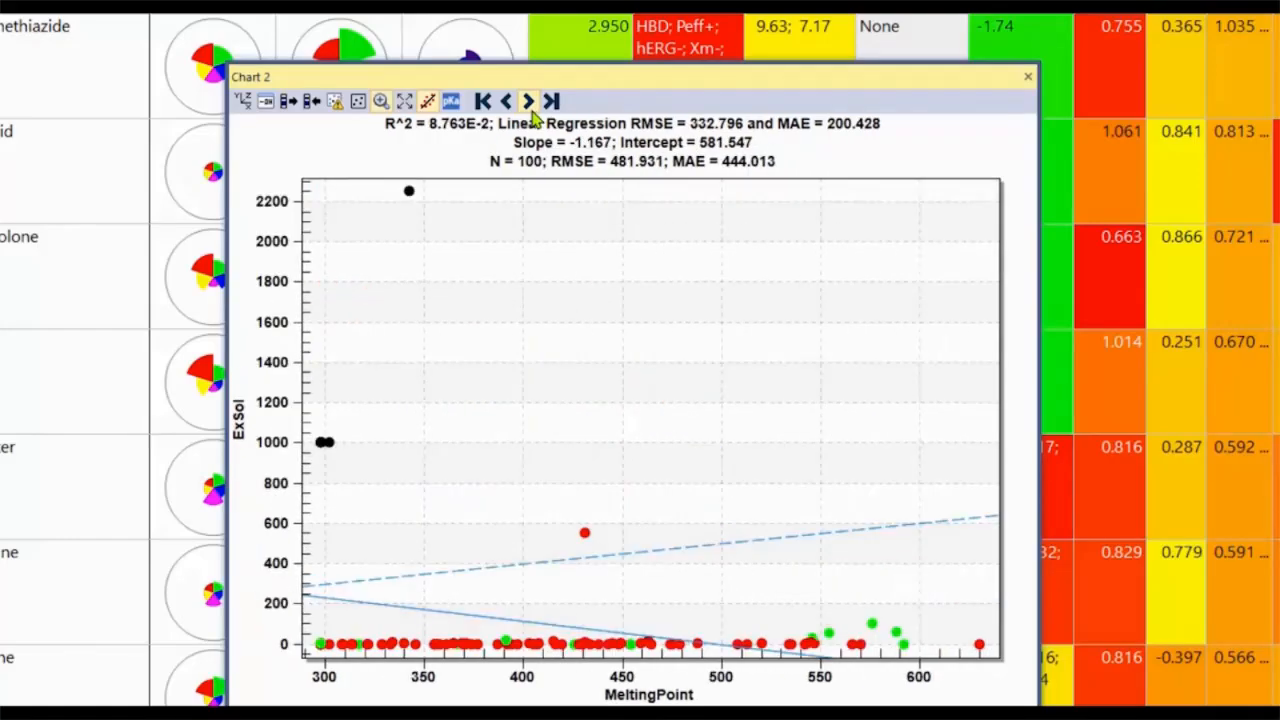
left_click(532, 115, "ctrl")
left_click(532, 115, "ctrl")
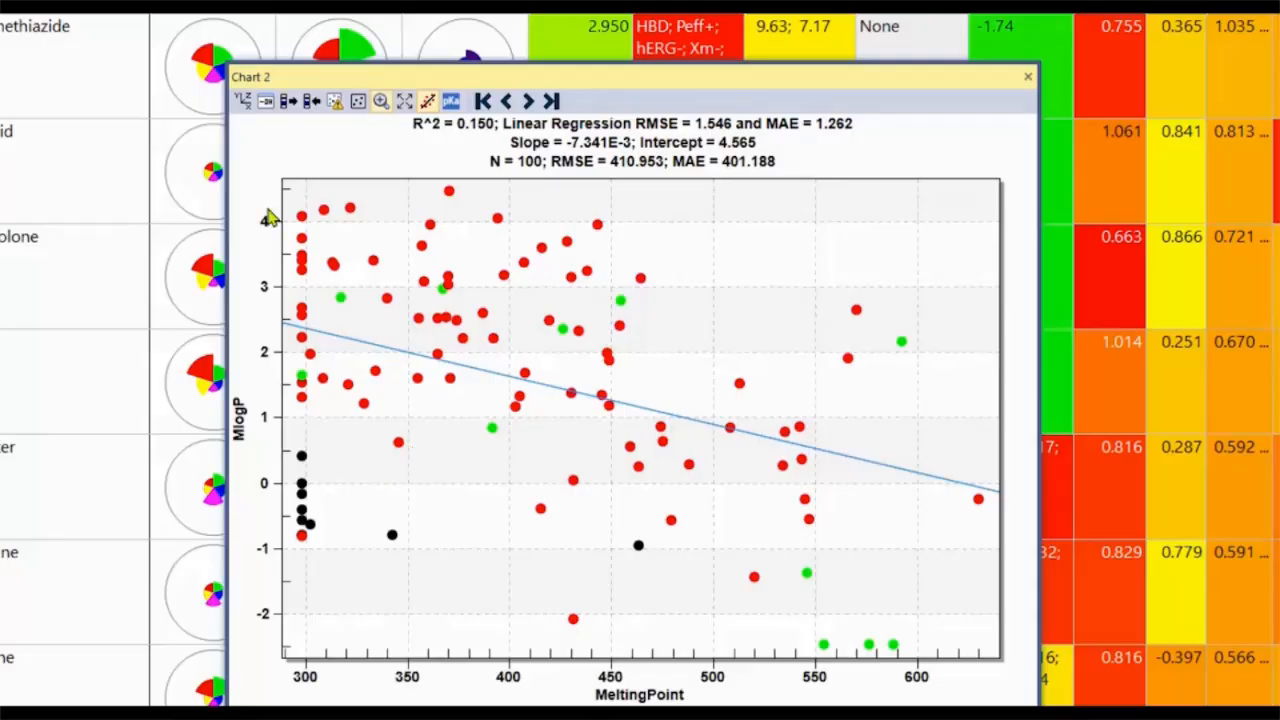
Dock all existing charts in the main window.
left_click_drag(549, 81, 467, 113)
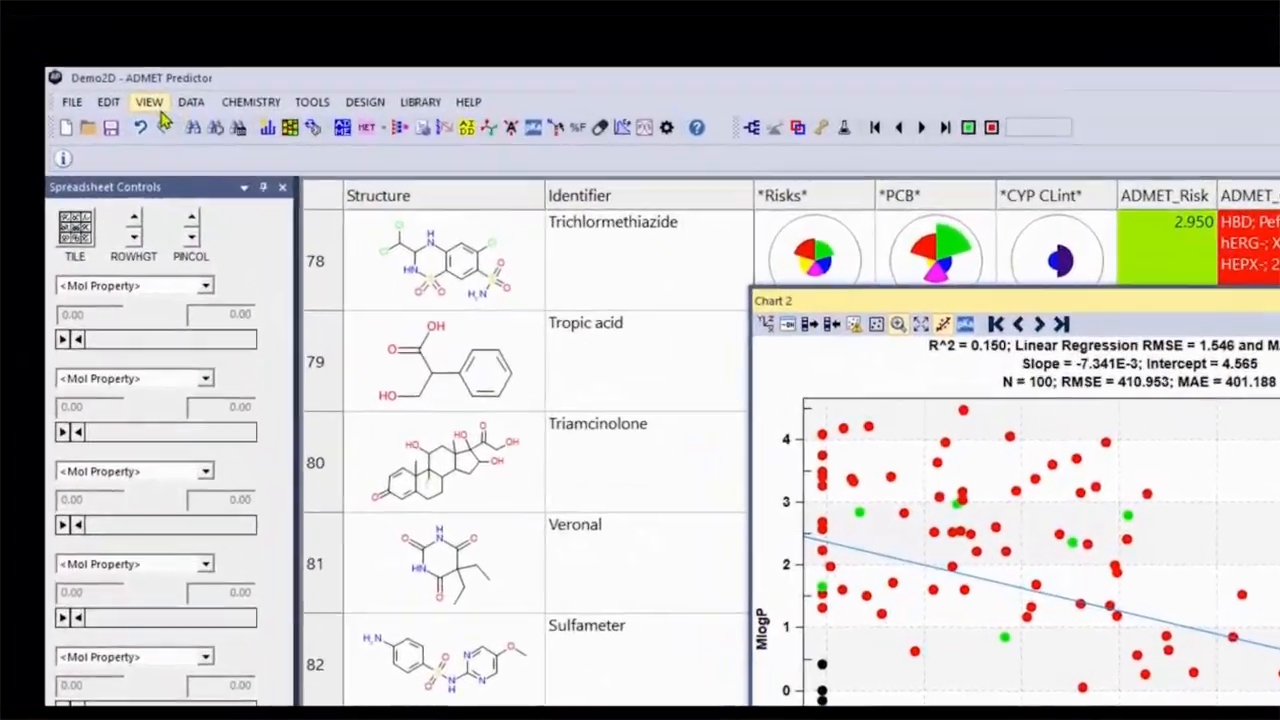
left_click(133, 25)
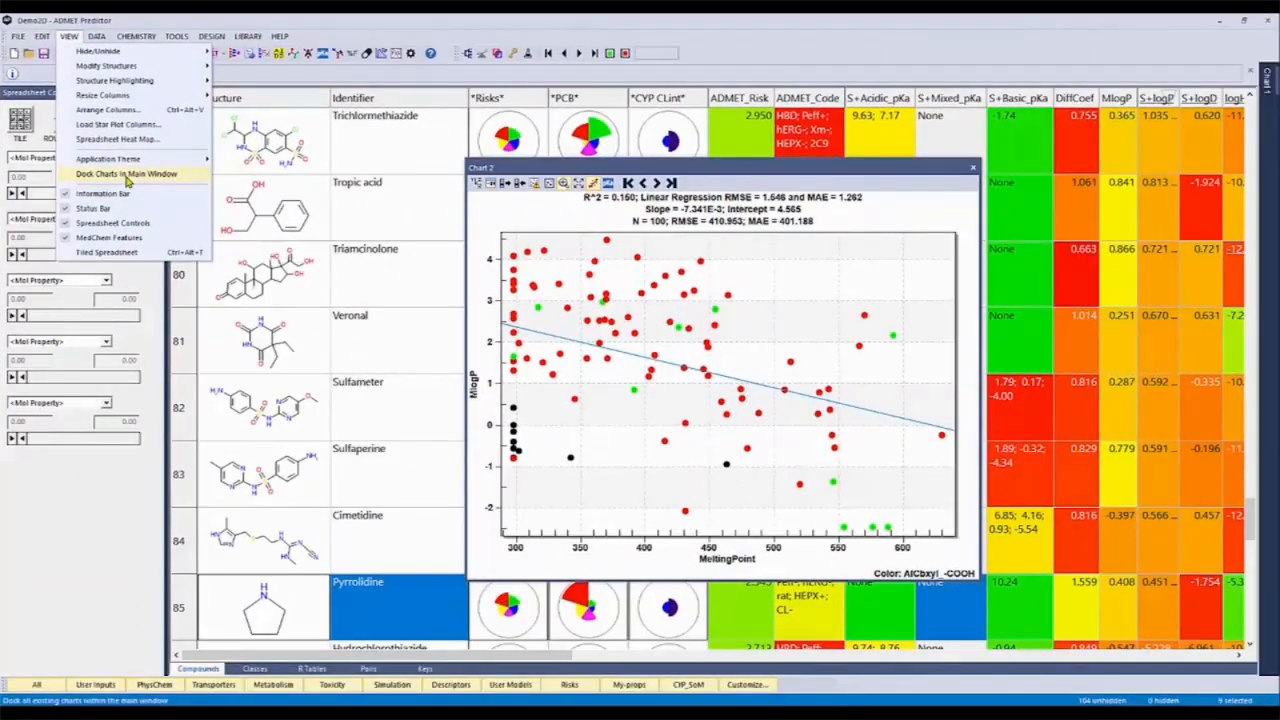
left_click(127, 175)
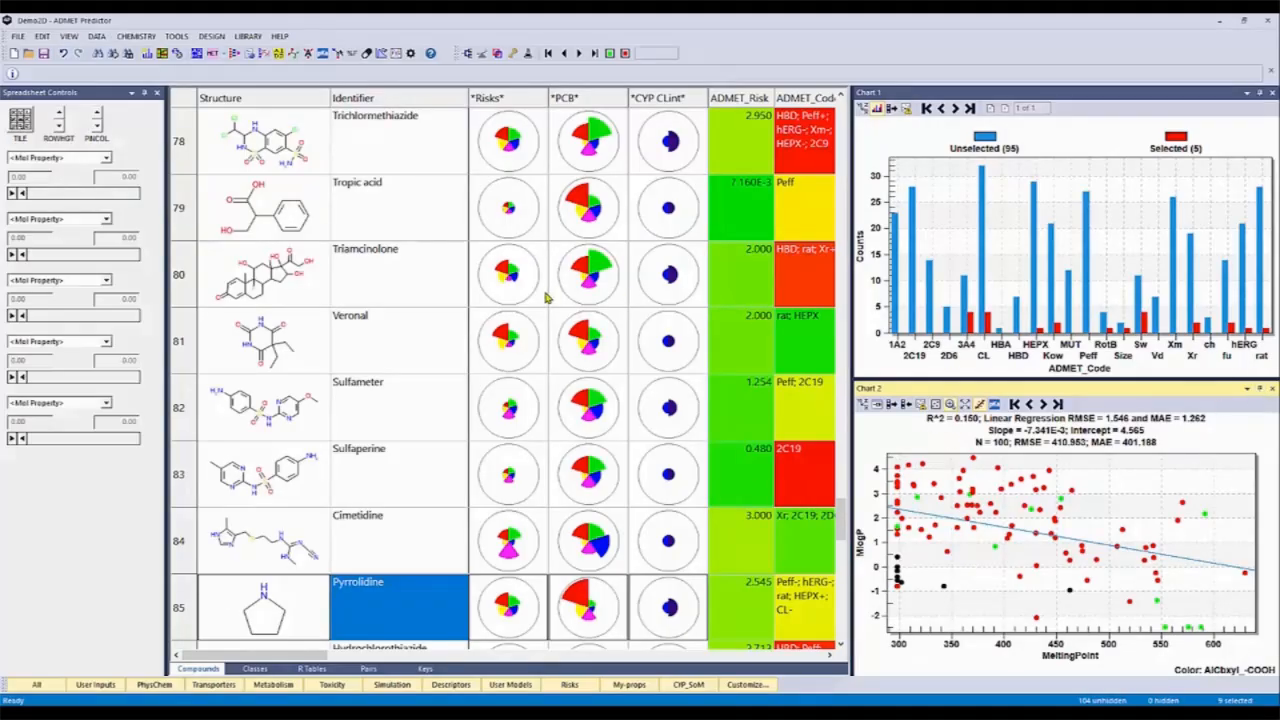
Create a new 3D Scatter chart without replacing an existing one and float it over the spreadsheet.
left_click(72, 37)
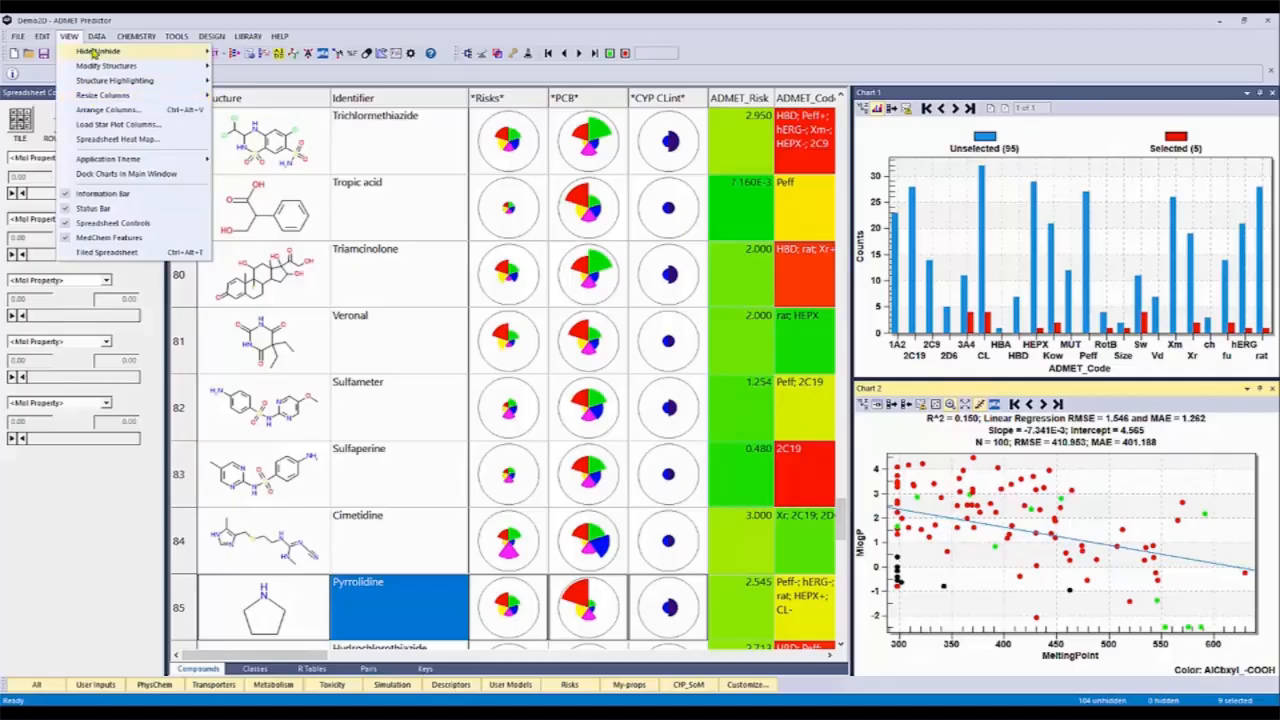
mouse_move(95, 40)
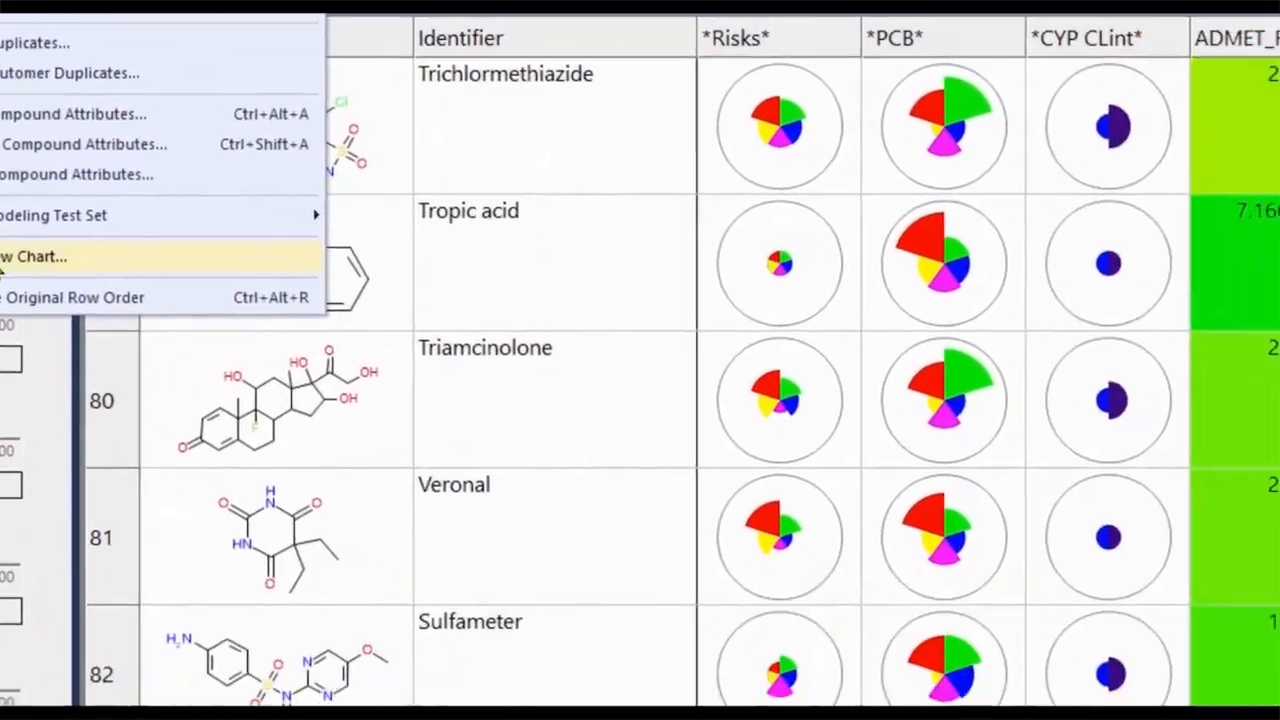
left_click(260, 406)
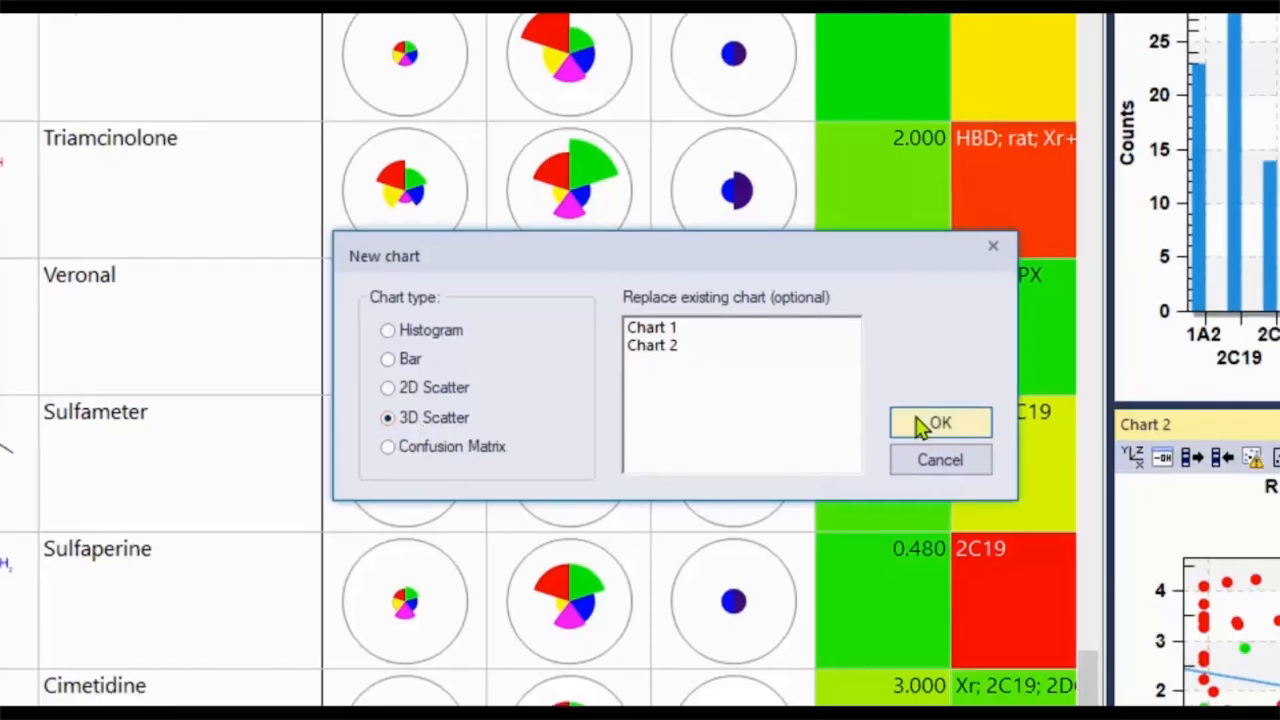
left_click(942, 440)
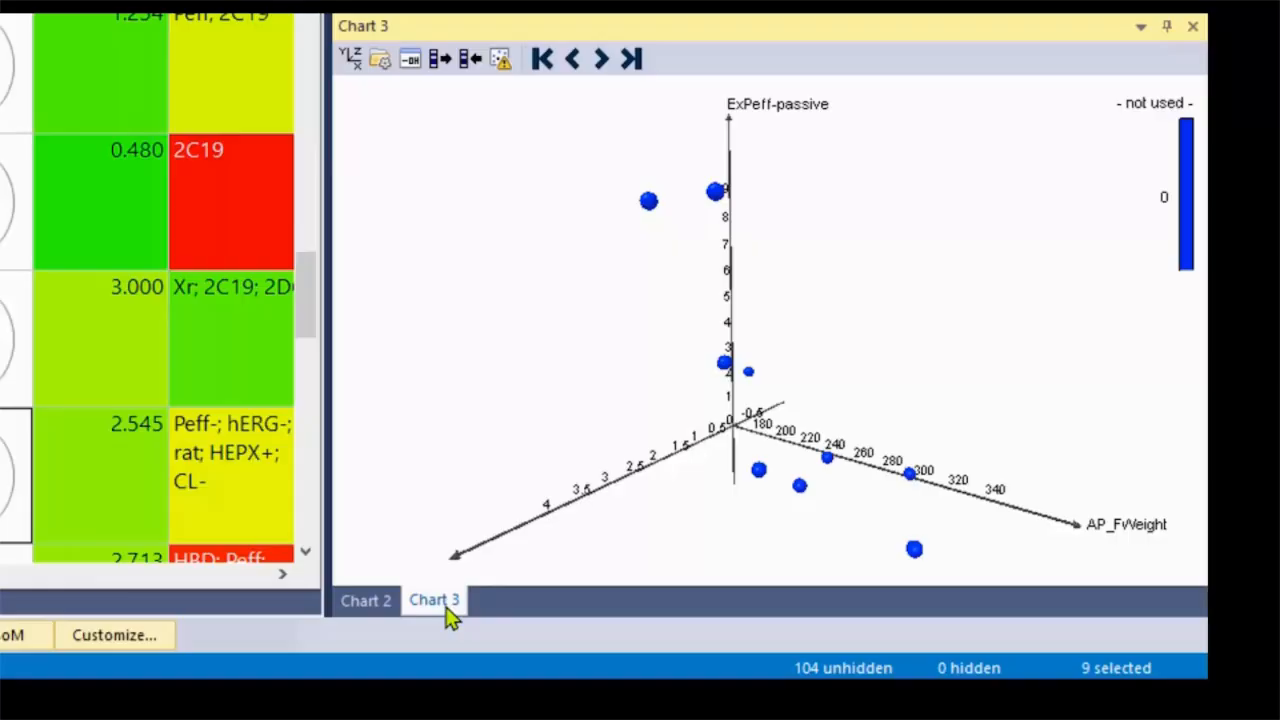
left_click_drag(435, 604, 0, 12)
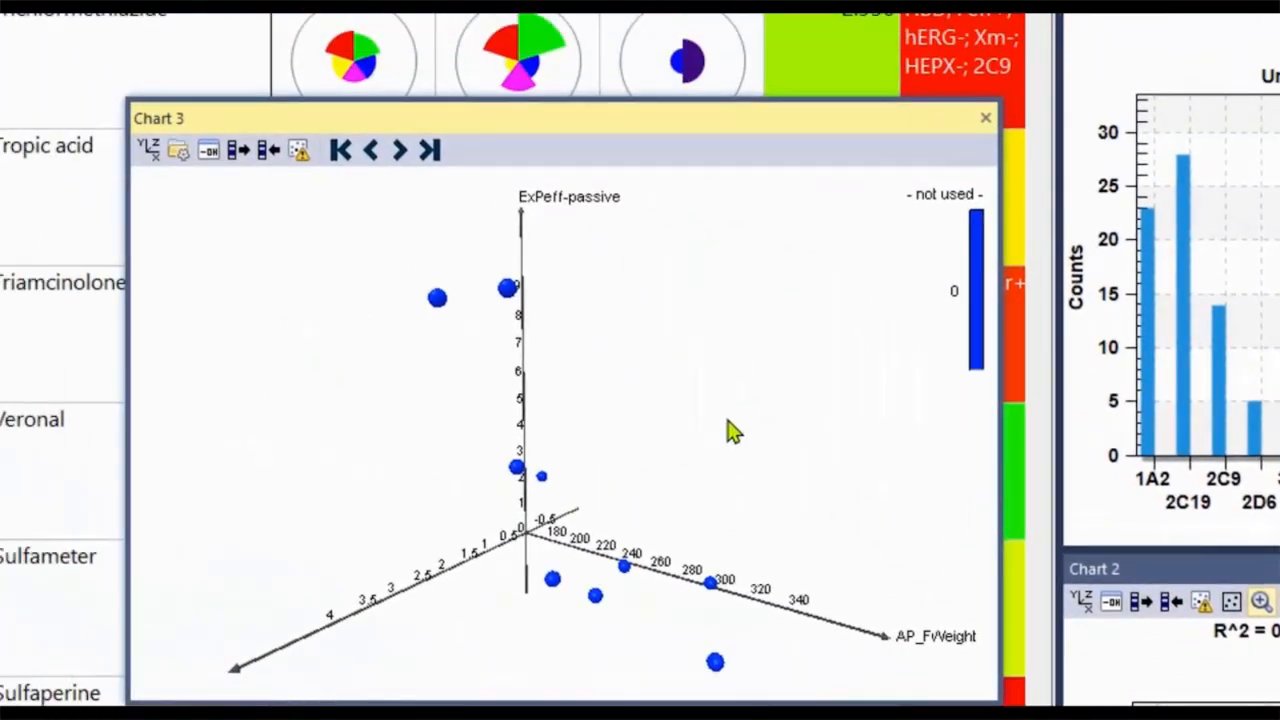
Modify the 3D scatter chart's axes, setting the Y axis property to S+logP.
left_click(152, 150)
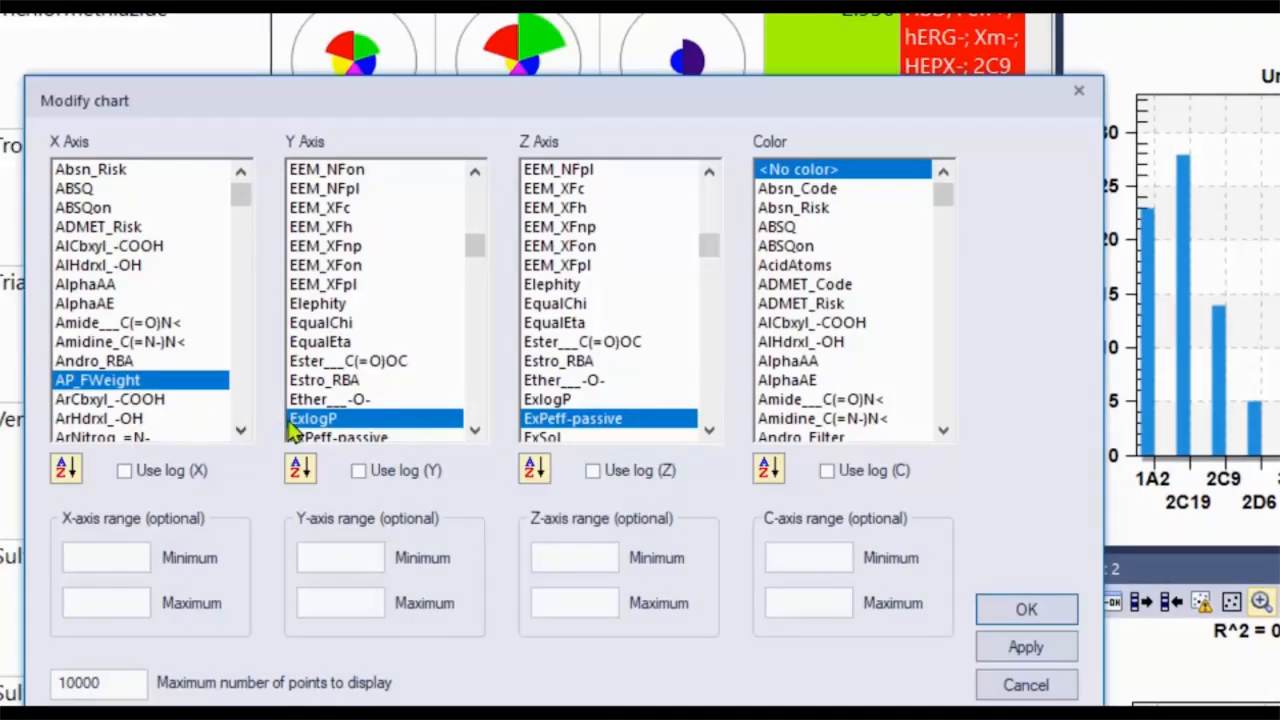
key("s")
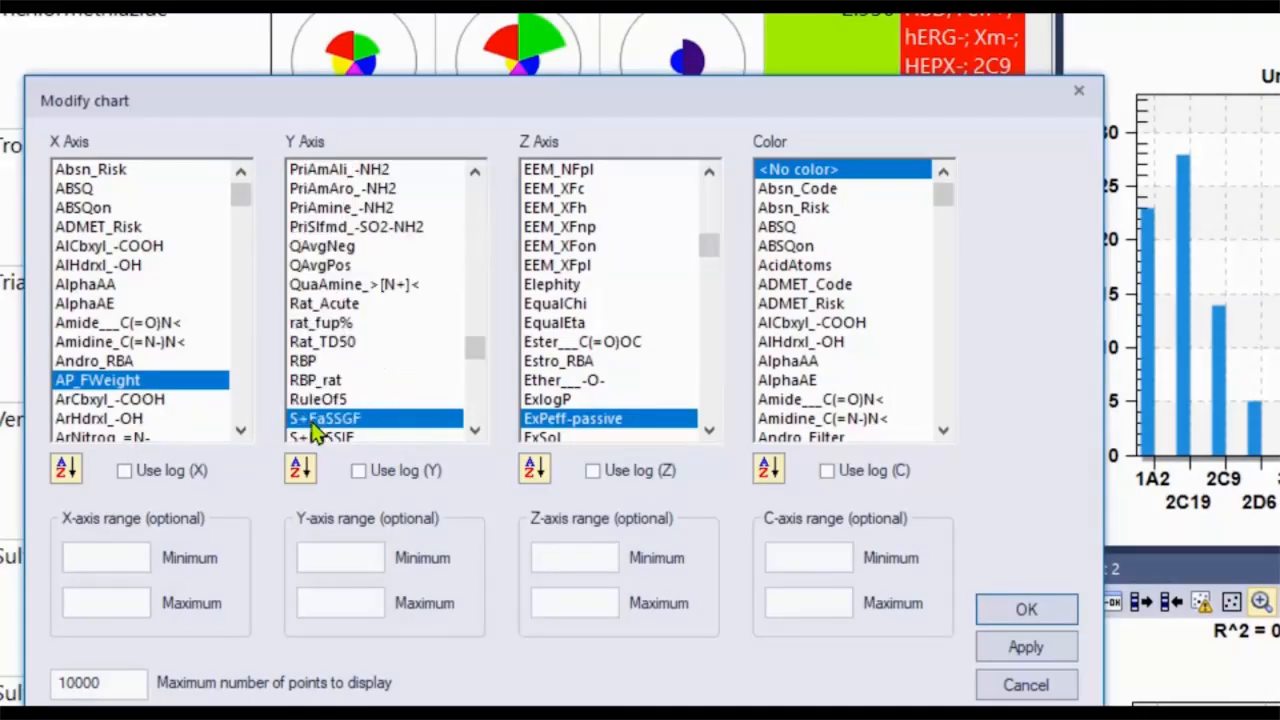
scroll(316, 427, "down", 3)
scroll(316, 427, "down", 1)
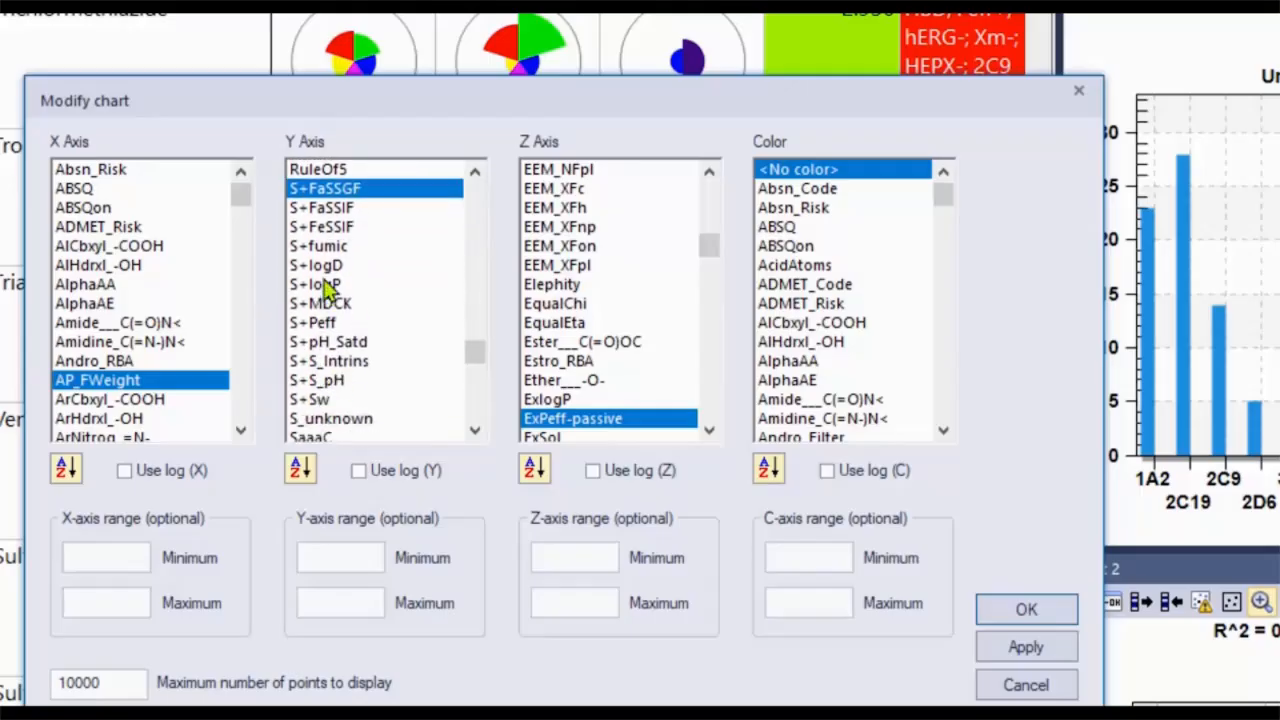
left_click(329, 285)
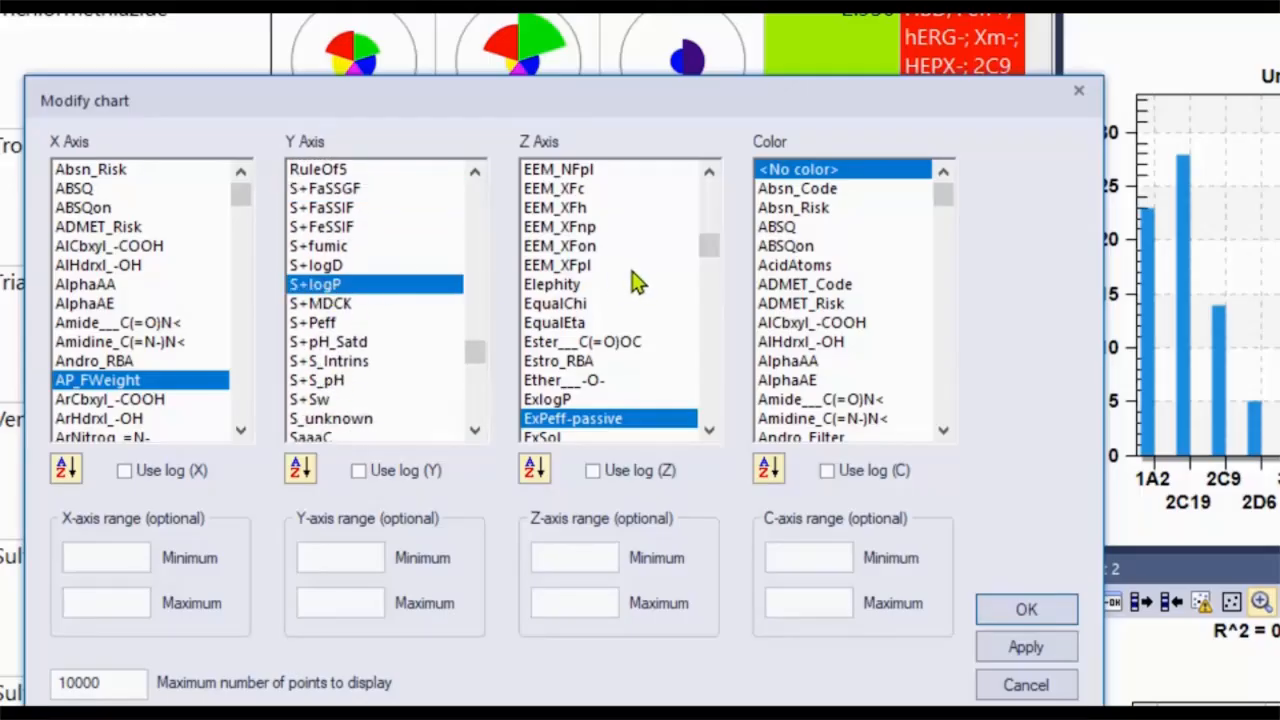
Set the chart's Z axis property to S+Sw on a log scale and apply the changes.
left_click_drag(714, 258, 710, 356)
scroll(634, 363, "up", 3)
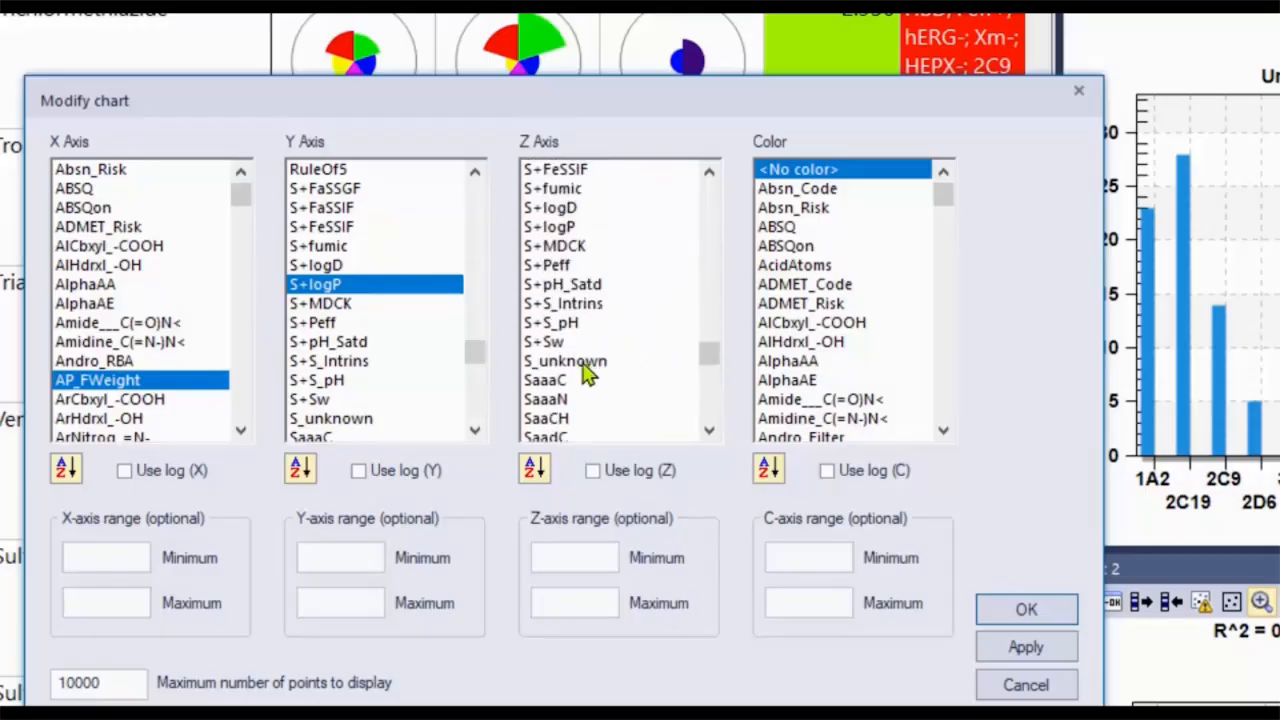
left_click(541, 343)
left_click(648, 472)
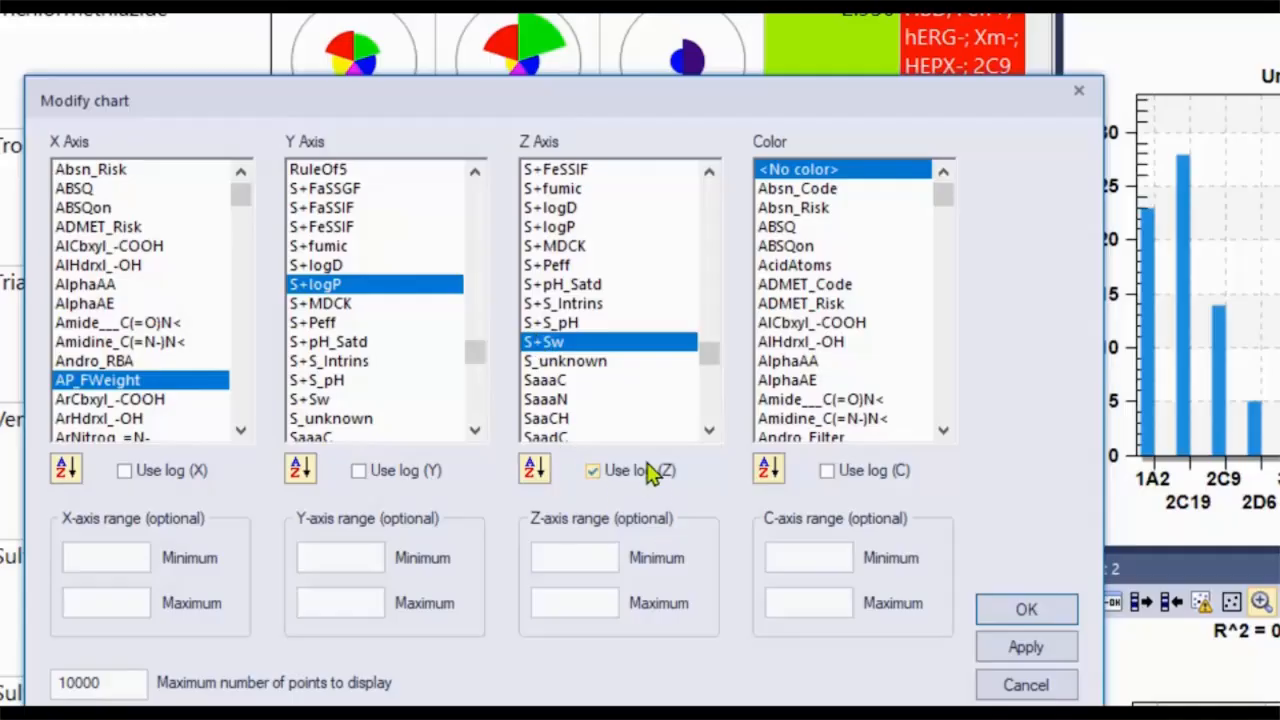
left_click(1032, 612)
Inspect the compounds behind the two lowest points of the 3D scatter plot and dock the chart in the main window.
left_click_drag(837, 523, 643, 486)
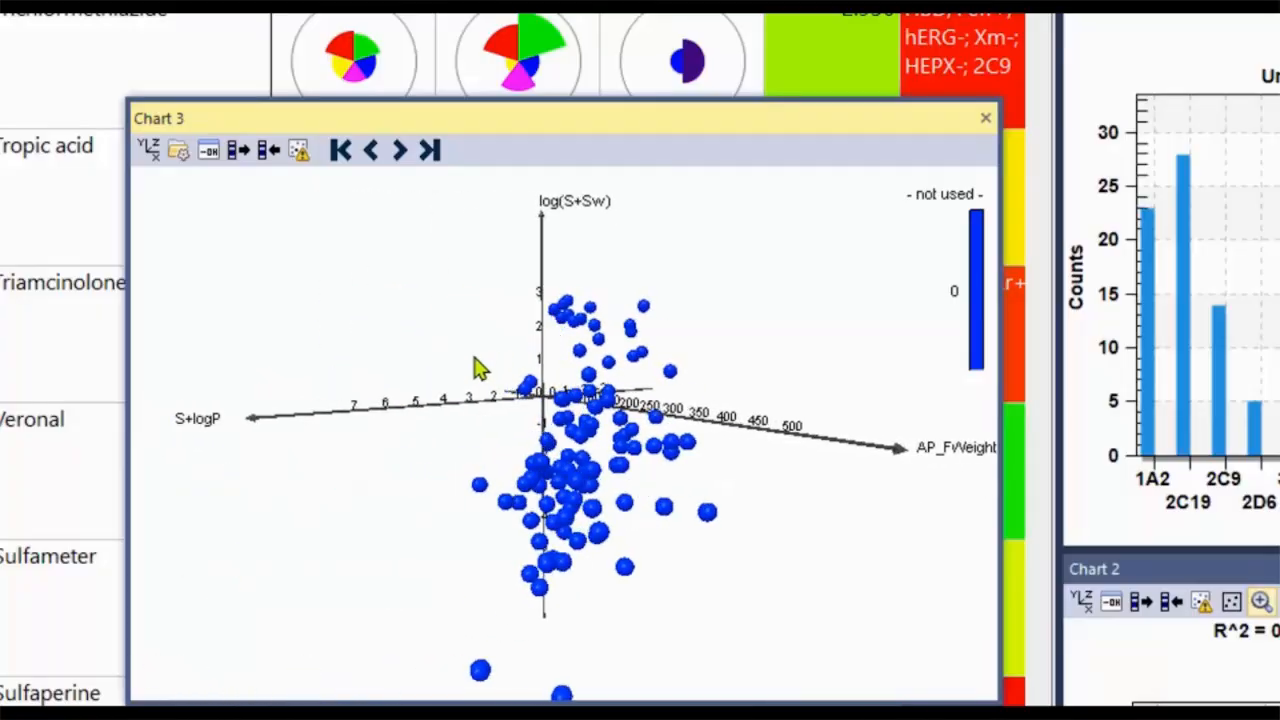
scroll(460, 414, "up", 5)
scroll(465, 437, "down", 6)
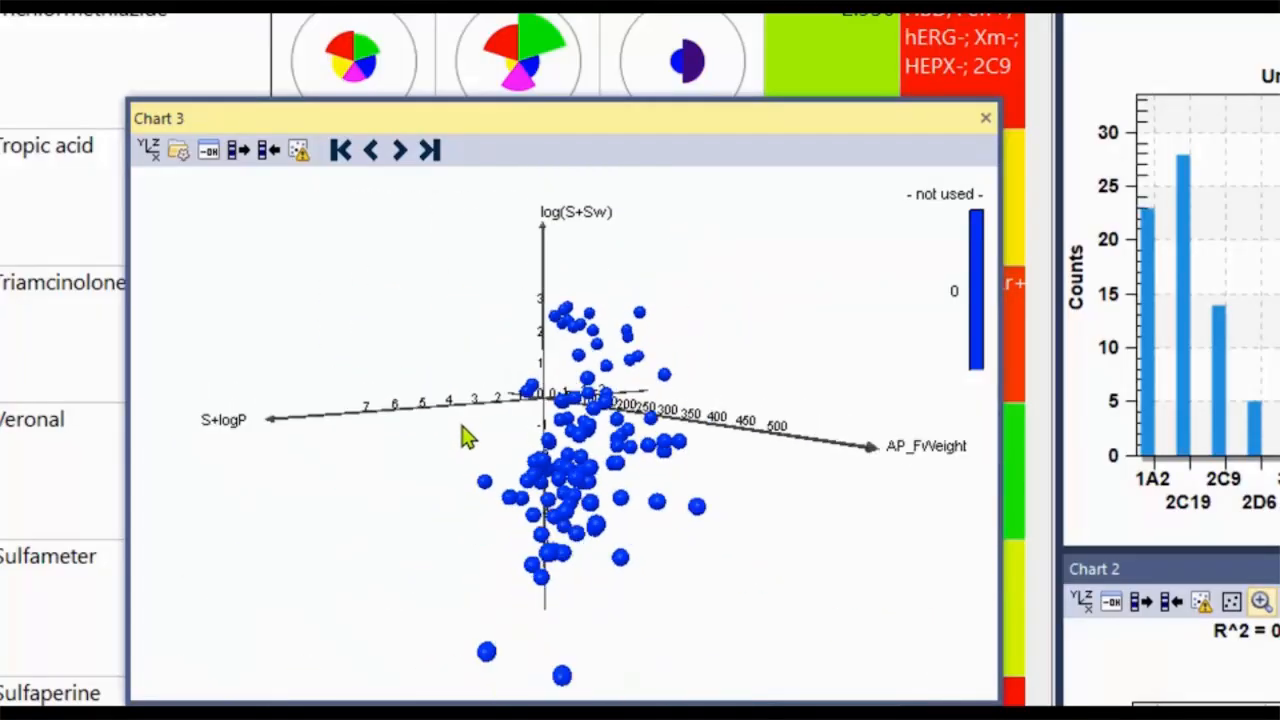
scroll(468, 440, "up", 2)
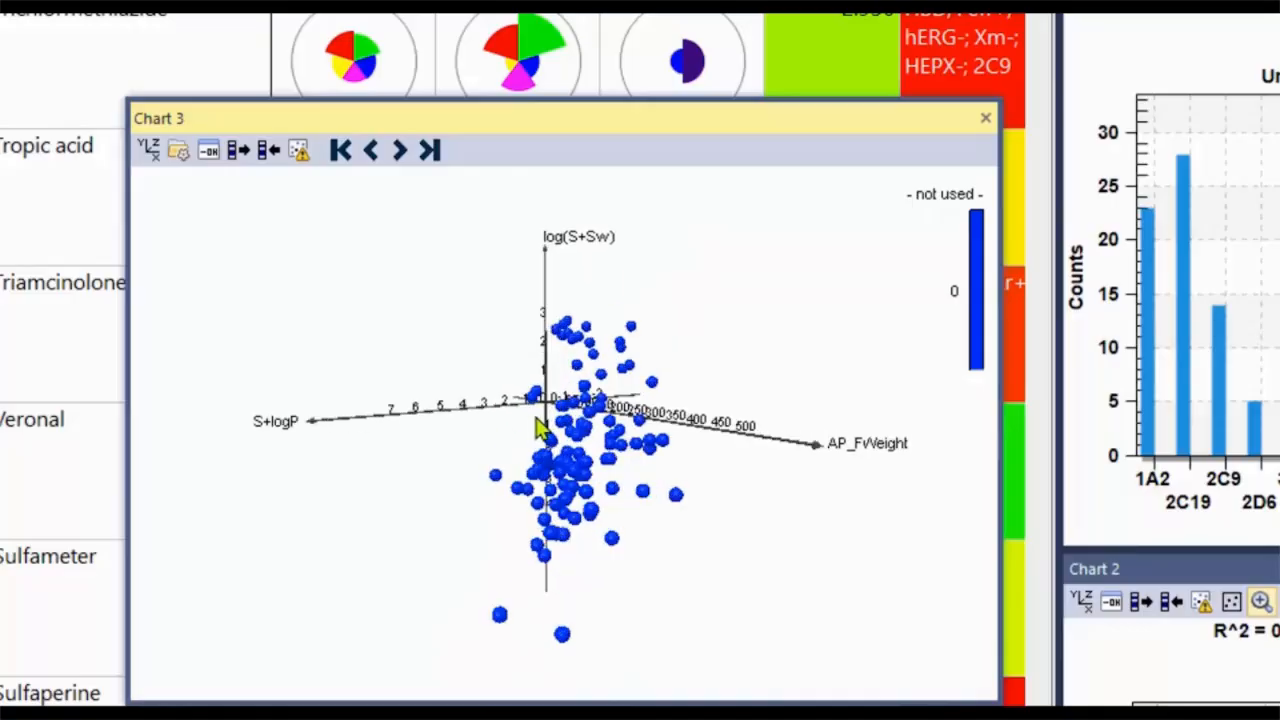
left_click_drag(537, 621, 554, 563)
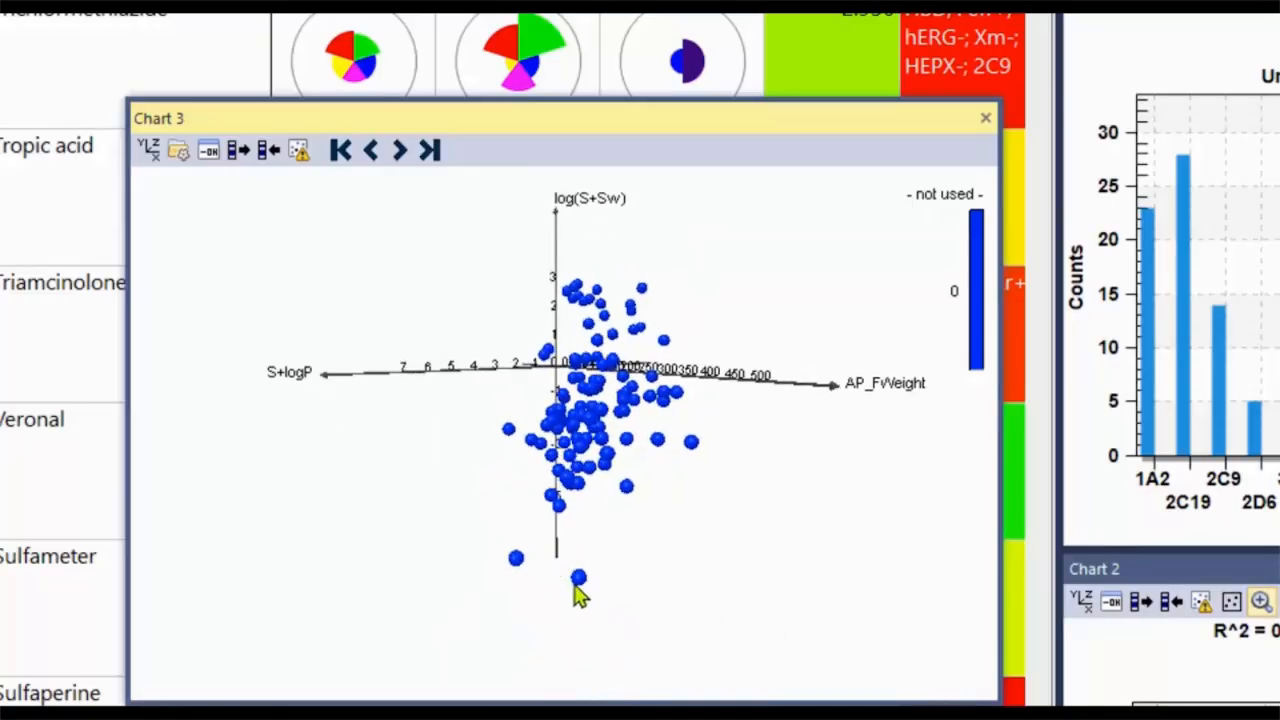
mouse_move(580, 588)
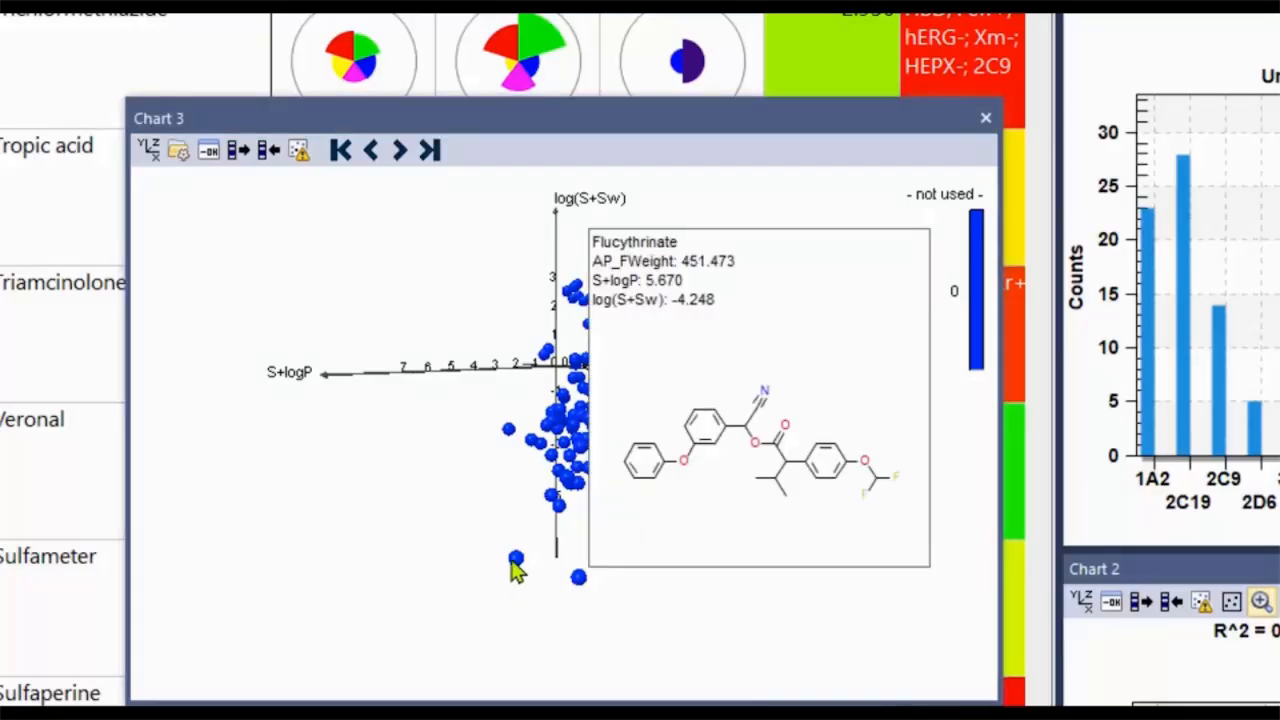
mouse_move(516, 568)
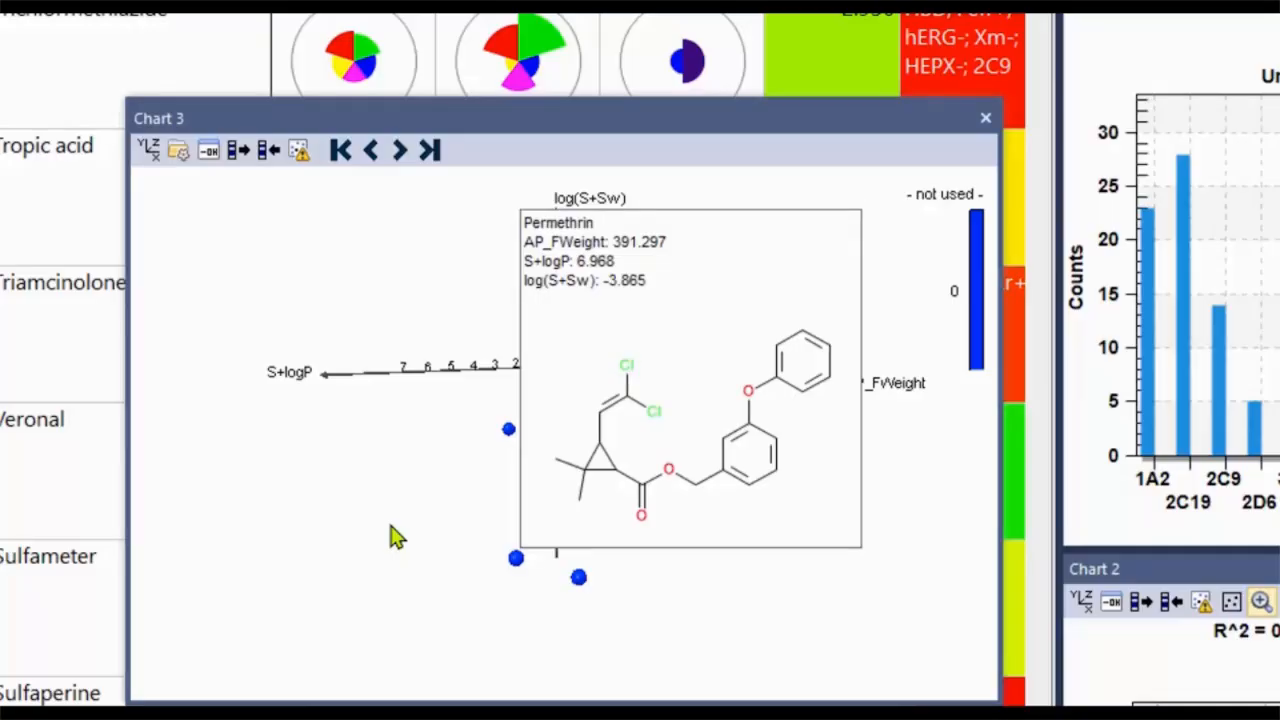
double_click(420, 120)
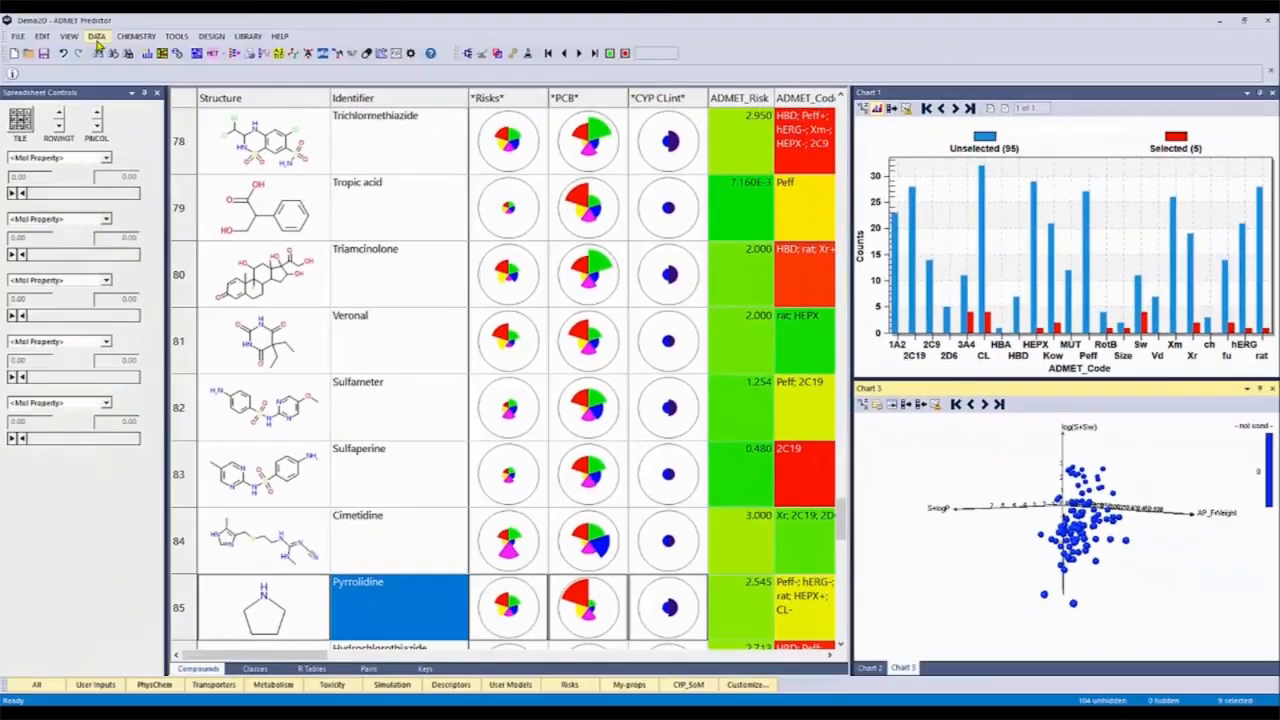
left_click(96, 36)
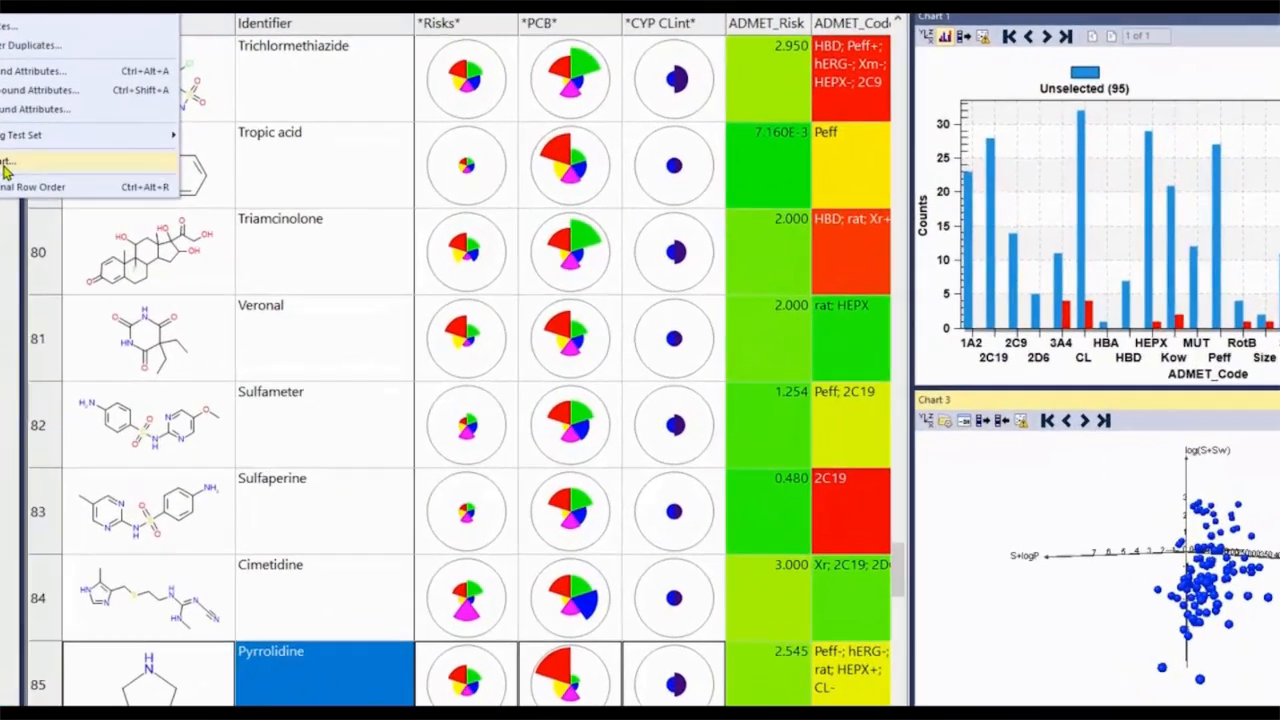
left_click(131, 204)
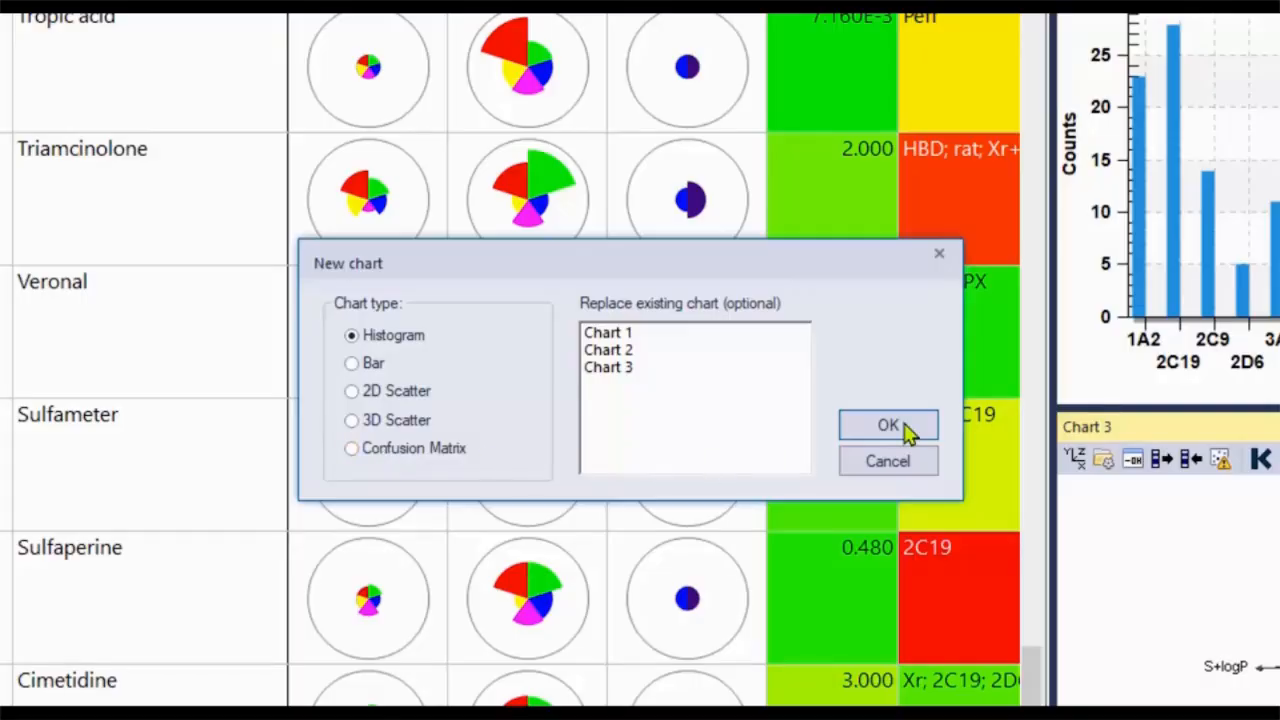
left_click(876, 465)
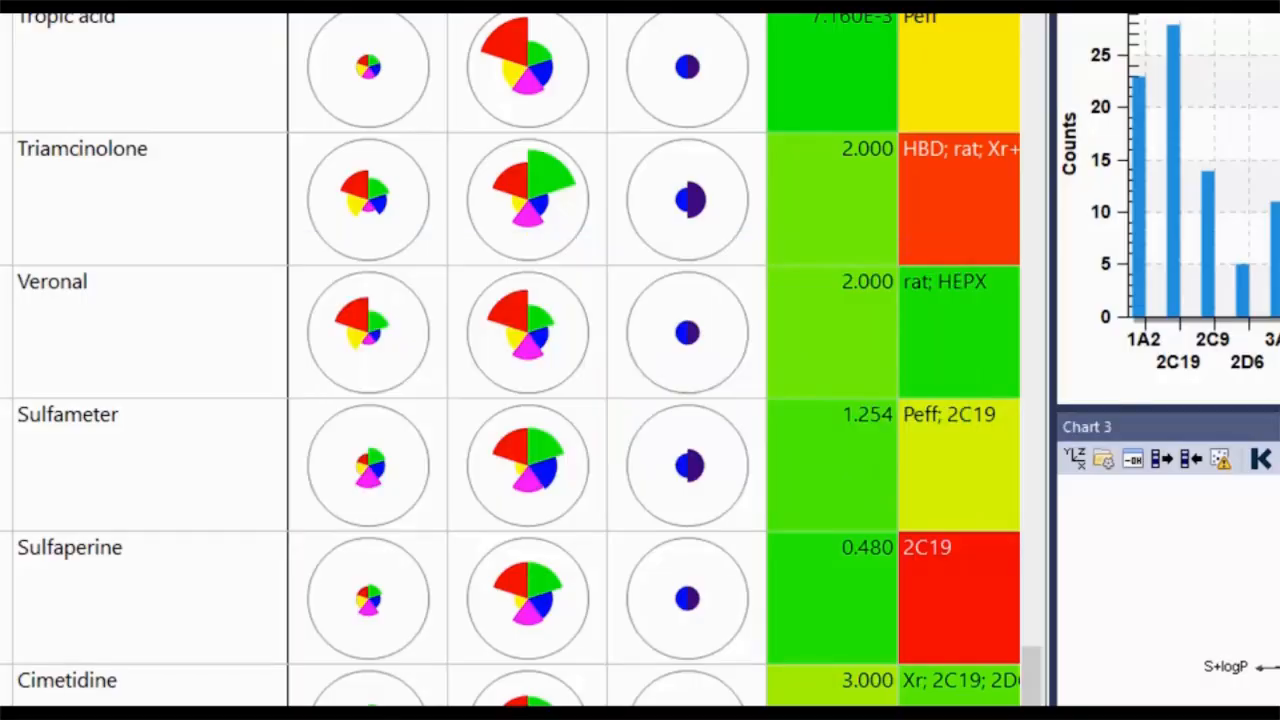